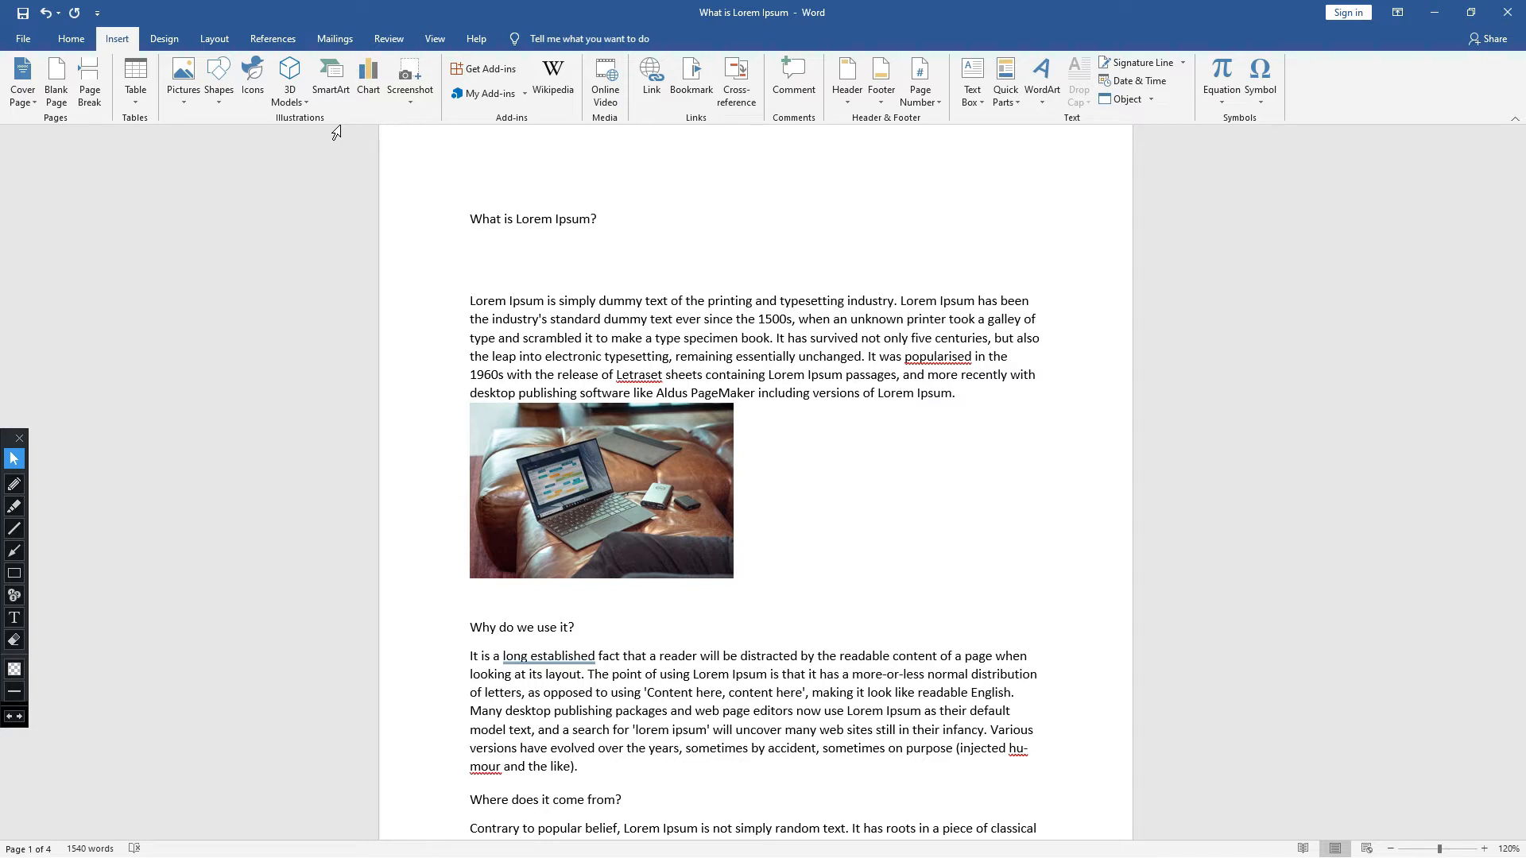
- Insert a SmartArt graphic from the Hierarchy category, with a three-level box layout, below the "What is Lorem Ipsum?" heading
left_click(331, 77)
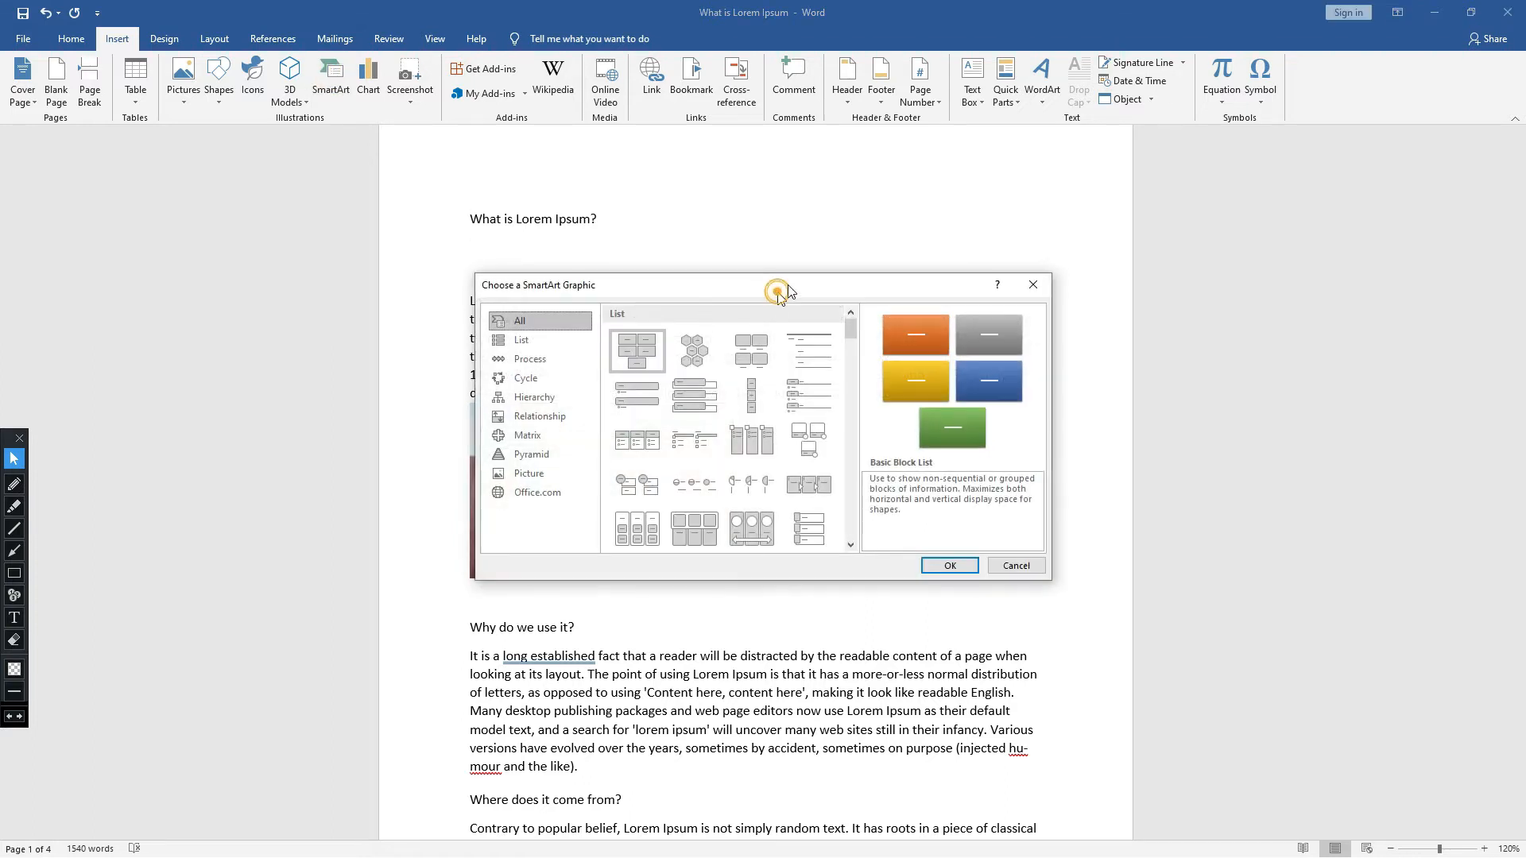
left_click_drag(778, 296, 1141, 116)
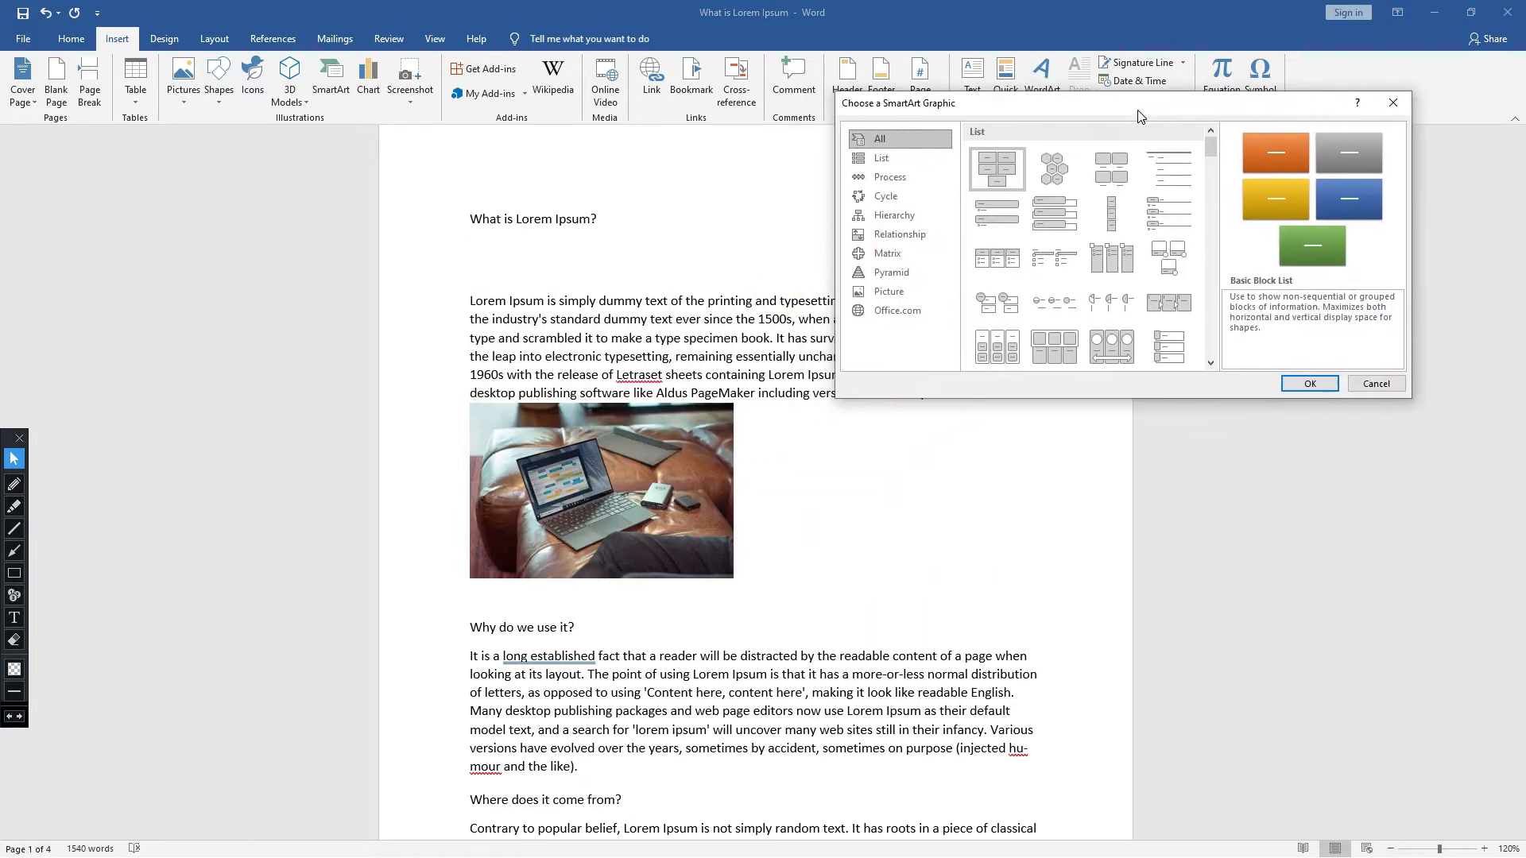
left_click(892, 159)
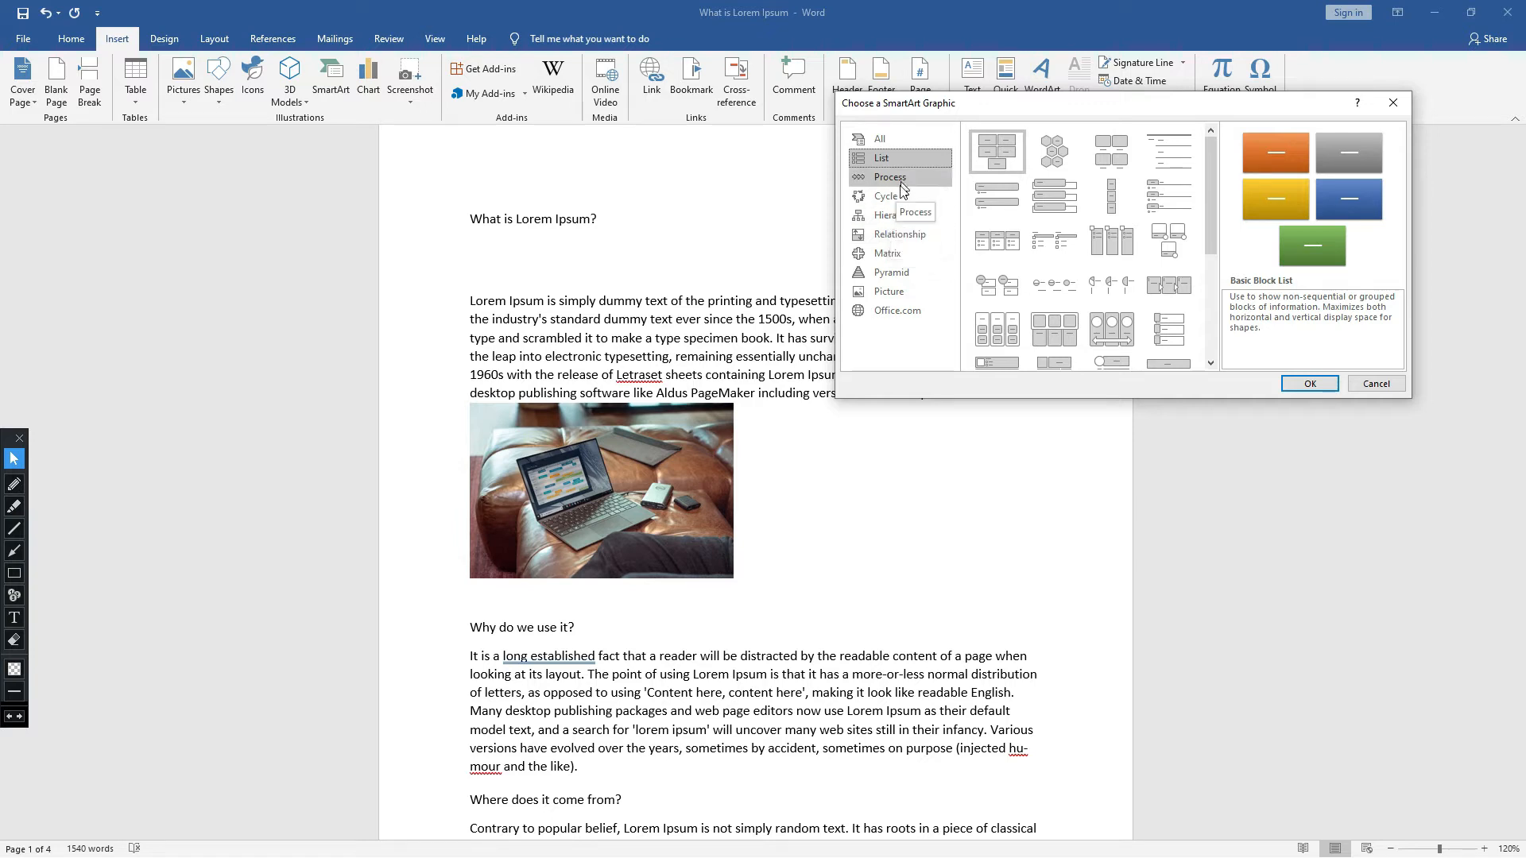
left_click(895, 217)
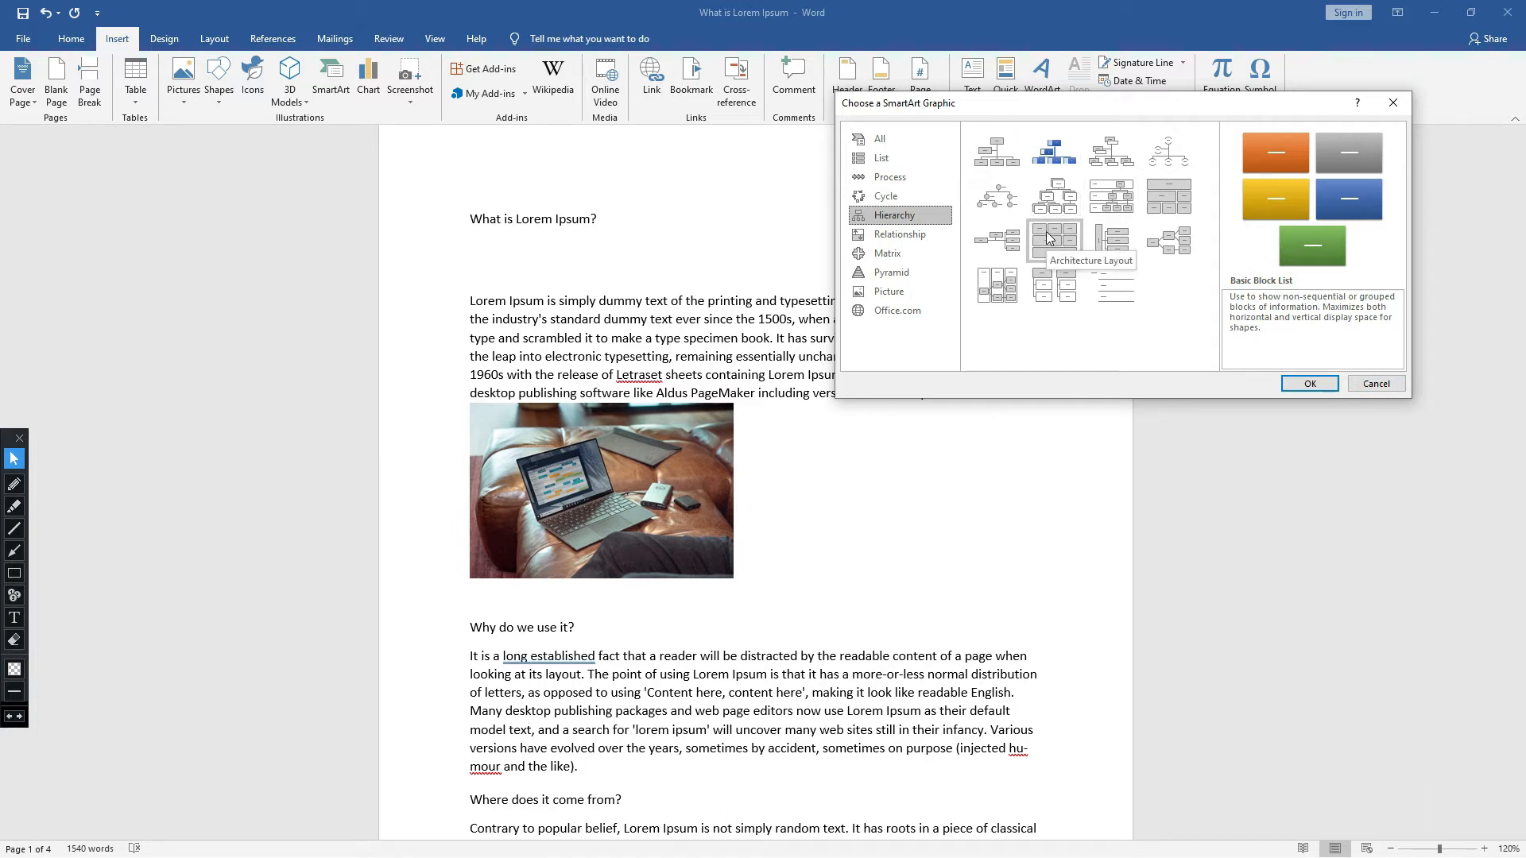
left_click(1067, 189)
left_click(1309, 381)
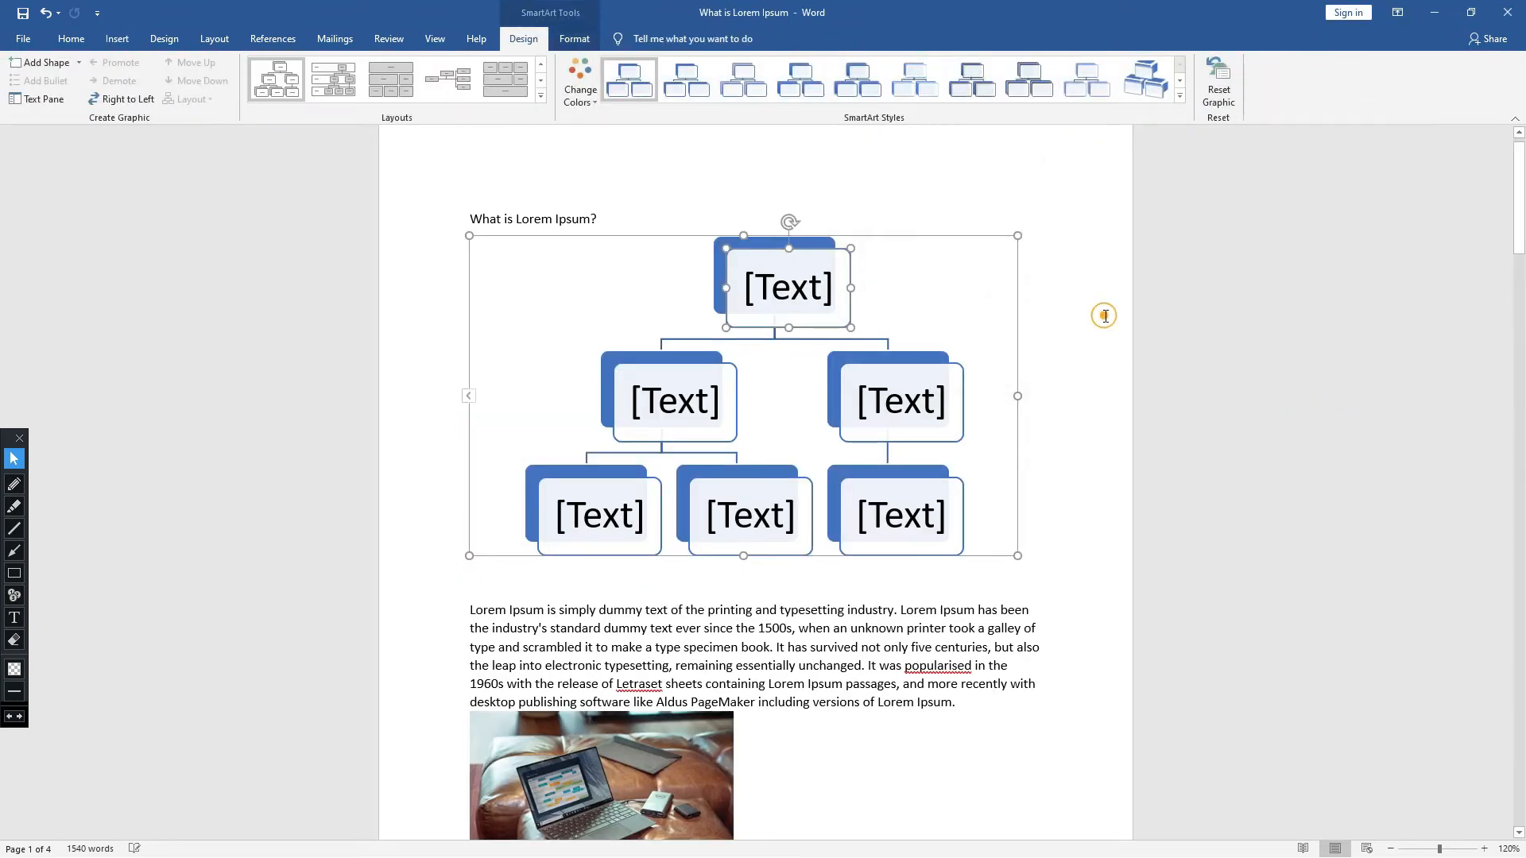
left_click(1104, 316)
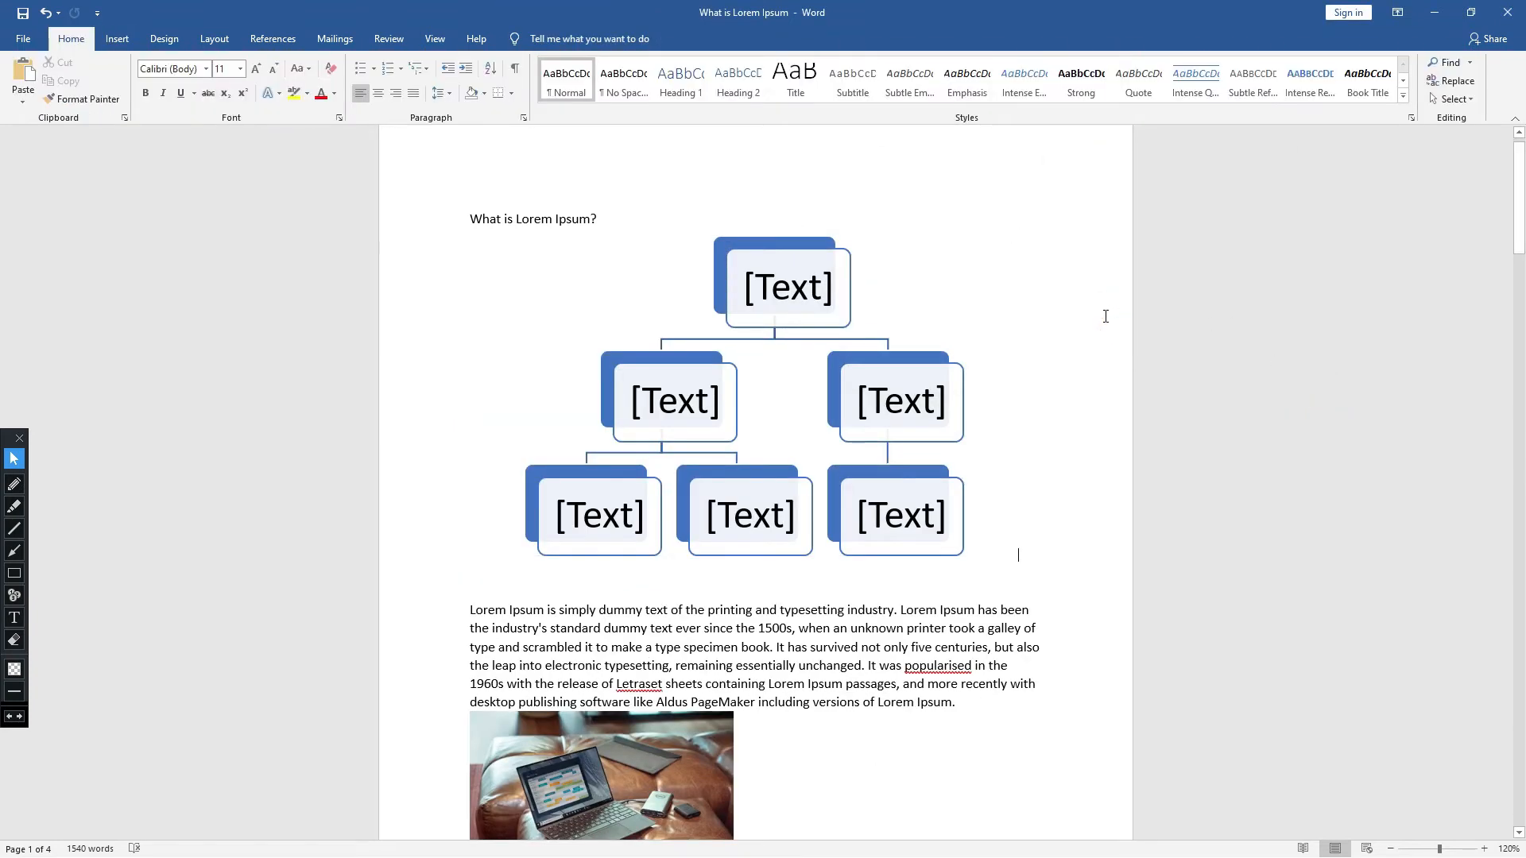
- Label the top box of the hierarchy diagram "office"
left_click(825, 293)
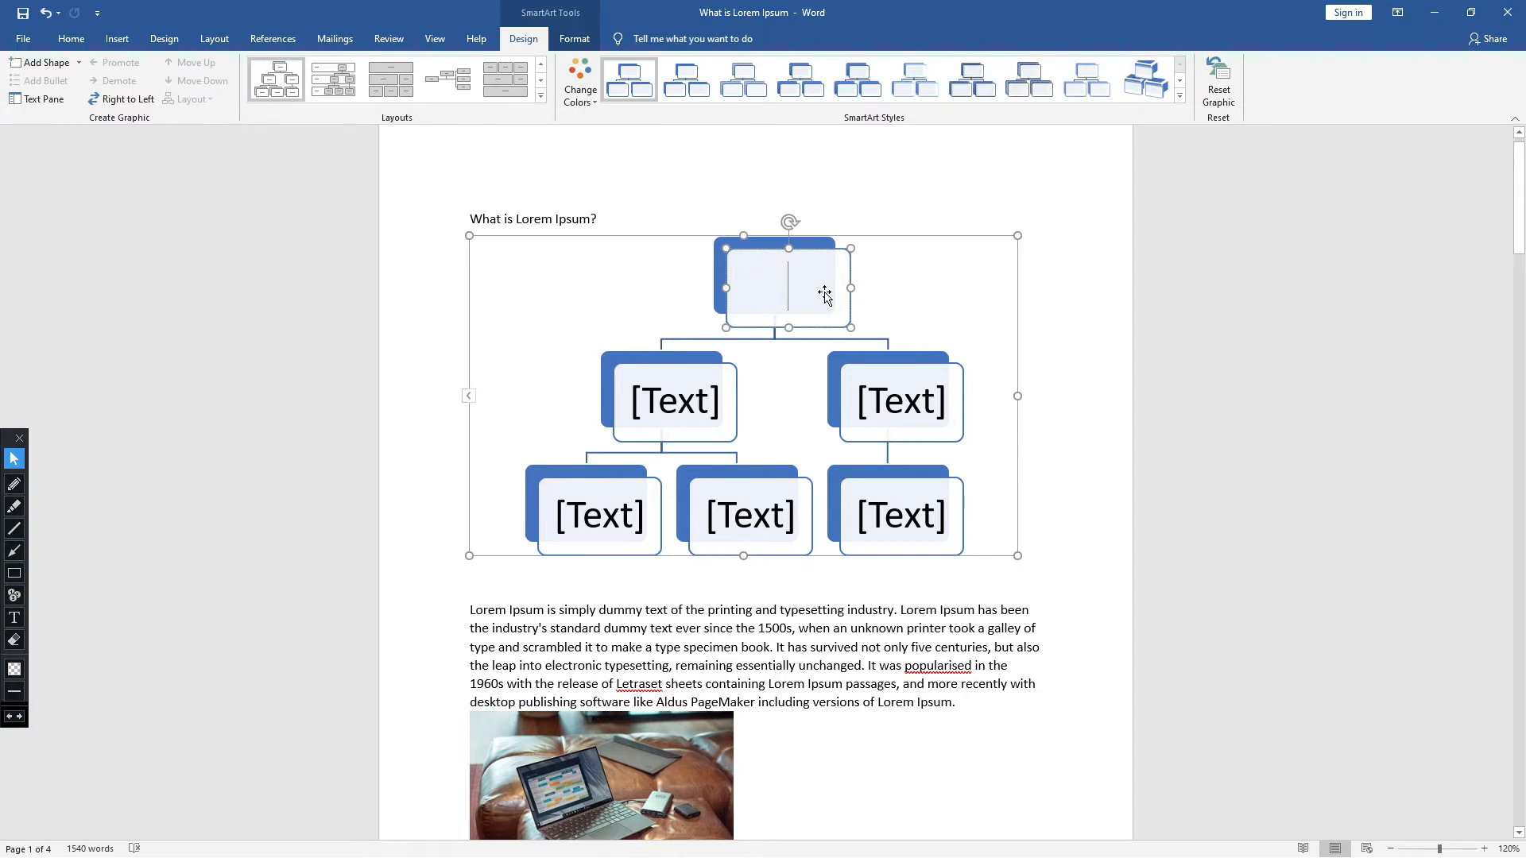
type("Ms")
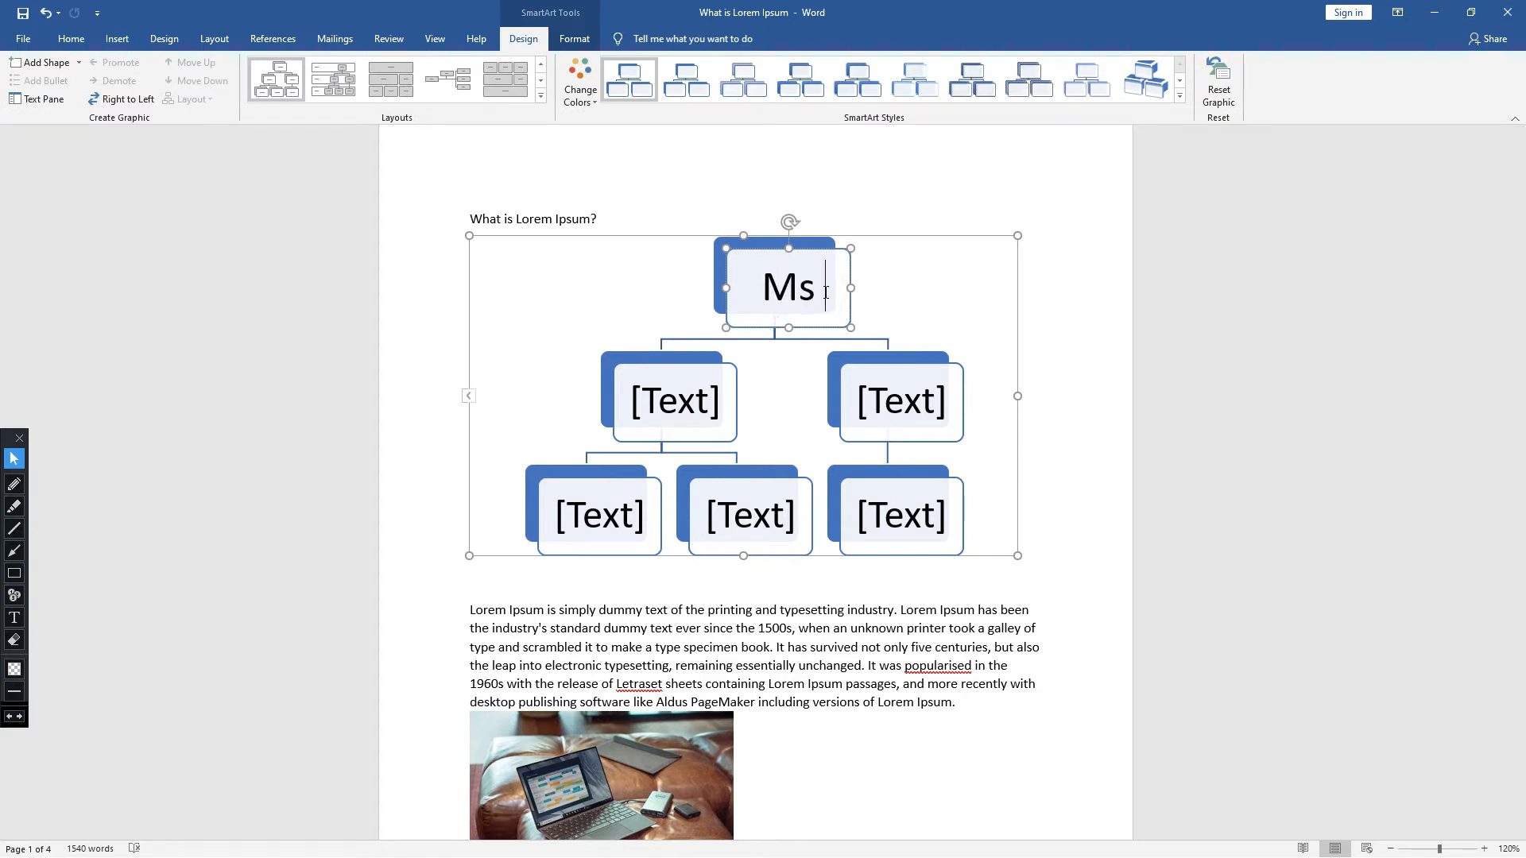
key("BackSpace")
key("BackSpace")
type("office")
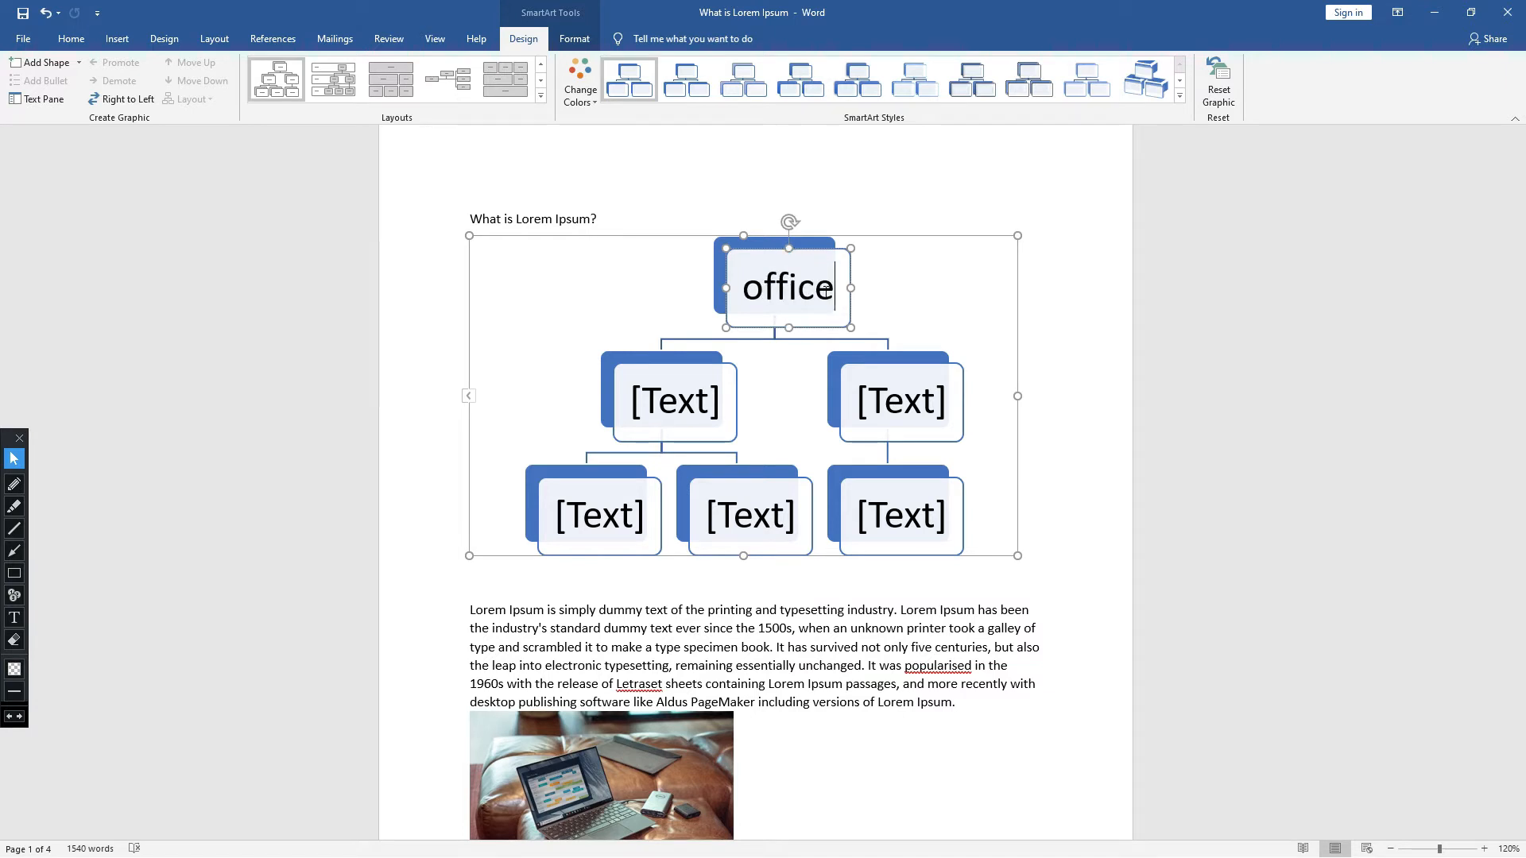
- Label the two second-level boxes of the hierarchy diagram "word" and "excel"
left_click(706, 405)
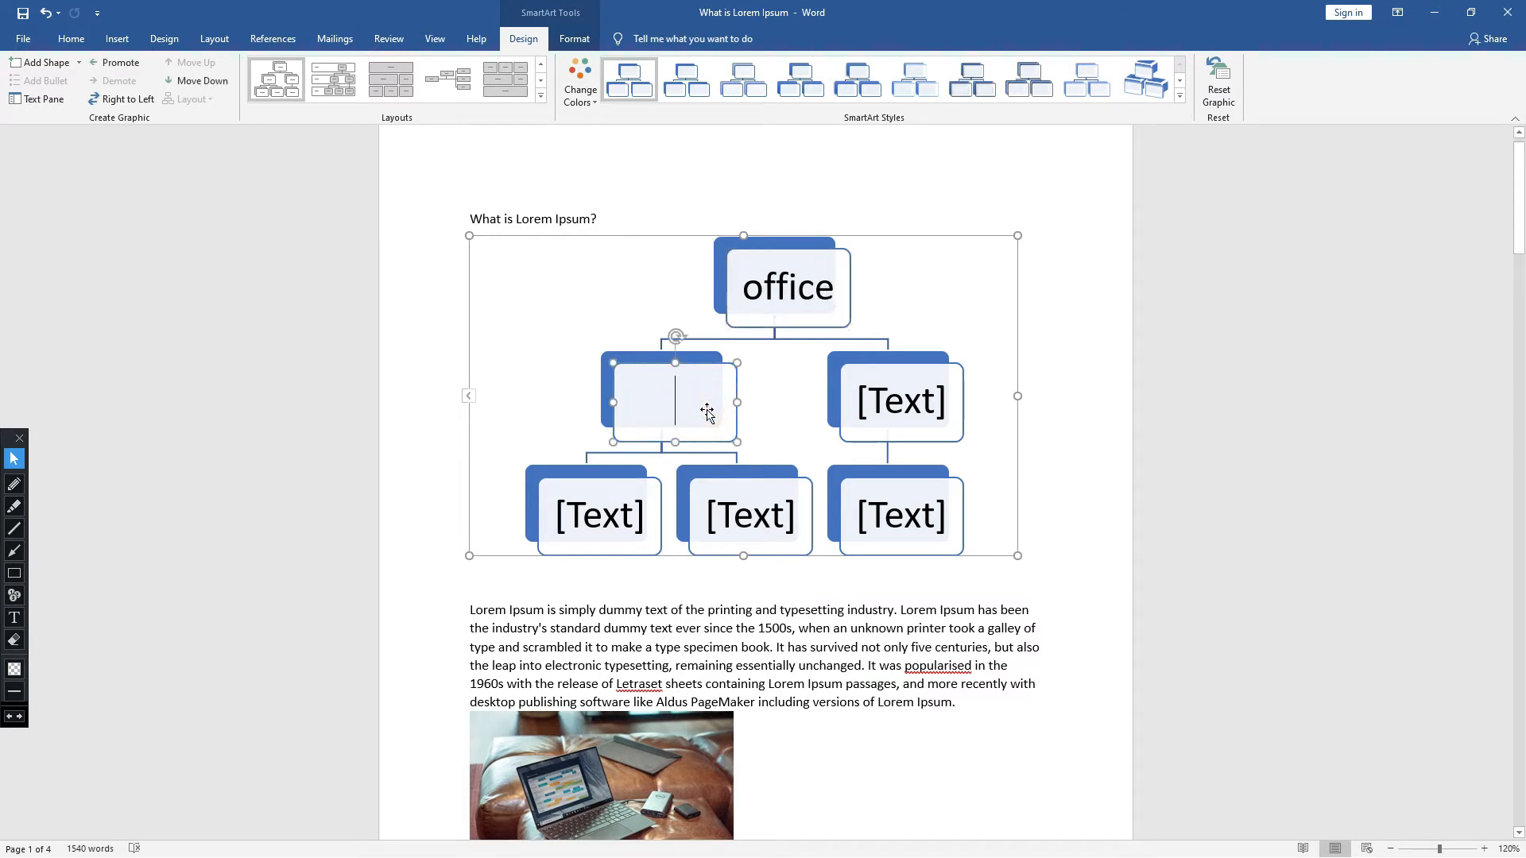
type("word")
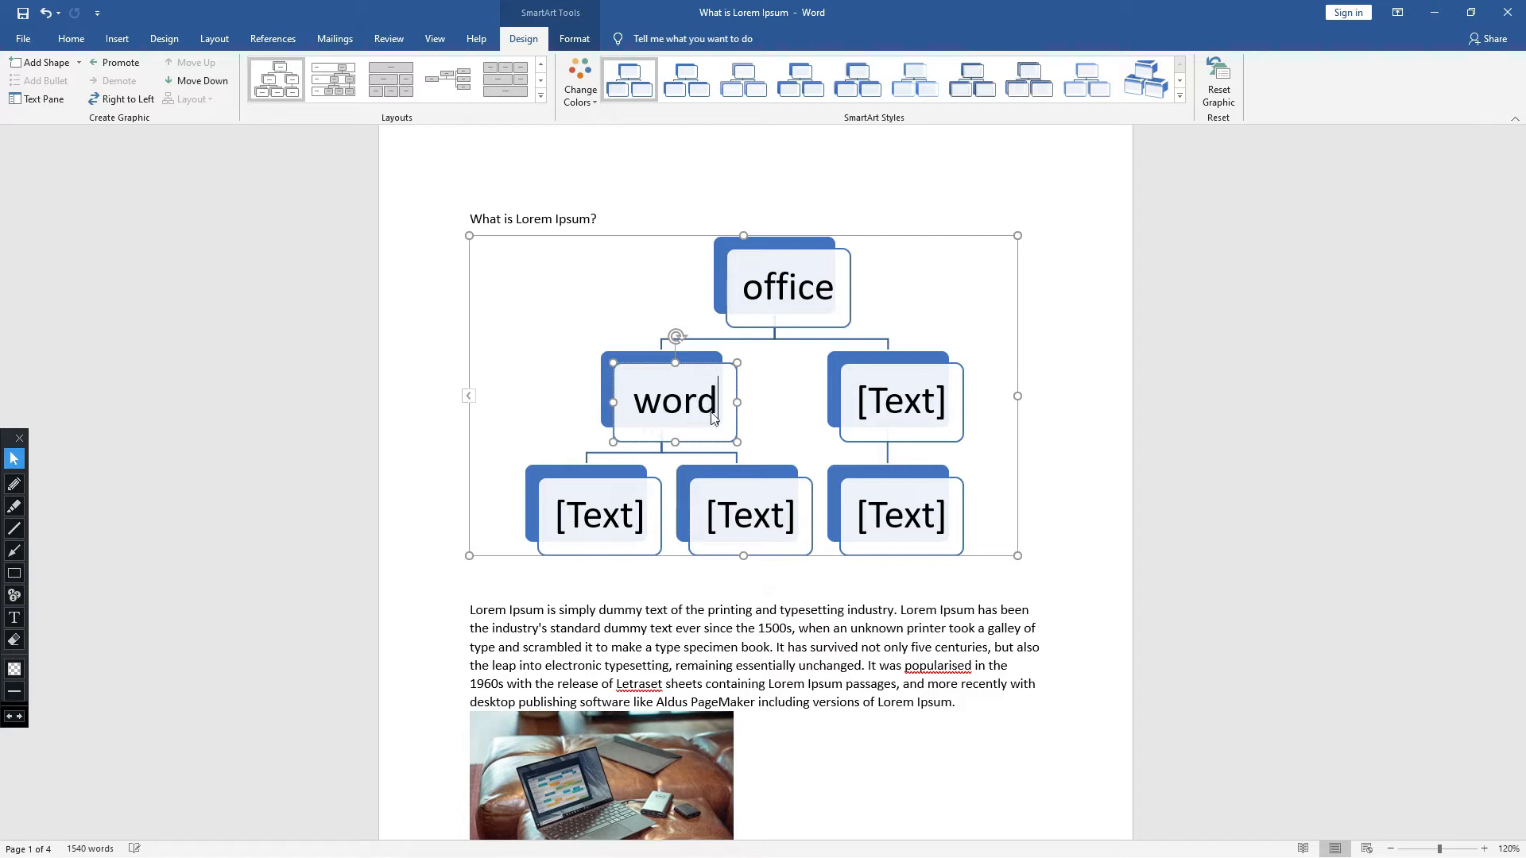
left_click(941, 409)
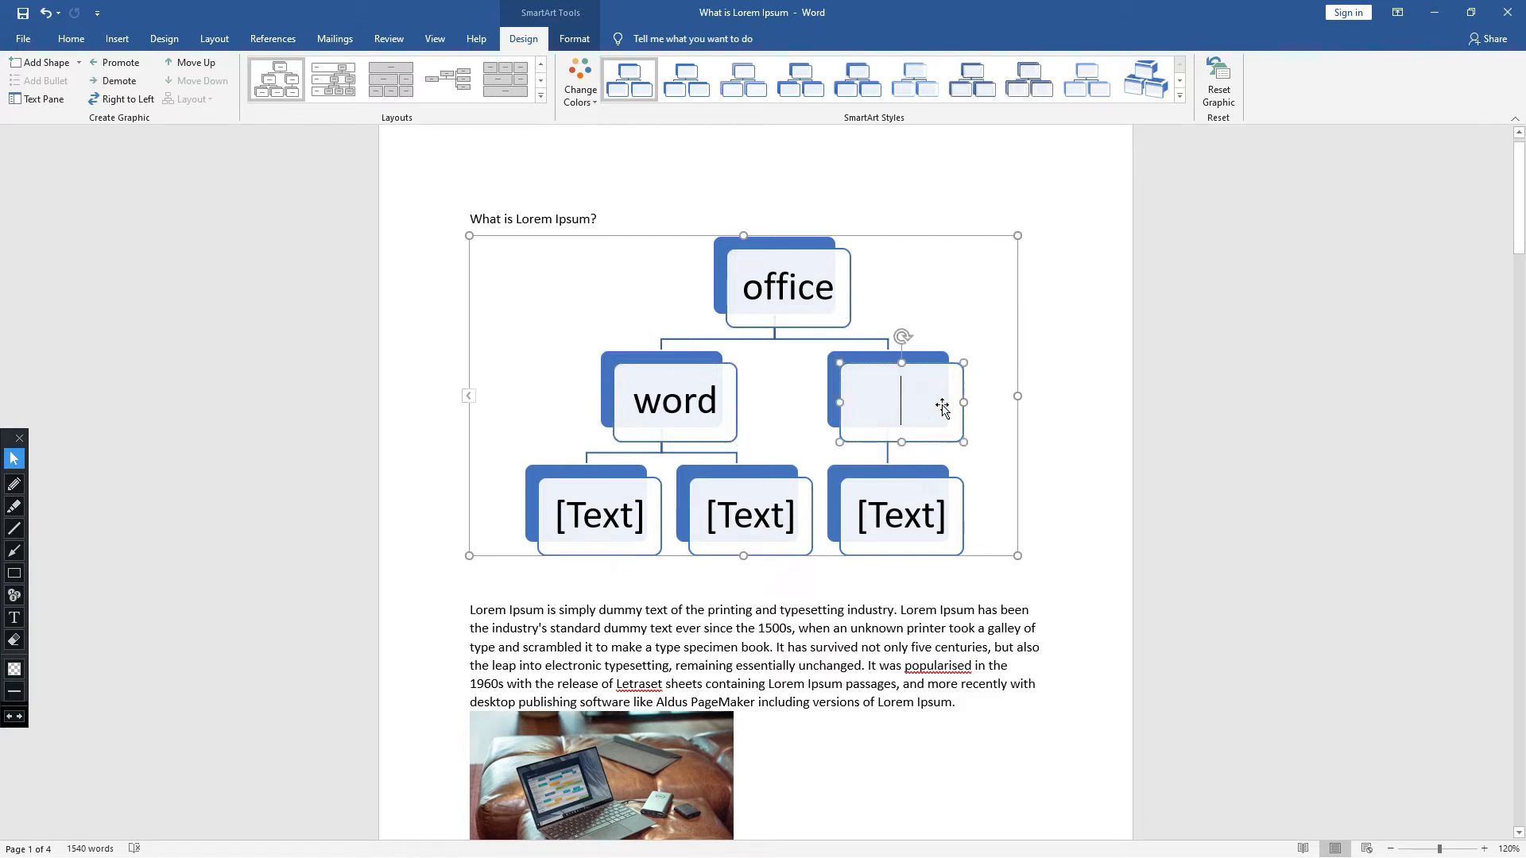
type("ec")
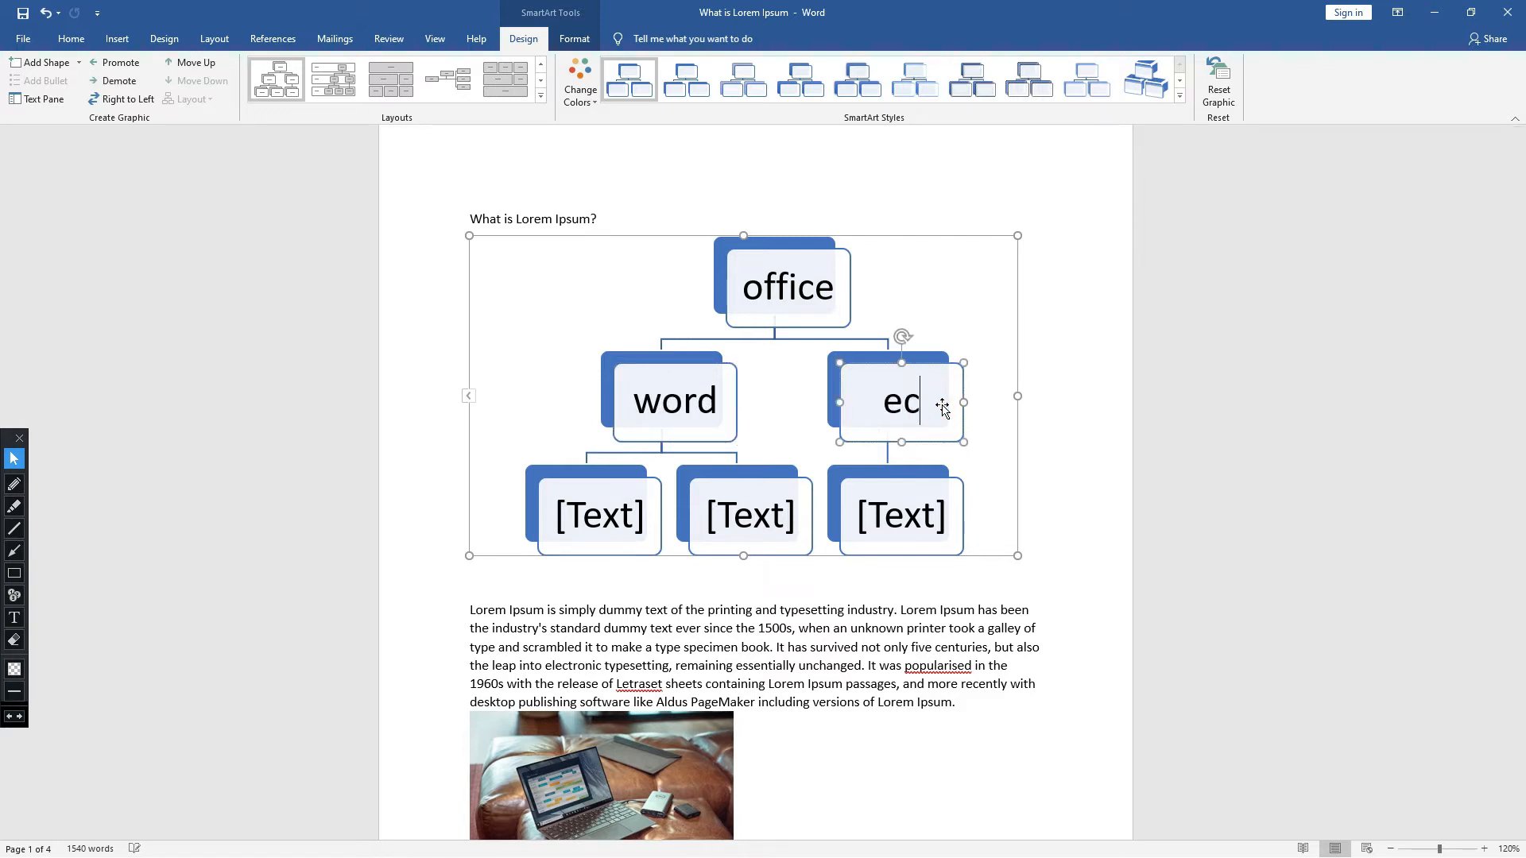
key("BackSpace")
type("xce")
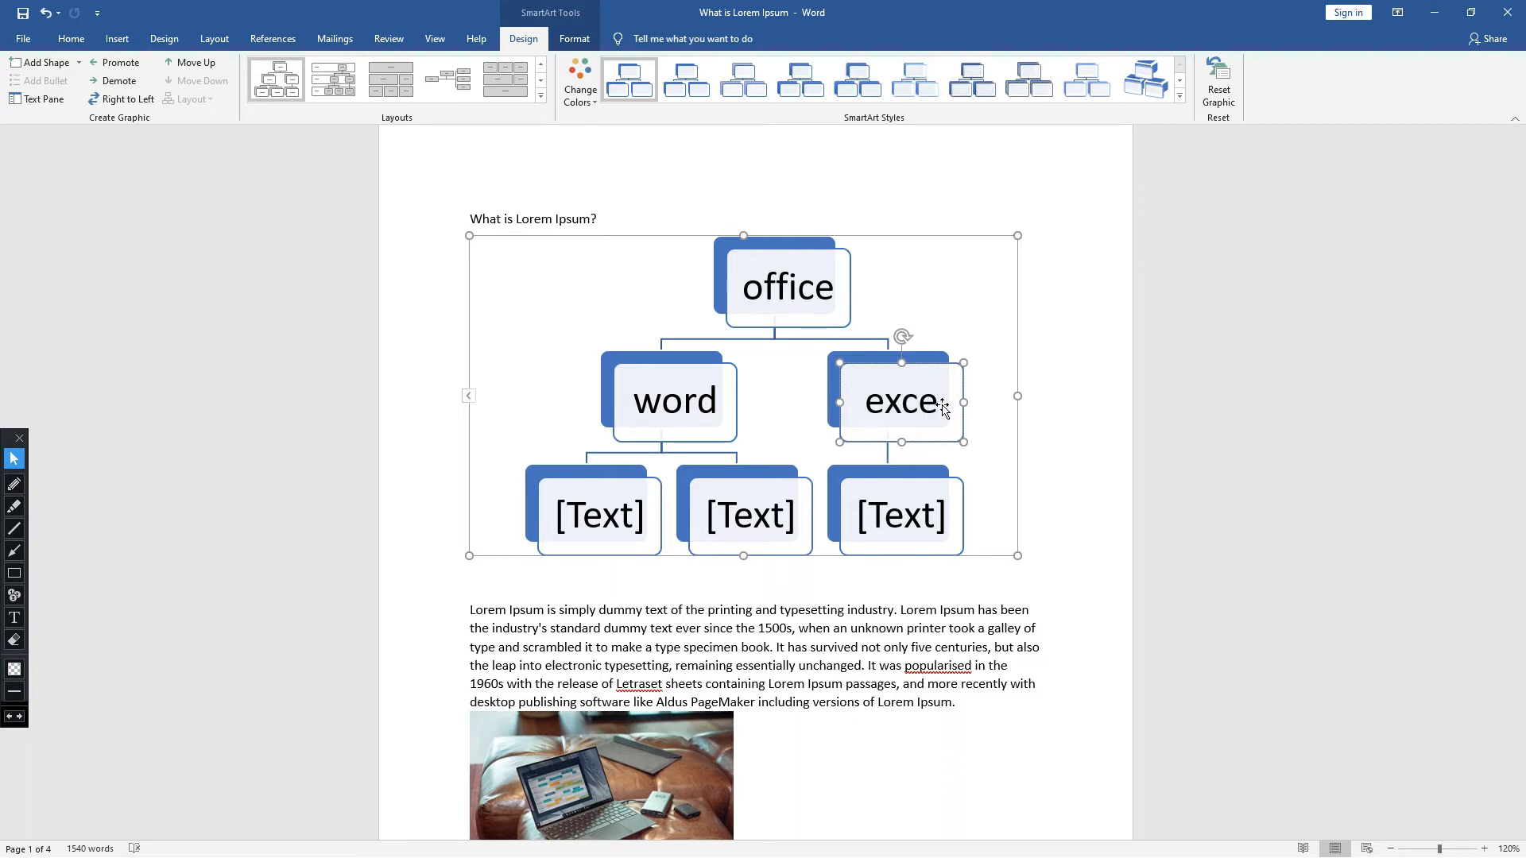
type("l")
- Label the first third-level box under "word" as "Documents"
left_click(724, 404)
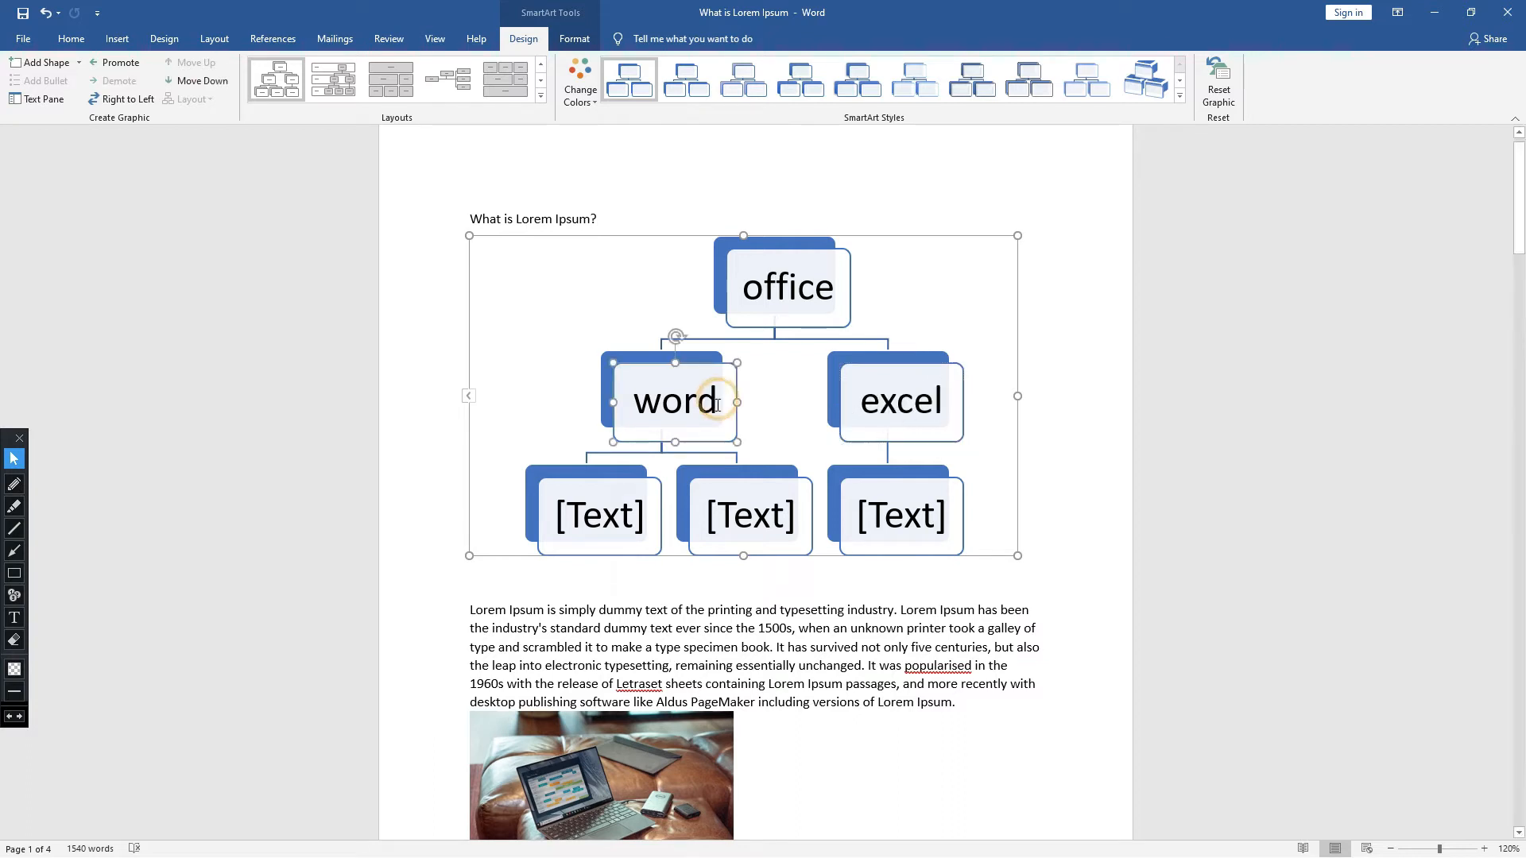
left_click(634, 517)
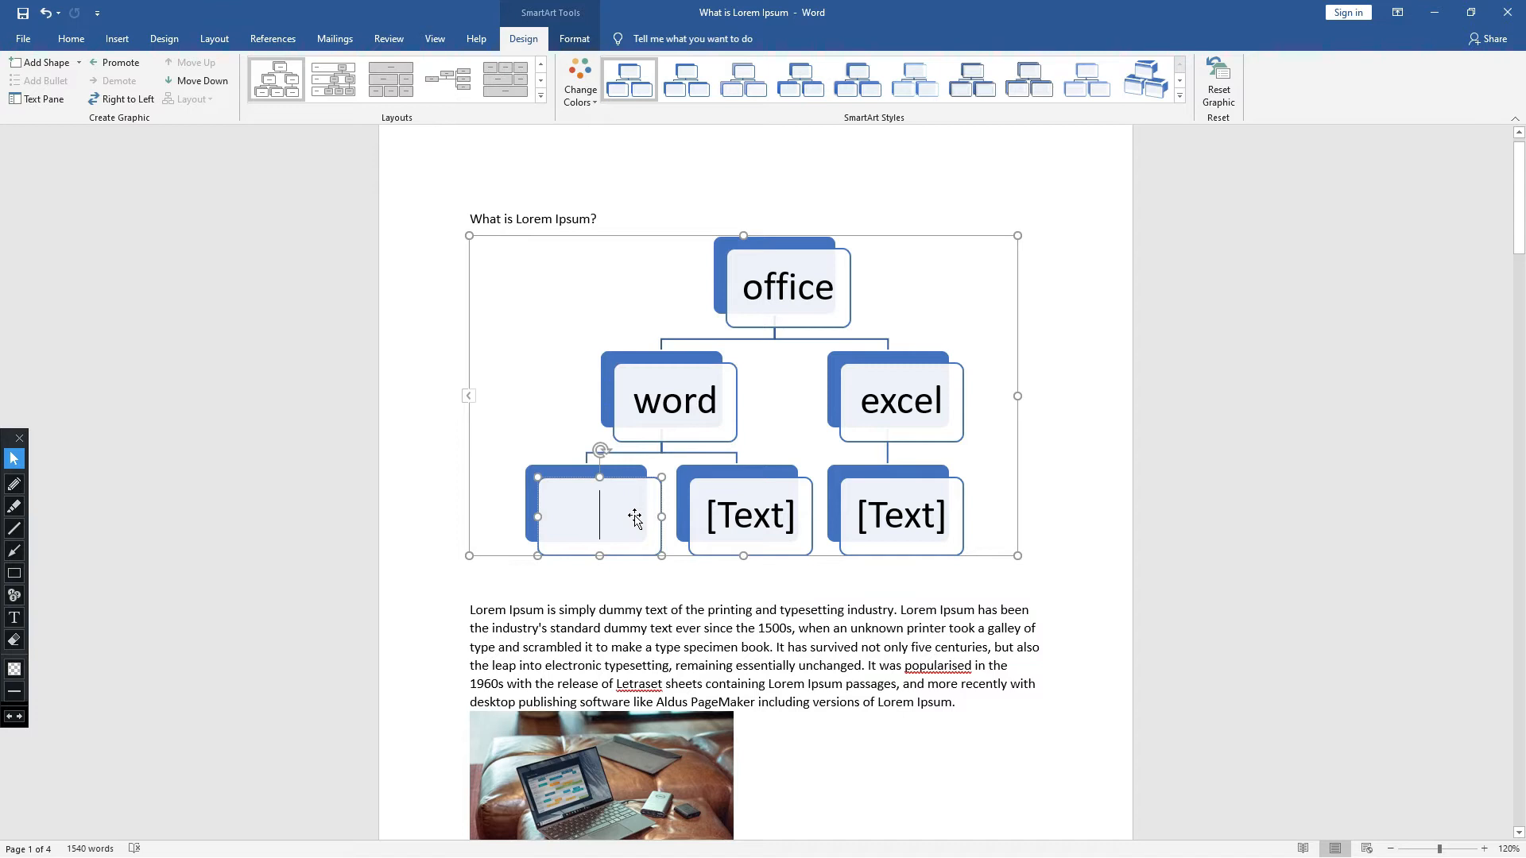
type("BY")
key("BackSpace")
key("BackSpace")
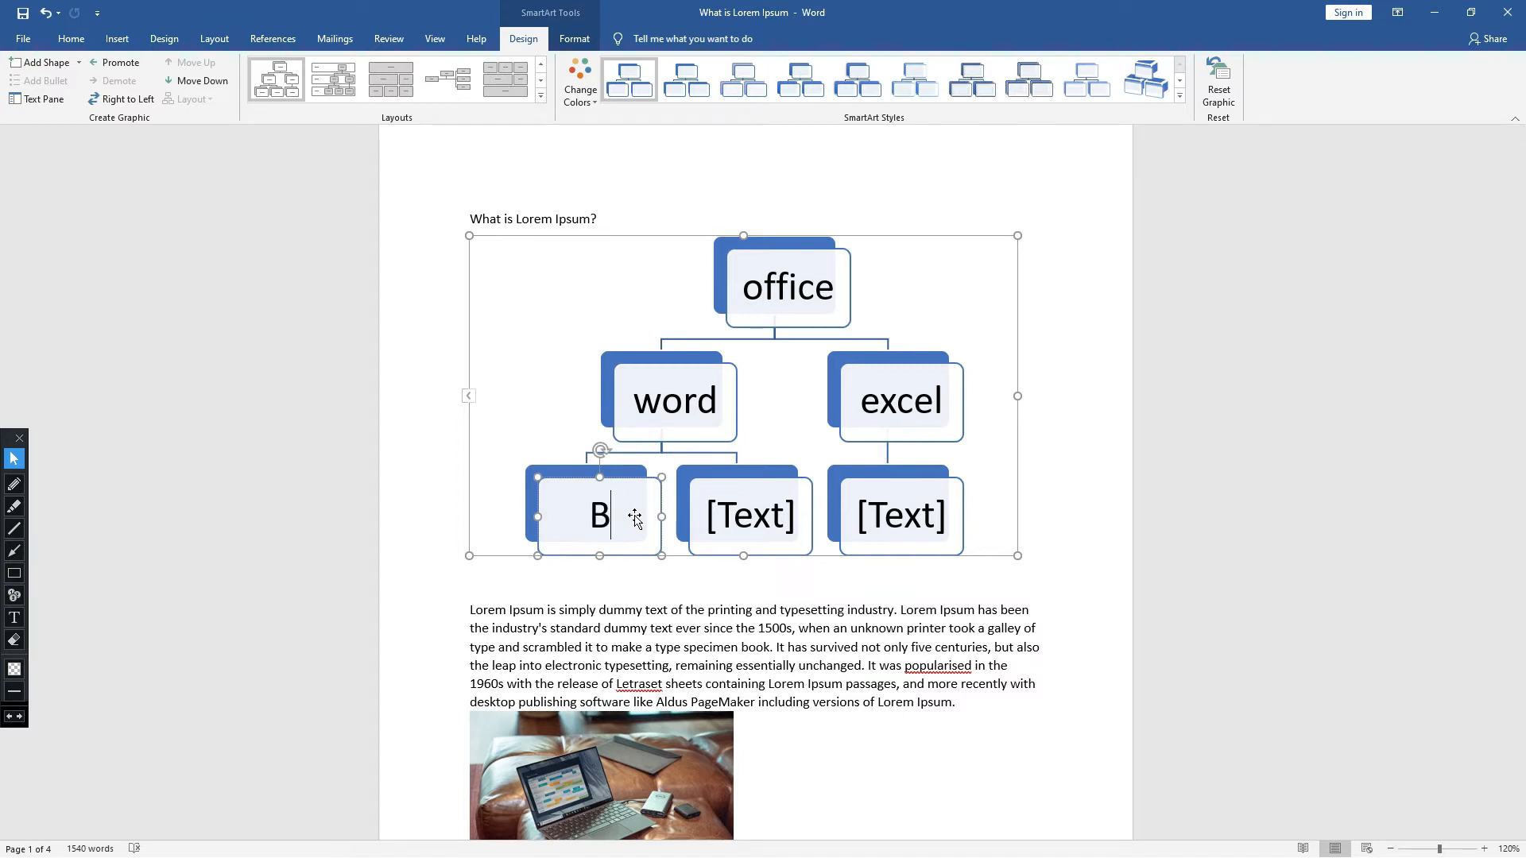
type("Documents")
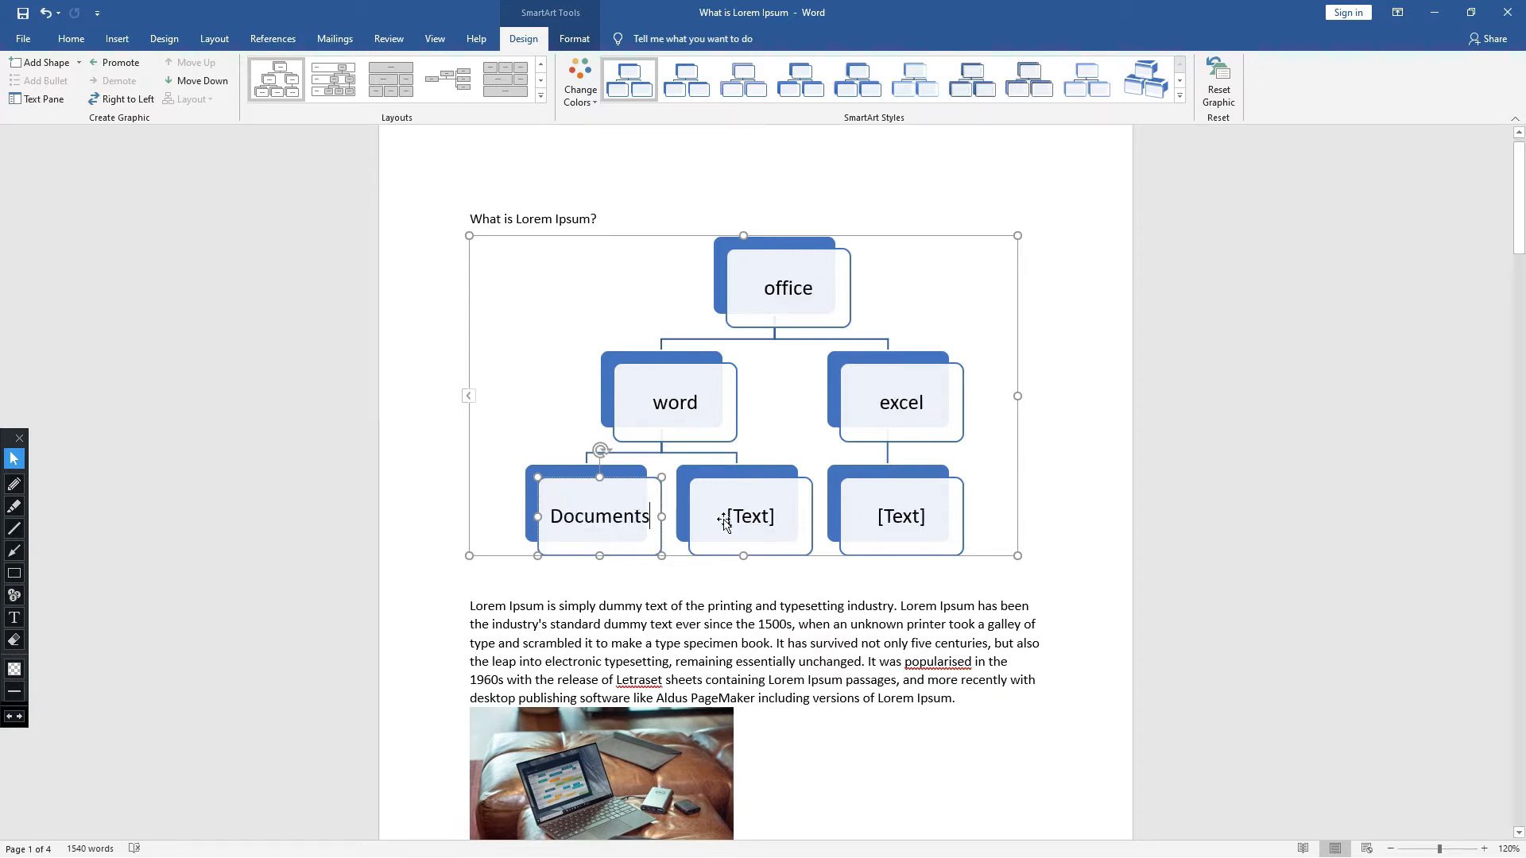
left_click(751, 513)
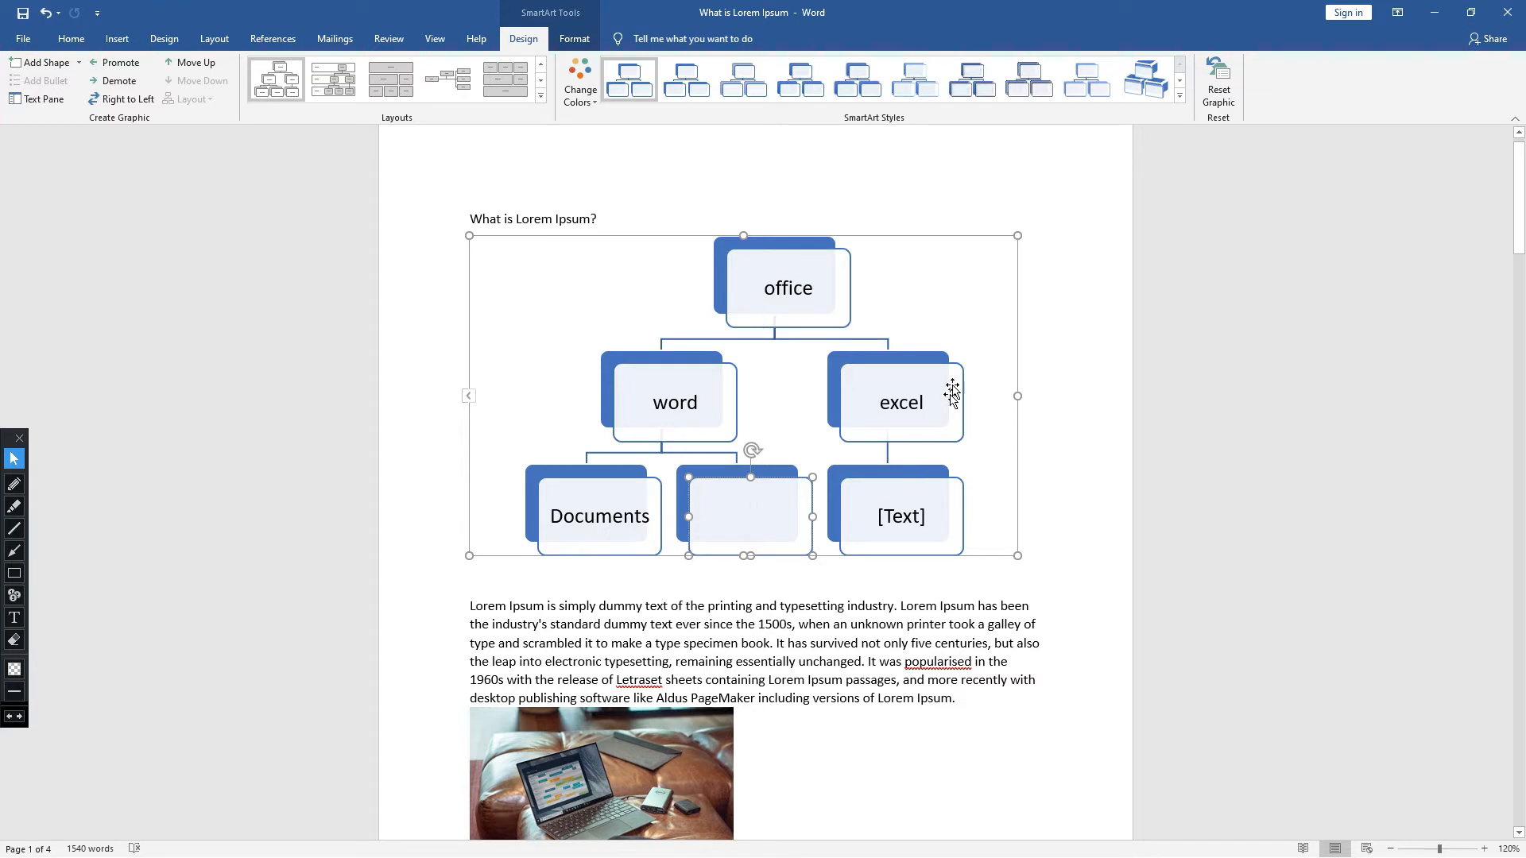
left_click(922, 511)
left_click(1049, 442)
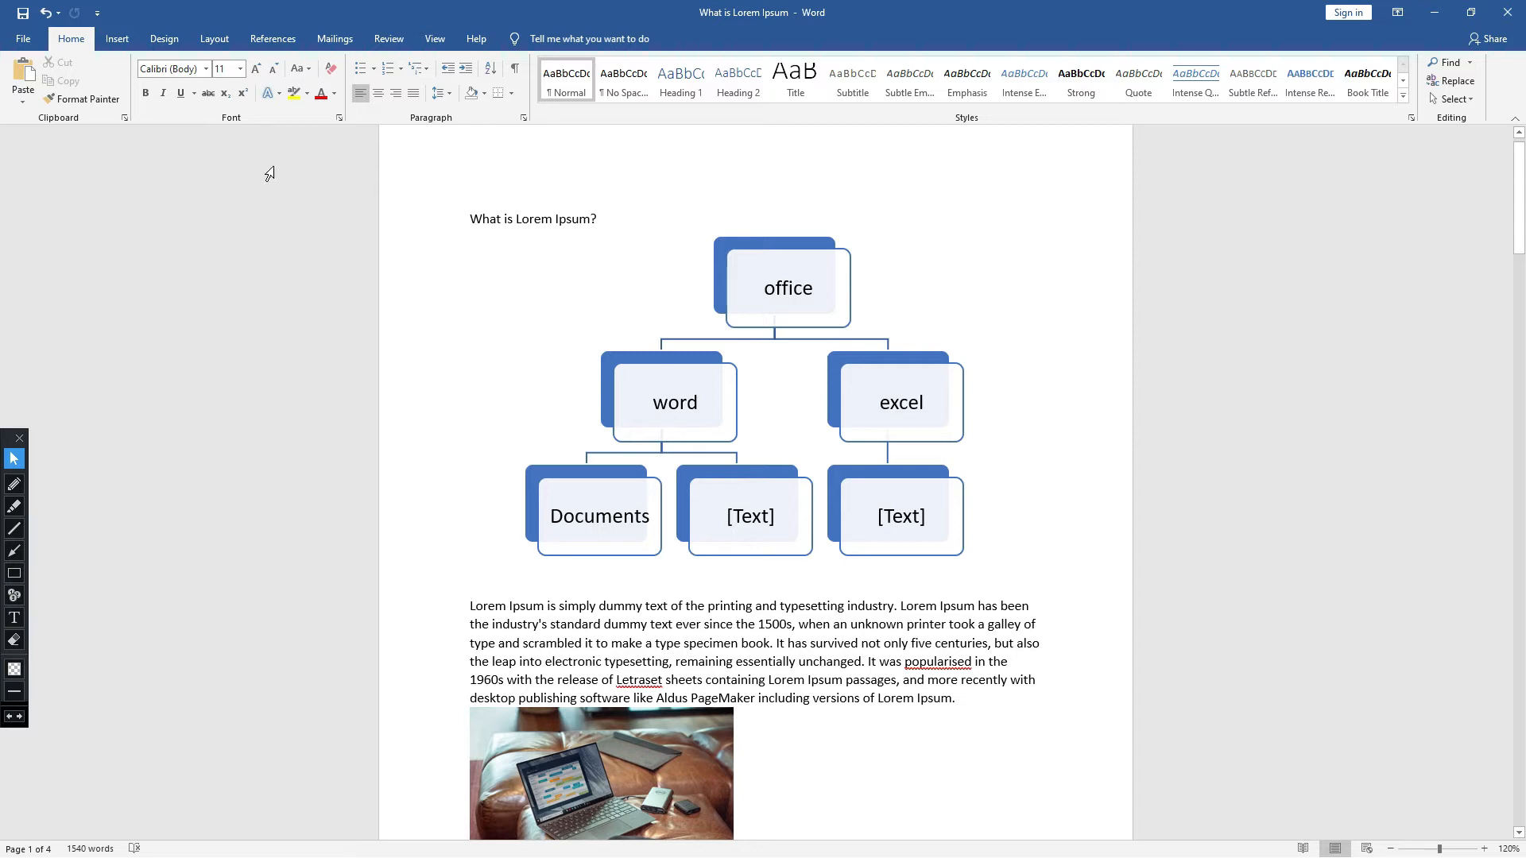
left_click(117, 40)
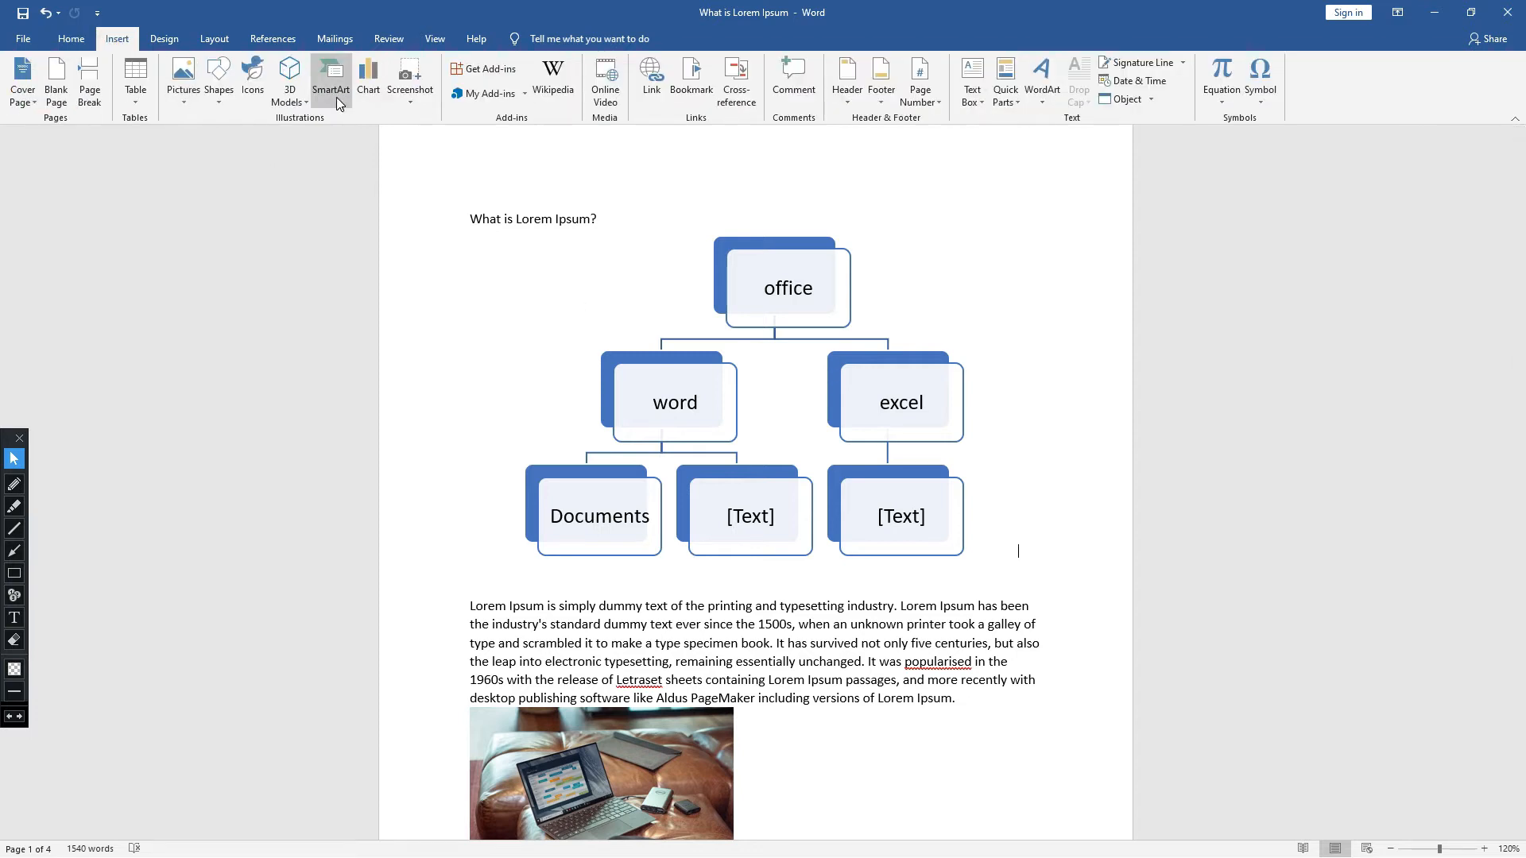
- Delete the entire hierarchy SmartArt diagram from the document
left_click(779, 253)
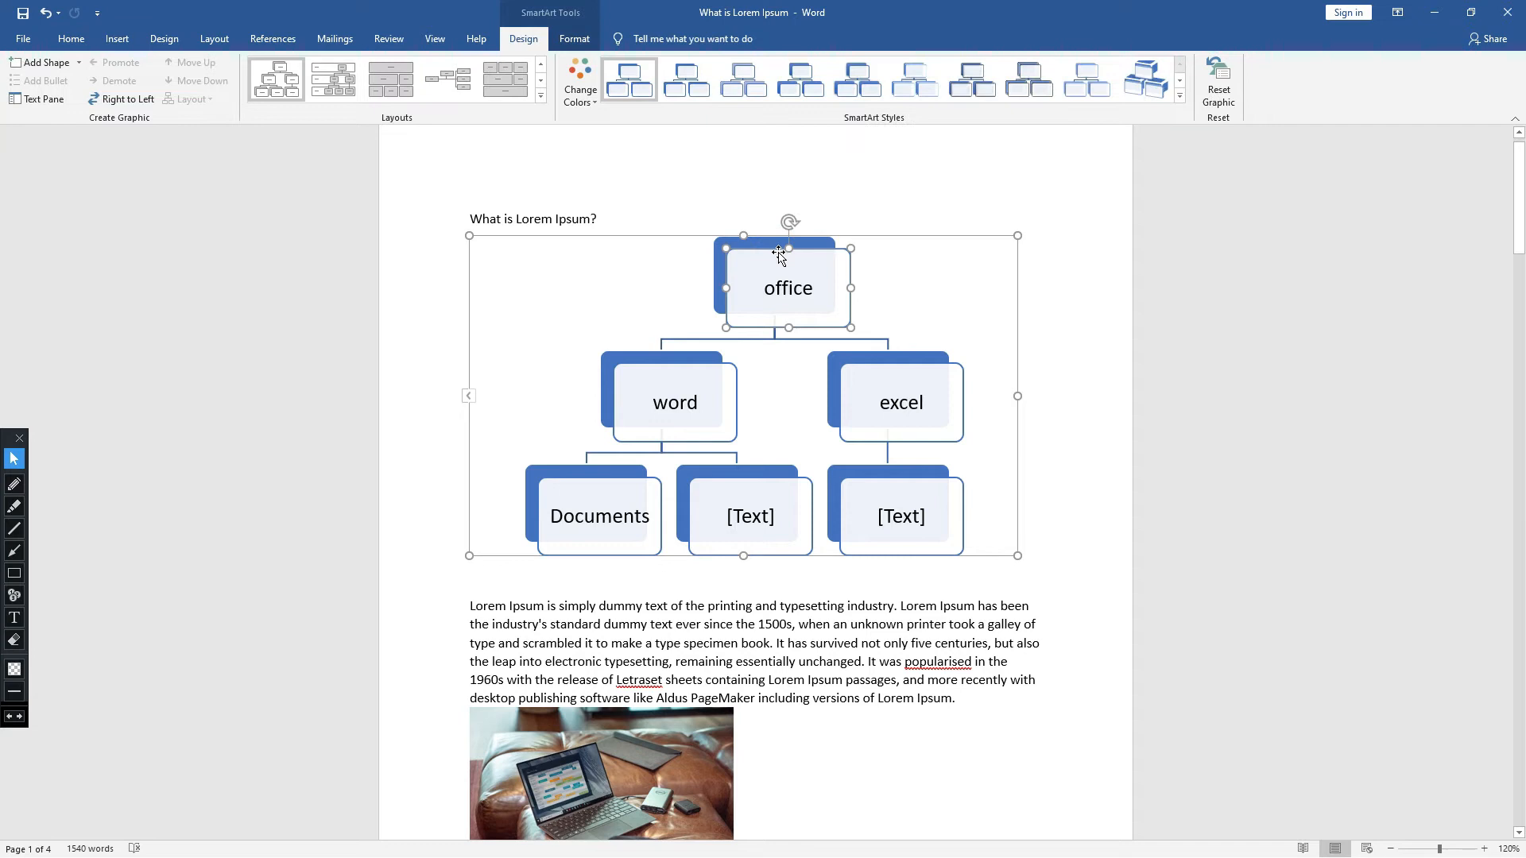
left_click(986, 240)
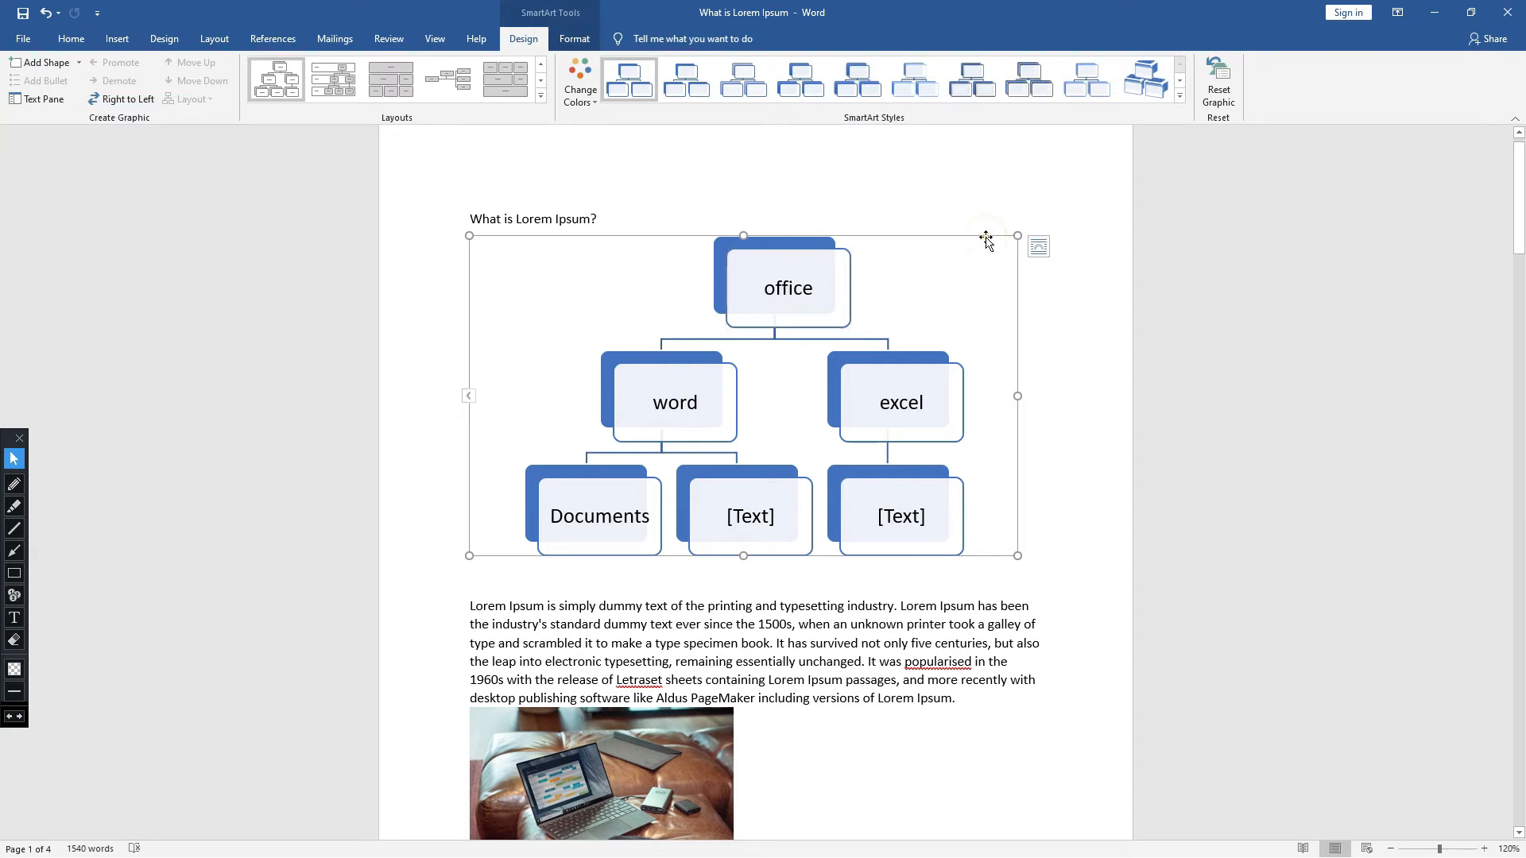
key("Delete")
- Insert the funnel SmartArt graphic from the Process category below the "What is Lorem Ipsum?" heading
left_click(117, 39)
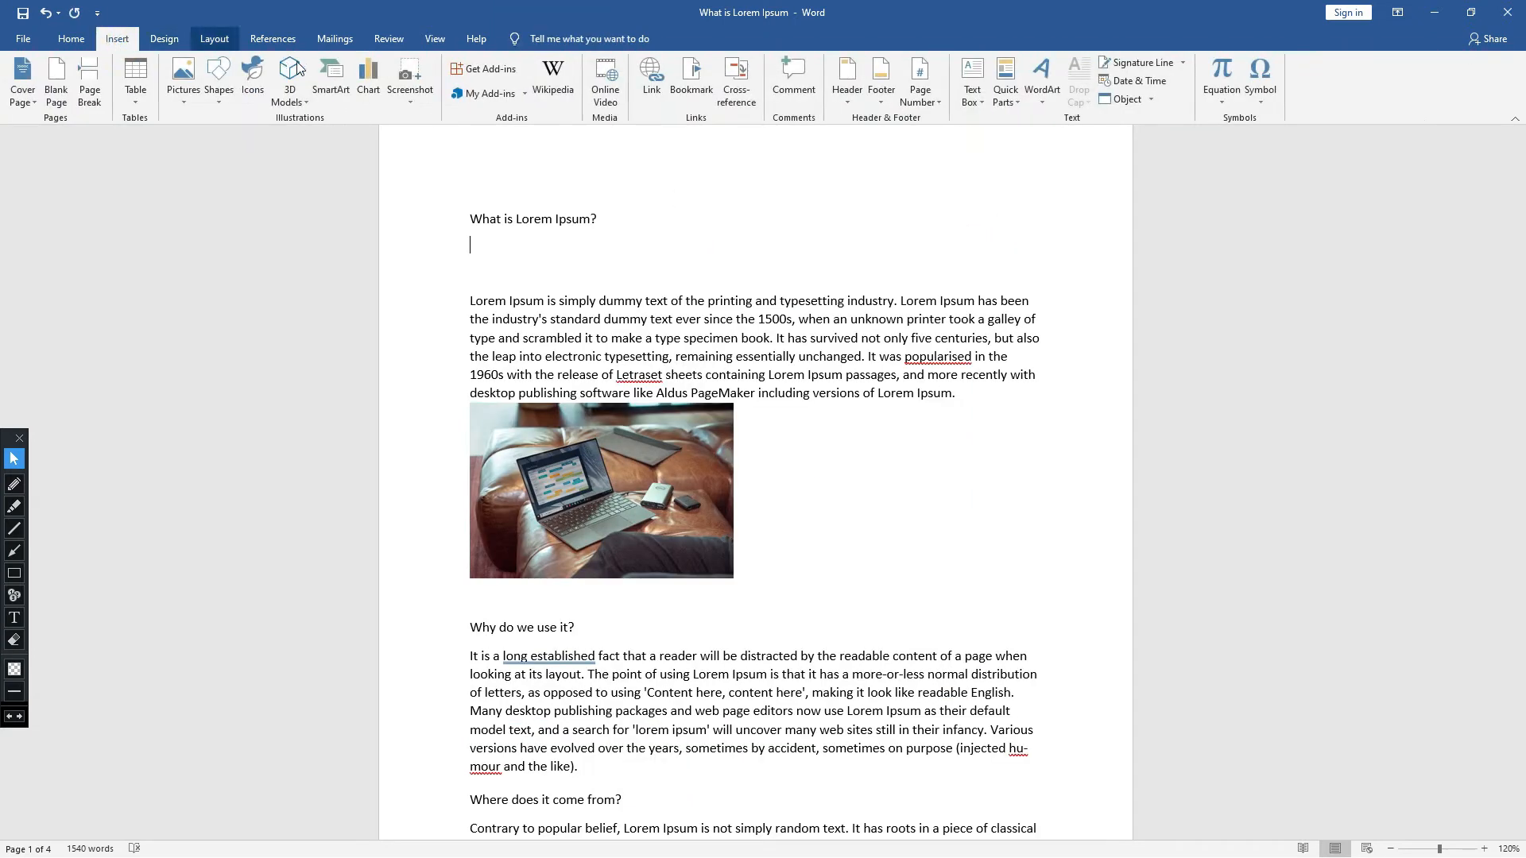
left_click(331, 83)
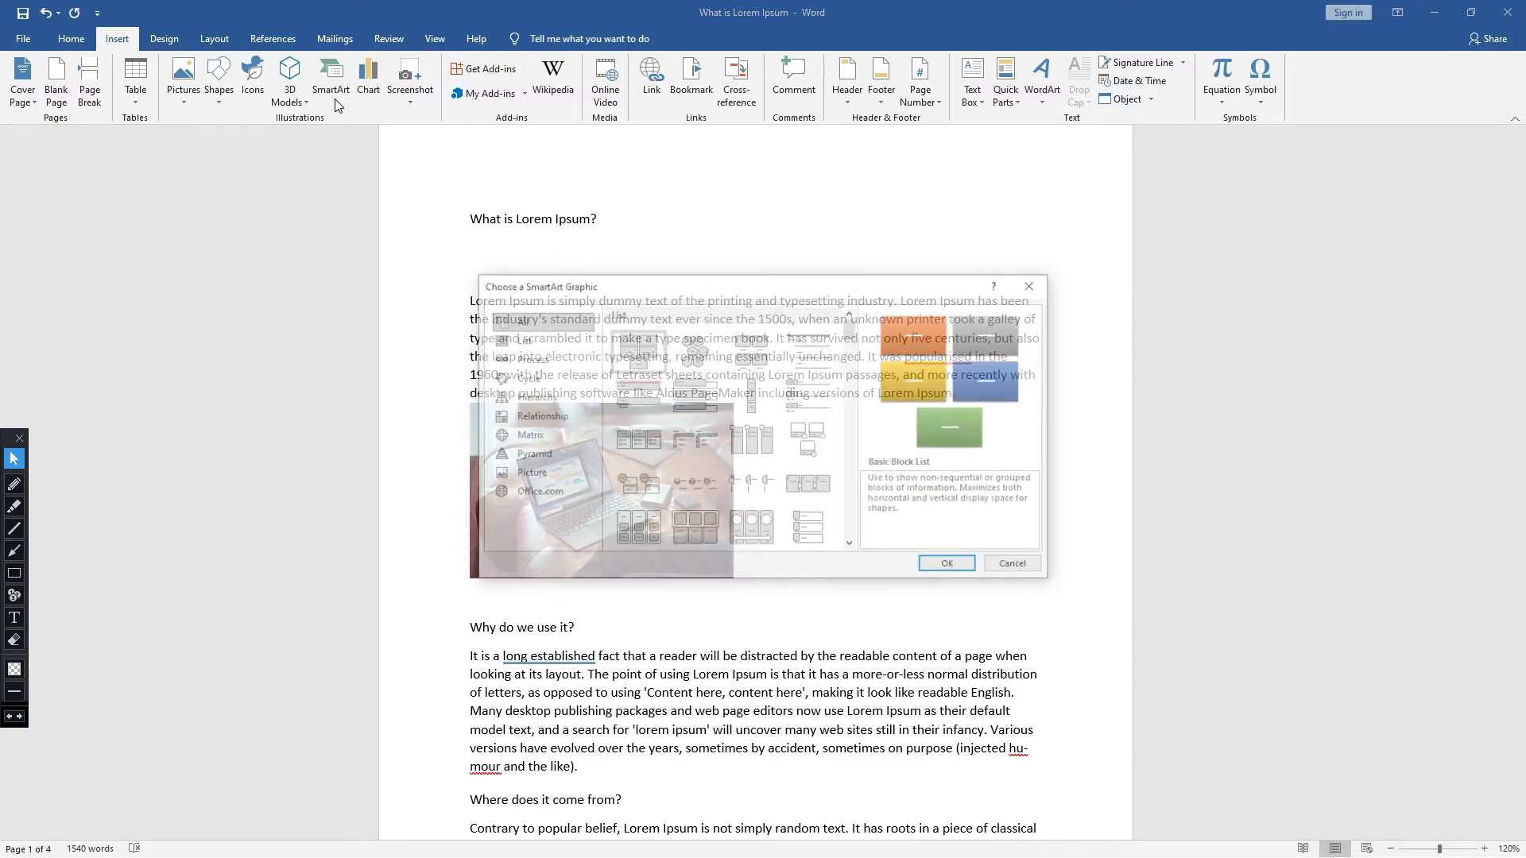
left_click(549, 360)
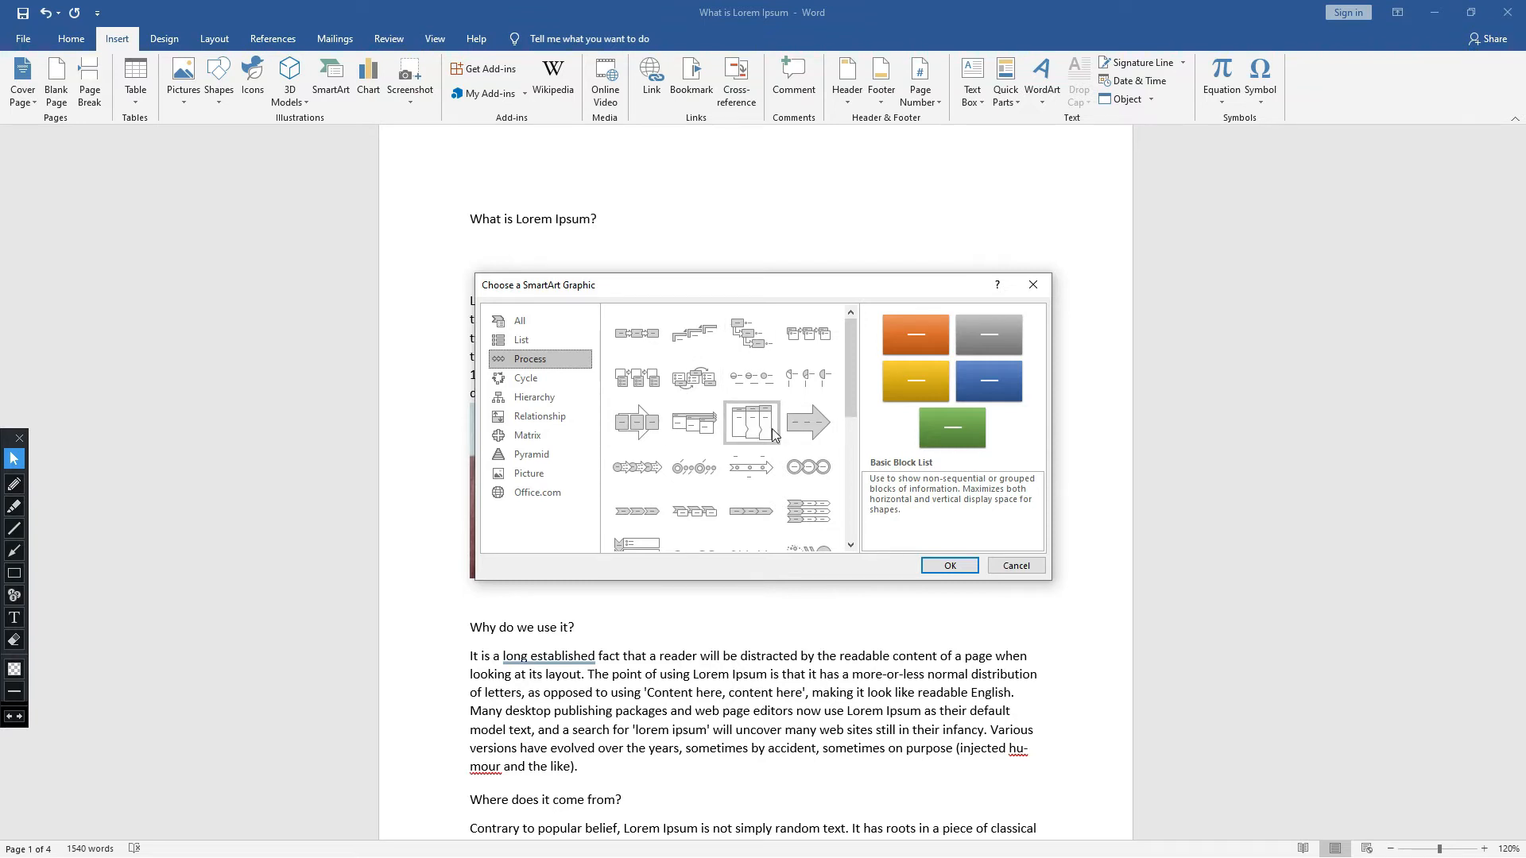
scroll(747, 392, "down", 5)
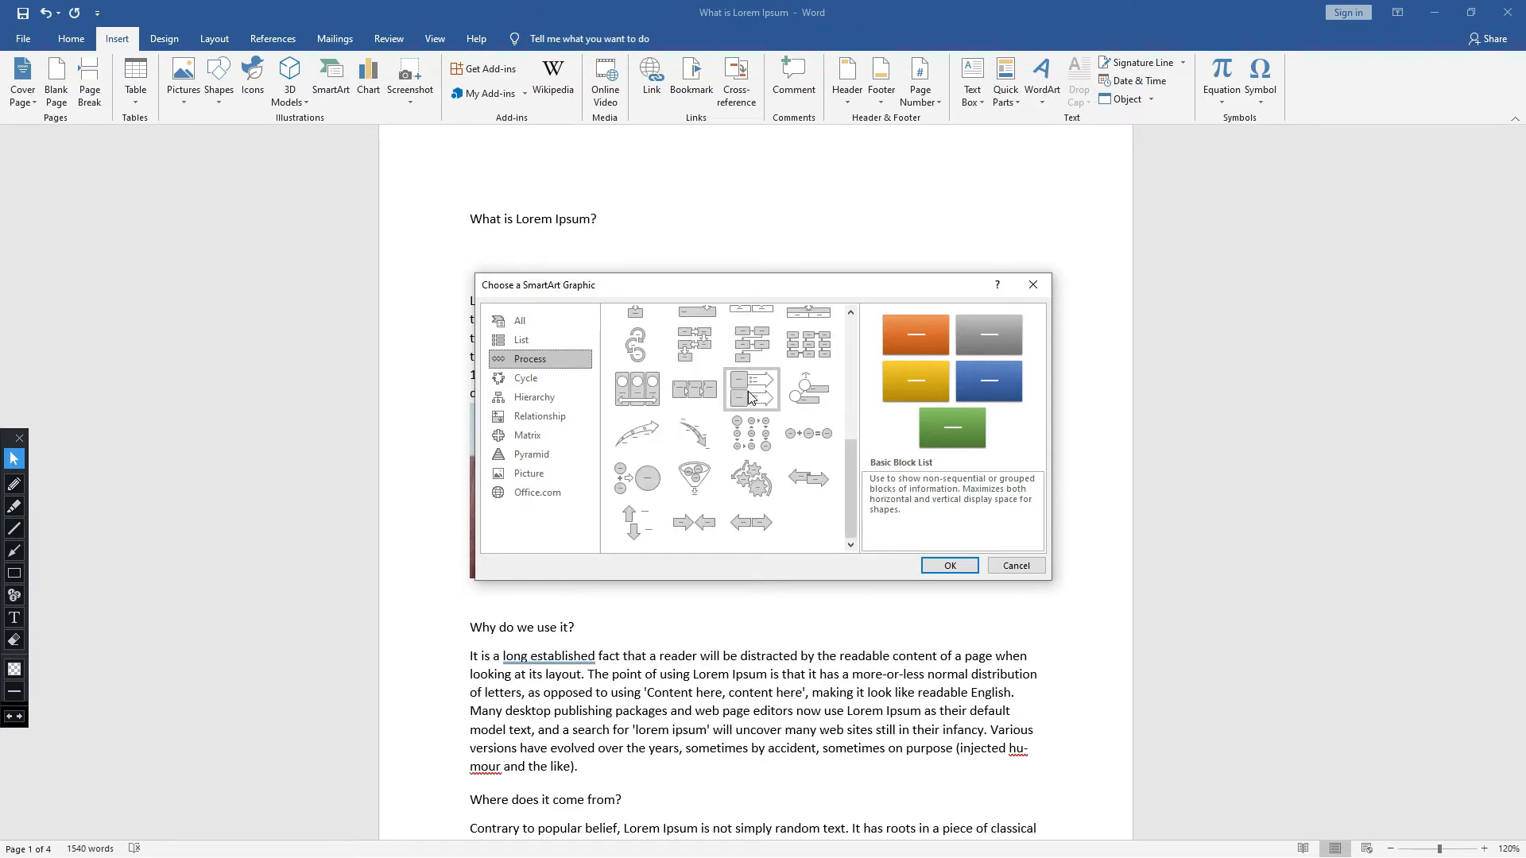
left_click(693, 475)
left_click(940, 572)
left_click(982, 201)
- Label the two upper circles in the funnel diagram "HCL" and "H2so4"
left_click(821, 345)
left_click(791, 301)
type("HCL")
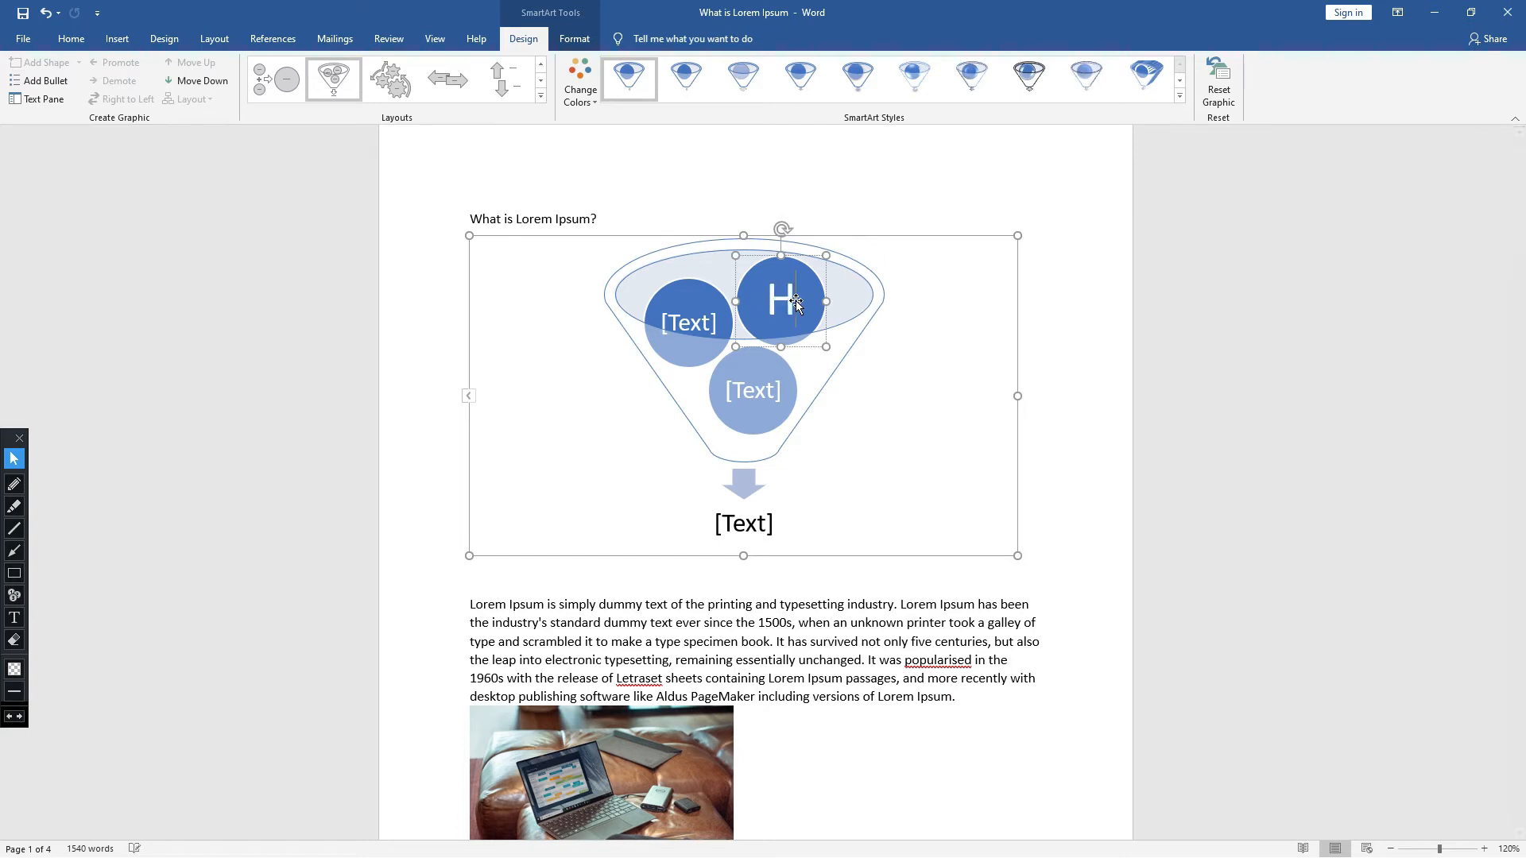
left_click(704, 321)
type("H")
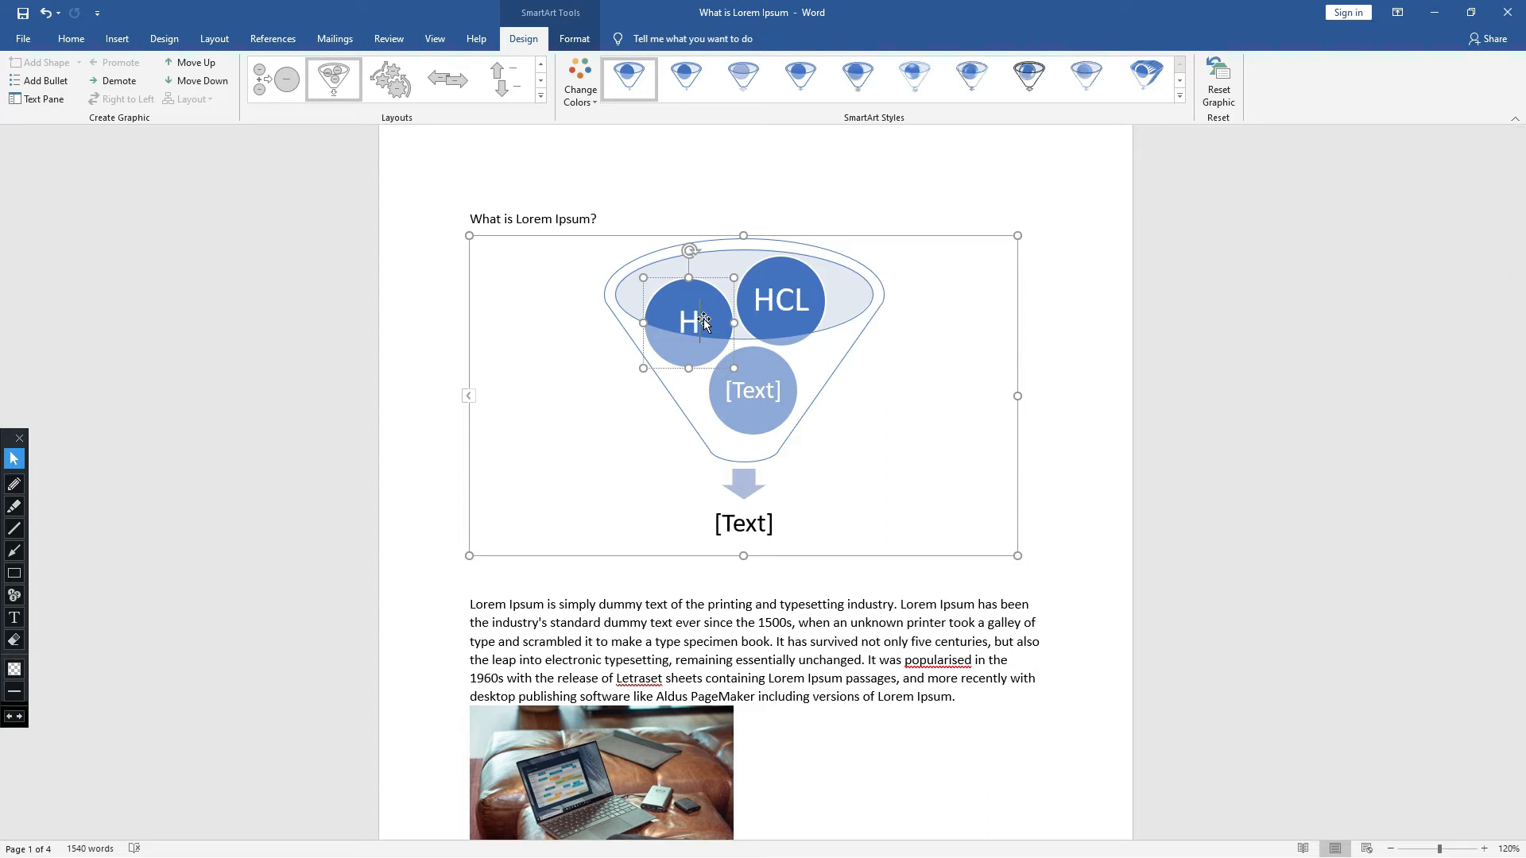
type("2so4")
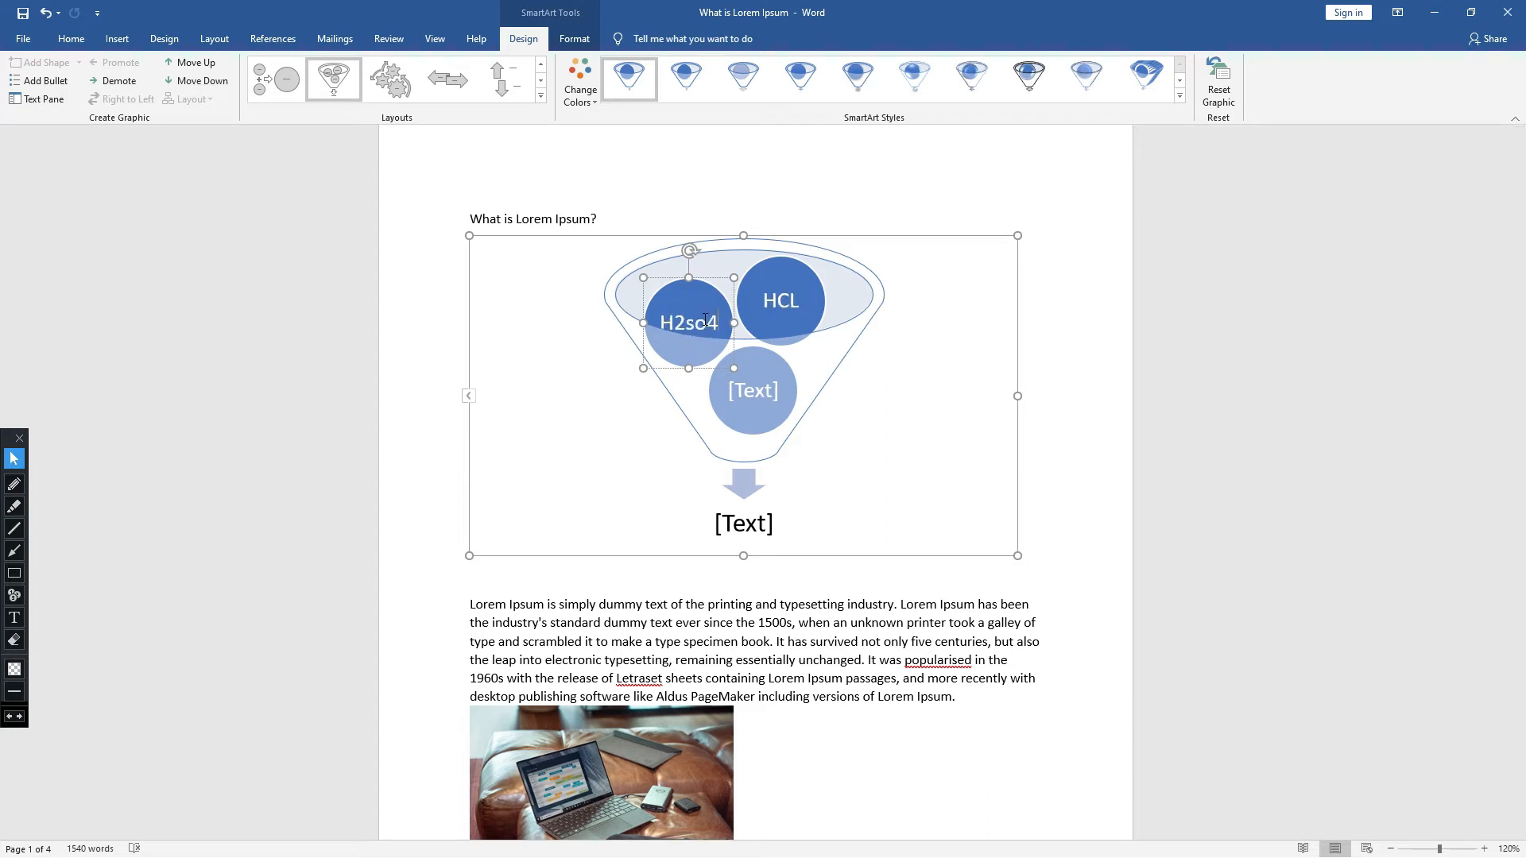
- Delete the entire funnel SmartArt diagram from the document
left_click(819, 367)
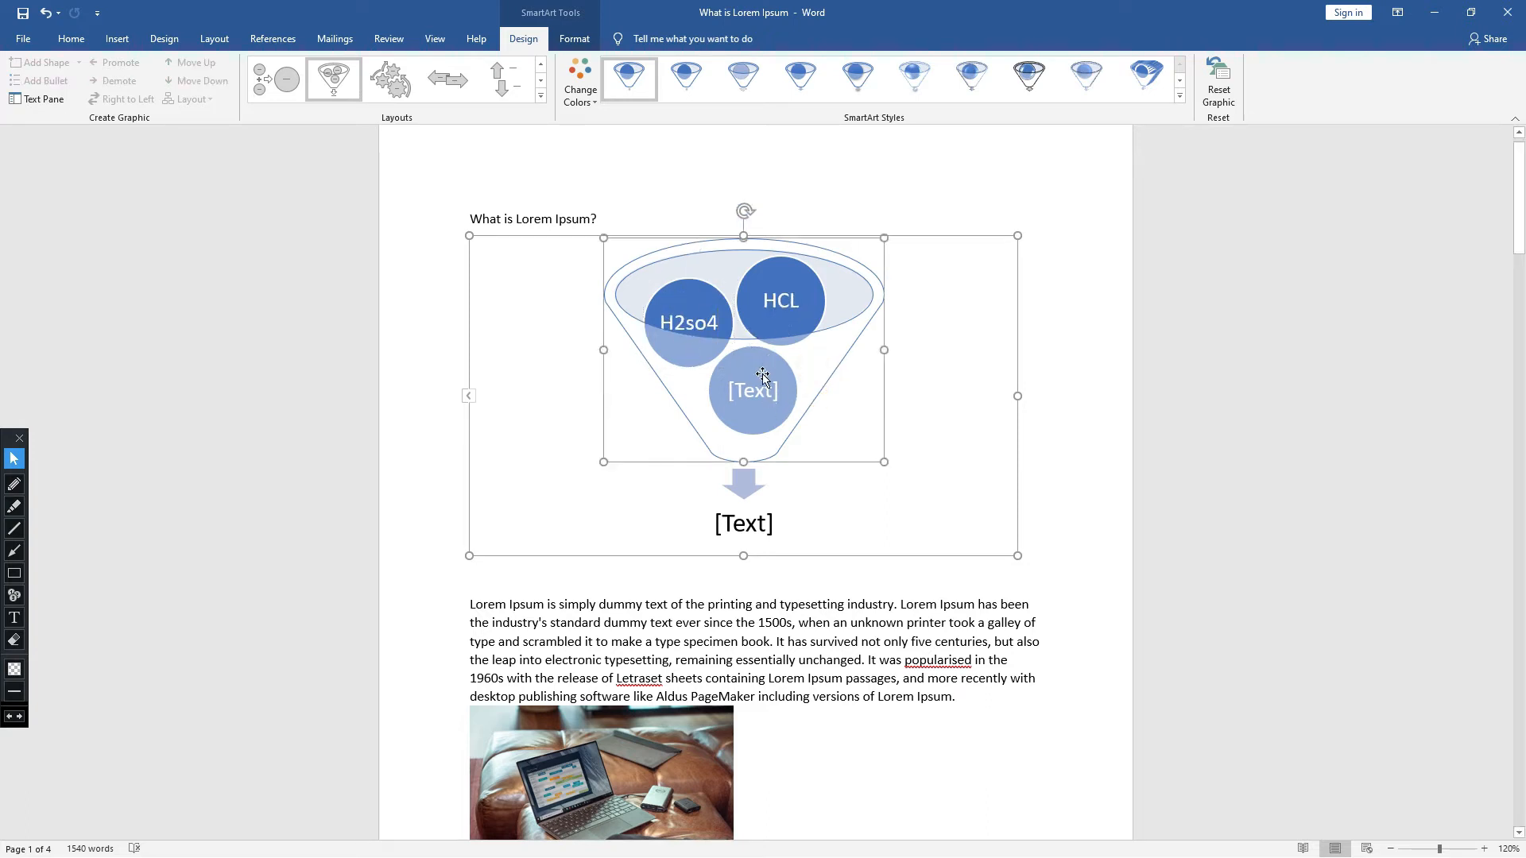
left_click(944, 372)
left_click(1053, 344)
left_click(842, 334)
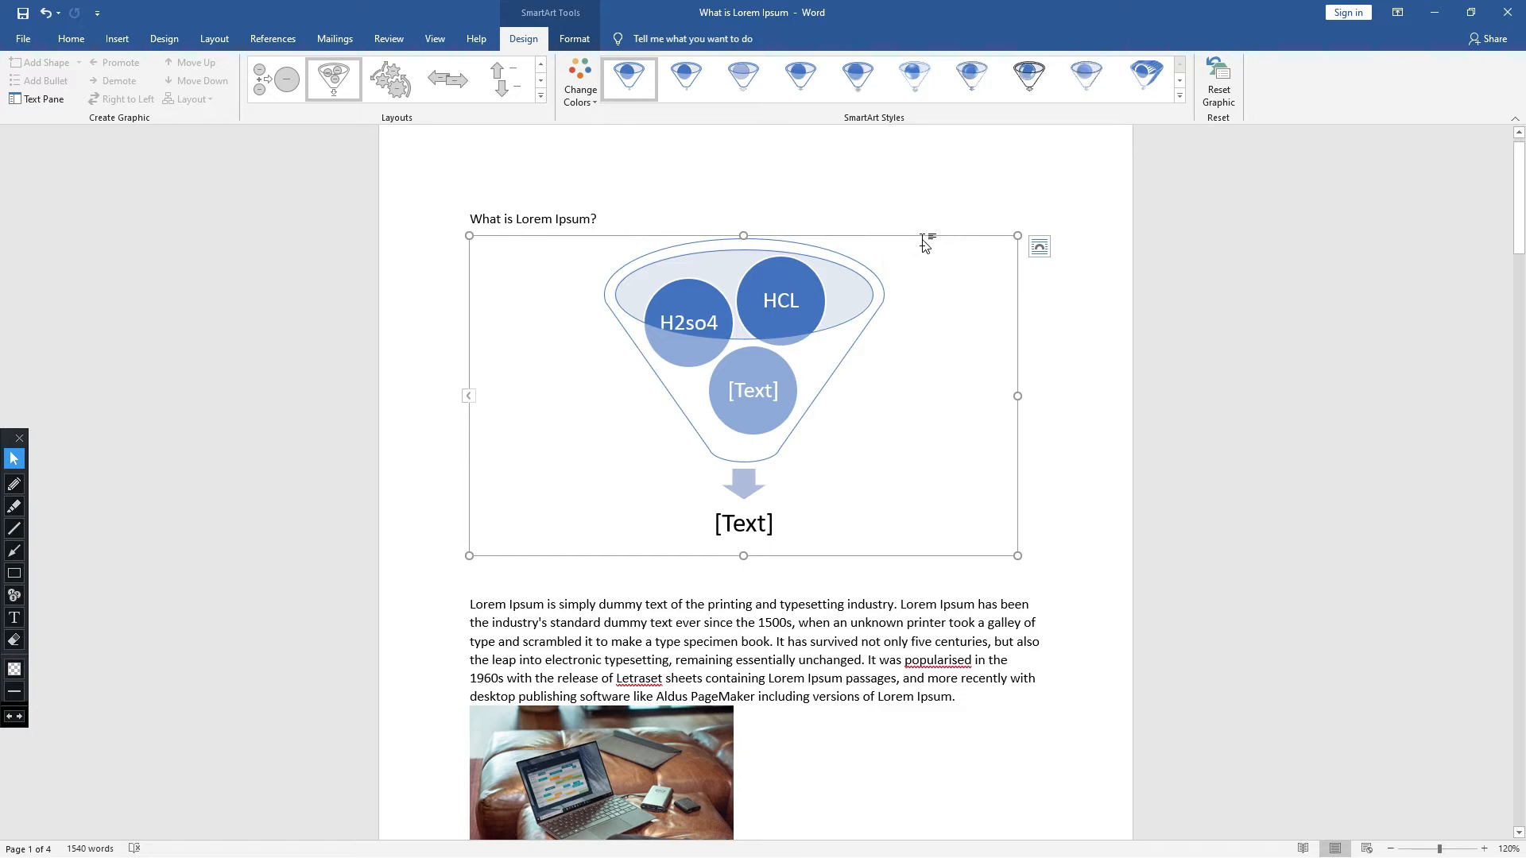
key("Delete")
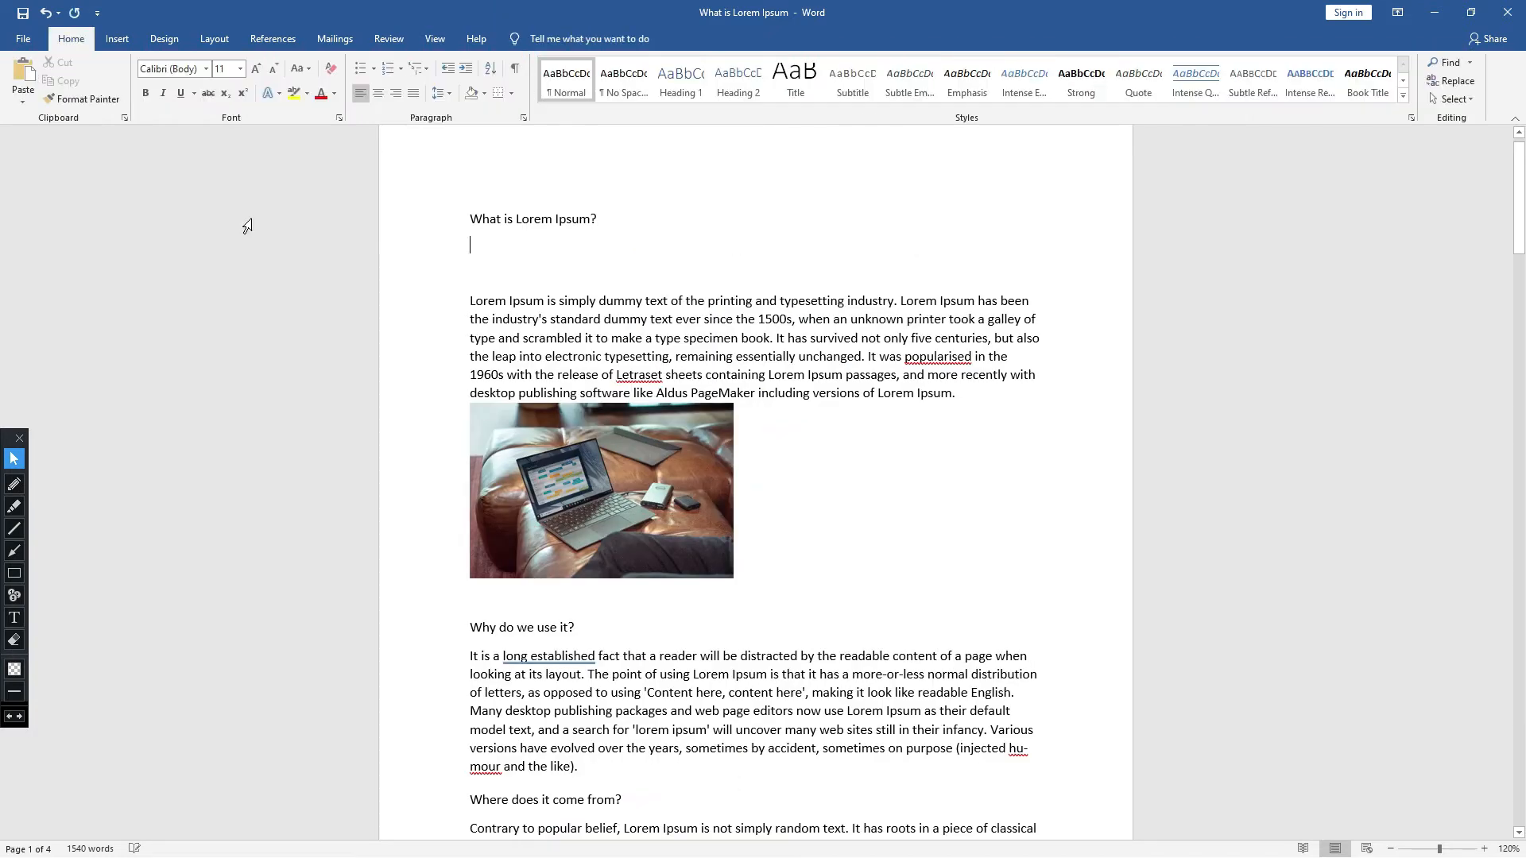
left_click(216, 41)
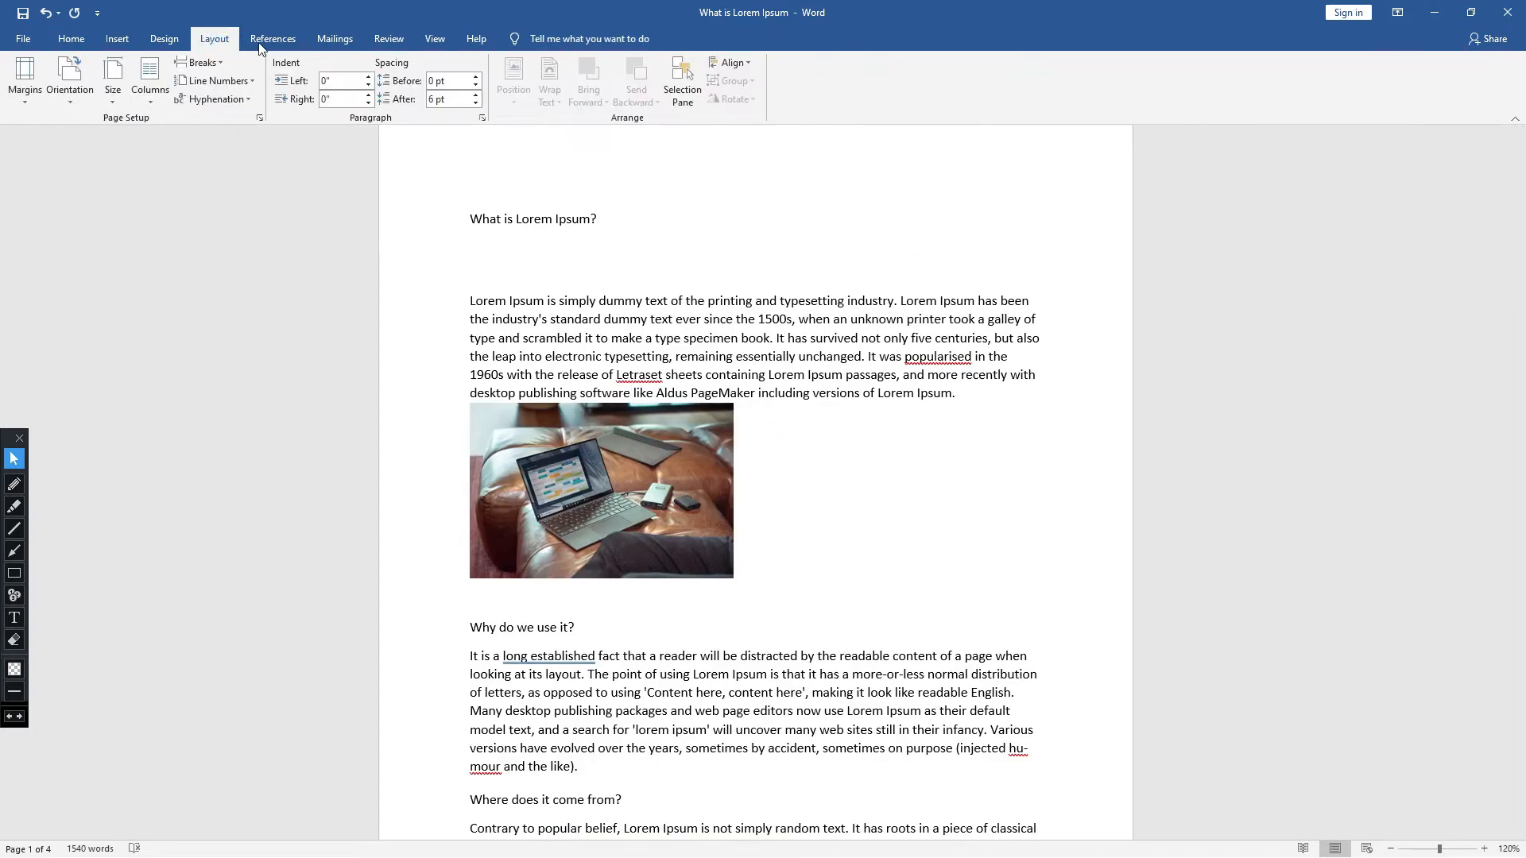
left_click(117, 40)
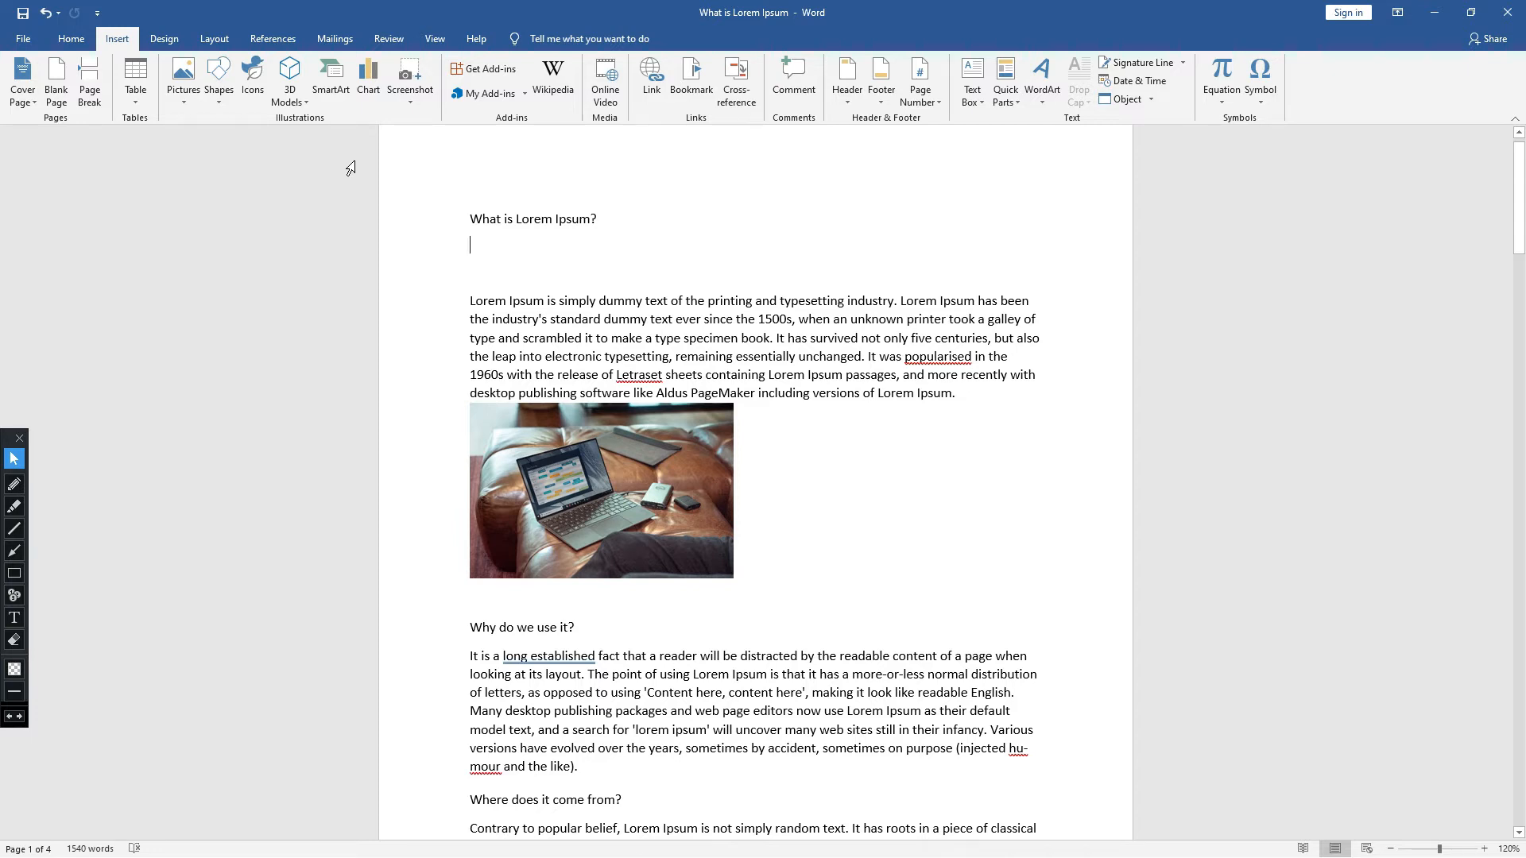
- Insert a clustered column chart below the "What is Lorem Ipsum?" heading and dismiss the product key window
left_click(377, 96)
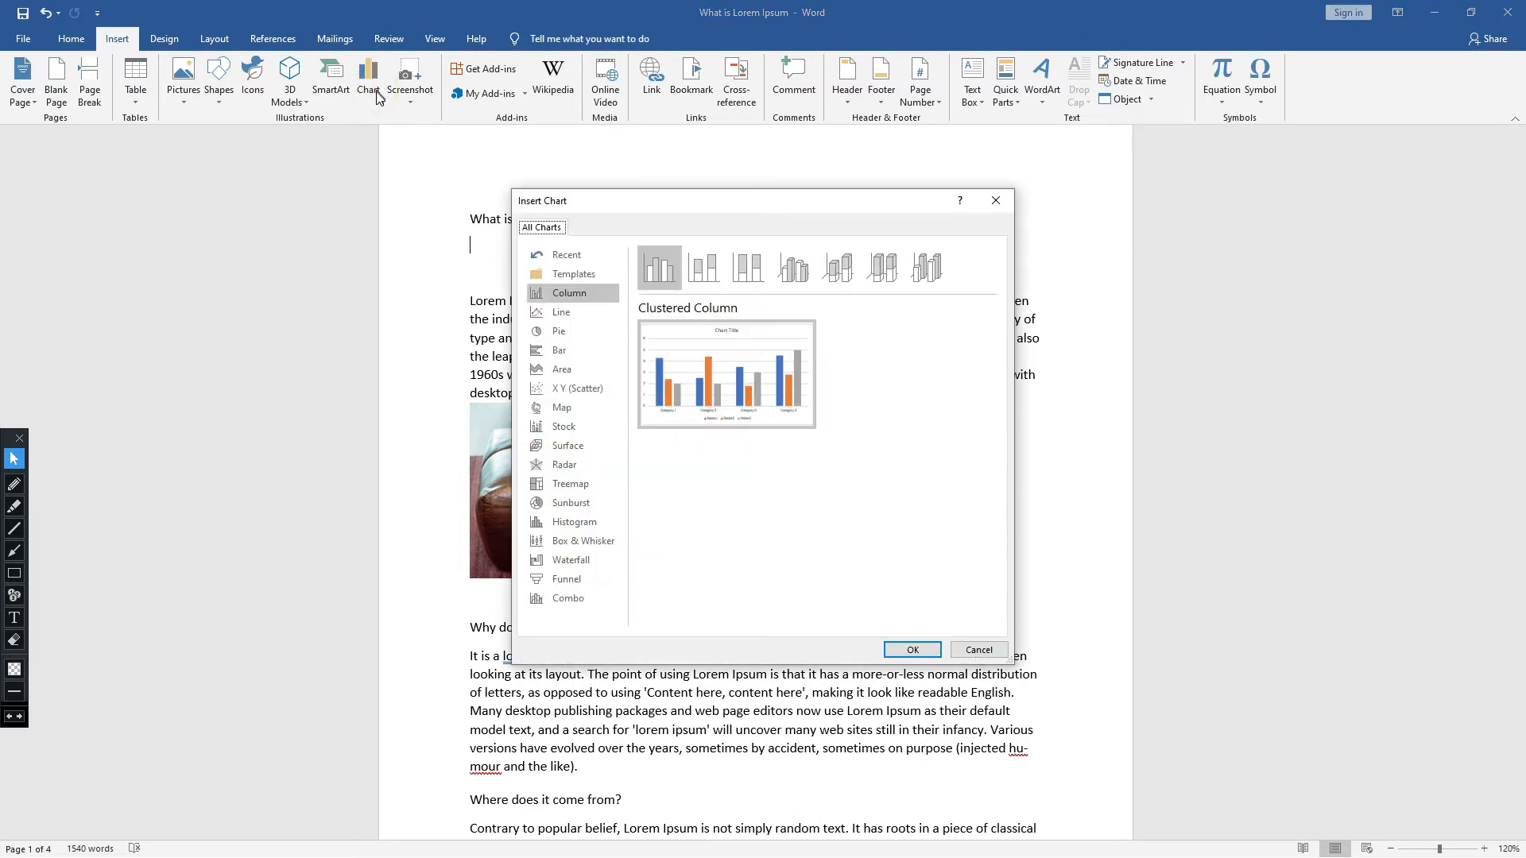
left_click_drag(611, 198, 866, 112)
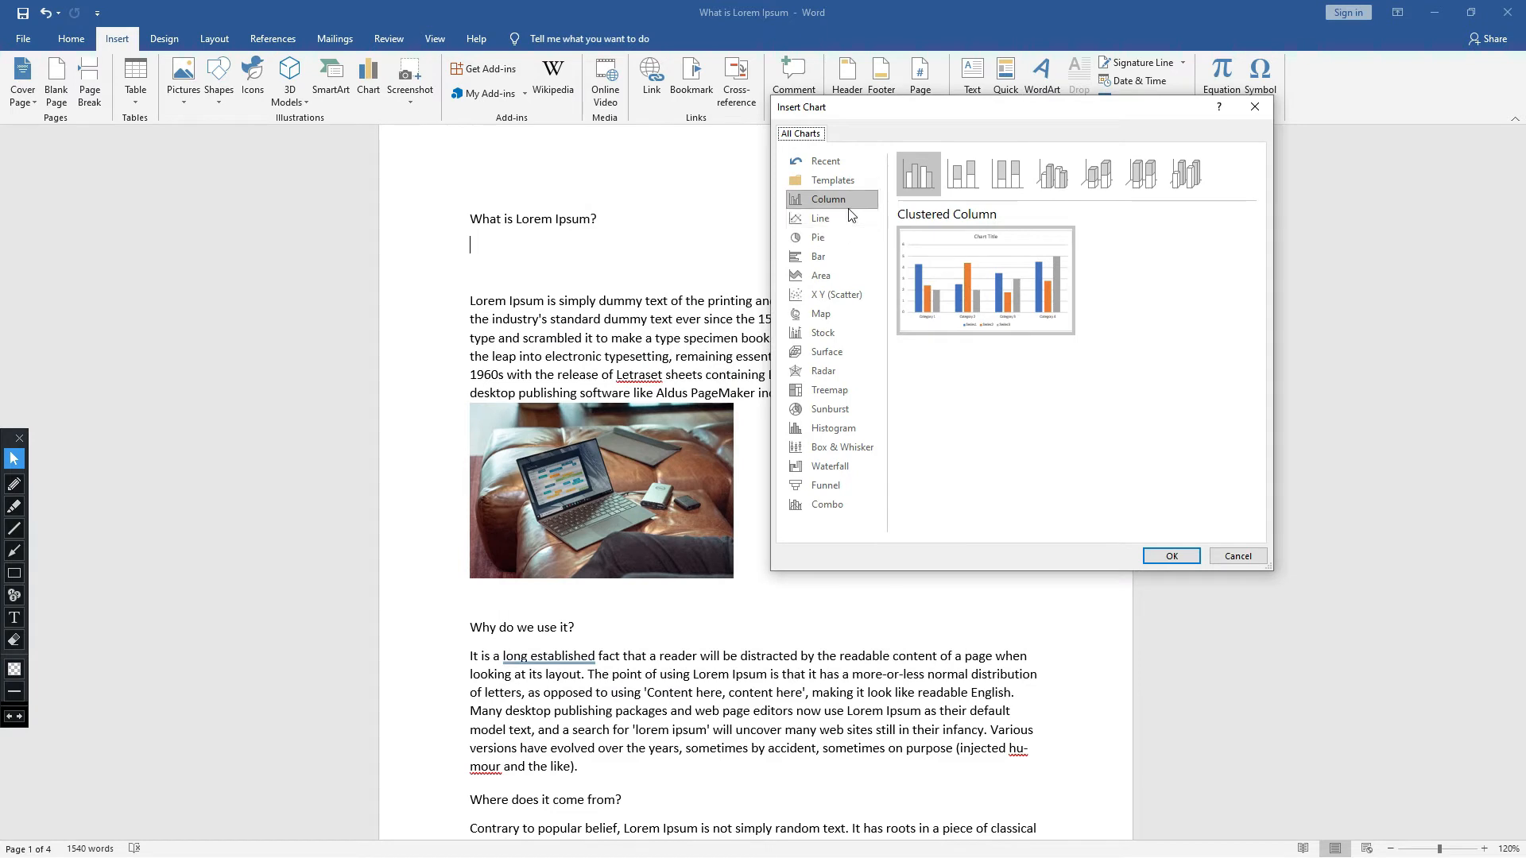
left_click_drag(932, 113, 1107, 98)
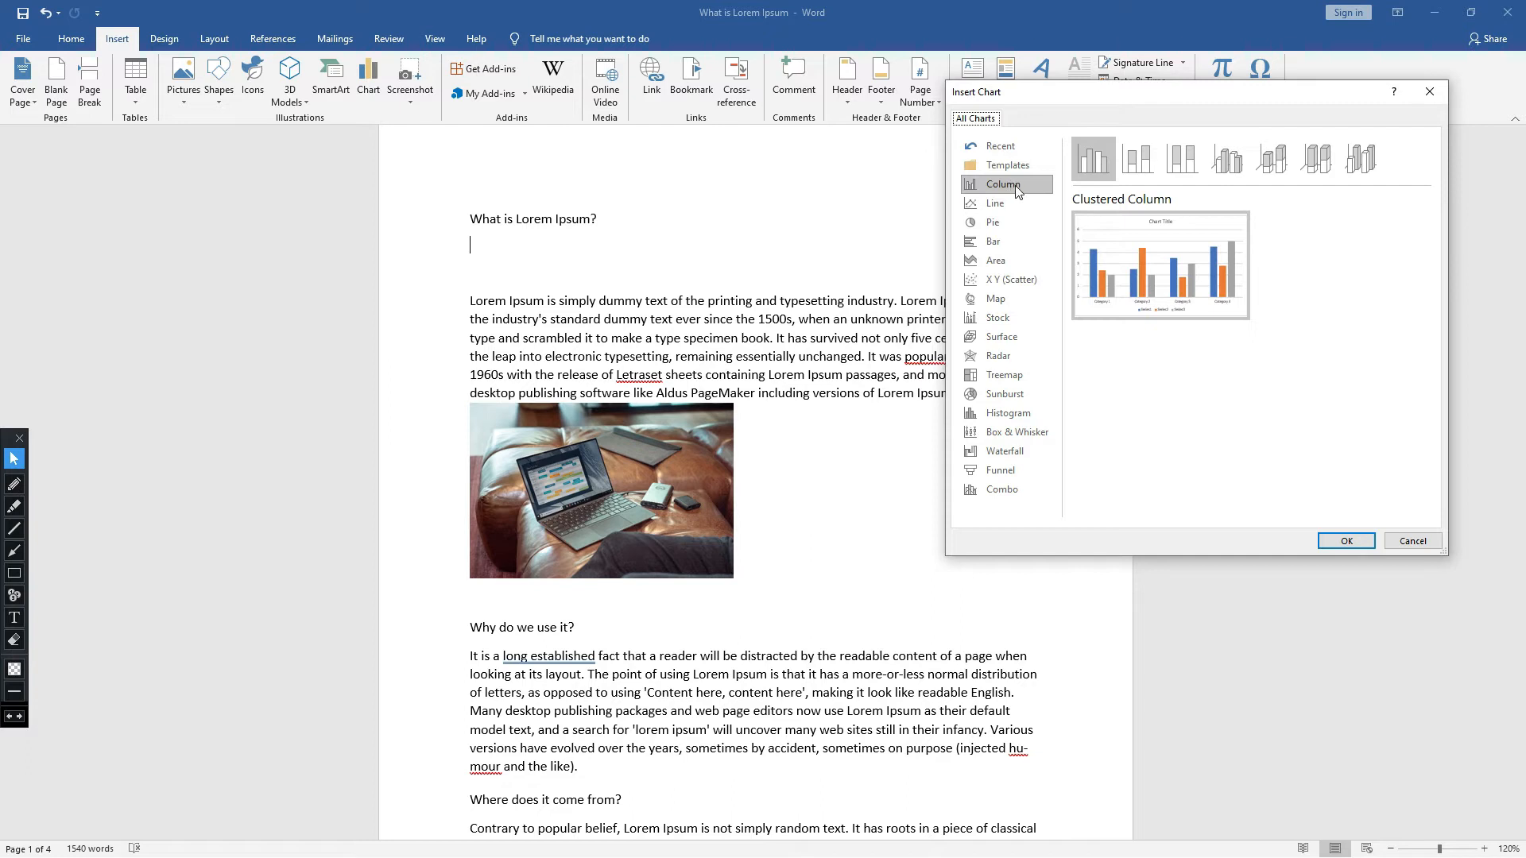
left_click(1356, 544)
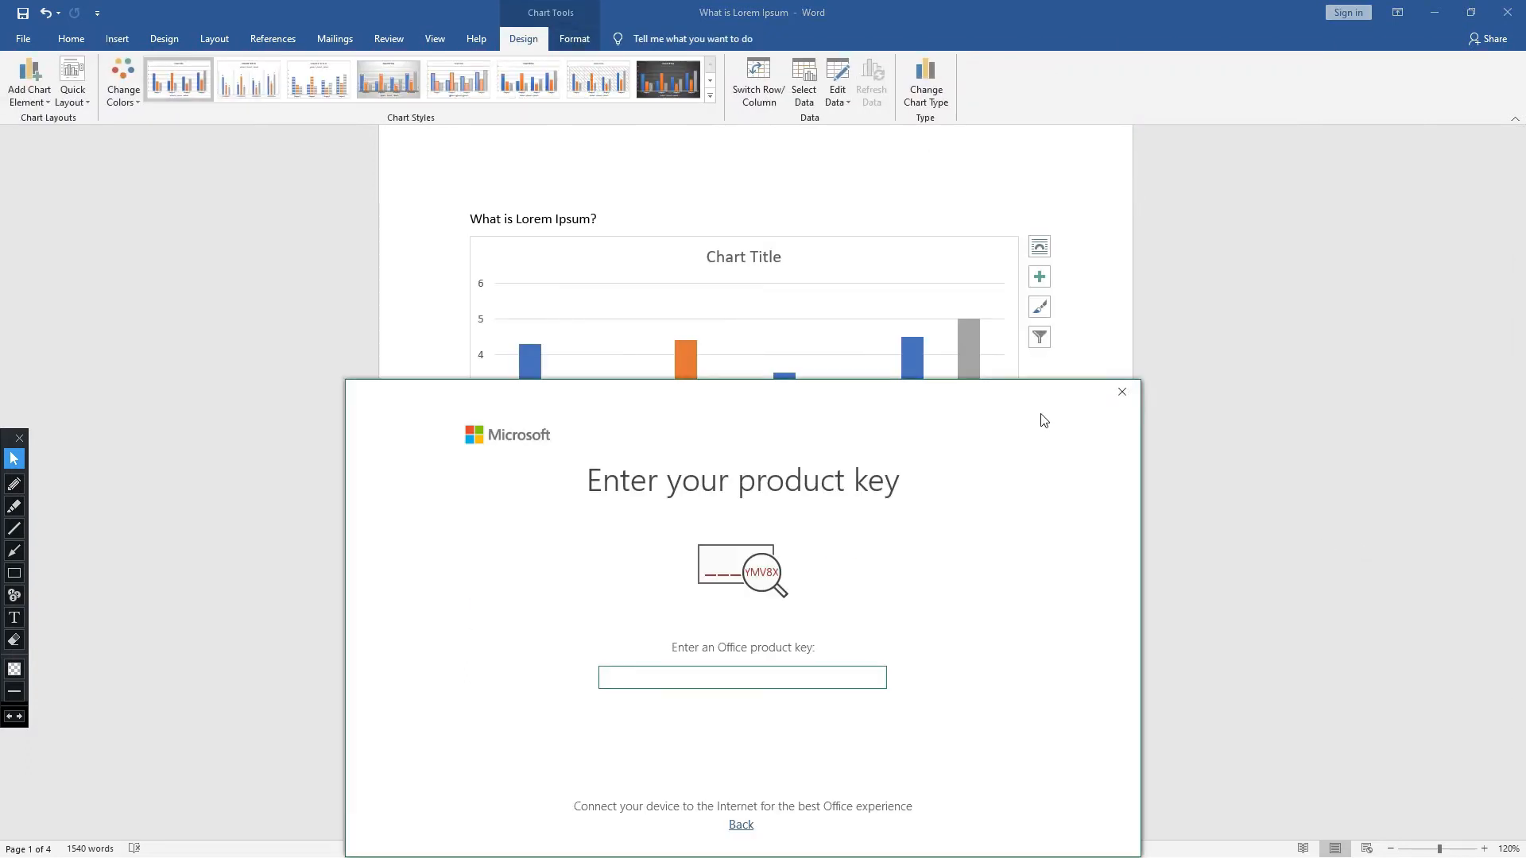
left_click(1119, 388)
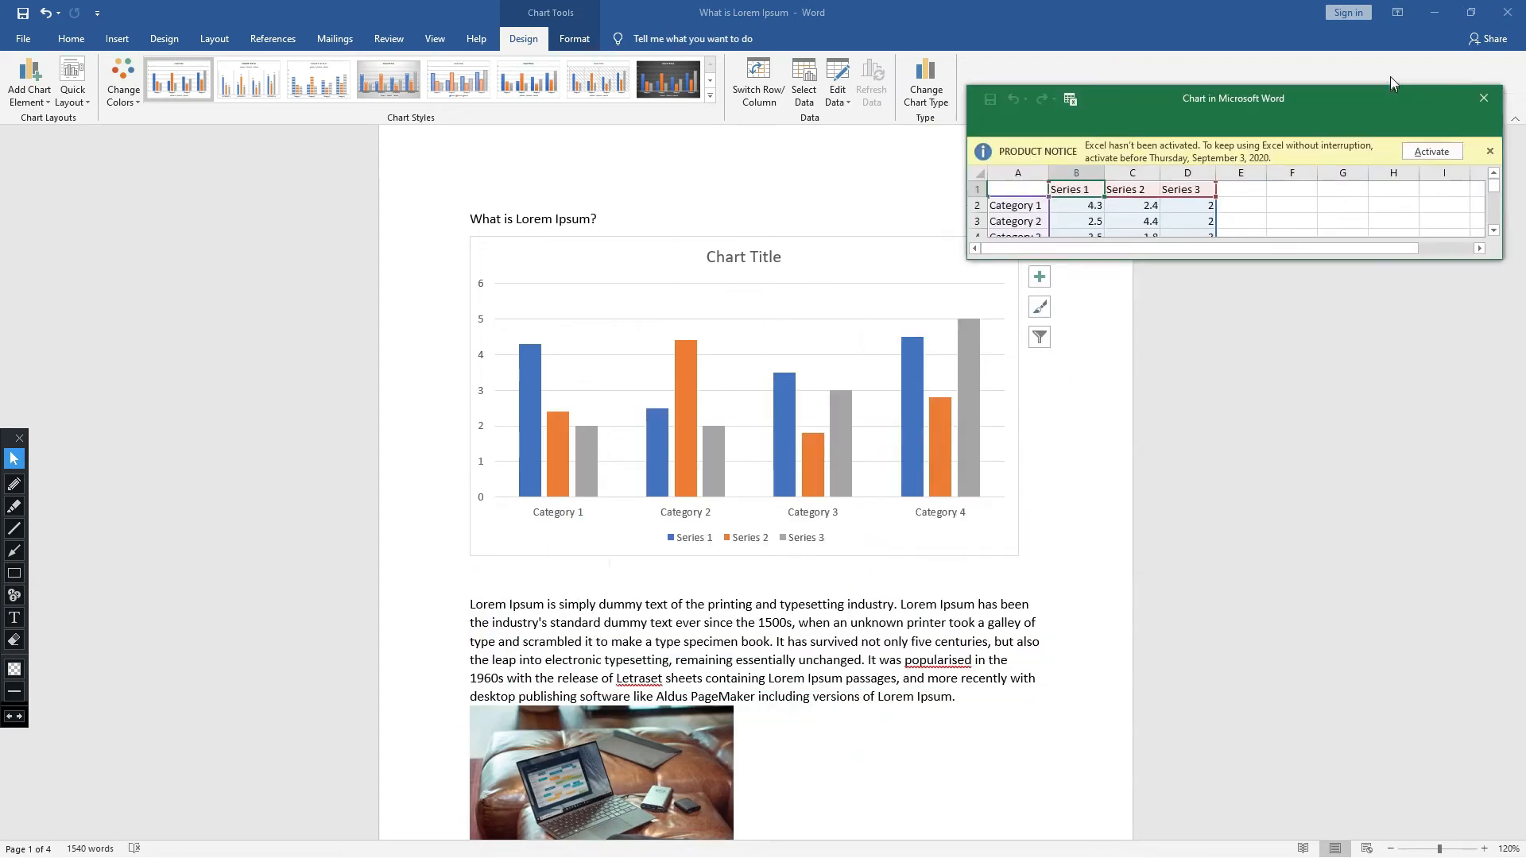
- Dismiss the activation notice in the chart's data sheet, then enlarge the sheet window and move it clear of the chart
left_click(1519, 136)
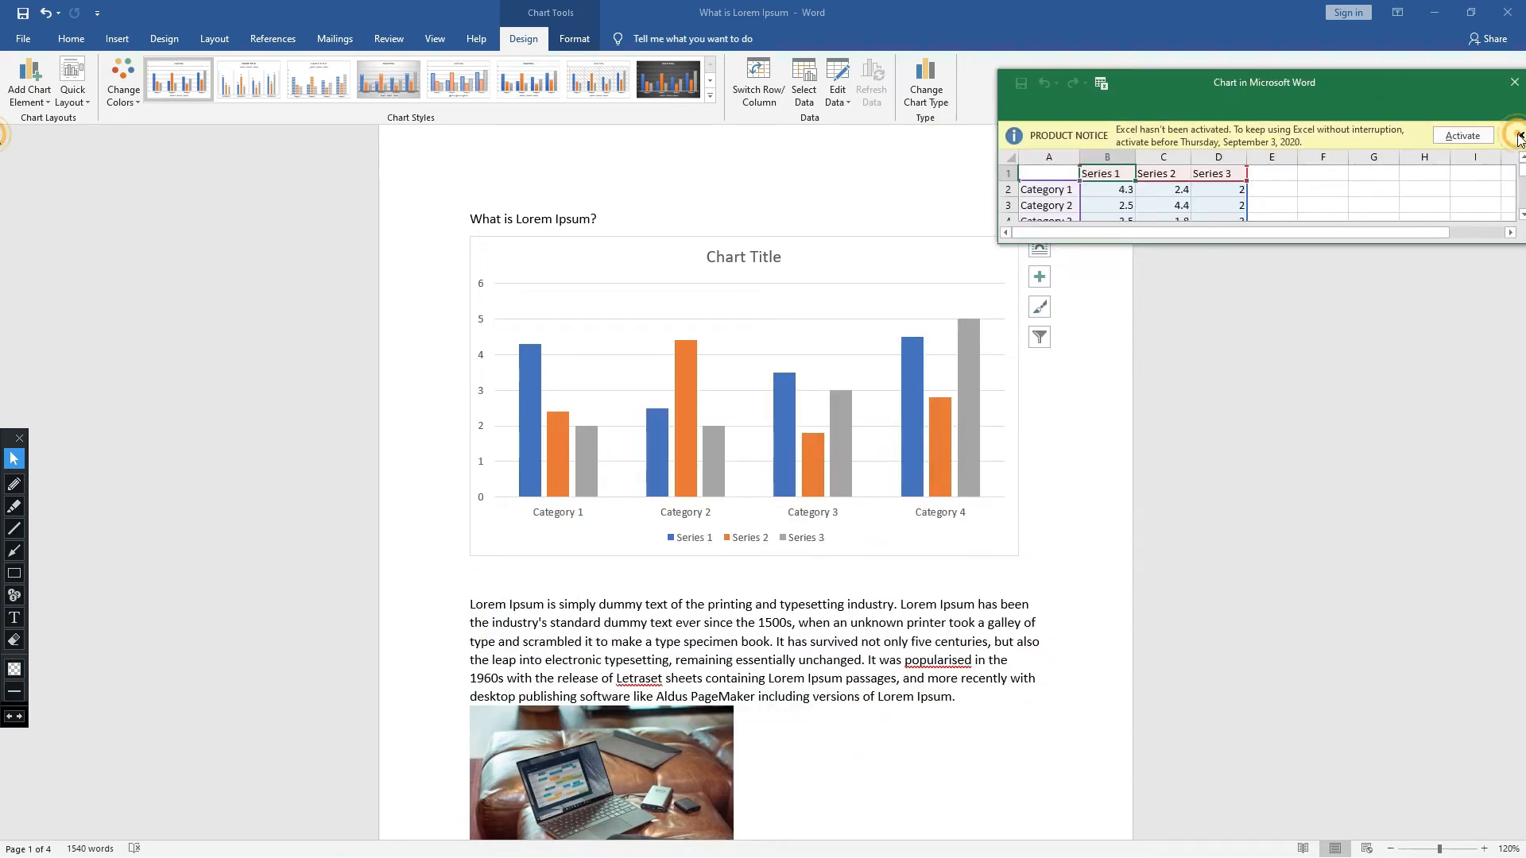
left_click_drag(1367, 241, 1365, 582)
left_click_drag(1343, 89, 1417, 90)
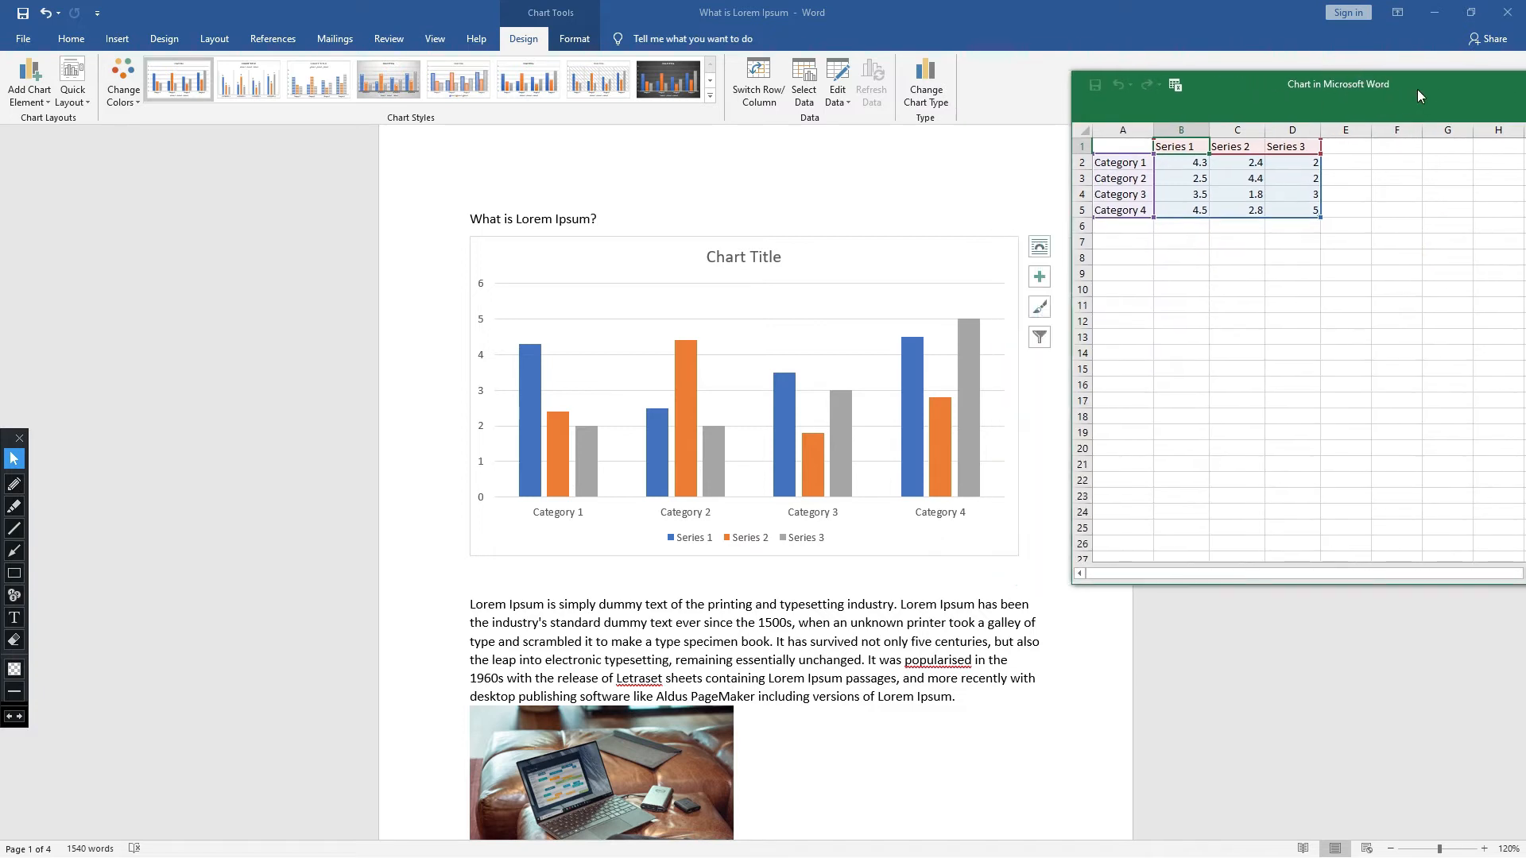
- Outline the sheet's category cells, the chart's category labels, the legend and the first blue bar with dark red annotation rectangles
left_click(1123, 162)
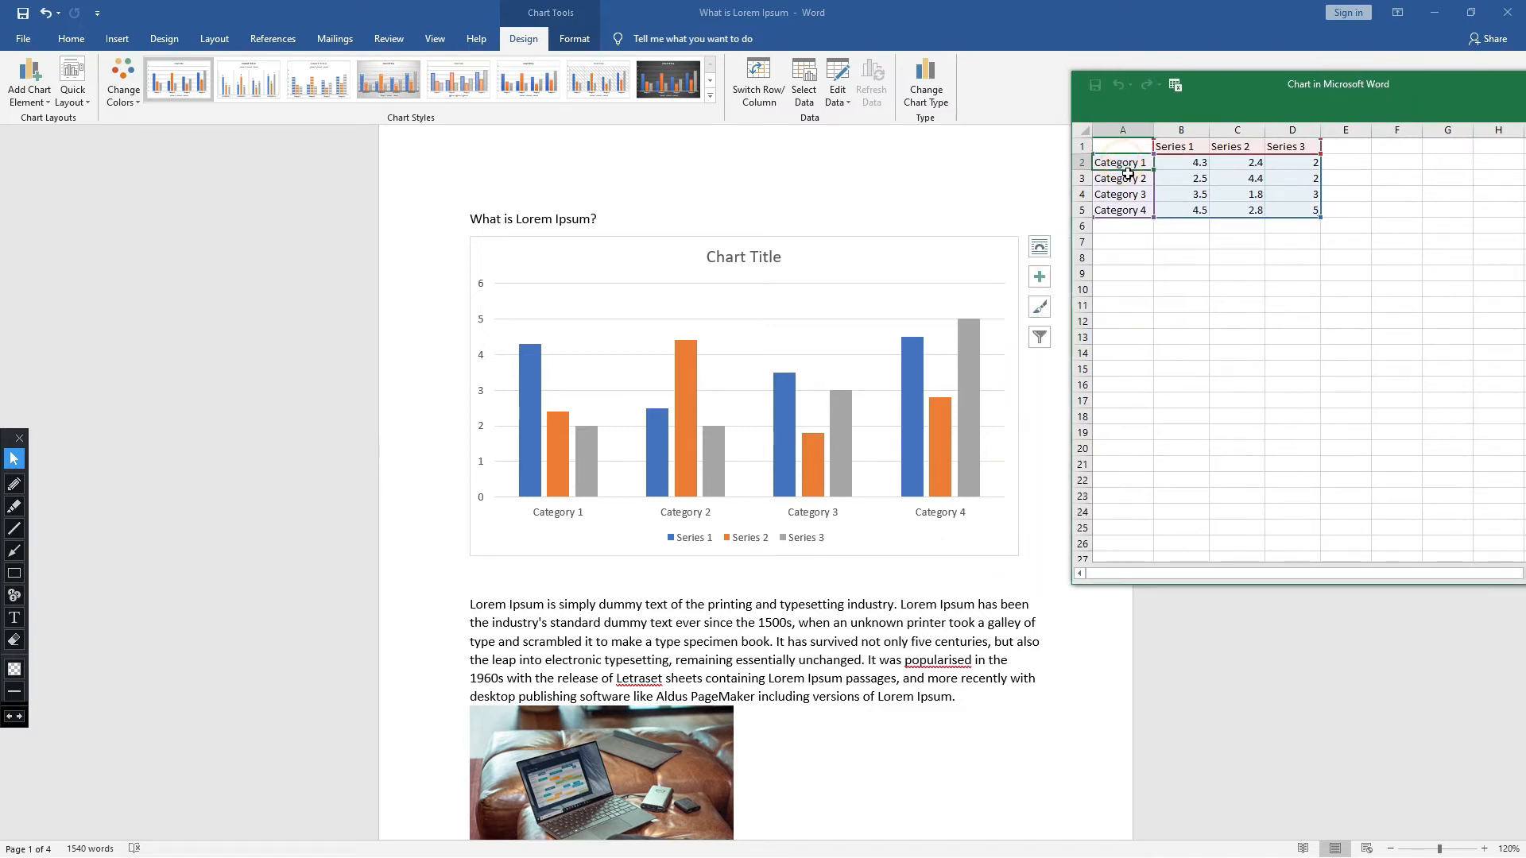
left_click(1131, 179)
left_click(1130, 194)
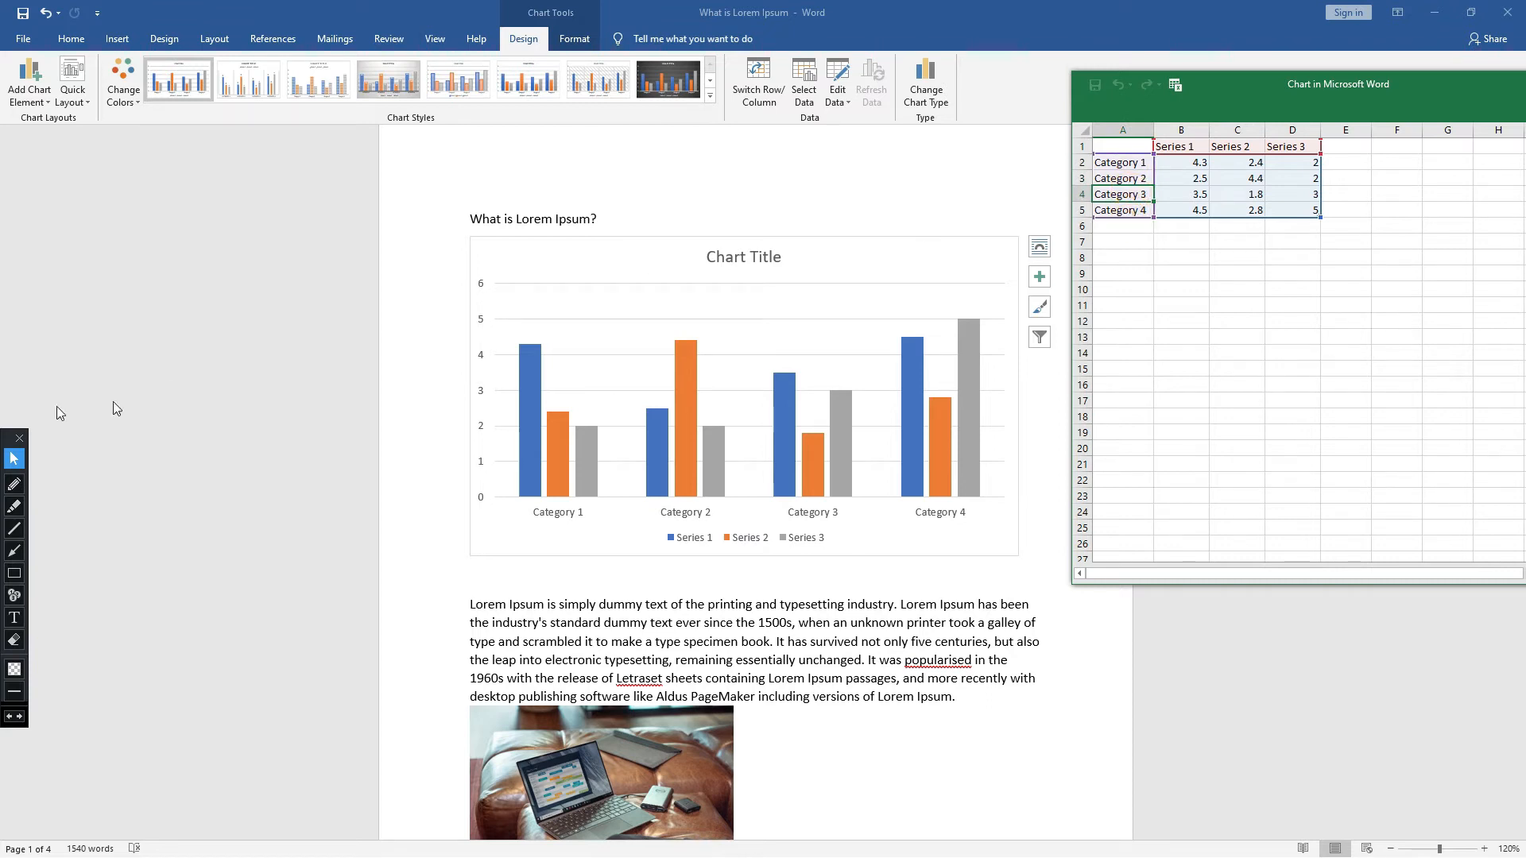
left_click(14, 573)
mouse_move(1090, 134)
left_mouse_down()
mouse_move(1118, 200)
mouse_move(1154, 228)
left_mouse_up()
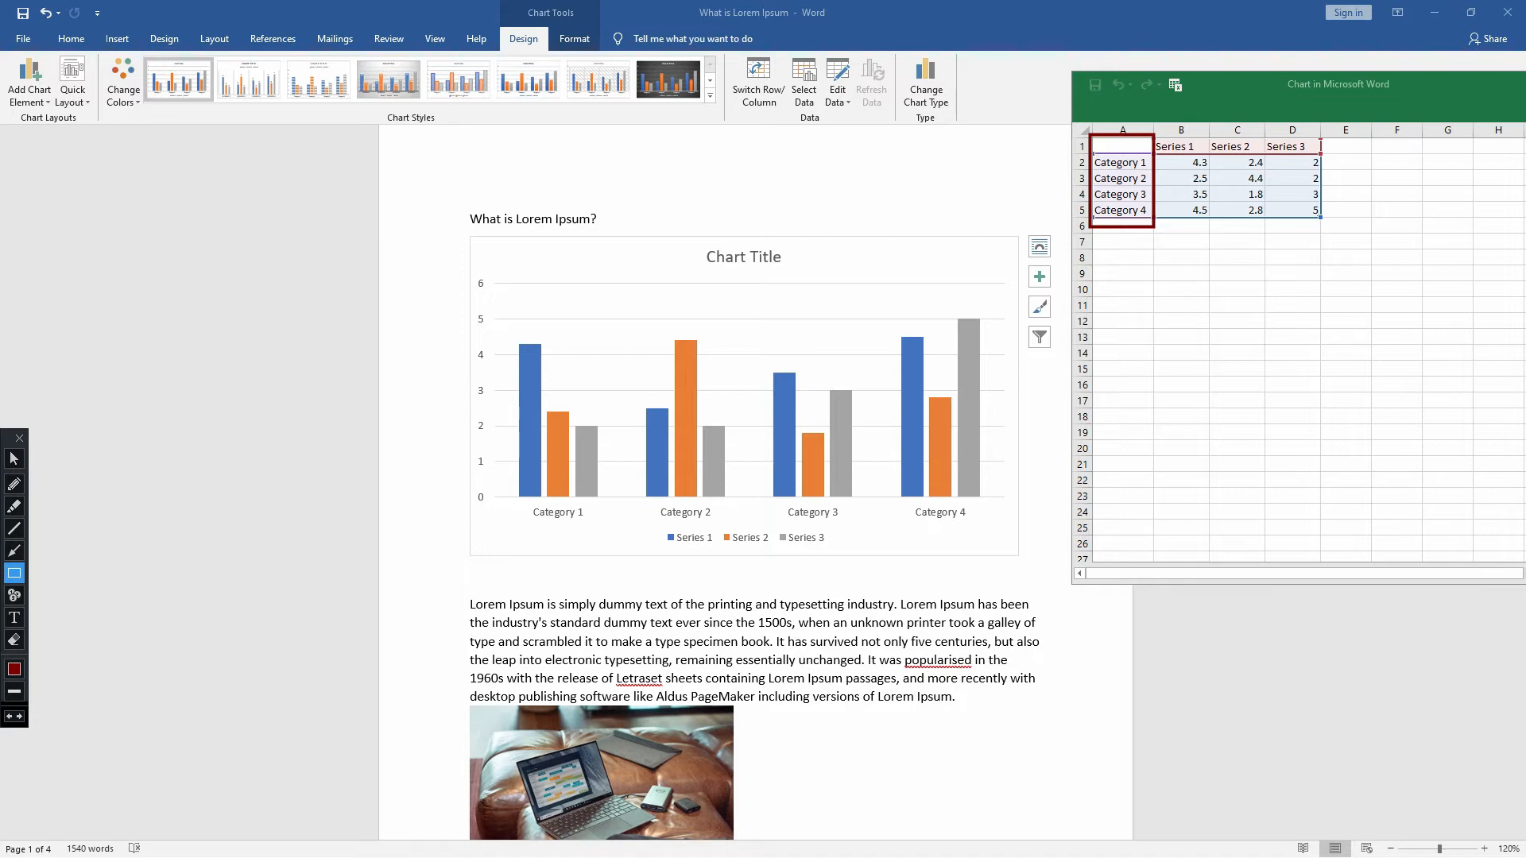
left_click_drag(523, 501, 529, 524)
left_click_drag(529, 524, 983, 524)
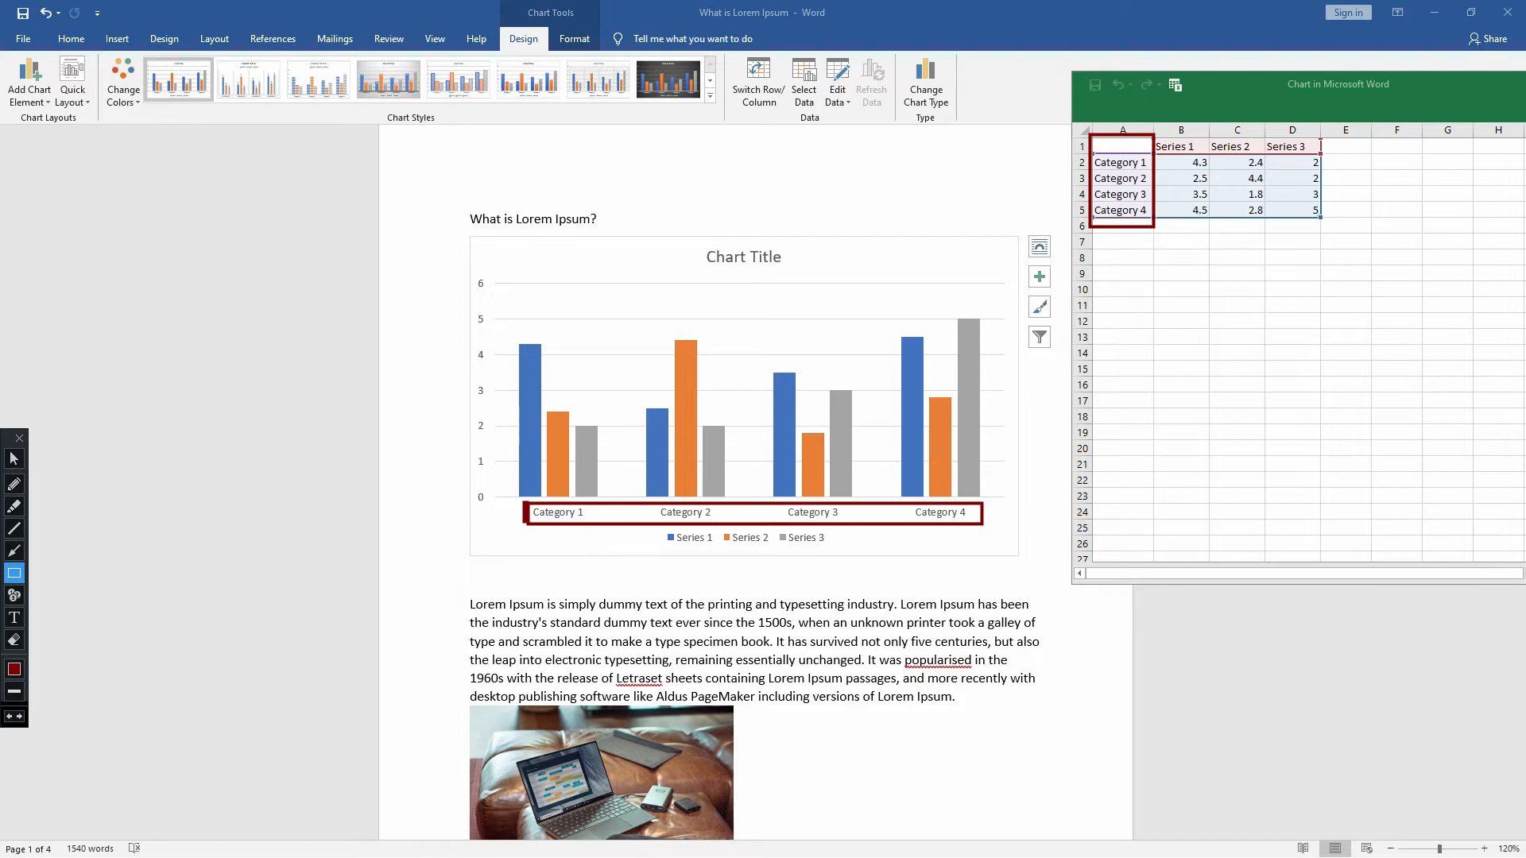
mouse_move(655, 529)
left_mouse_down()
mouse_move(757, 566)
mouse_move(840, 570)
mouse_move(849, 553)
left_mouse_up()
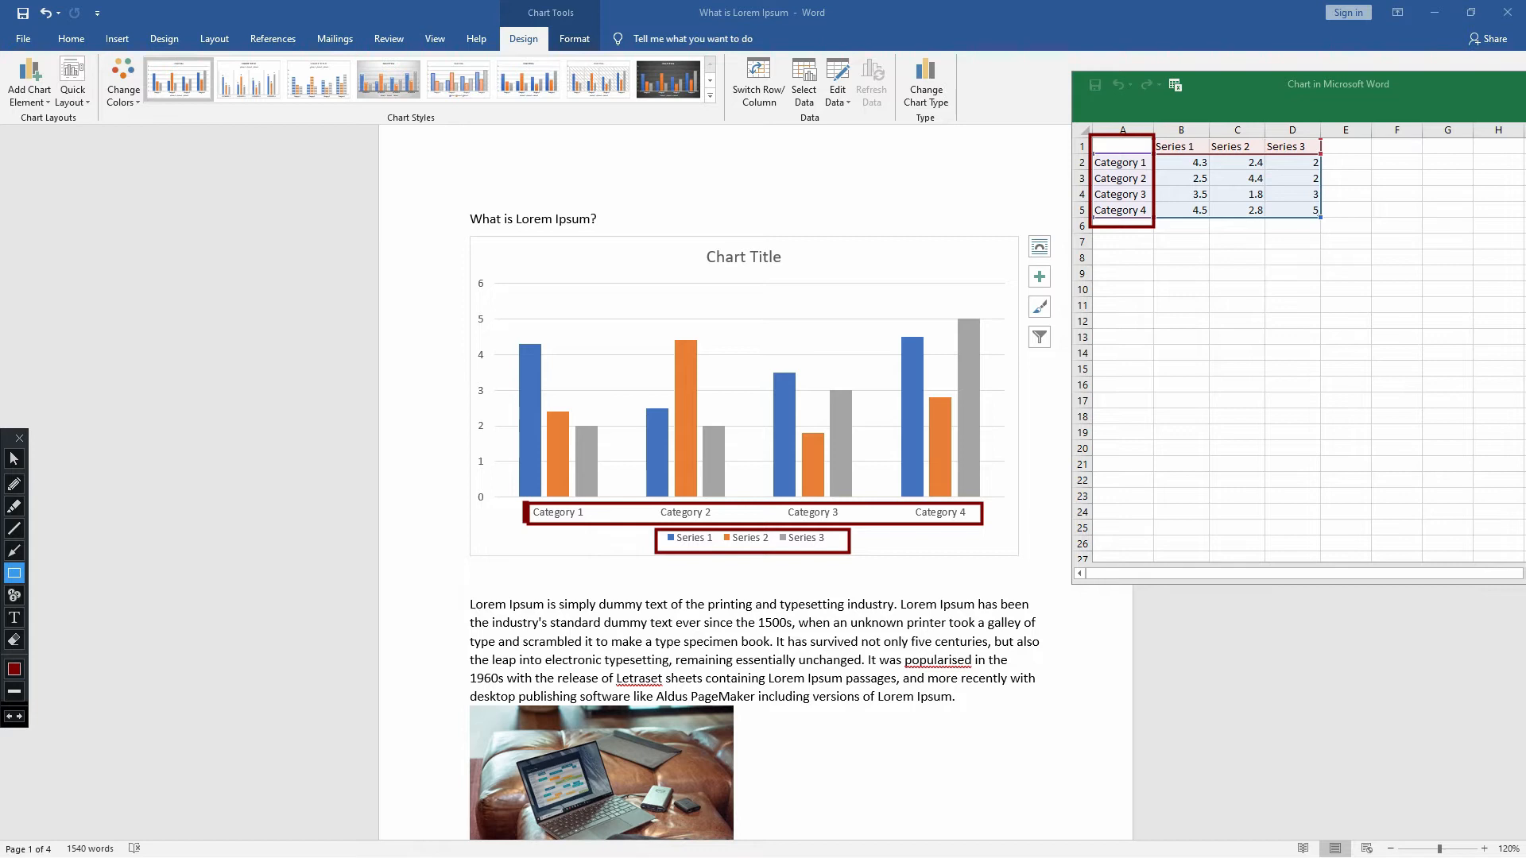
left_click_drag(510, 330, 547, 475)
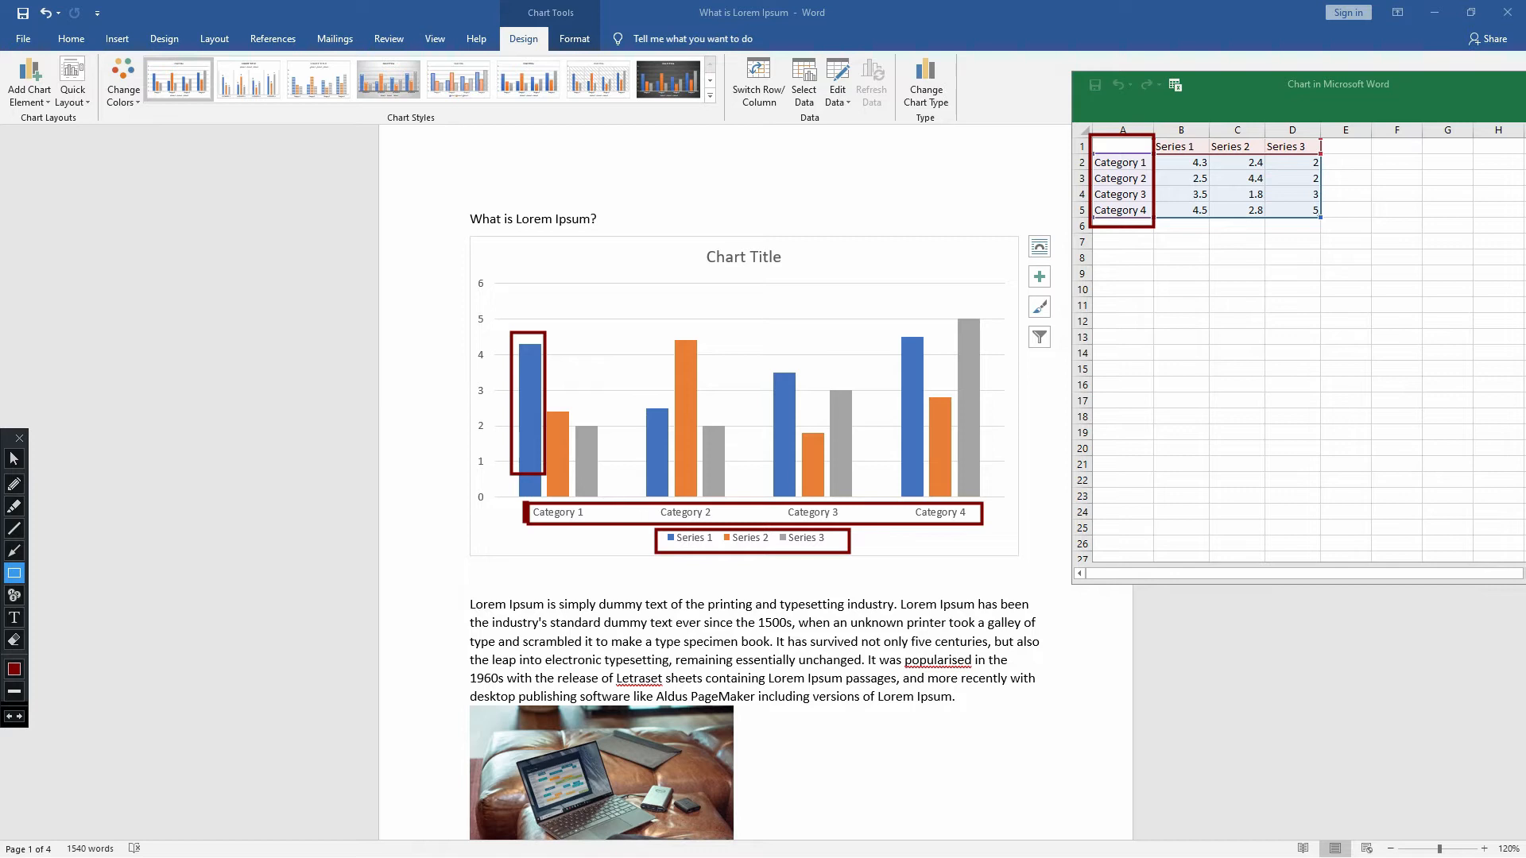
- Change the annotation color to orange and draw rectangles at the first category's orange and gray bars
left_click(13, 670)
left_click(43, 549)
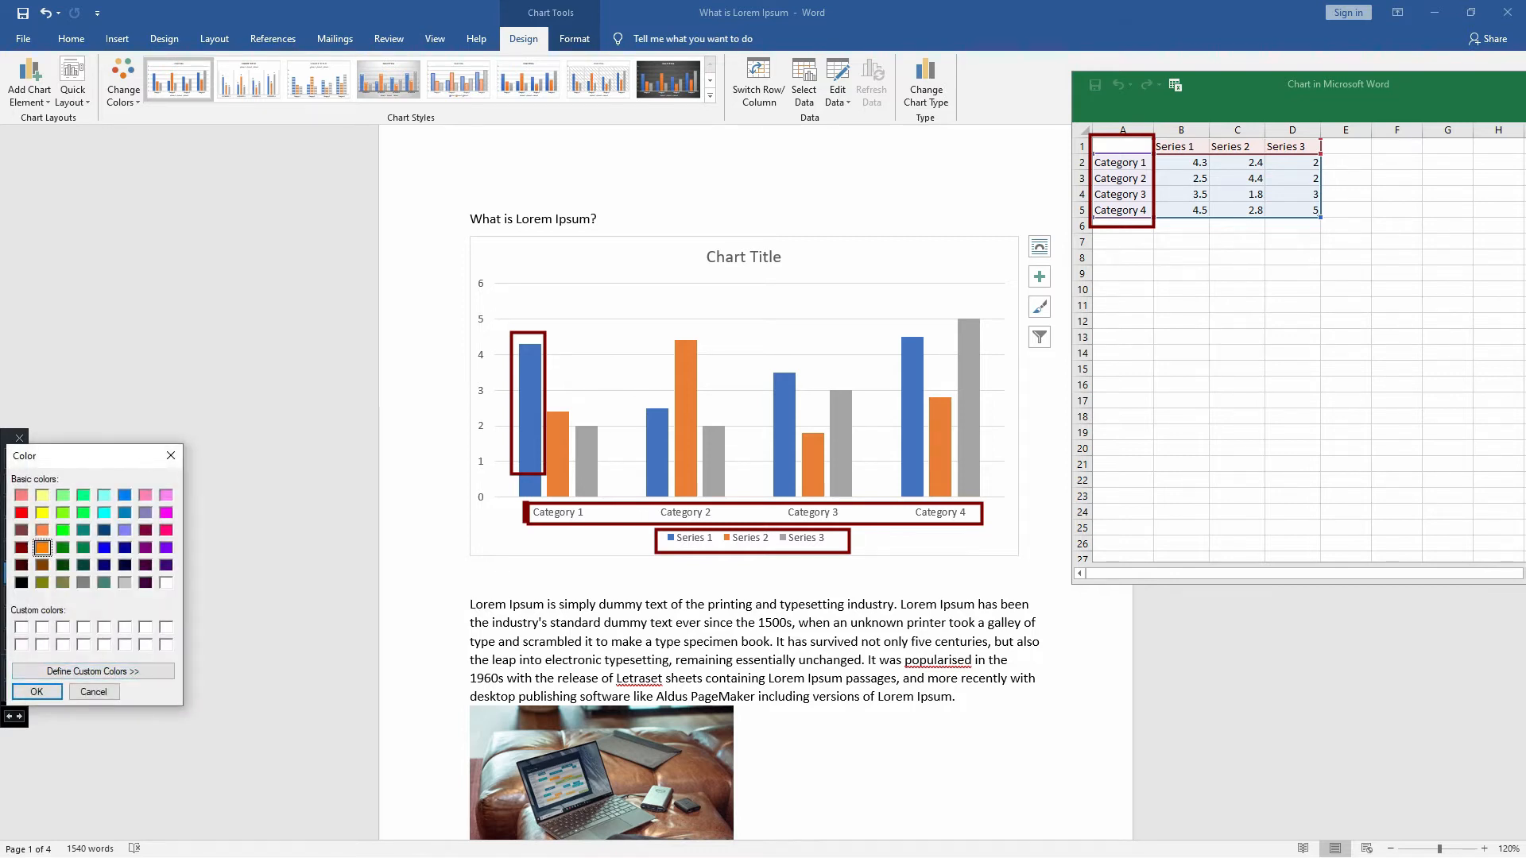
left_click(37, 692)
left_click_drag(551, 397, 569, 447)
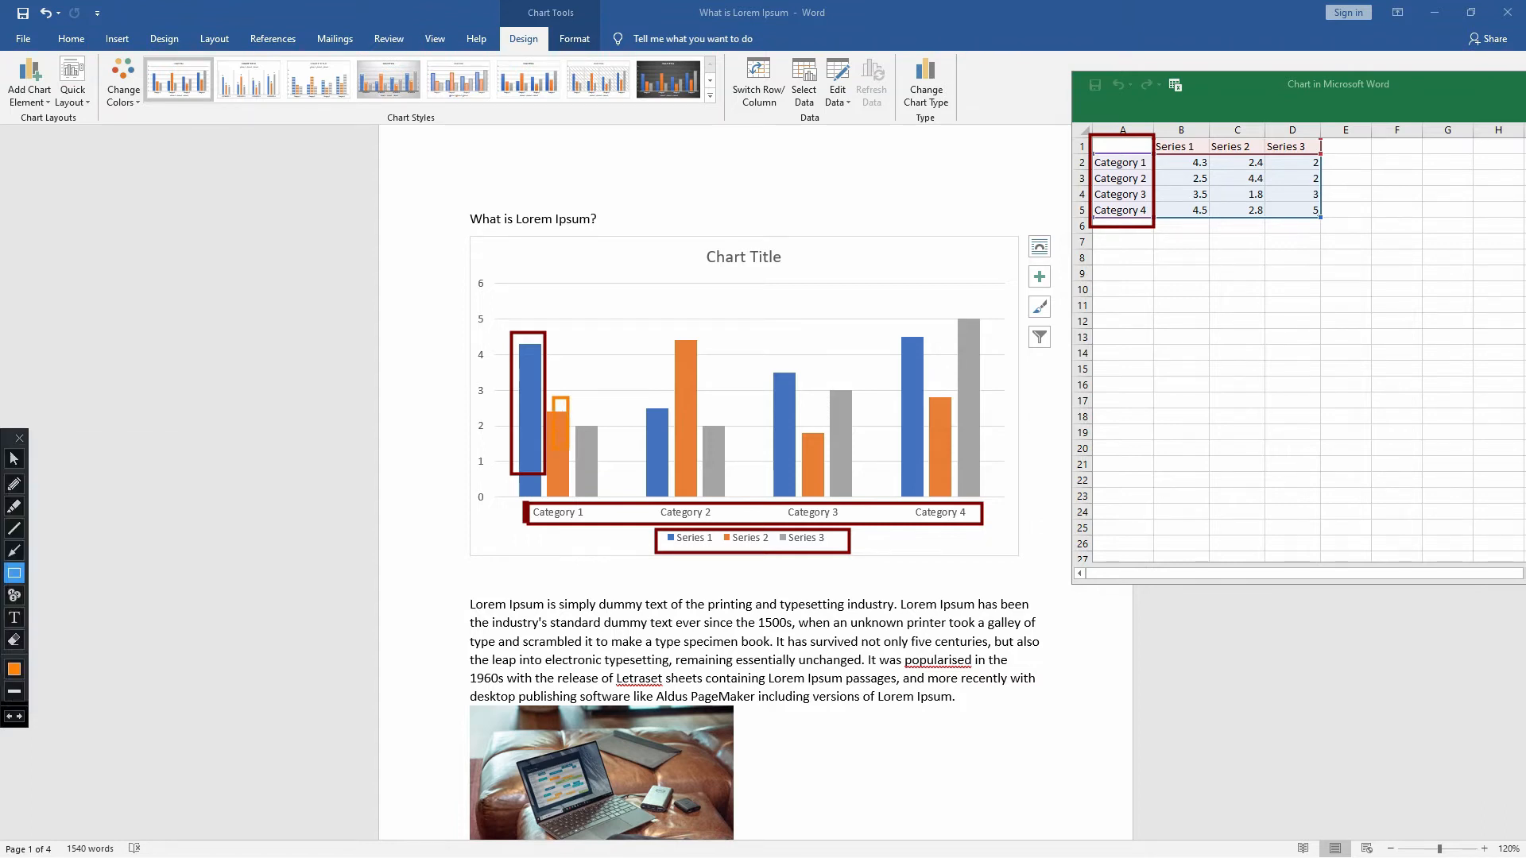
left_click_drag(588, 395, 618, 485)
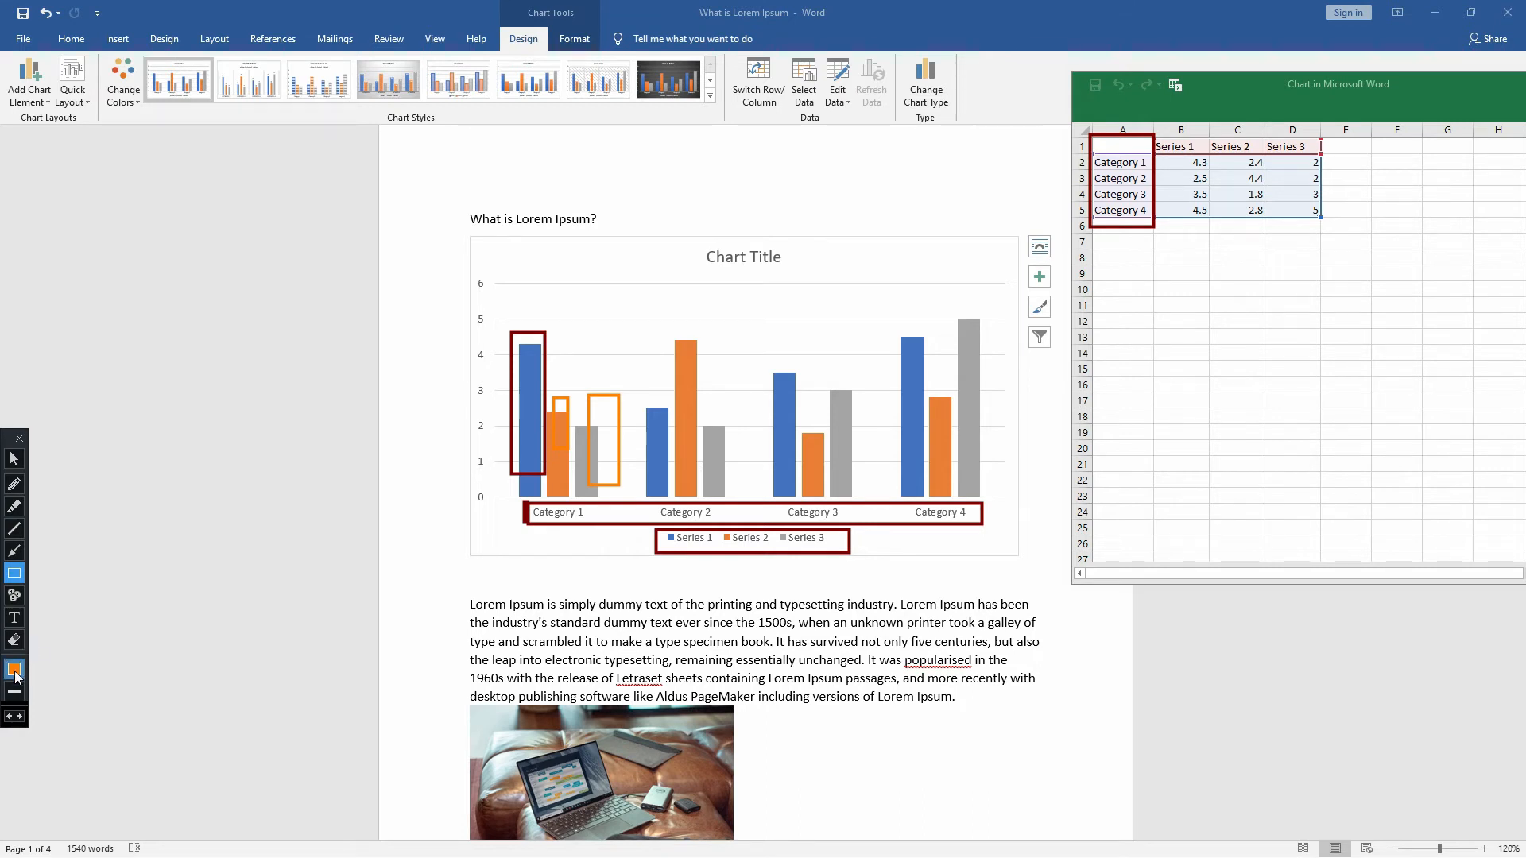
- Undo all the annotation rectangles over the chart and data sheet and return to the normal pointer
key("ctrl+z")
key("ctrl+z")
key("ctrl+z")
key("ctrl+z")
key("ctrl+z")
key("ctrl+z")
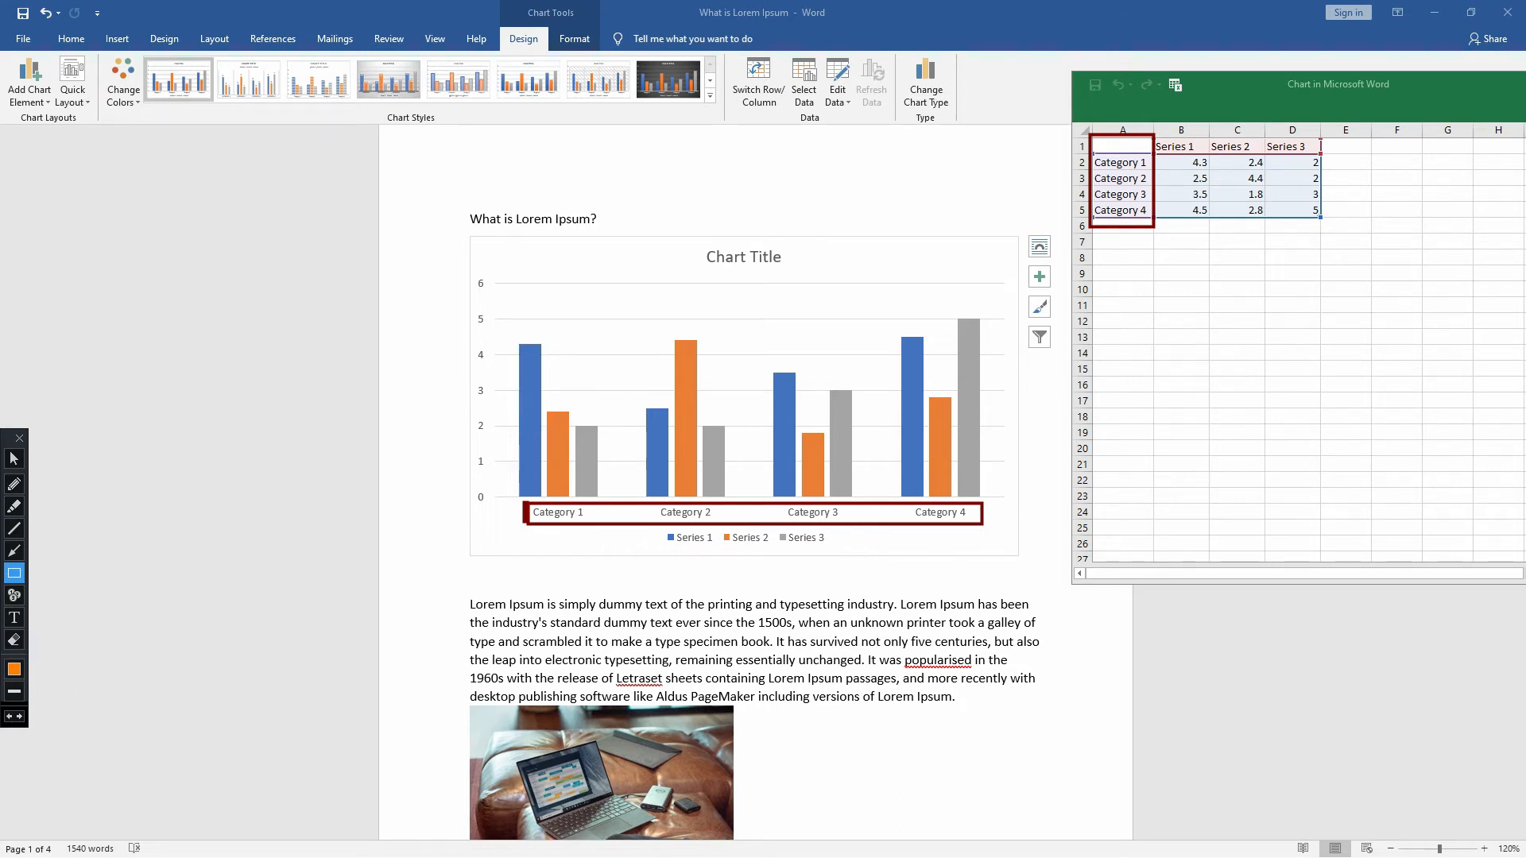
key("ctrl+z")
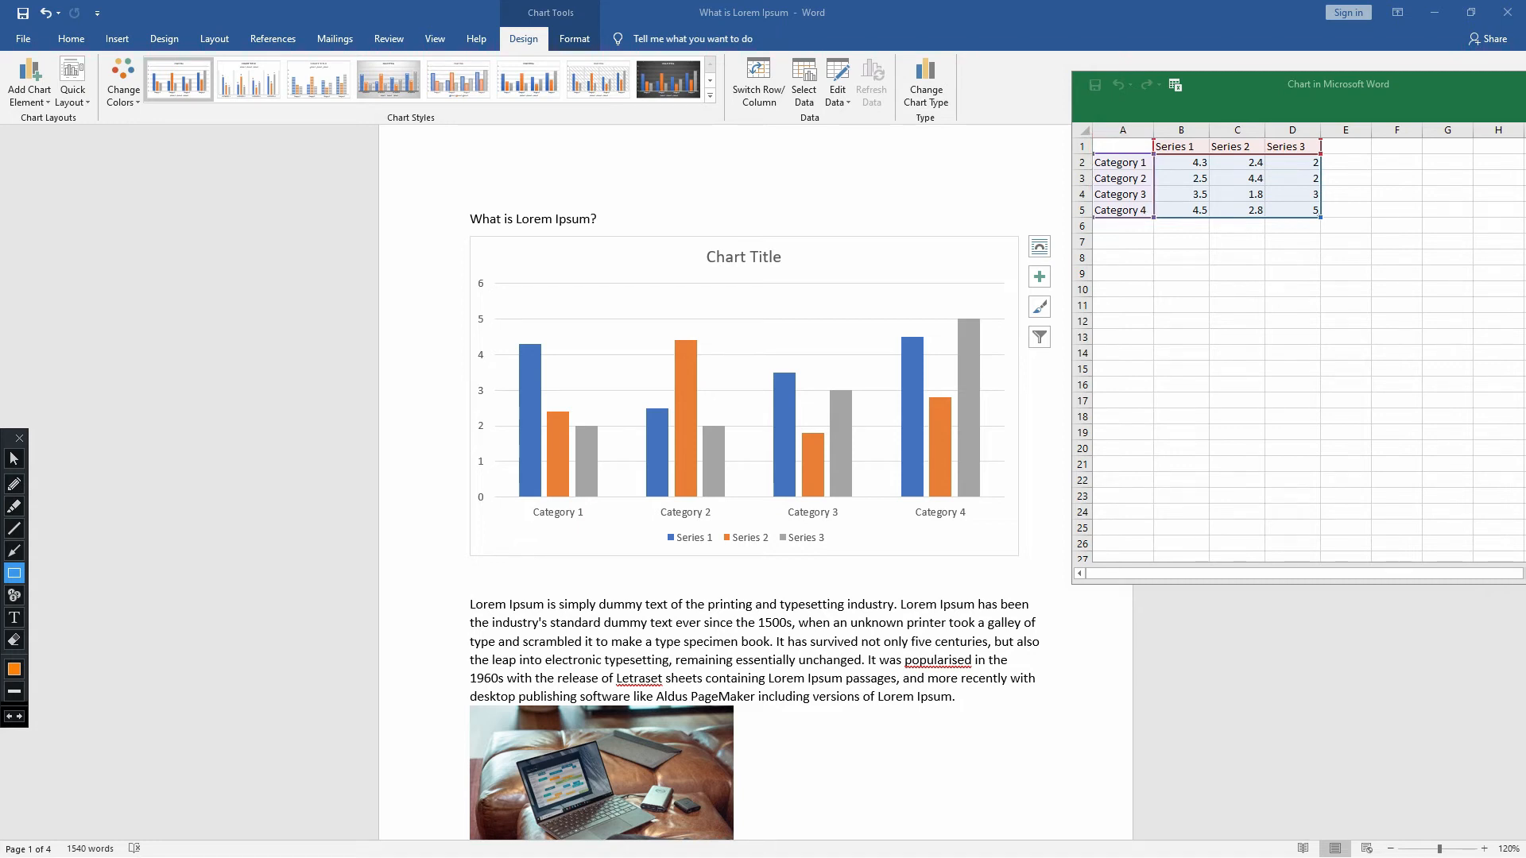
left_click(13, 459)
- Replace the first category name in cell A2 with "Popuation"
left_click(1123, 163)
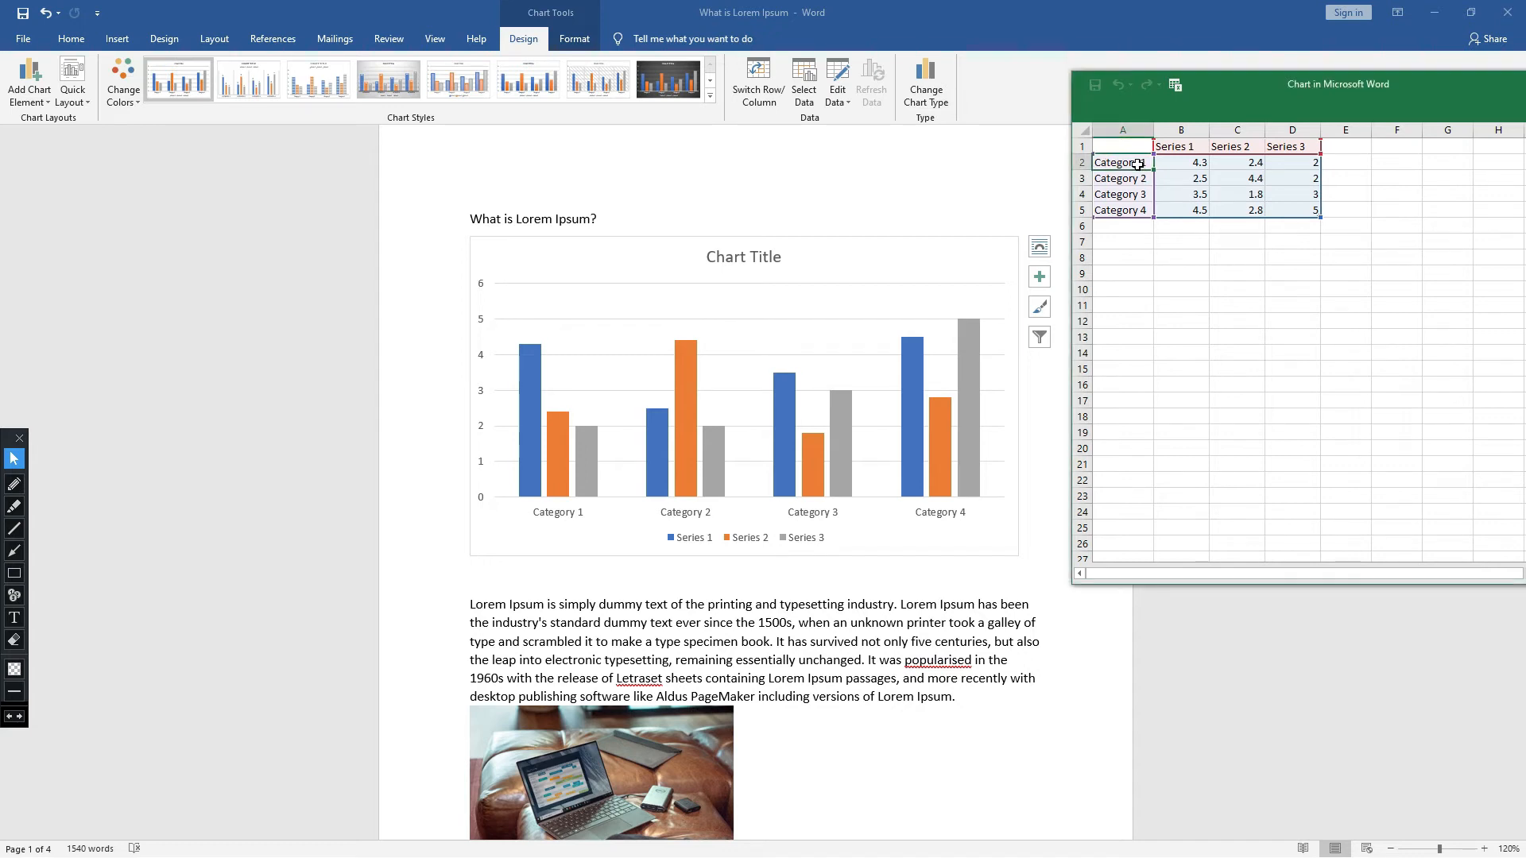
double_click(1139, 164)
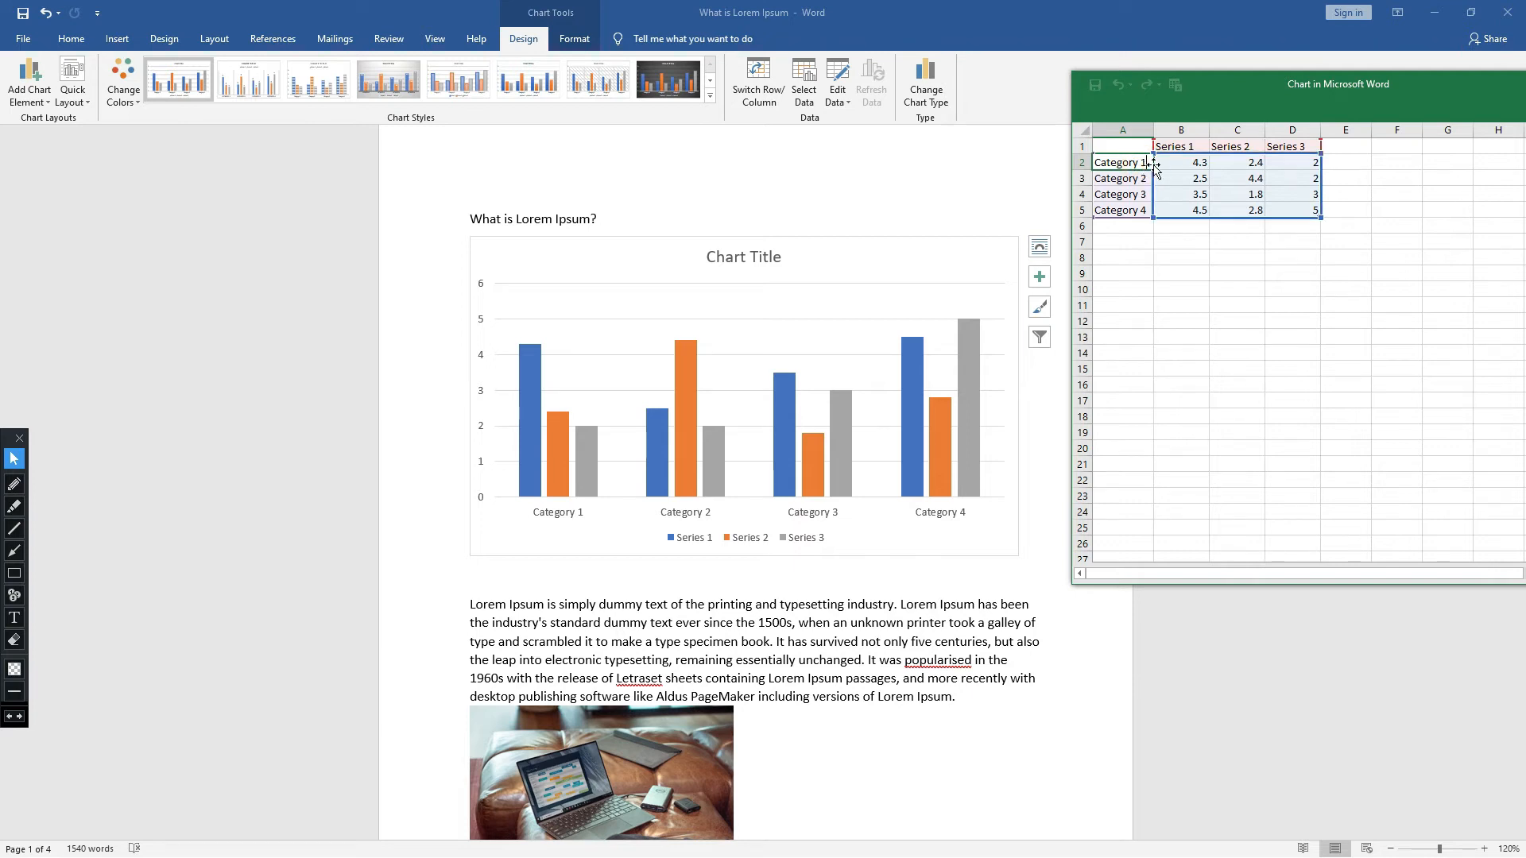
key("BackSpace")
key("BackSpace")
key("BackSpace")
key("BackSpace")
key("BackSpace")
key("BackSpace")
key("BackSpace")
key("BackSpace")
key("BackSpace")
key("BackSpace")
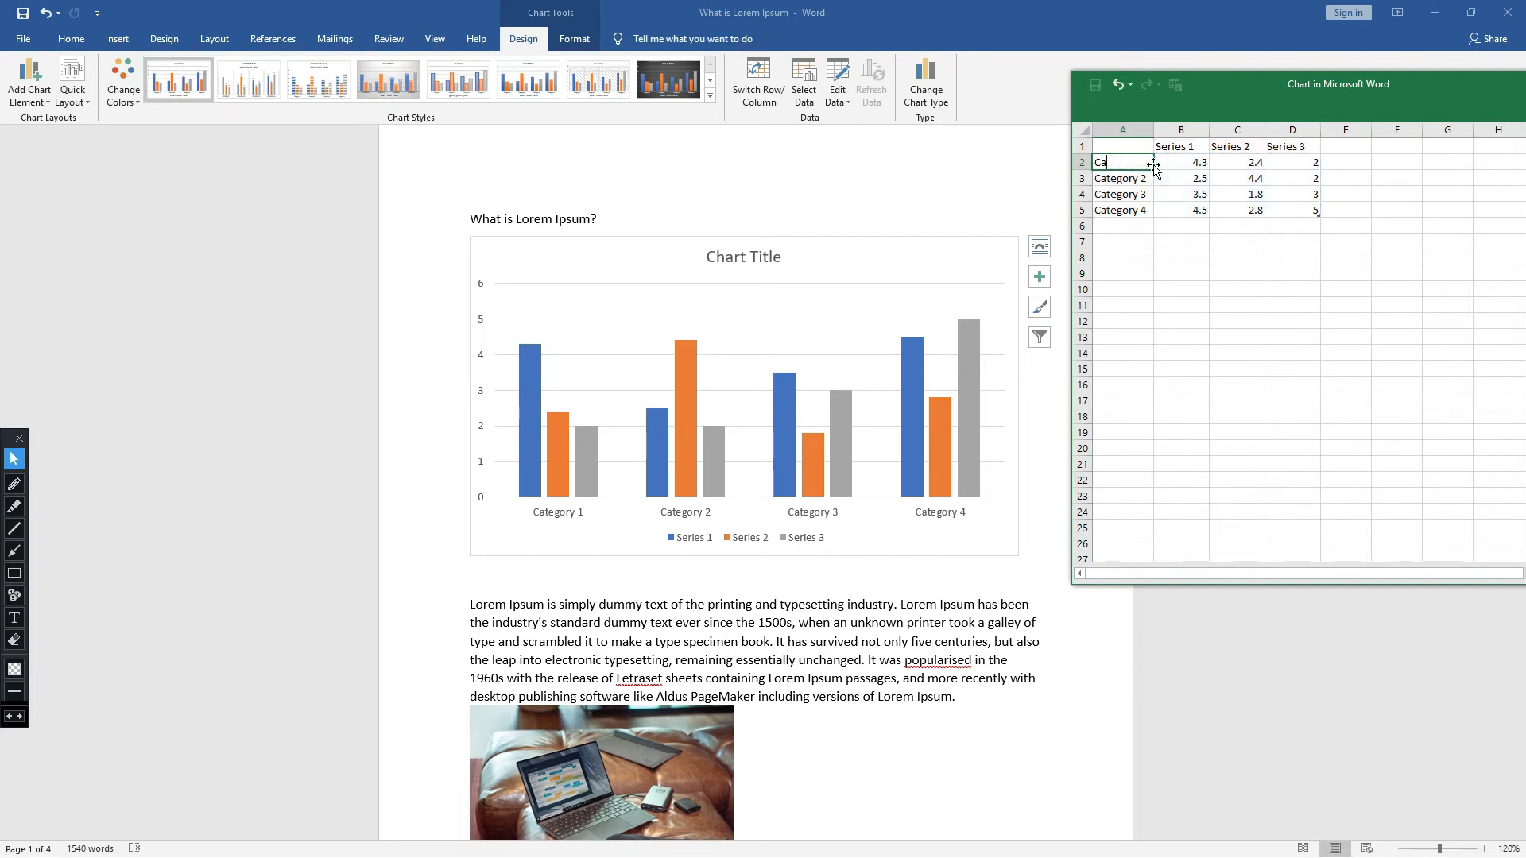
type("Populatiom")
key("BackSpace")
type("n")
key("Return")
- Change the first category name in cell A2 to 1995
left_click(1139, 164)
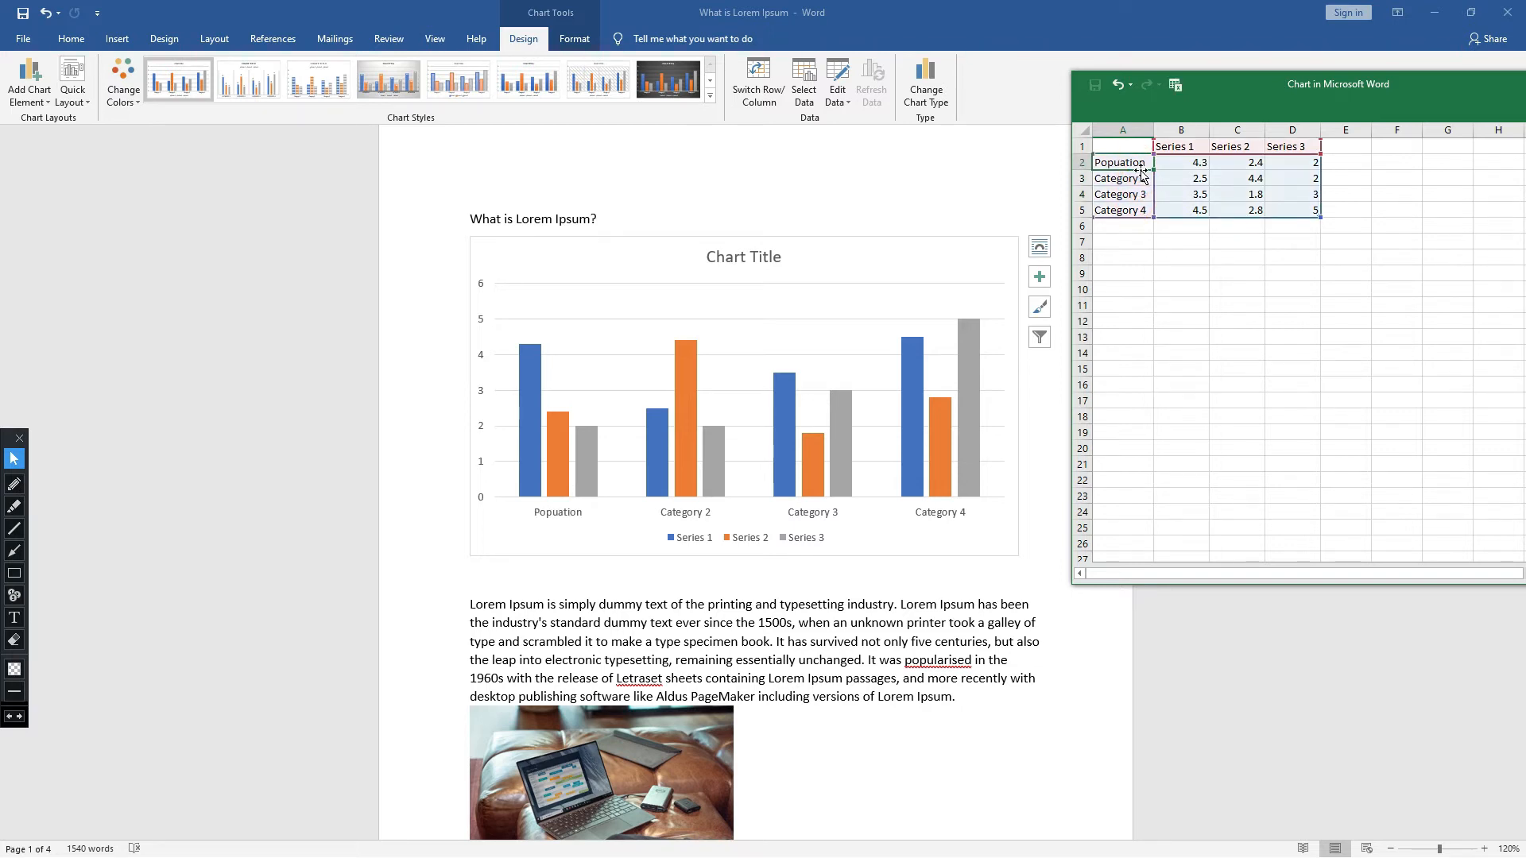
double_click(1145, 163)
key("BackSpace")
key("BackSpace")
key("BackSpace")
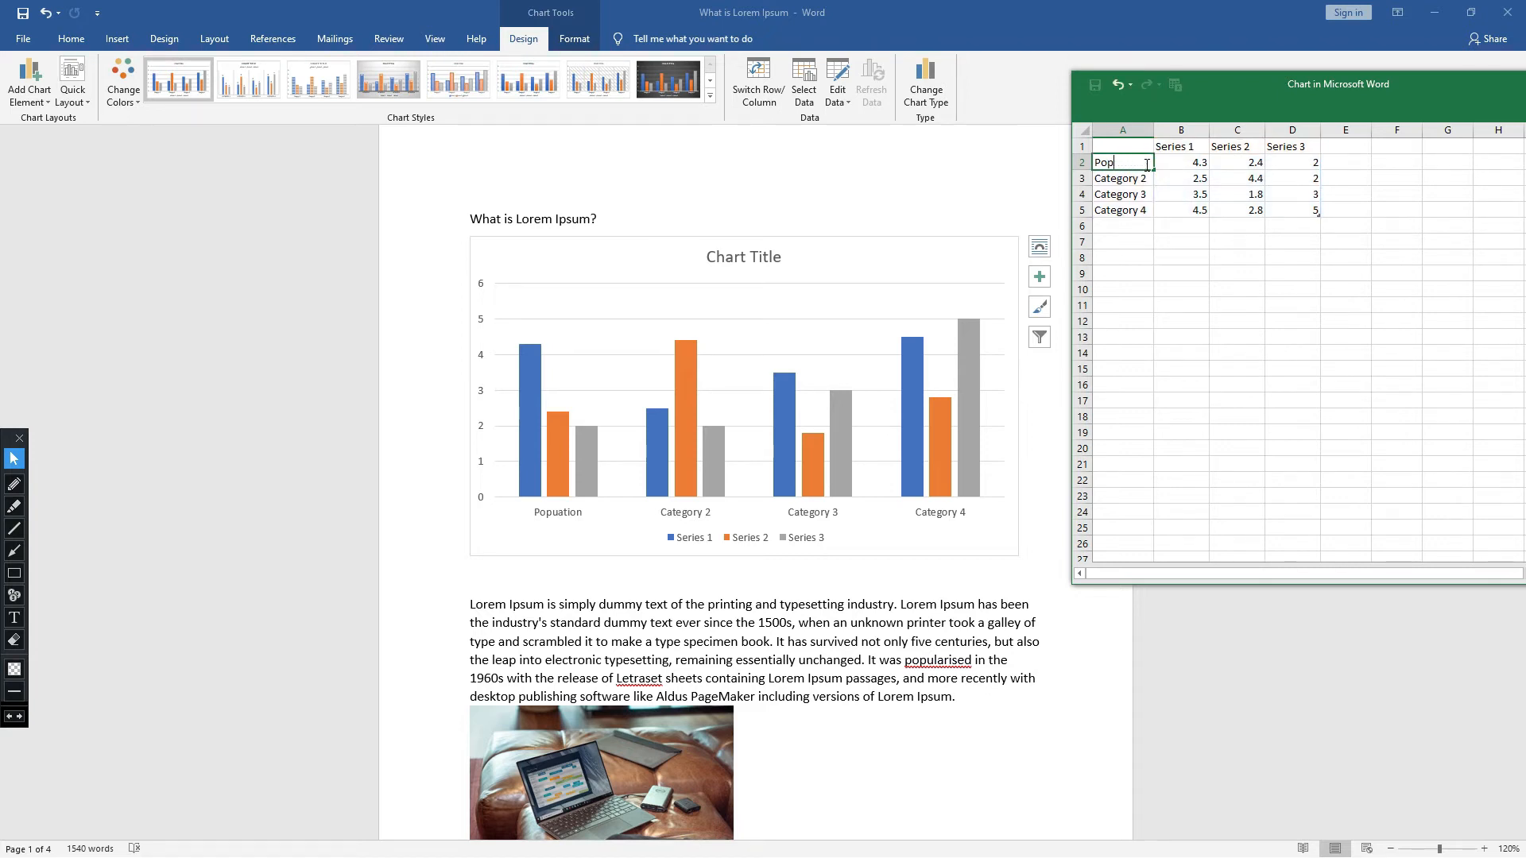
key("BackSpace")
type("1995")
key("Return")
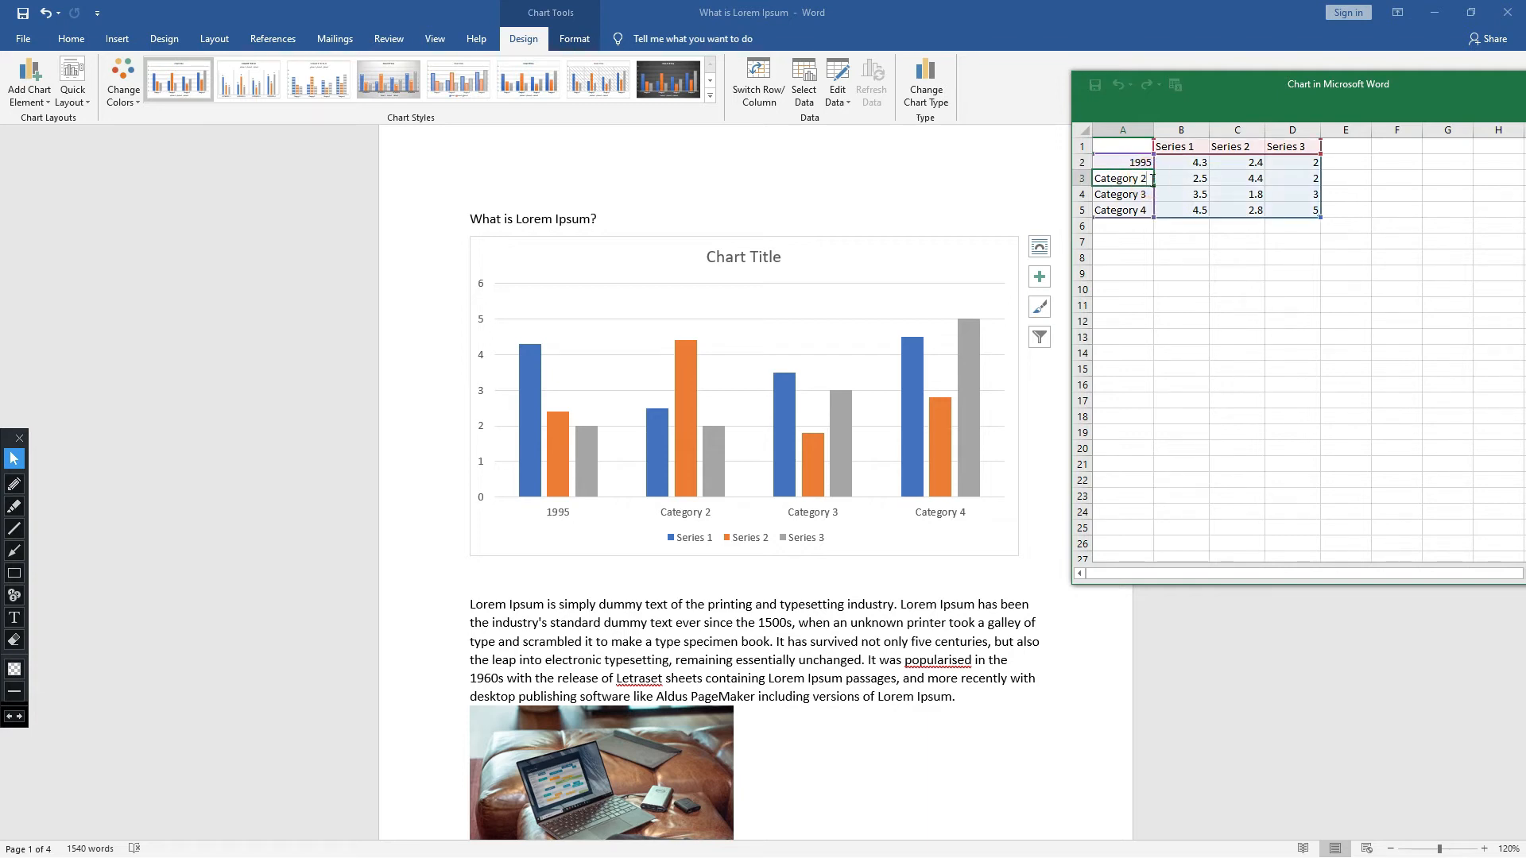
- Replace the second category name in cell A3 with 1996
double_click(1152, 178)
key("BackSpace")
key("BackSpace")
key("BackSpace")
key("BackSpace")
key("BackSpace")
key("BackSpace")
key("BackSpace")
key("BackSpace")
key("BackSpace")
key("BackSpace")
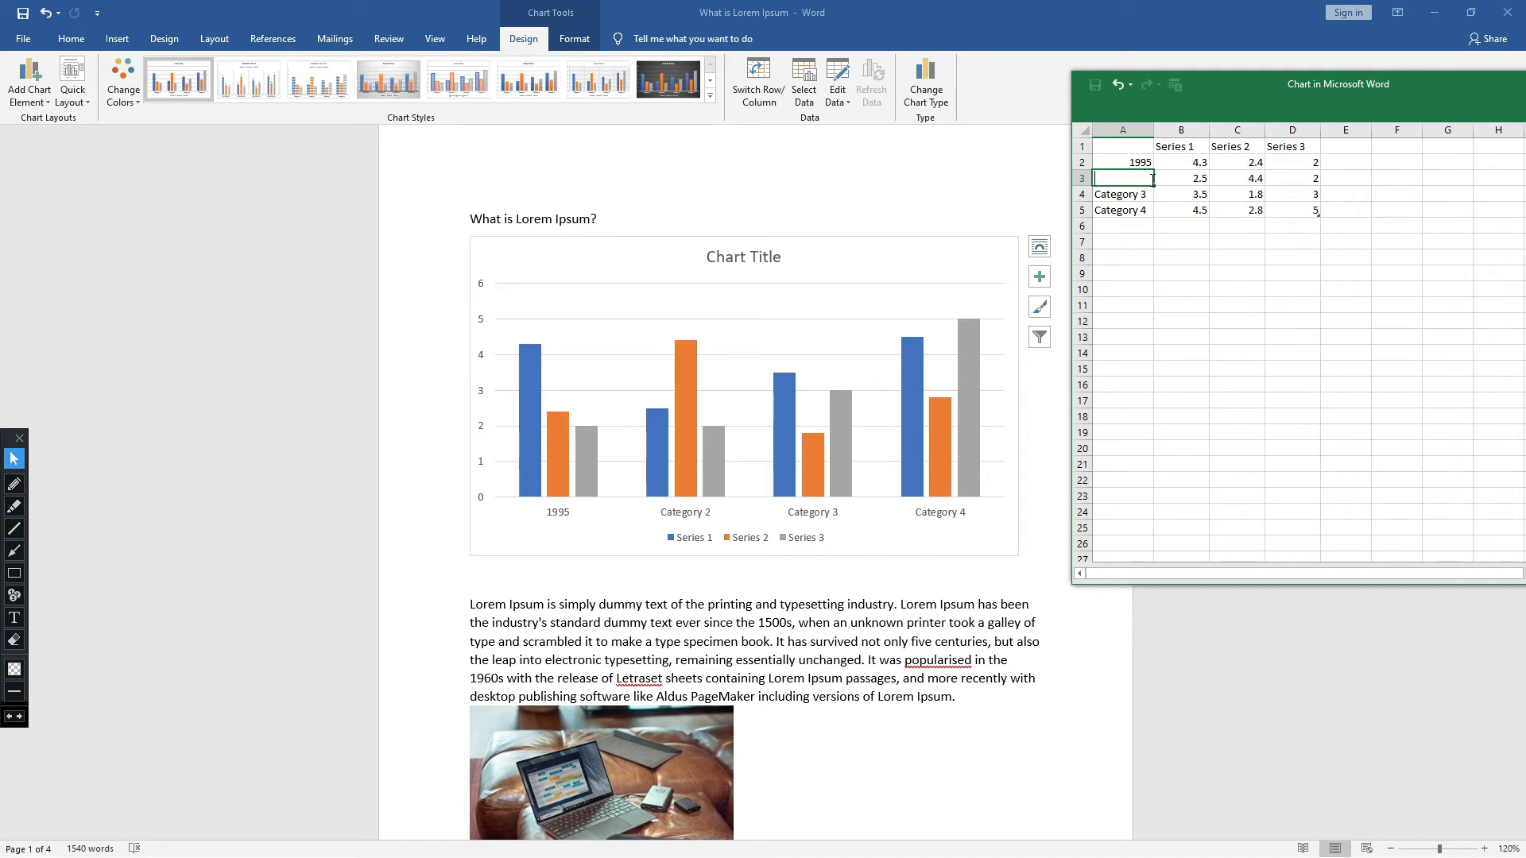
type("1996")
- Replace the third category name in cell A4 with 1997
left_click(1147, 194)
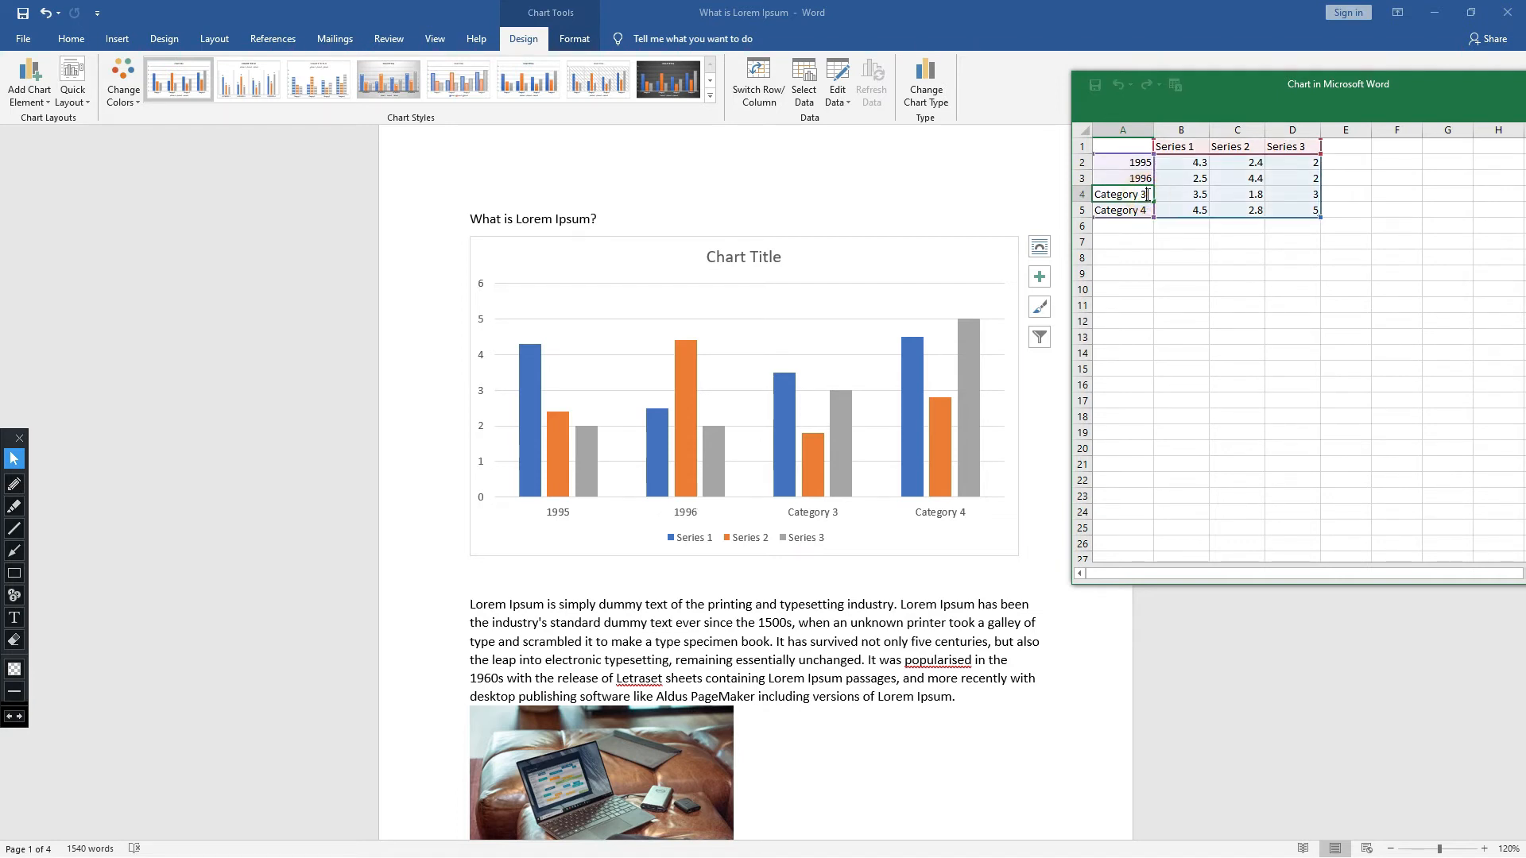
double_click(1148, 194)
key("BackSpace")
key("BackSpace")
key("BackSpace")
key("BackSpace")
key("BackSpace")
key("BackSpace")
key("BackSpace")
key("BackSpace")
key("BackSpace")
key("BackSpace")
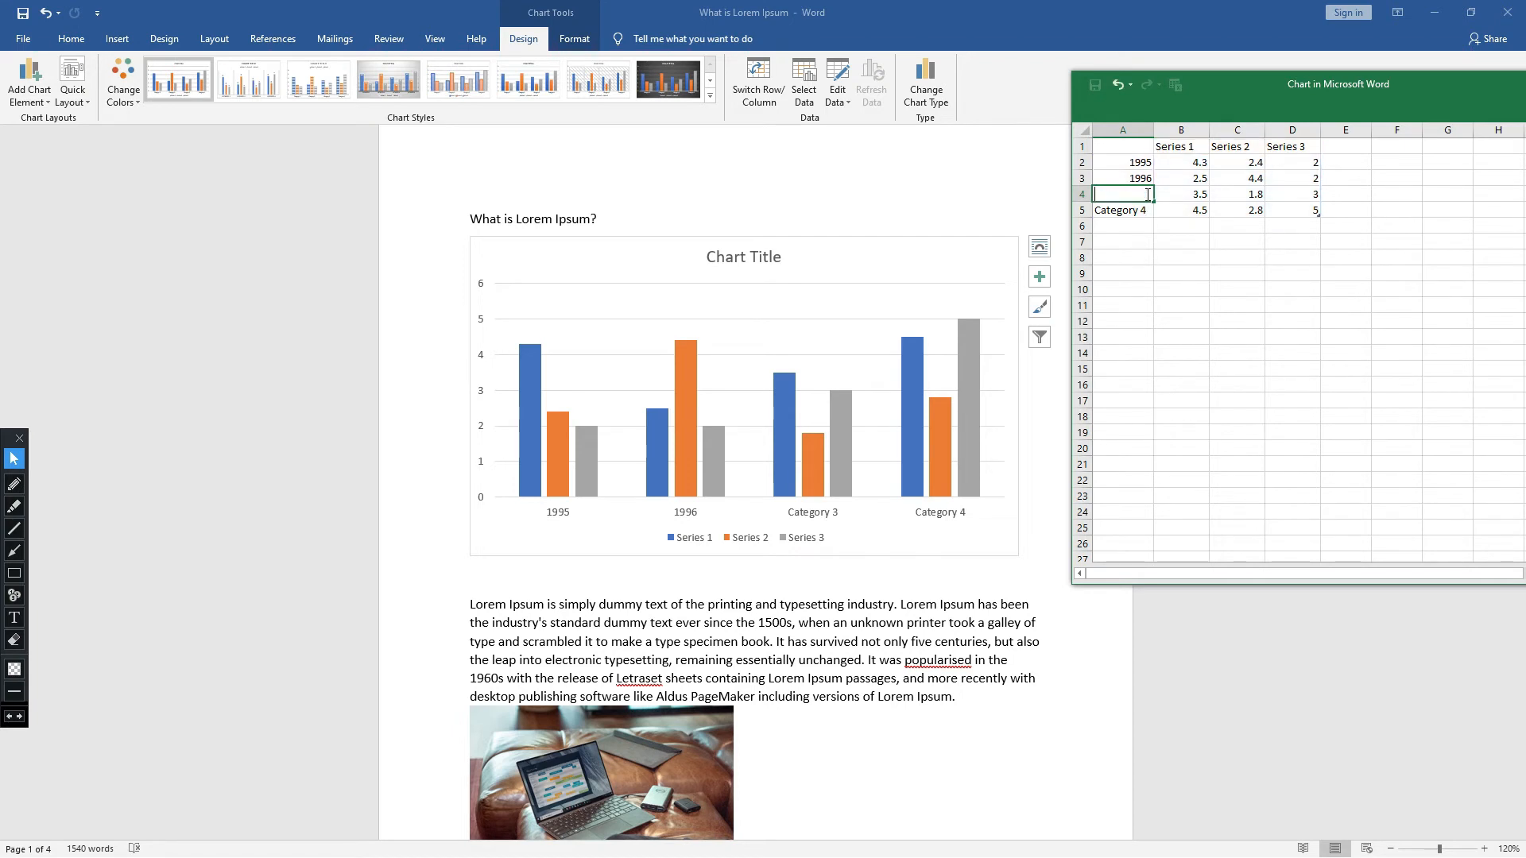
type("1995")
key("BackSpace")
type("7")
- Replace the fourth category name in cell A5 with 1998
left_click(1145, 210)
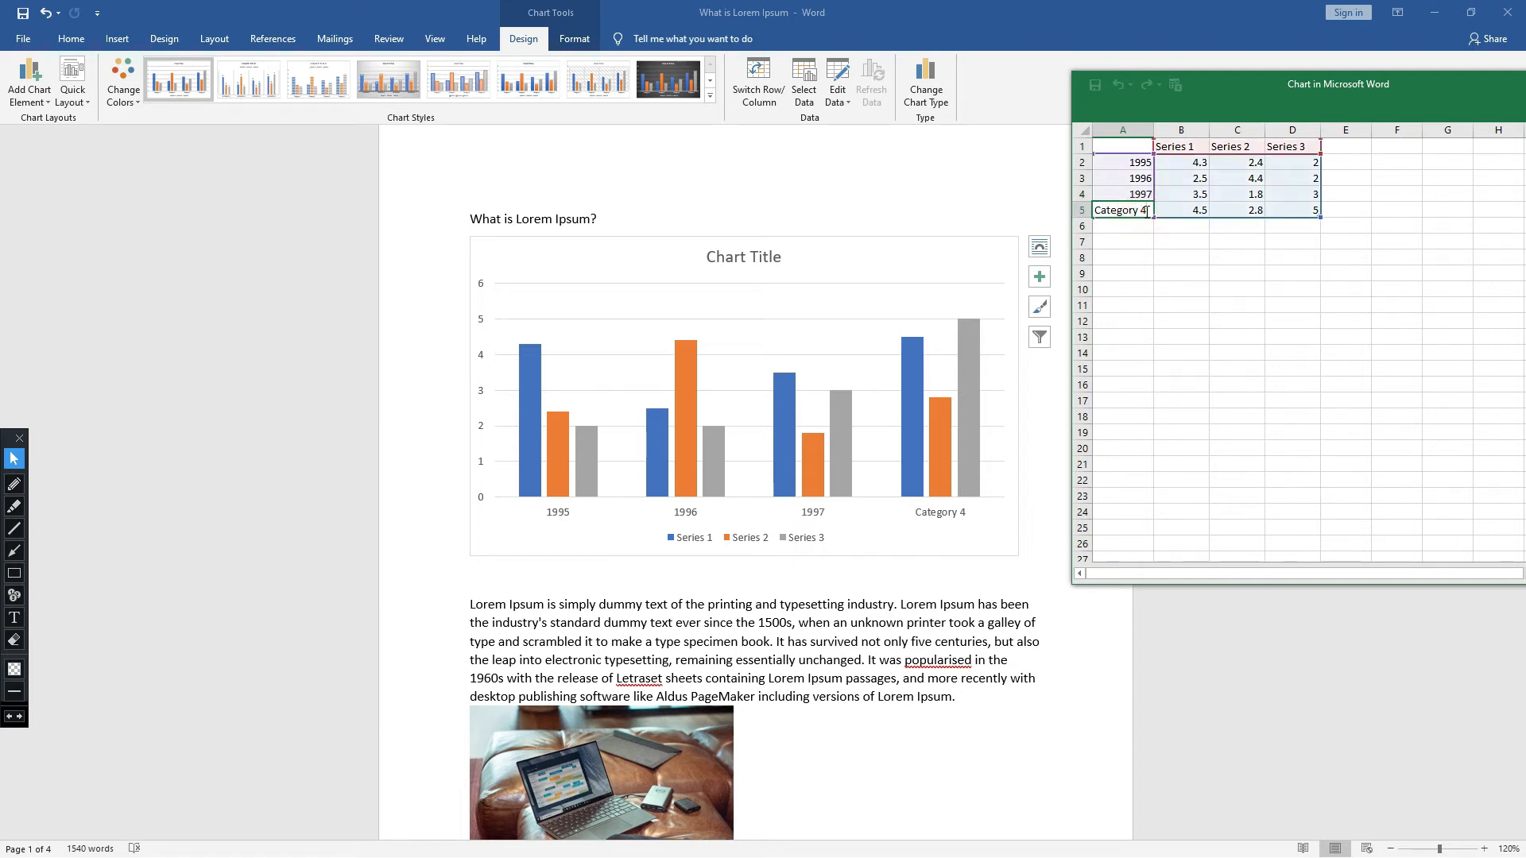
type("Cat")
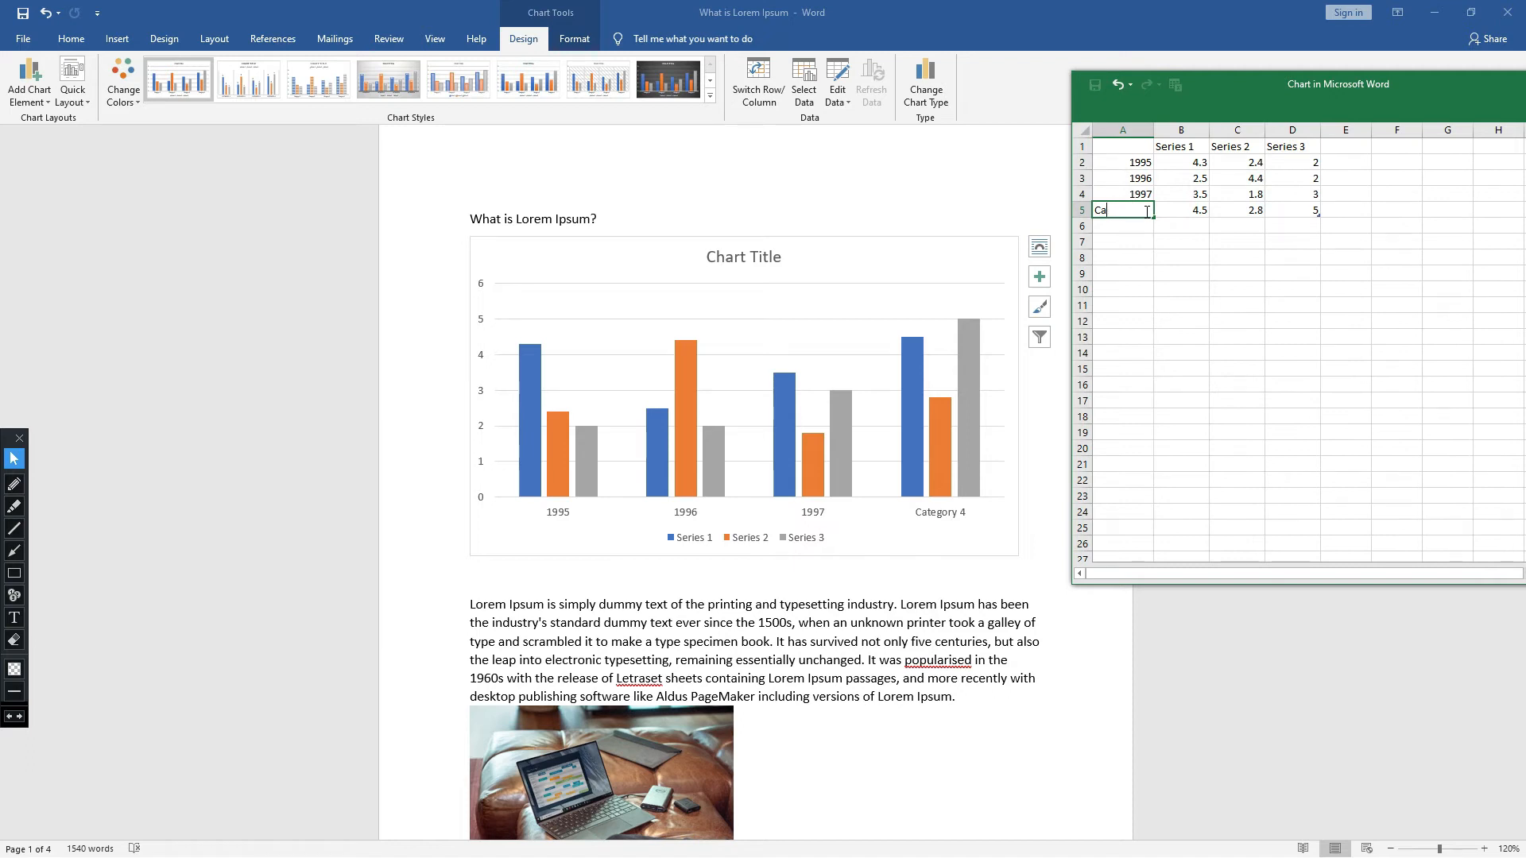
key("BackSpace")
type("1998")
key("Return")
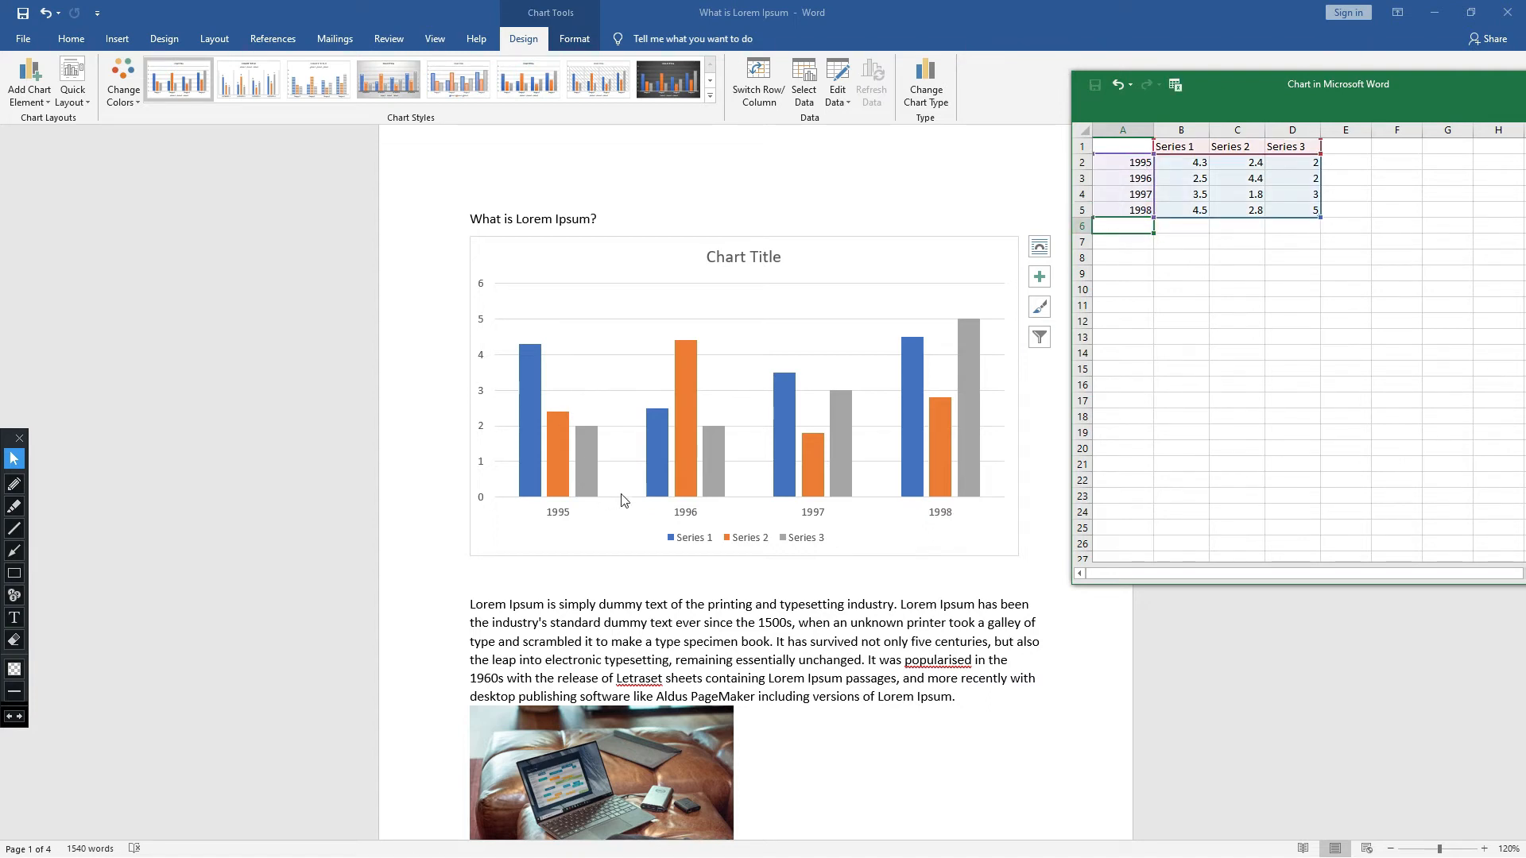
- Outline the year labels along the chart's horizontal axis with an annotation rectangle, then erase it
left_click(14, 573)
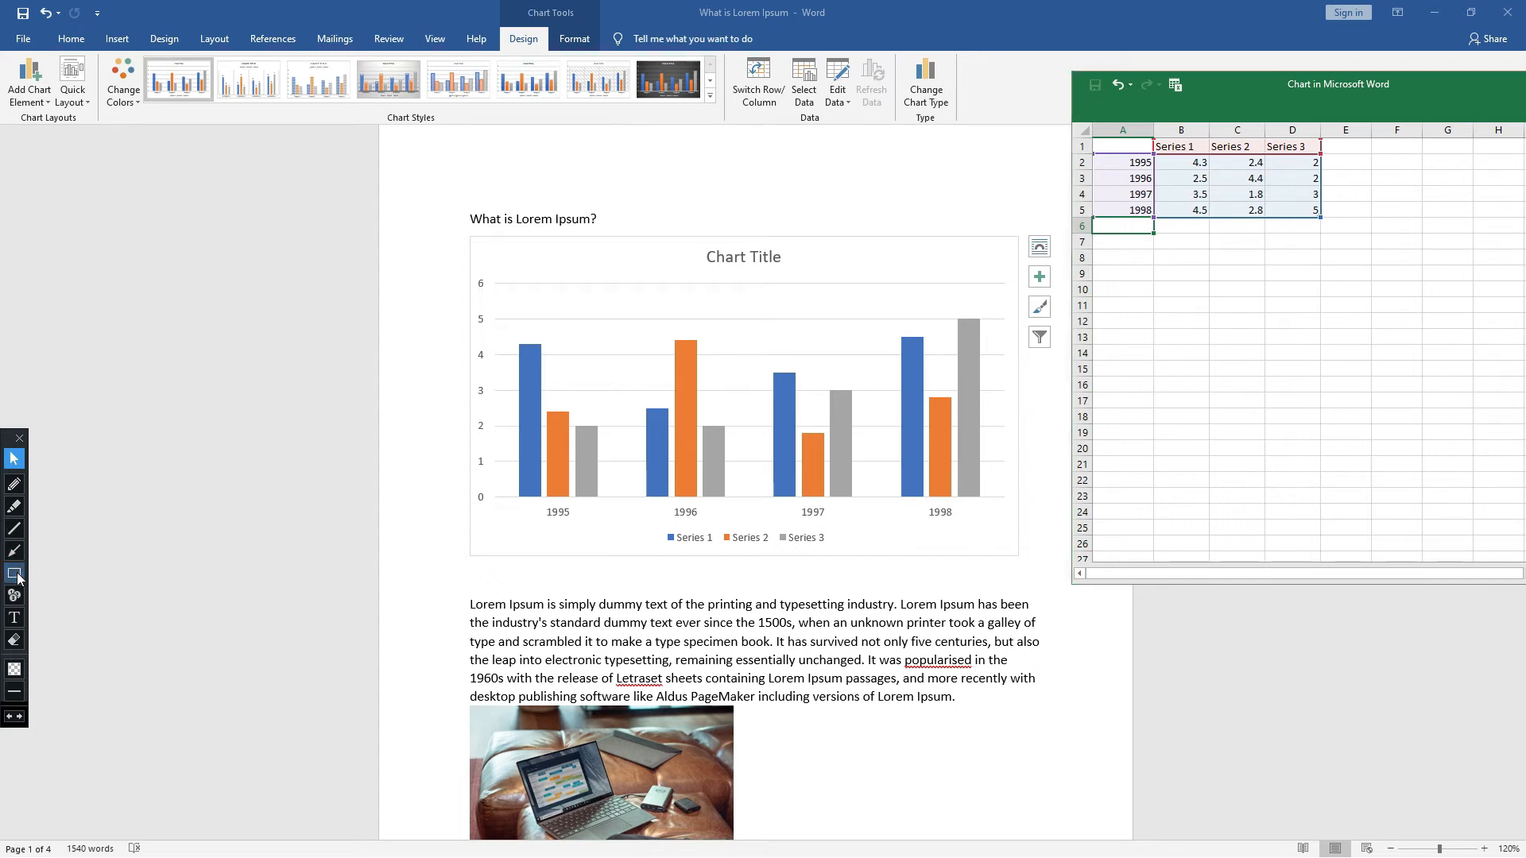
mouse_move(527, 502)
left_mouse_down()
mouse_move(606, 524)
mouse_move(990, 530)
left_mouse_up()
left_click(11, 638)
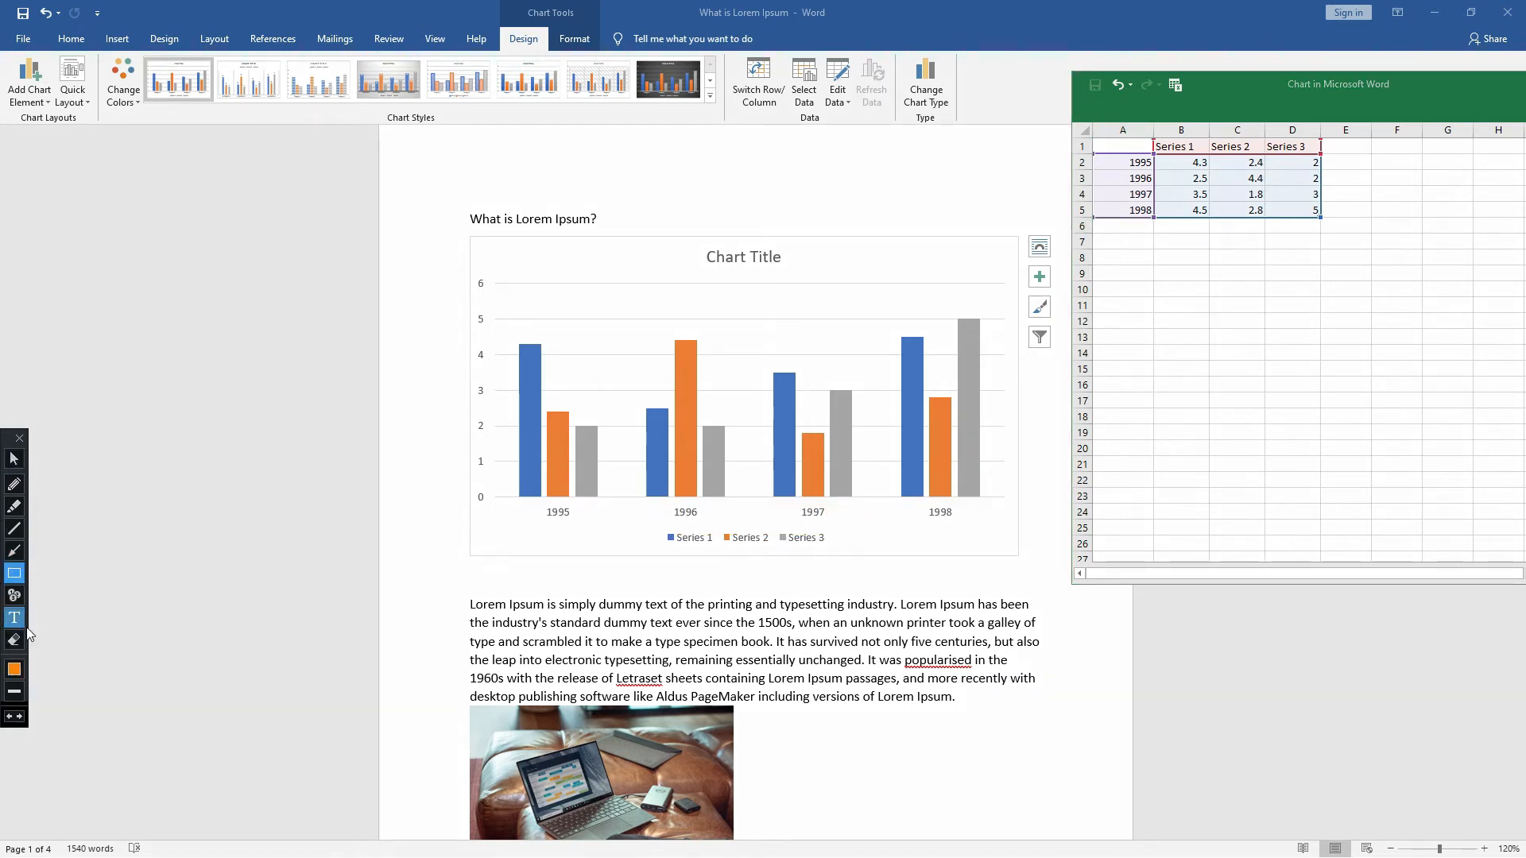
left_click(15, 459)
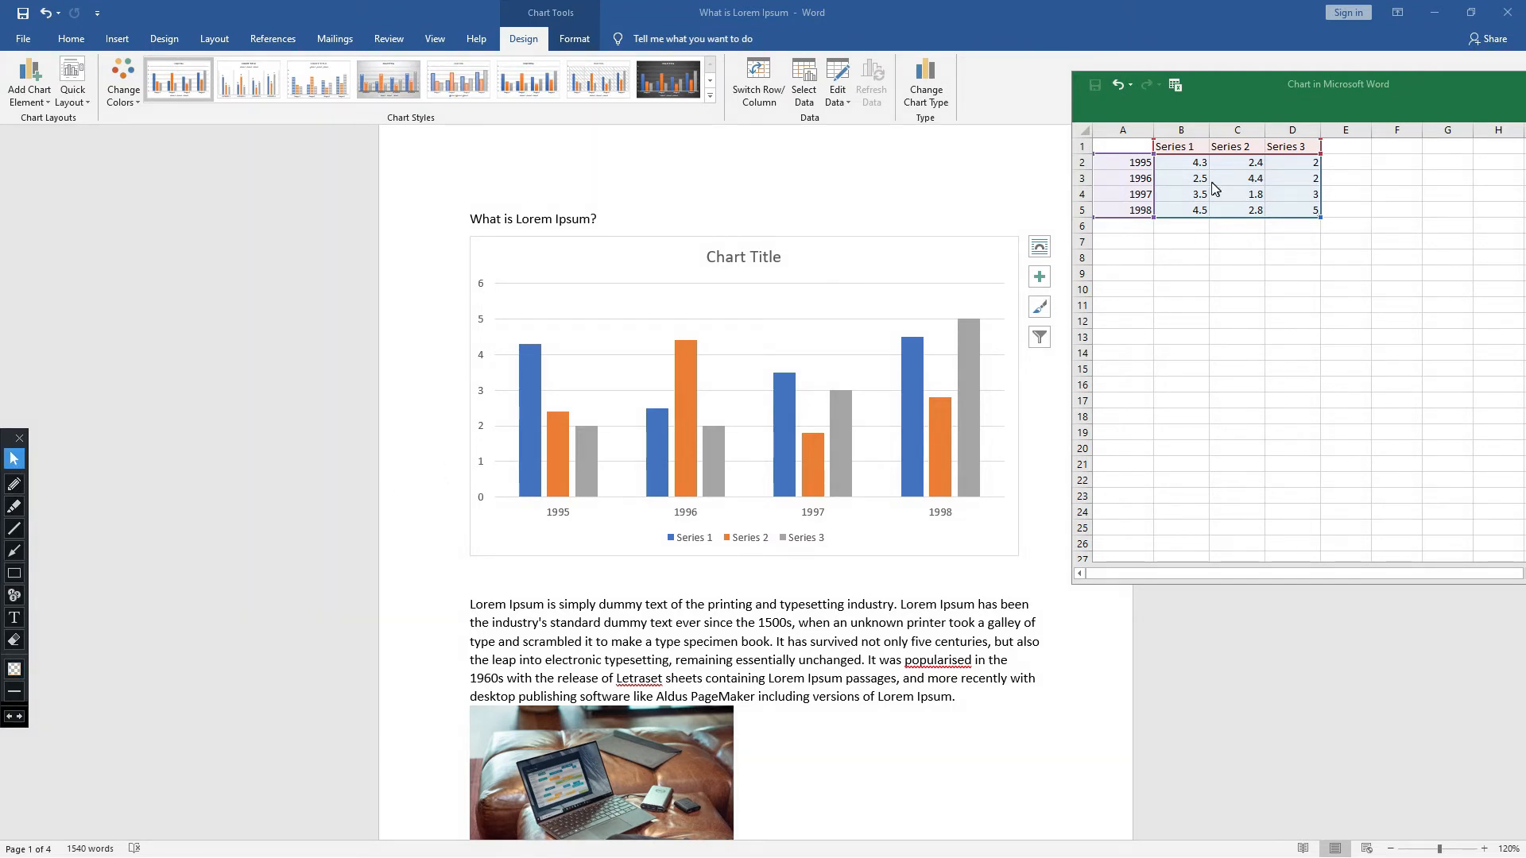
- Replace the first series name in cell B1 with Childrens
left_click(1194, 147)
double_click(1195, 148)
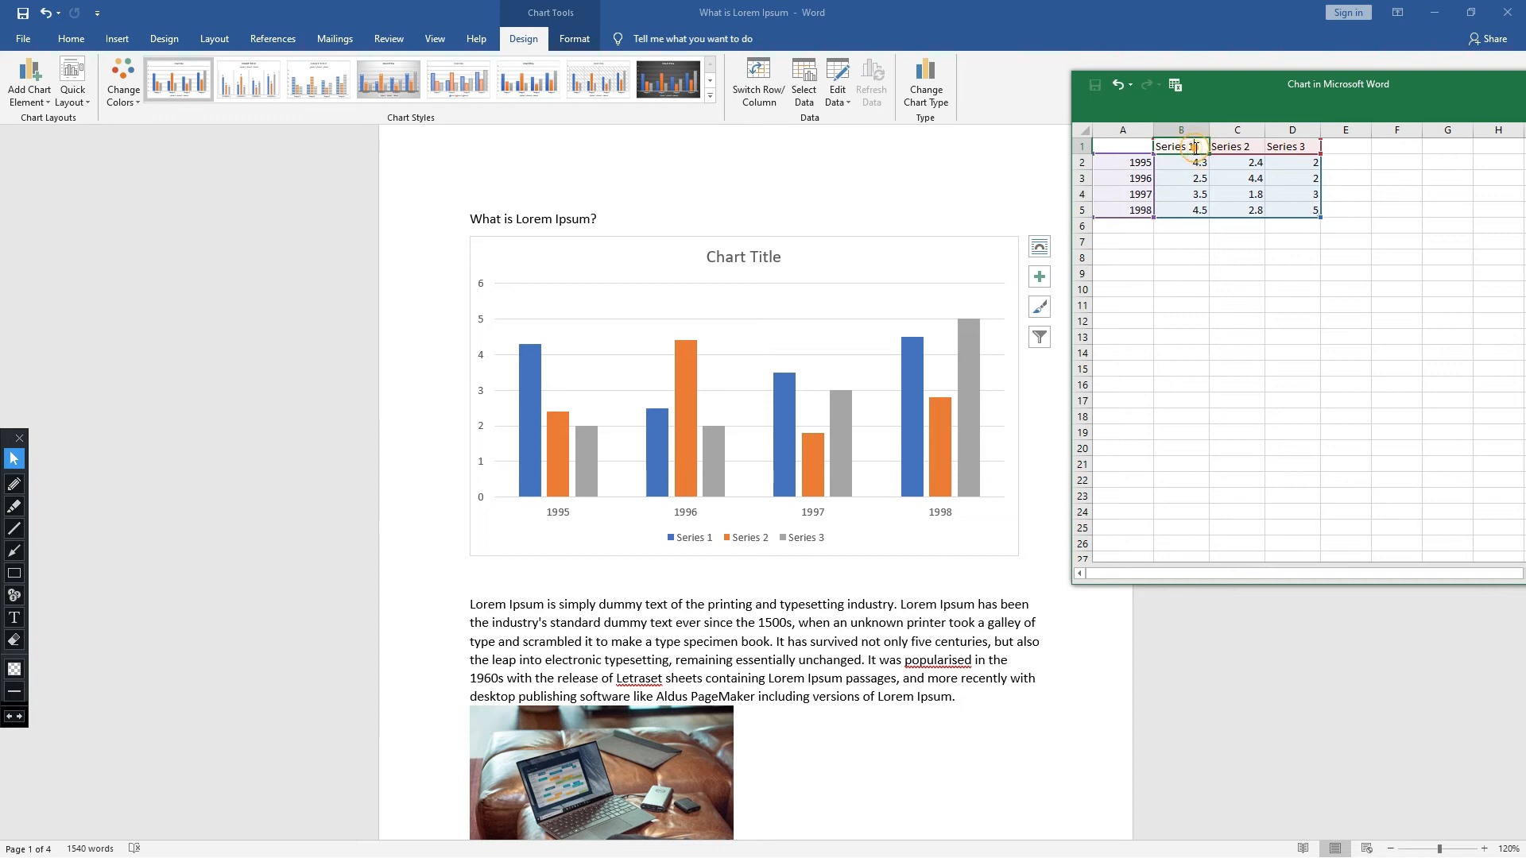
key("BackSpace")
key("BackSpace")
key("BackSpace")
key("BackSpace")
key("BackSpace")
key("BackSpace")
key("BackSpace")
key("BackSpace")
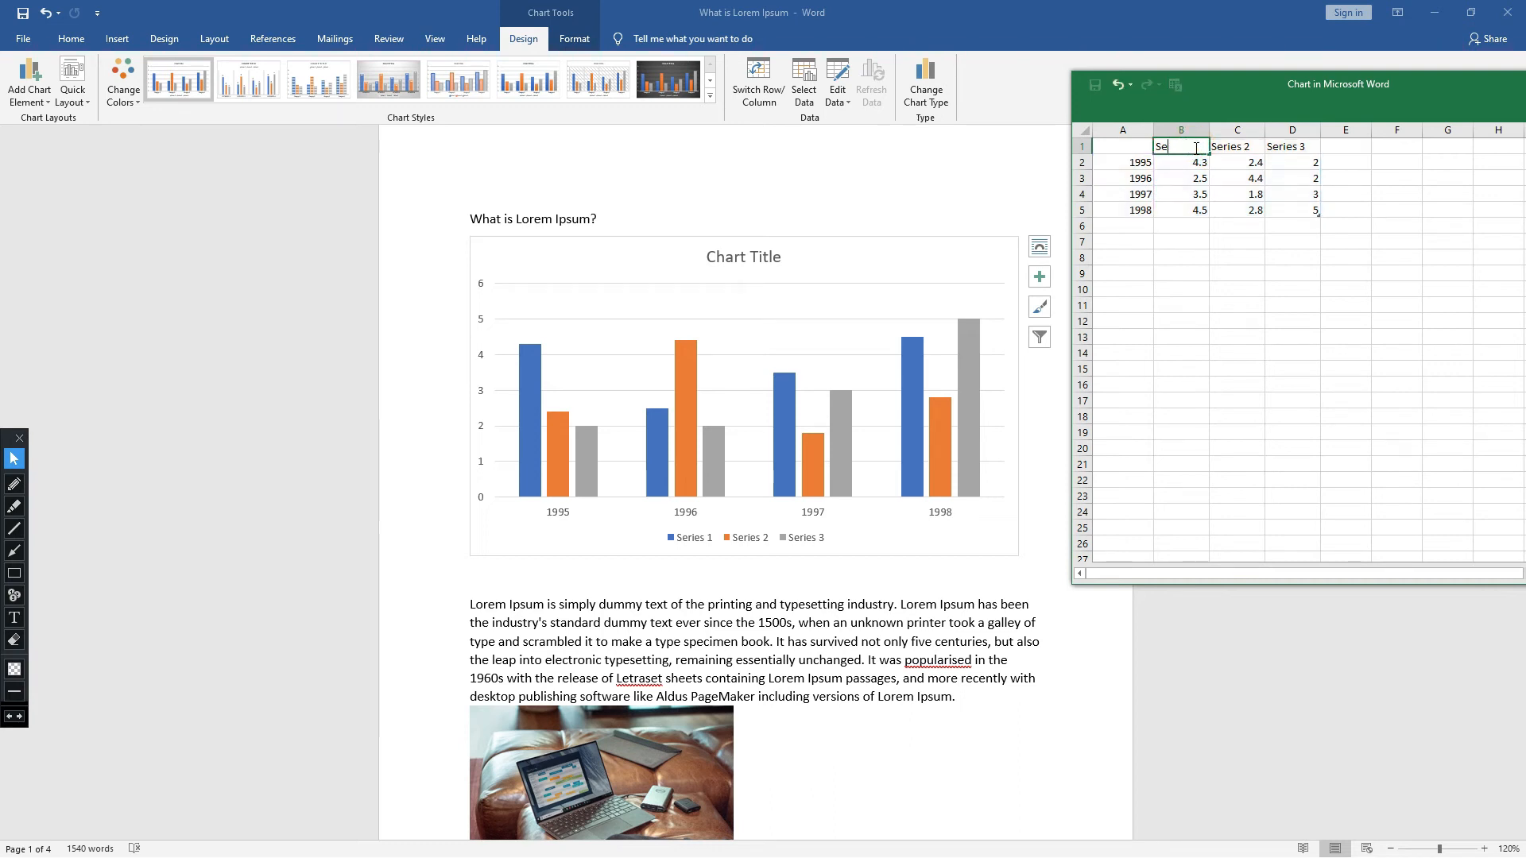
type("Childrens")
- Replace the second series name in cell C1 with Womens
double_click(1251, 146)
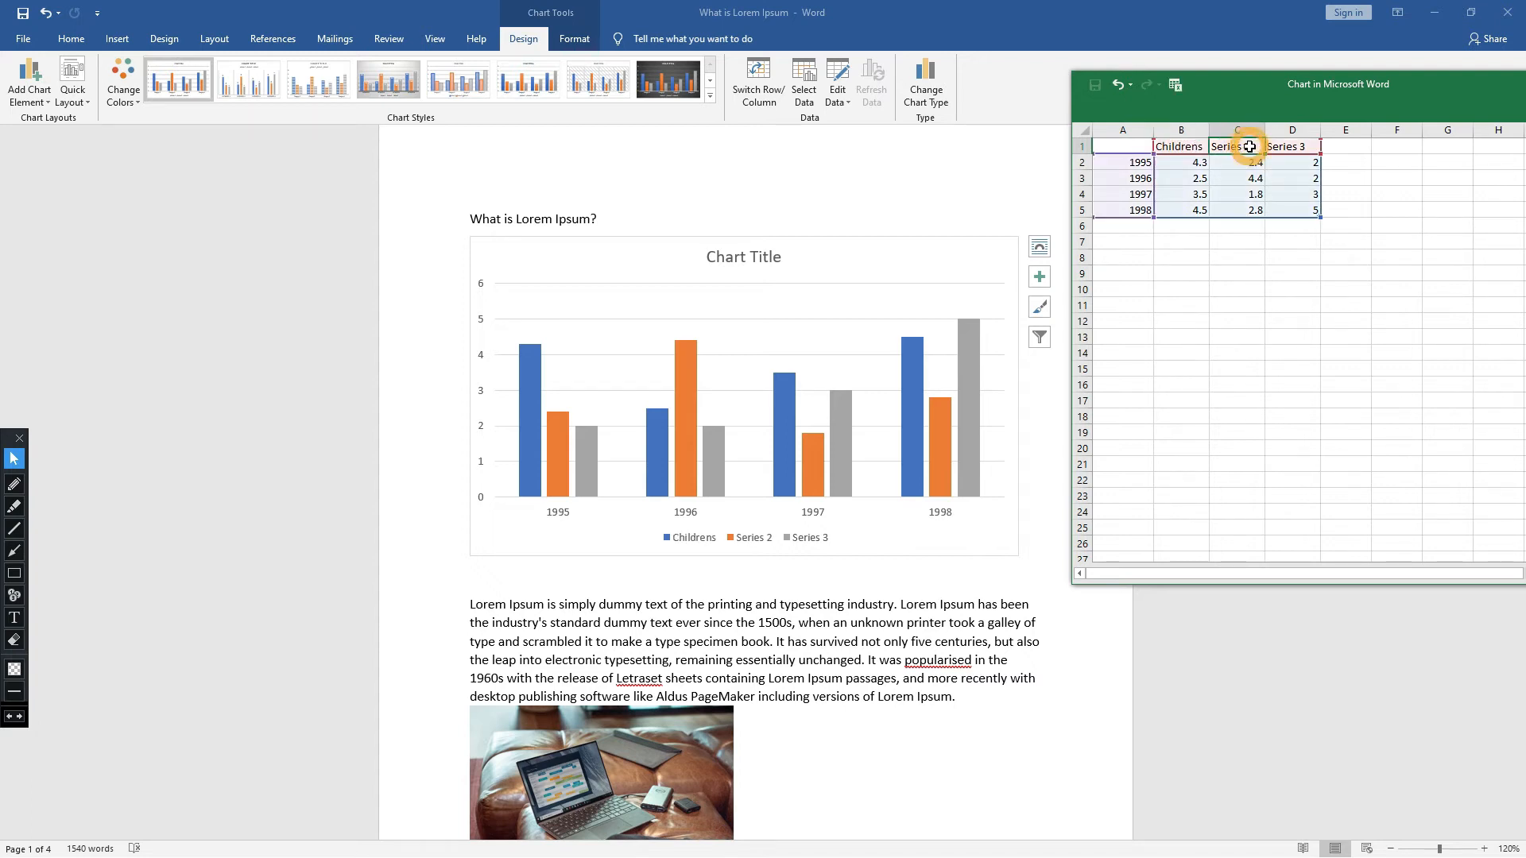
key("BackSpace")
key("BackSpace")
key("BackSpace")
key("BackSpace")
key("BackSpace")
key("BackSpace")
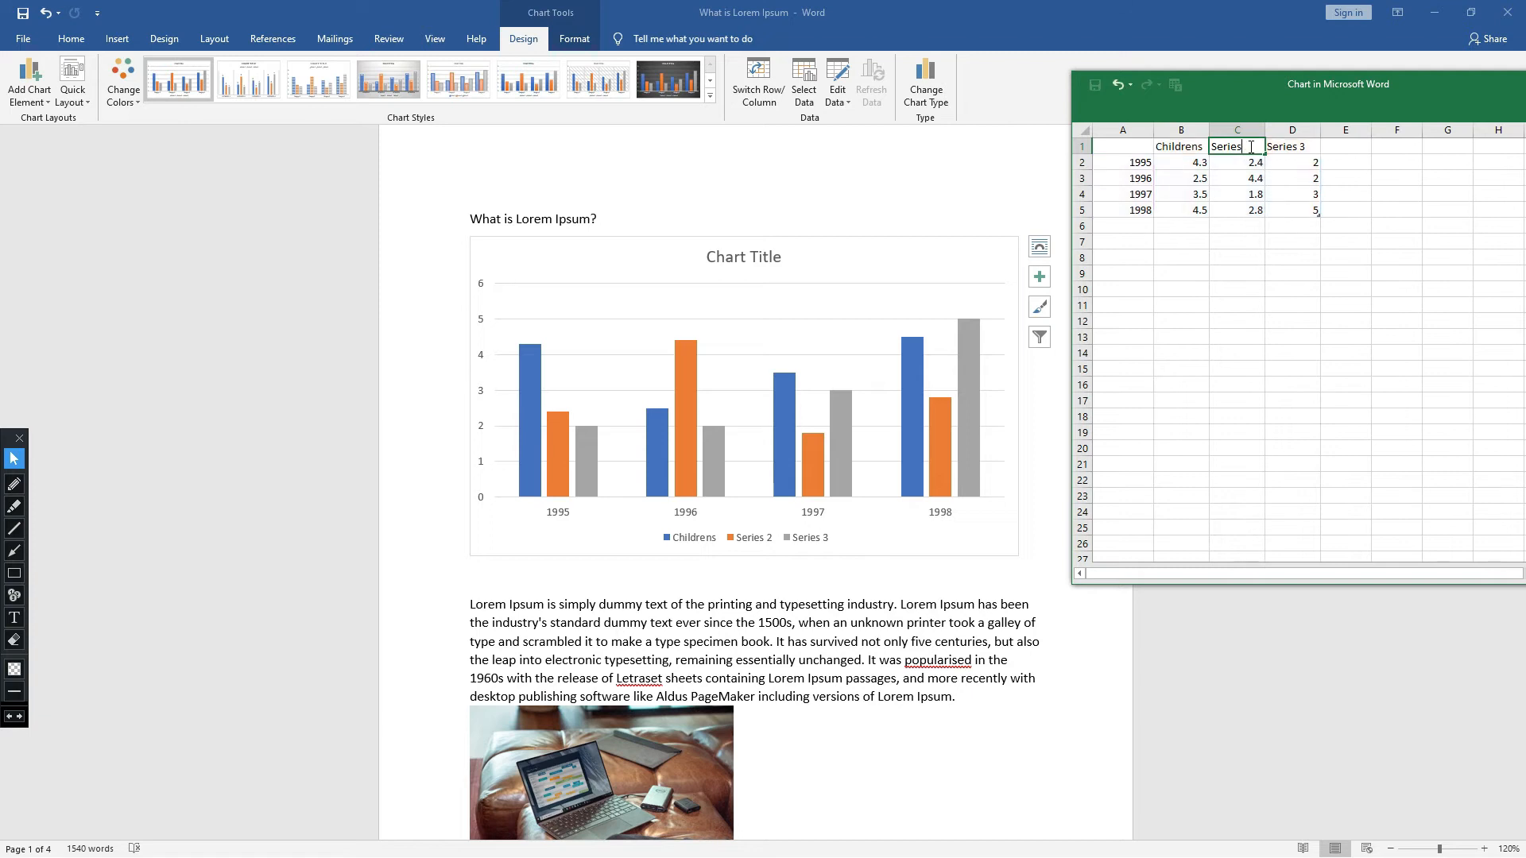
key("BackSpace")
key("BackSpace")
type("Womens")
- Replace the third series name in cell D1 with Men
left_click(1288, 147)
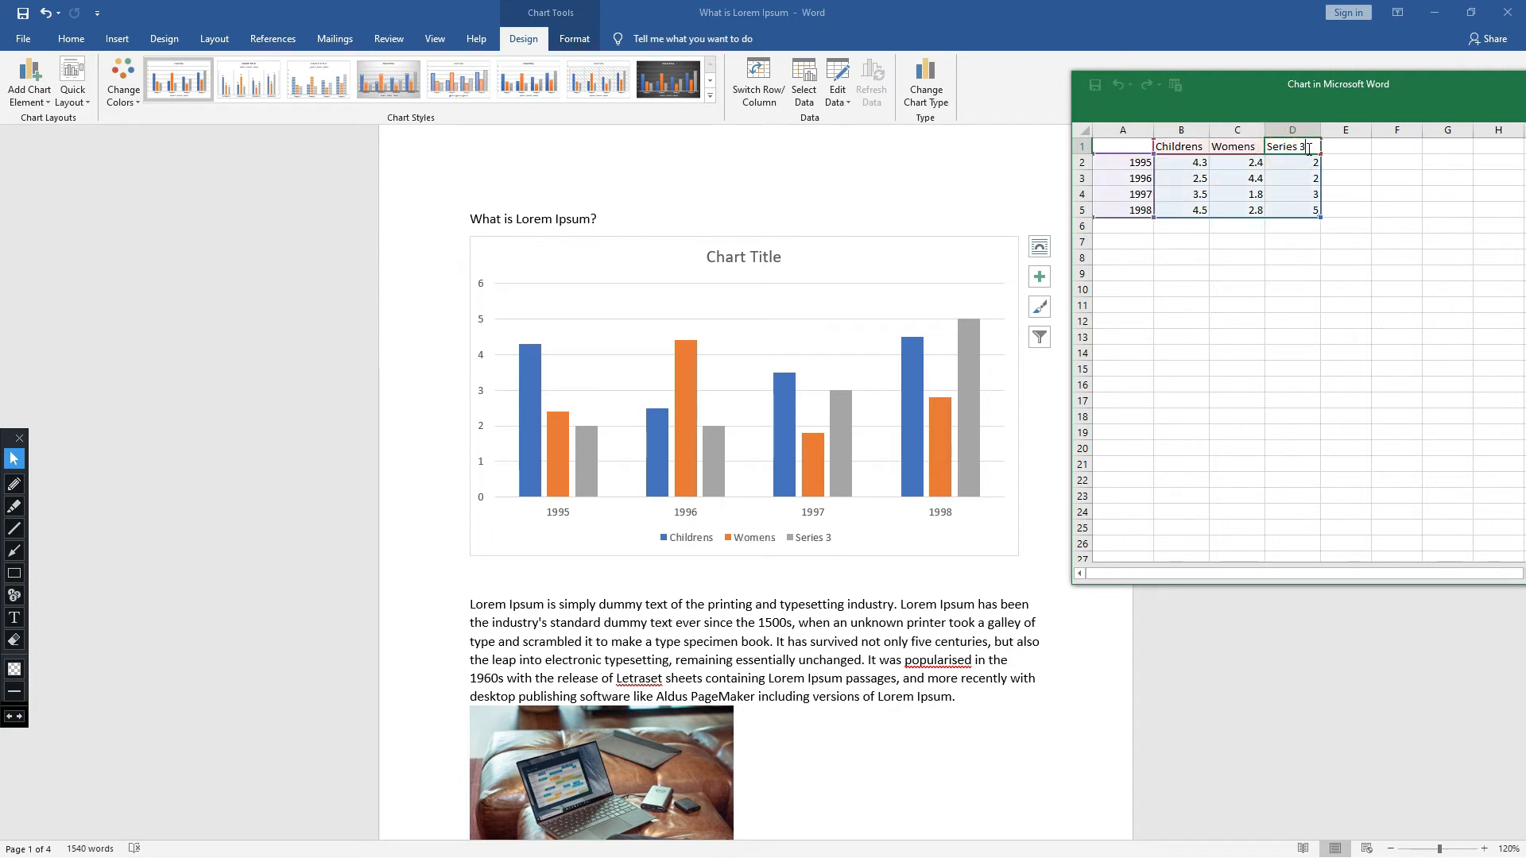
double_click(1309, 148)
key("BackSpace")
key("BackSpace")
key("BackSpace")
key("BackSpace")
key("BackSpace")
key("BackSpace")
key("BackSpace")
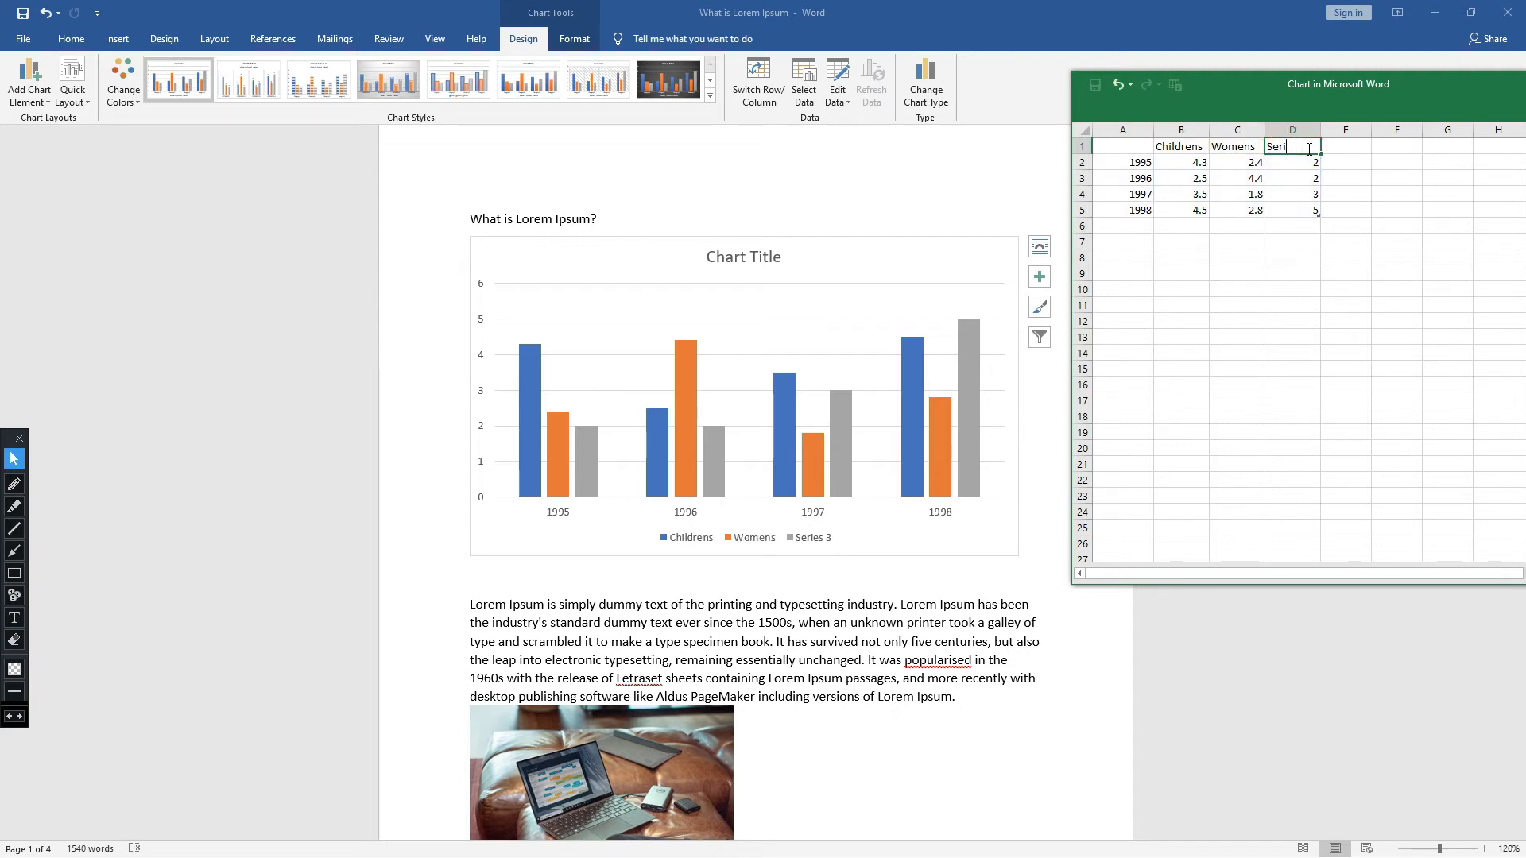
key("BackSpace")
type("Men")
left_click(1298, 147)
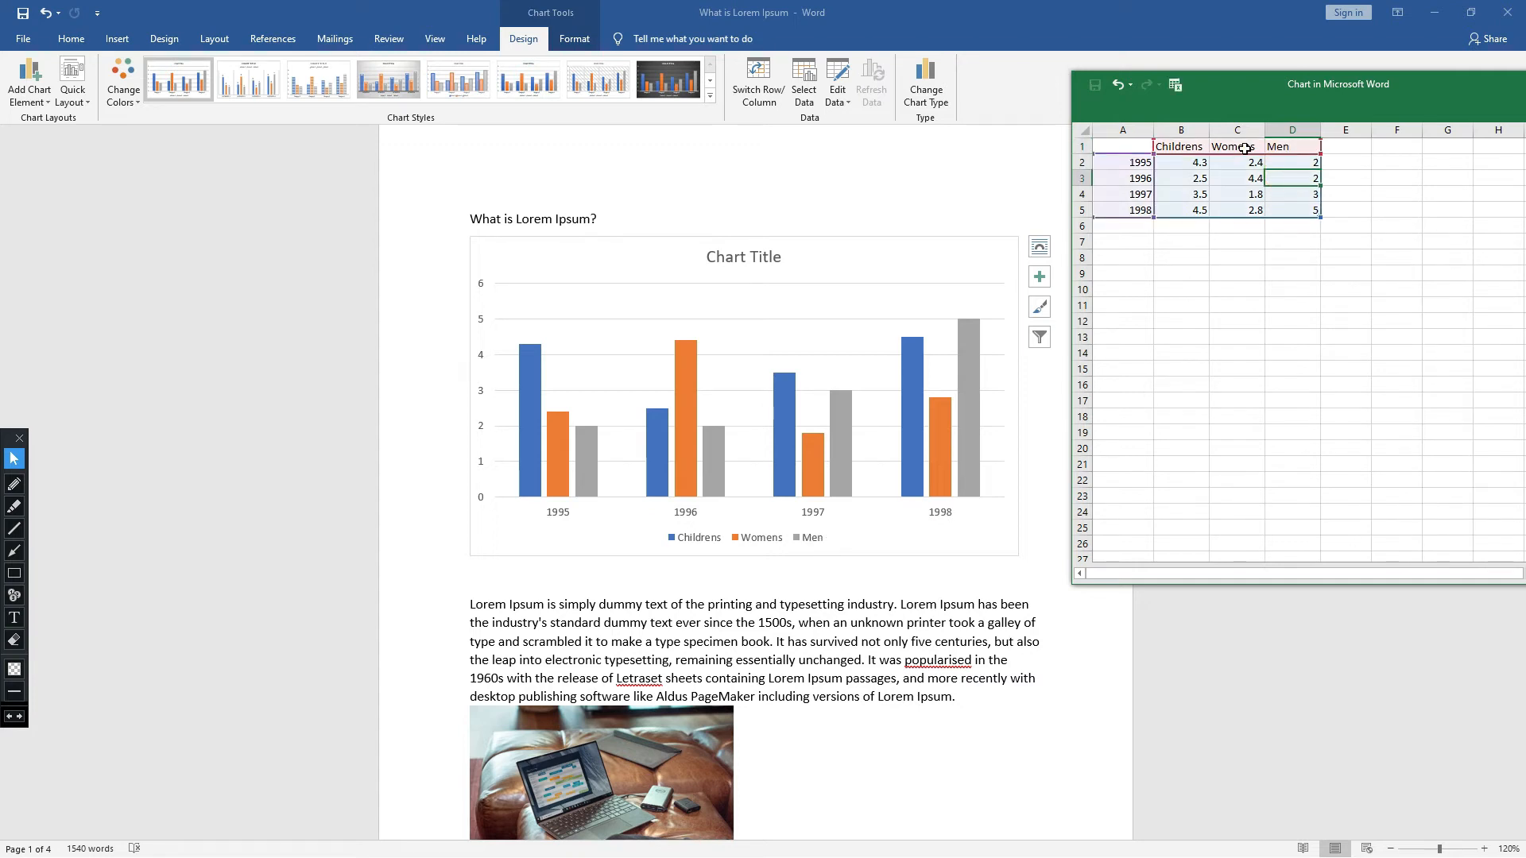
- Correct the second series name in cell C1 to Women
left_click(1245, 149)
key("BackSpace")
left_click(1256, 163)
left_click(1257, 195)
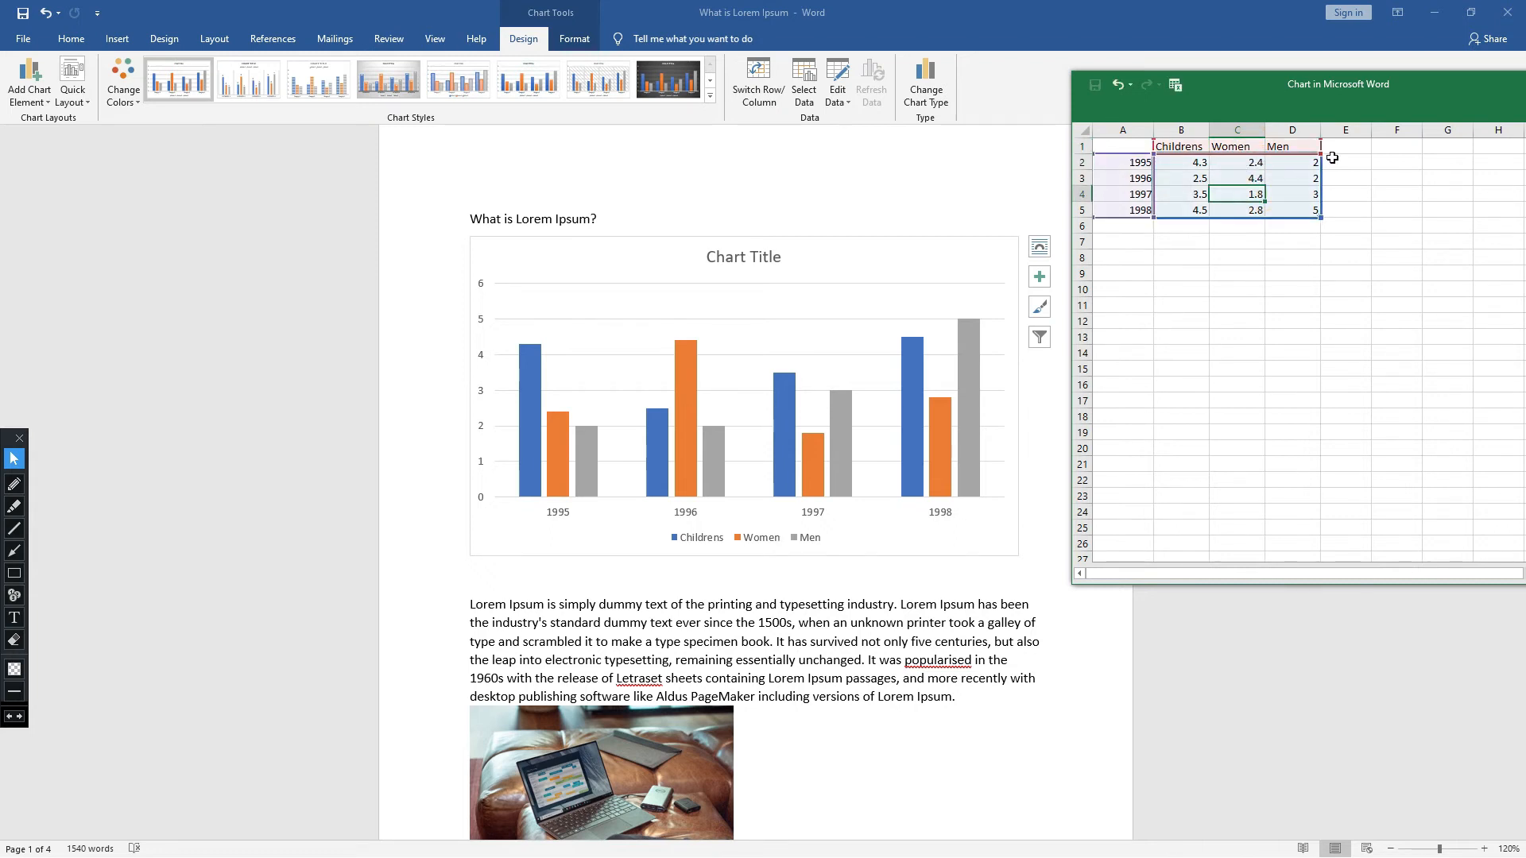
left_click(1184, 240)
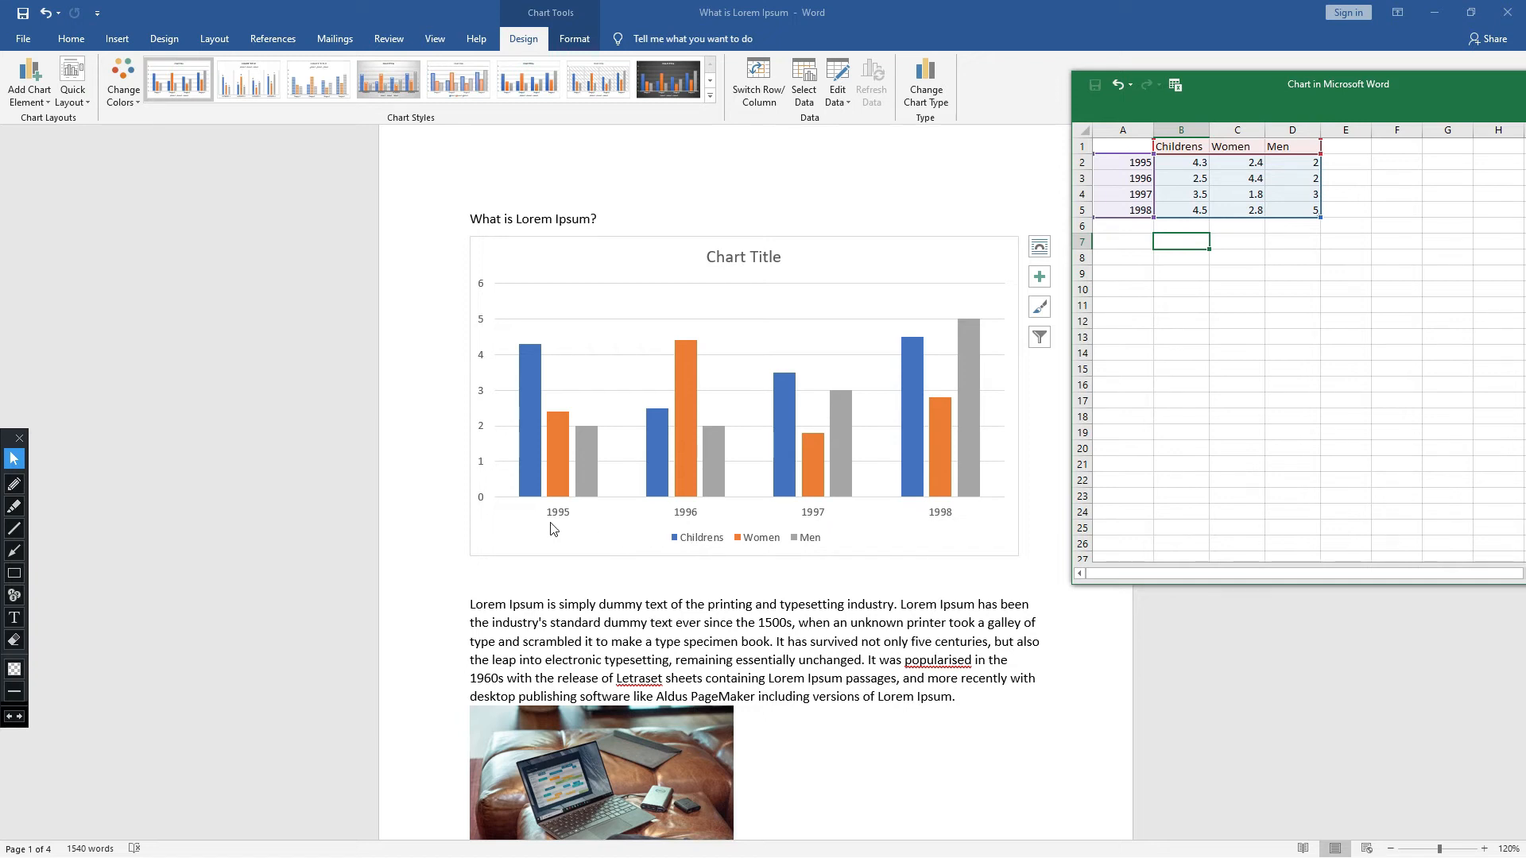
- Outline the 1995 Childrens bar, the Women legend entry and the 1995 Women bar with annotation rectangles, then erase them
left_click(15, 574)
left_click_drag(509, 338, 546, 472)
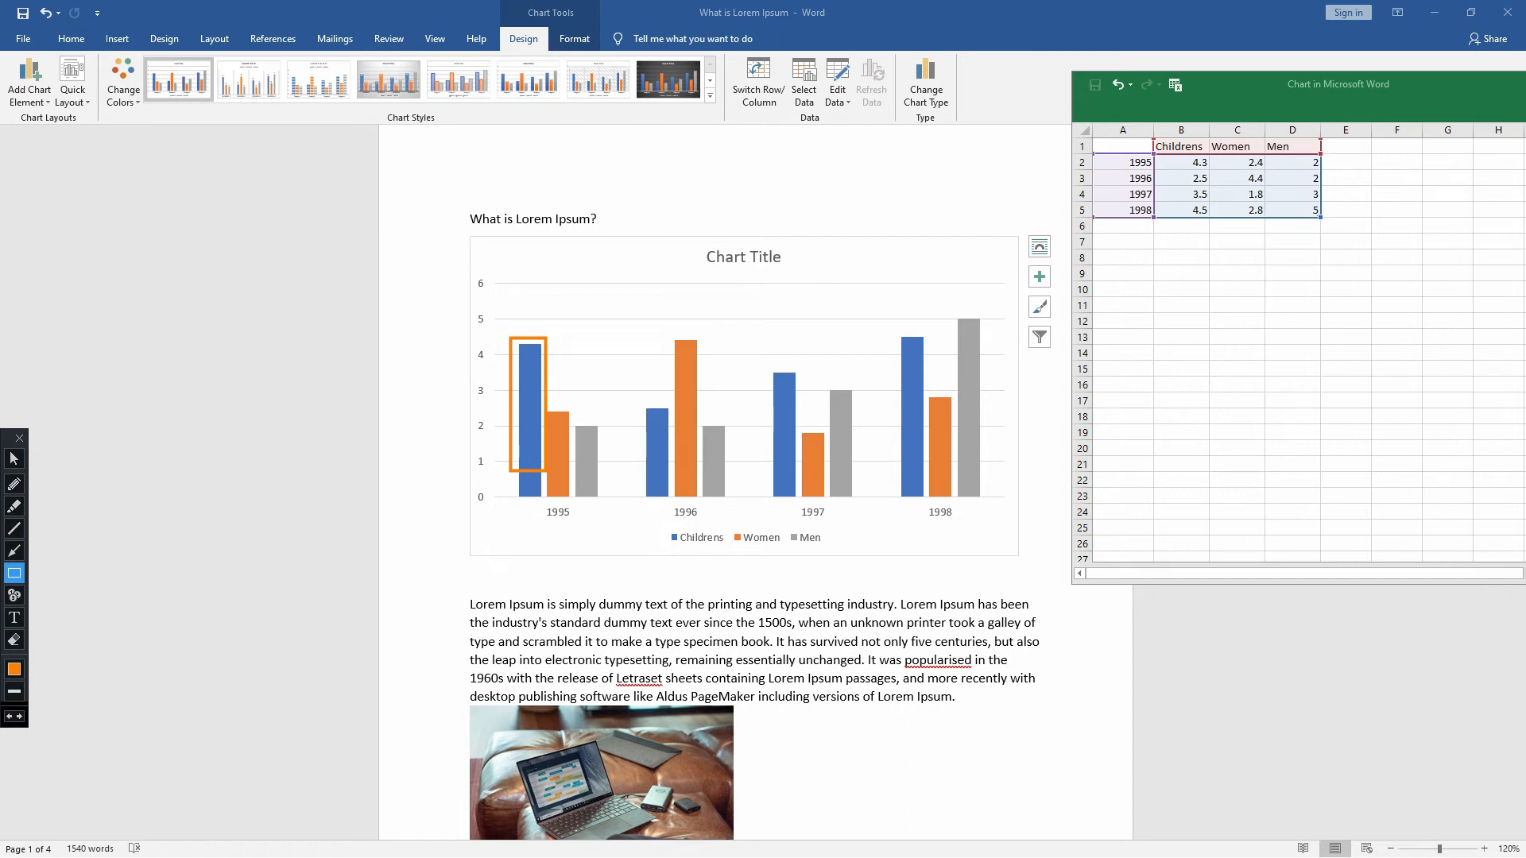
mouse_move(730, 517)
left_mouse_down()
mouse_move(748, 546)
mouse_move(784, 554)
left_mouse_up()
left_click_drag(559, 389, 575, 406)
key("ctrl+z")
key("ctrl+z")
key("ctrl+z")
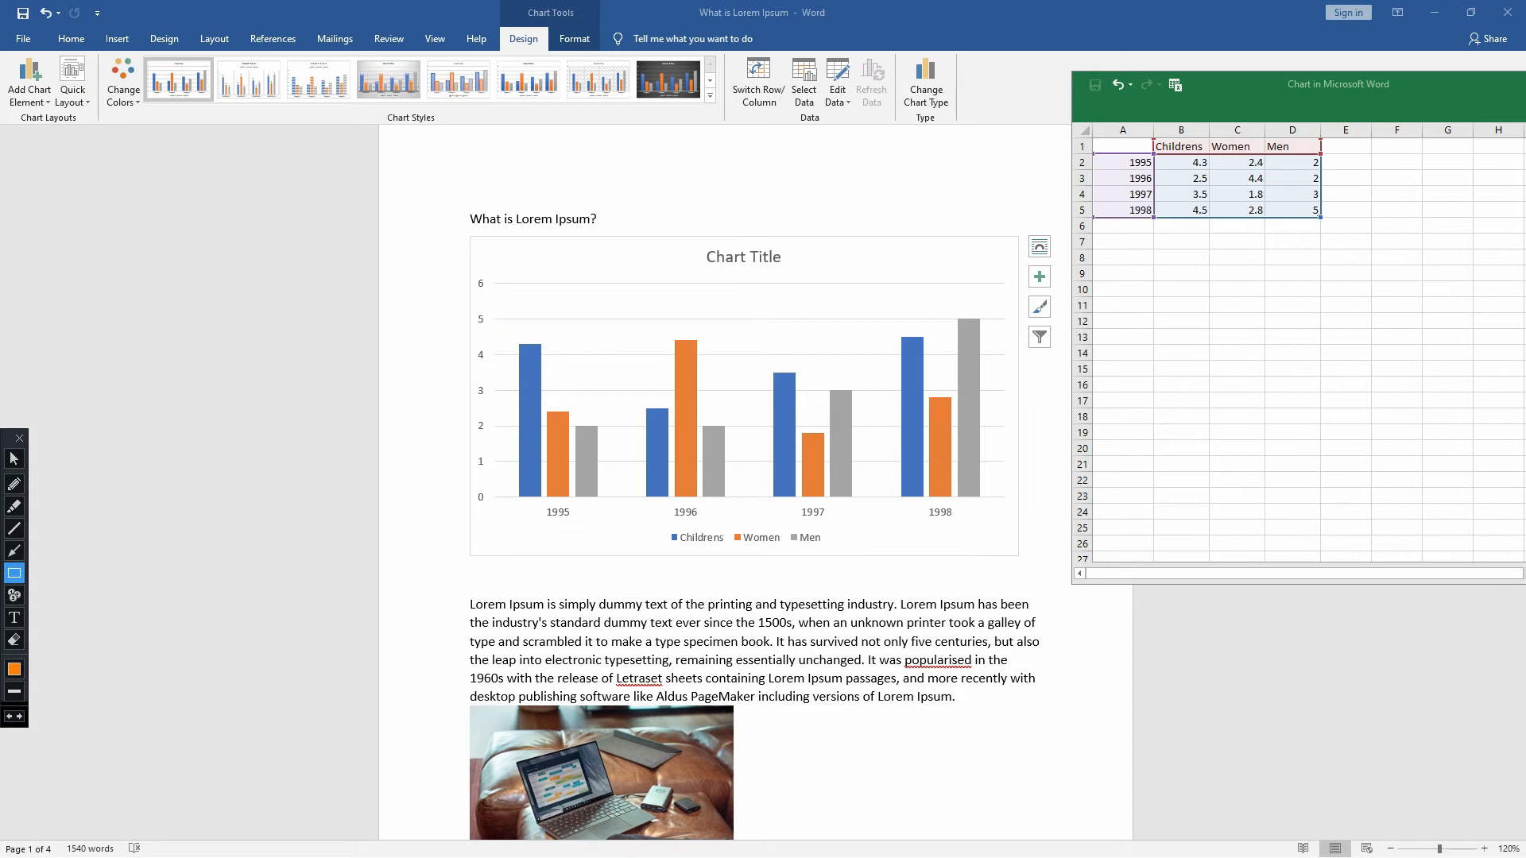
left_click(14, 459)
- Select the chart title's text, then deselect it
left_click(758, 257)
double_click(758, 257)
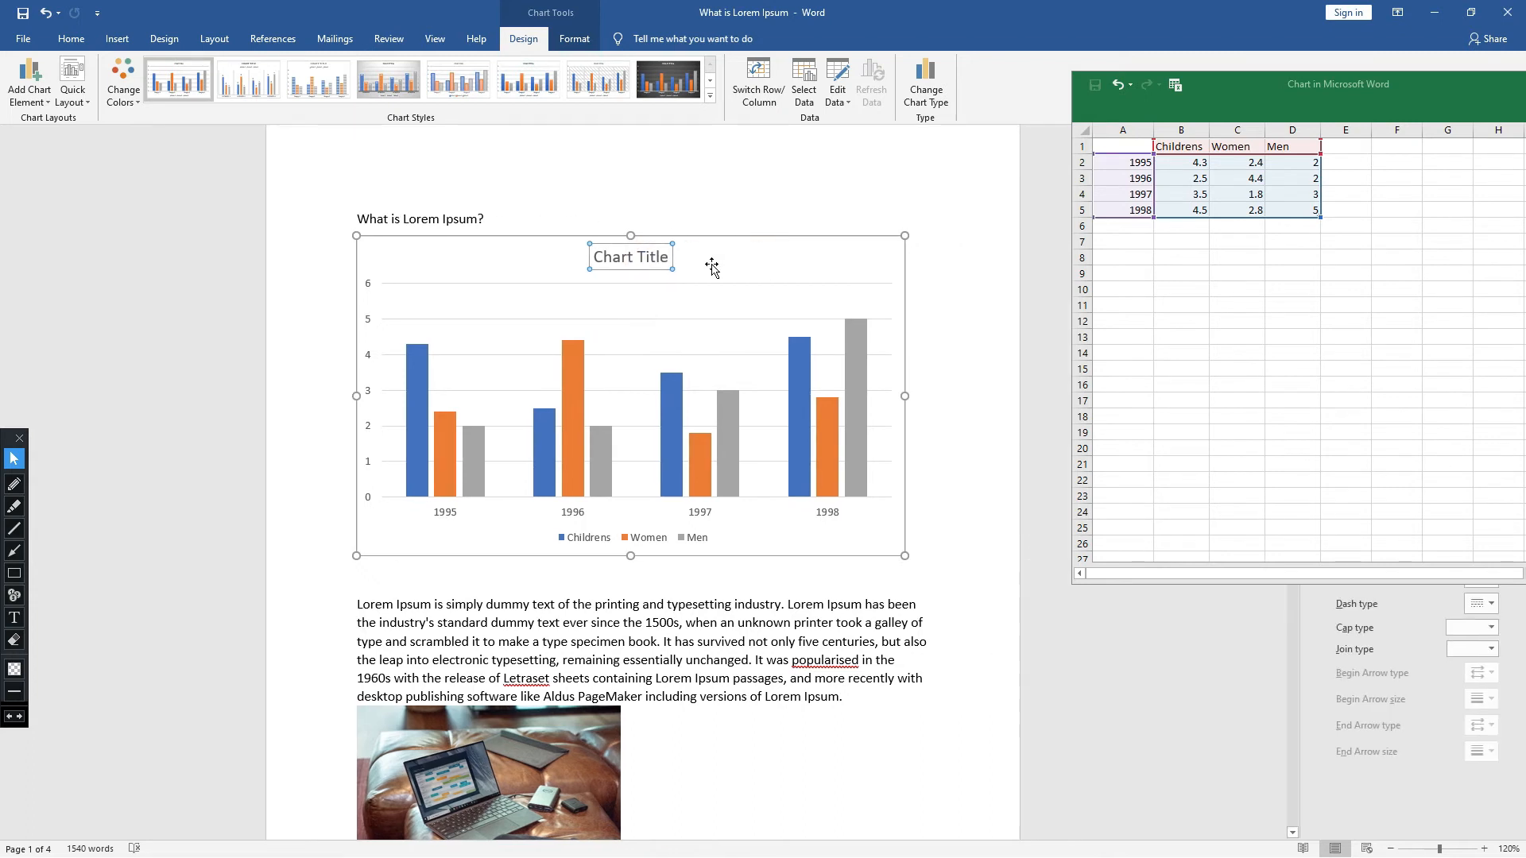
triple_click(666, 257)
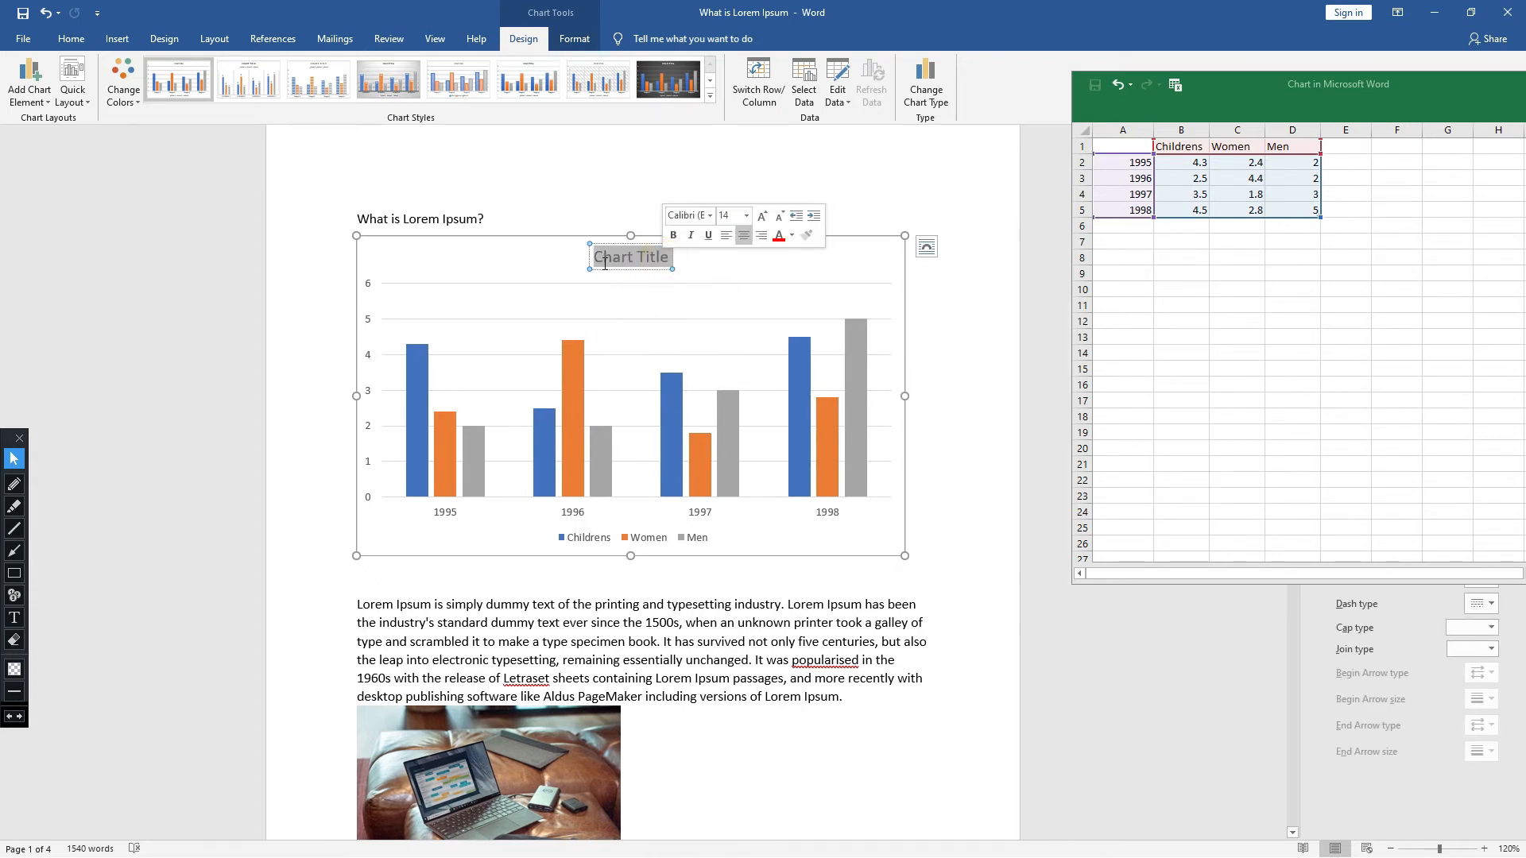
left_click(728, 523)
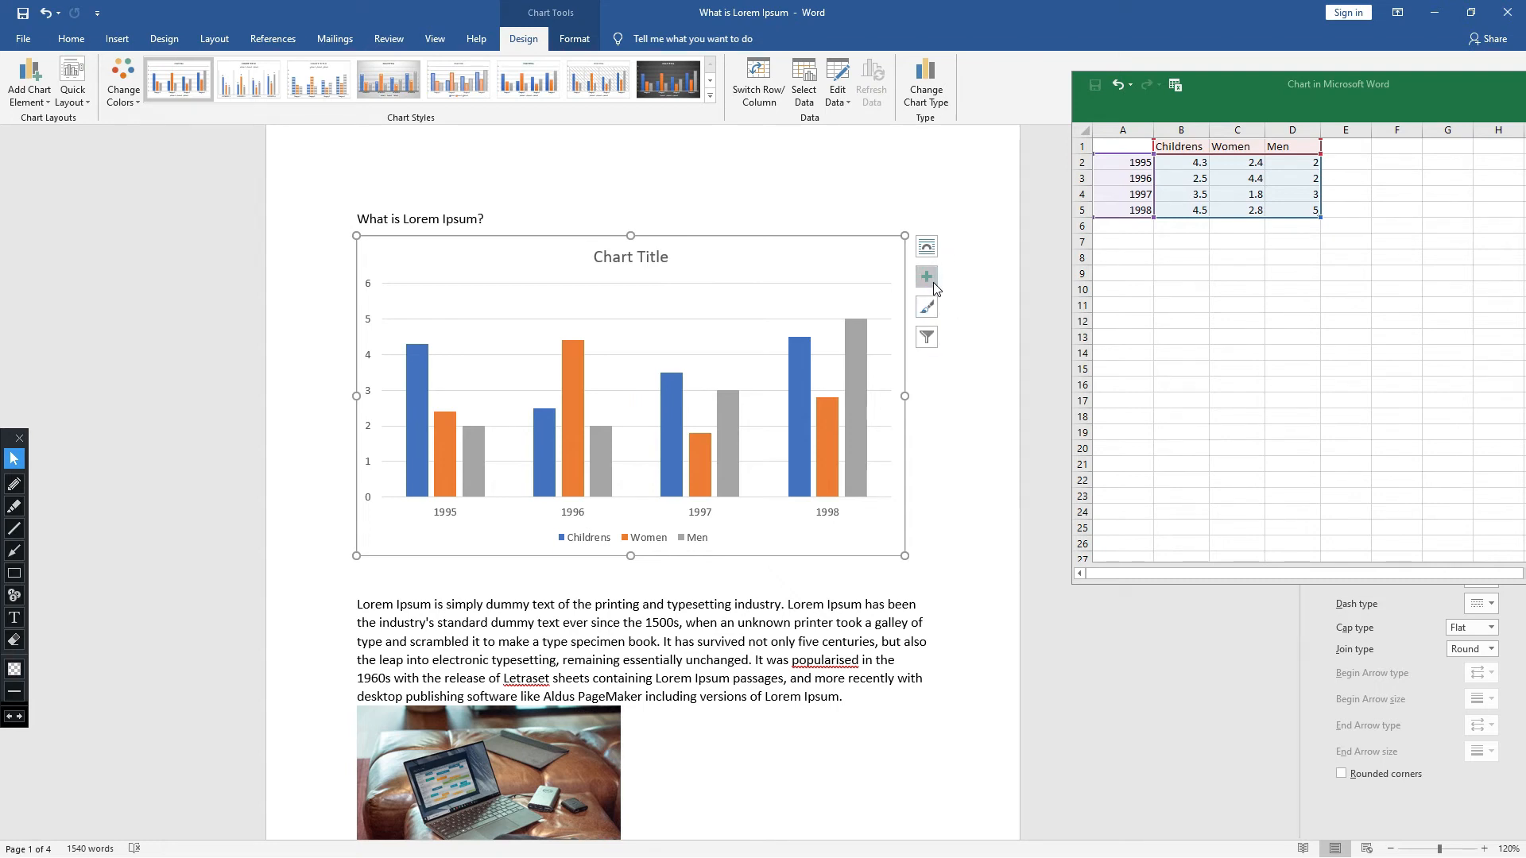
- Add axis titles to the chart and place the text cursor in the vertical axis title
left_click(933, 285)
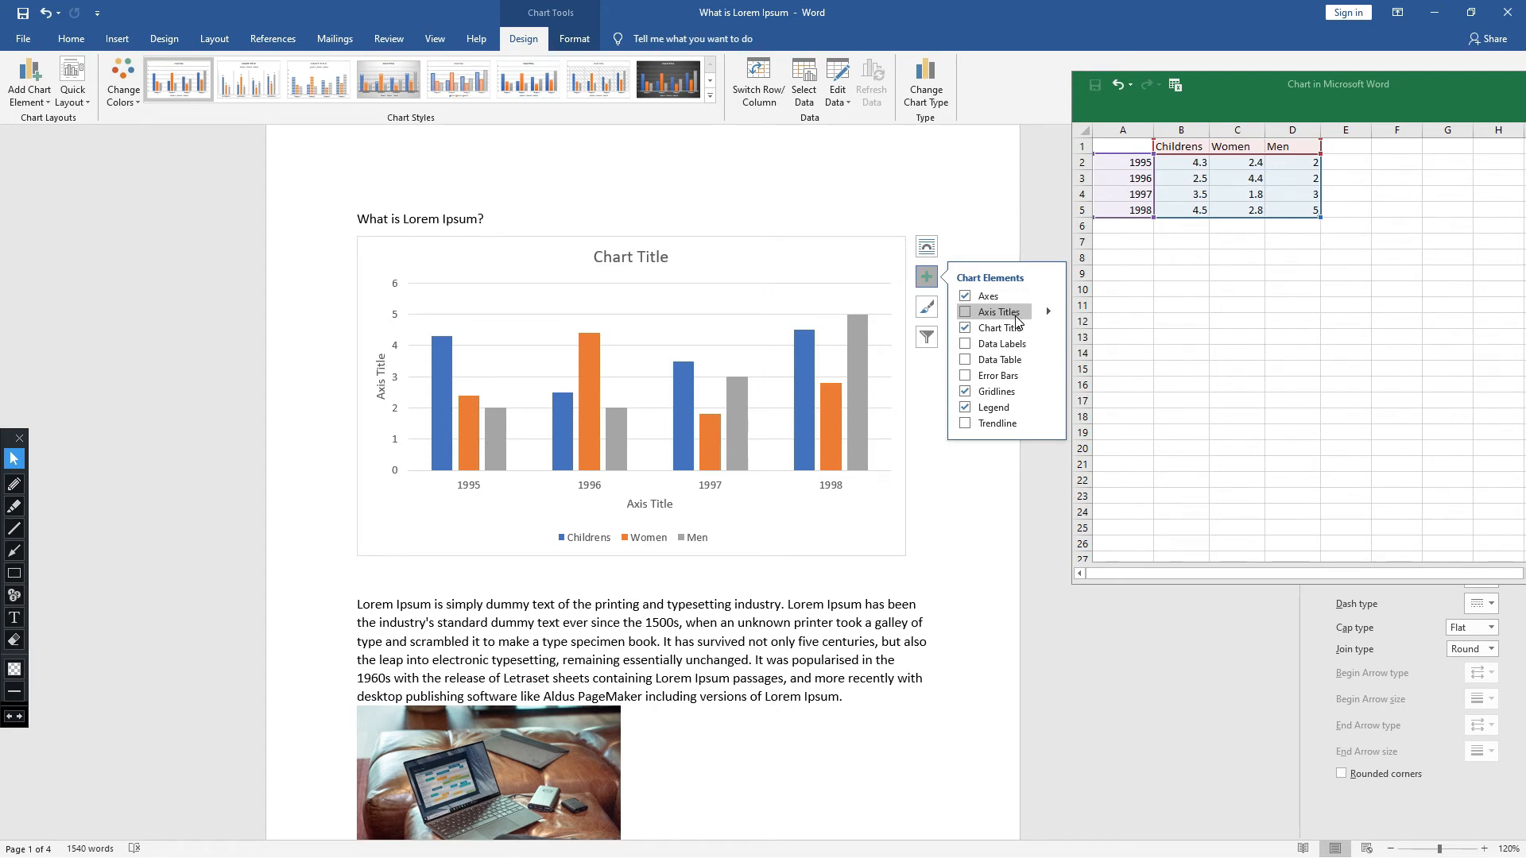
left_click(964, 313)
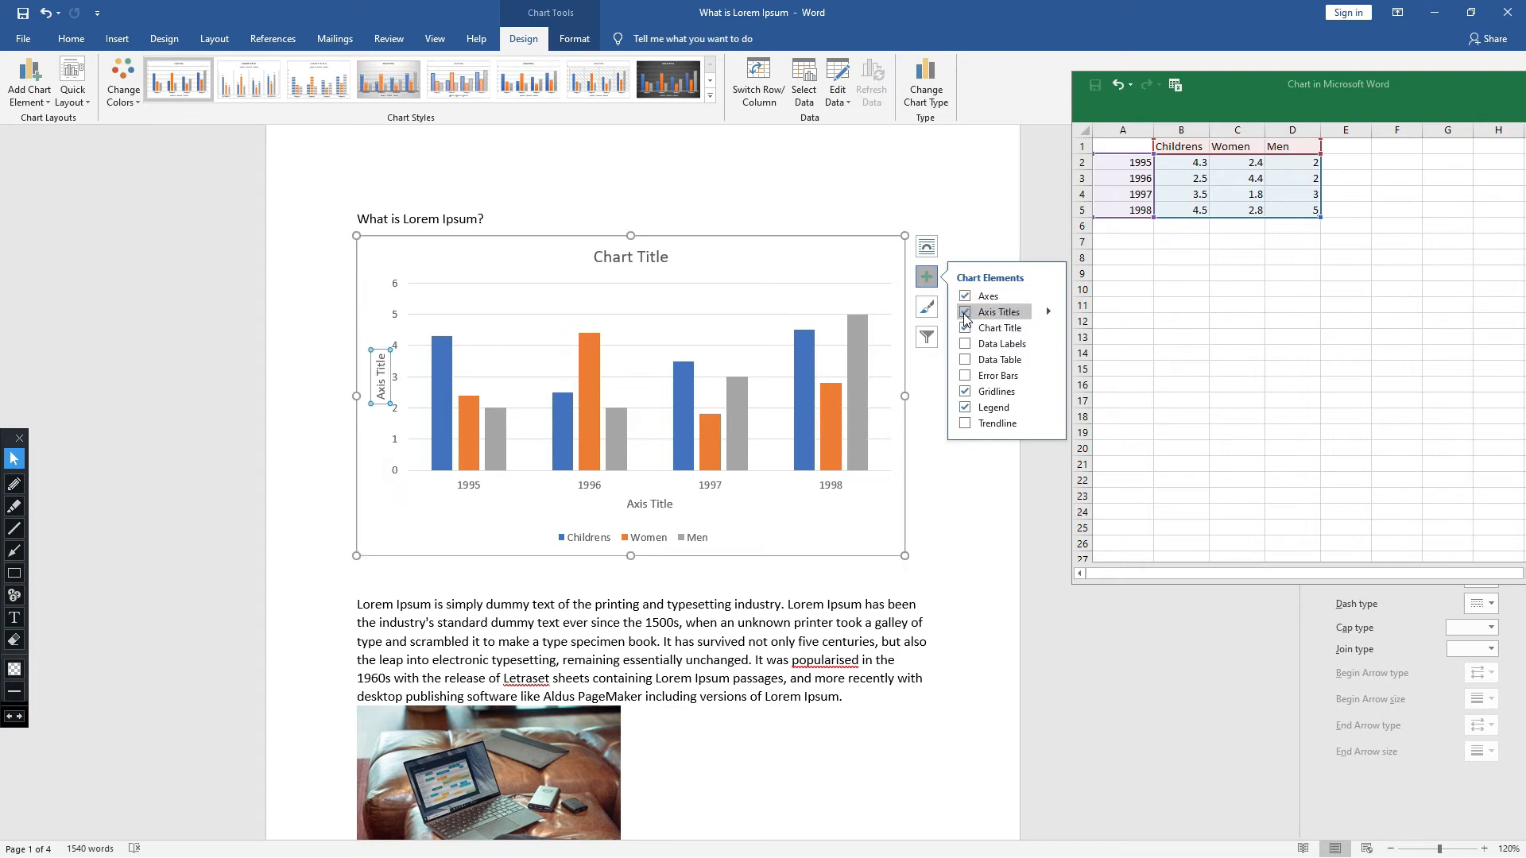
left_click(381, 384)
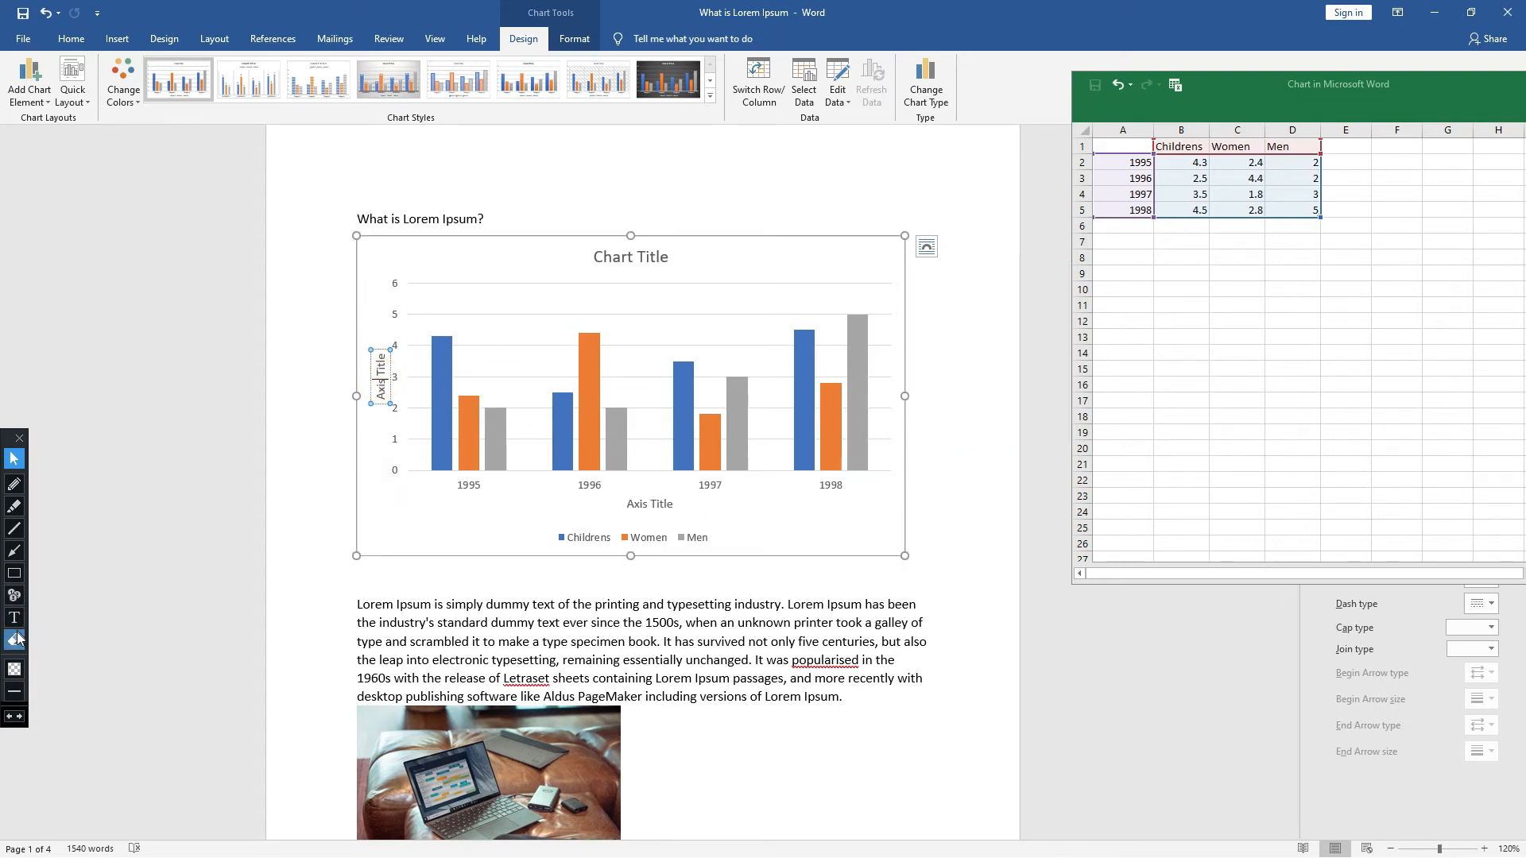
- Outline the vertical axis title with an annotation rectangle, then erase it
left_click(14, 573)
left_click_drag(360, 341, 397, 414)
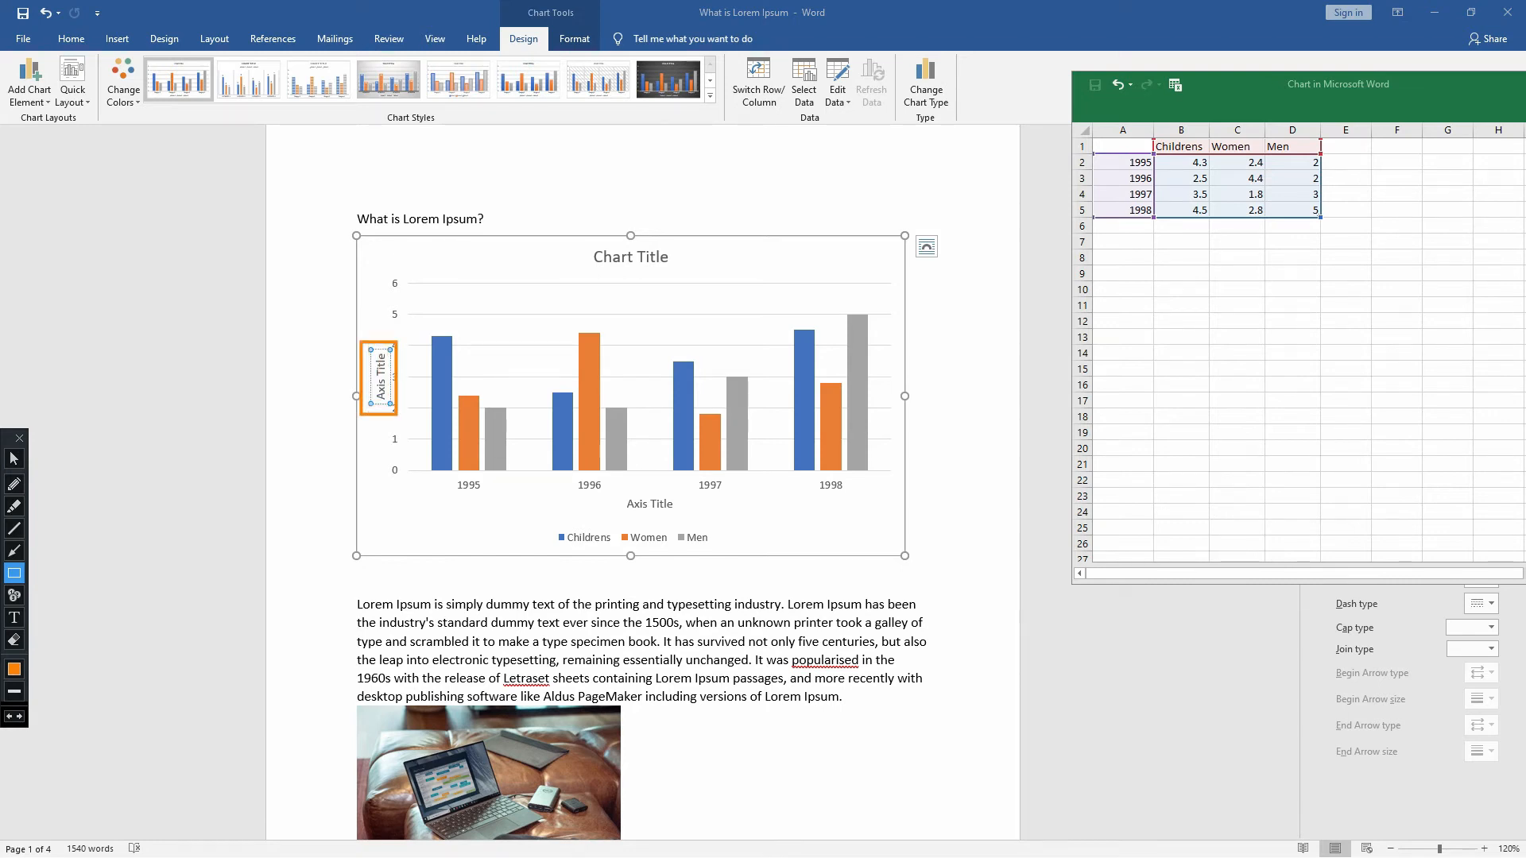
key("ctrl+z")
left_click(14, 459)
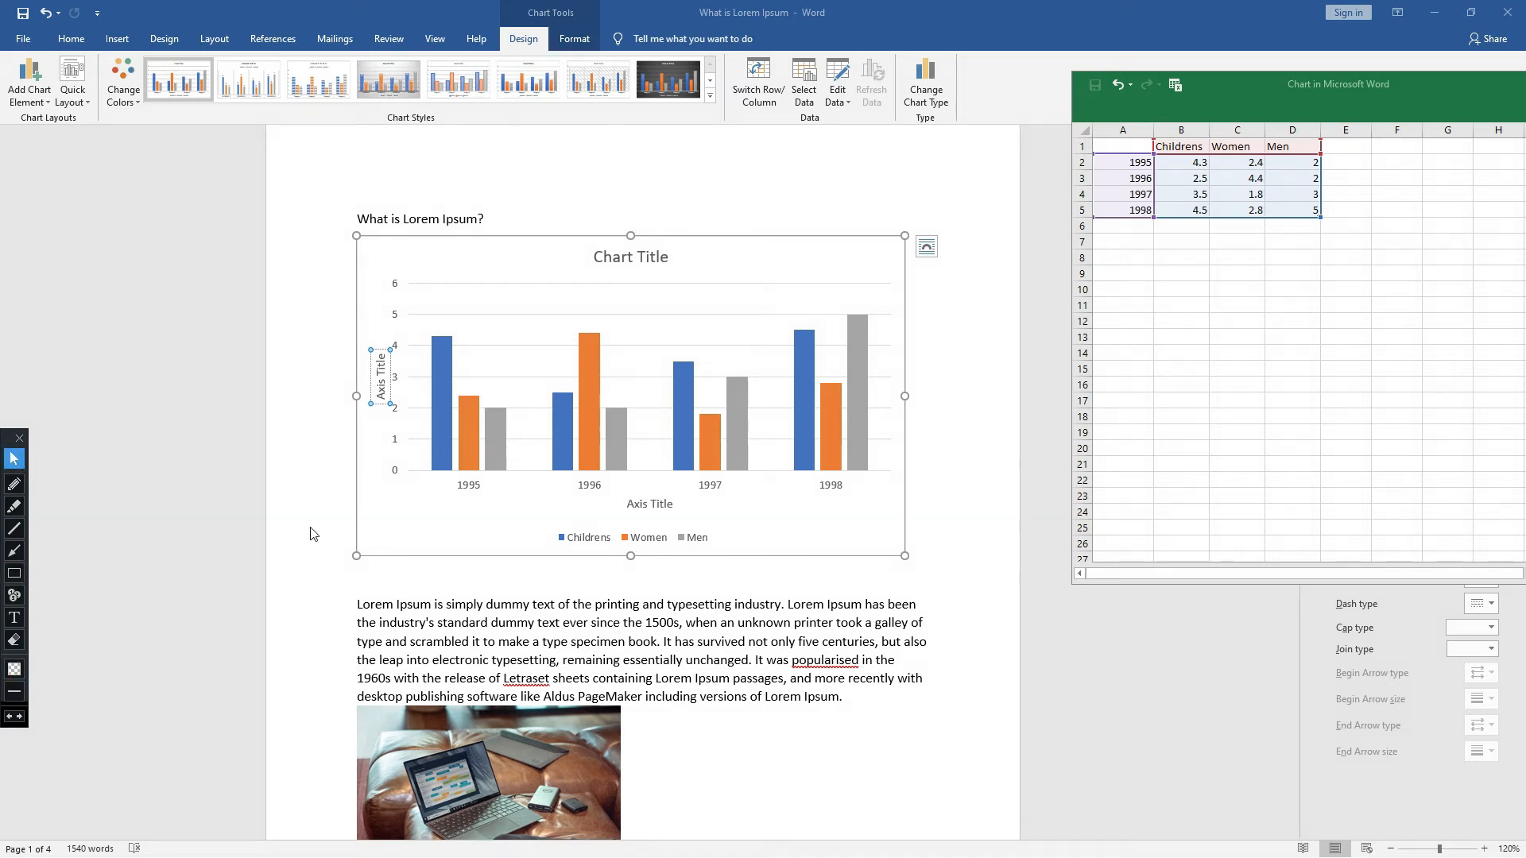
- Undo adding the axis titles to the chart
key("ctrl+z")
key("ctrl+z")
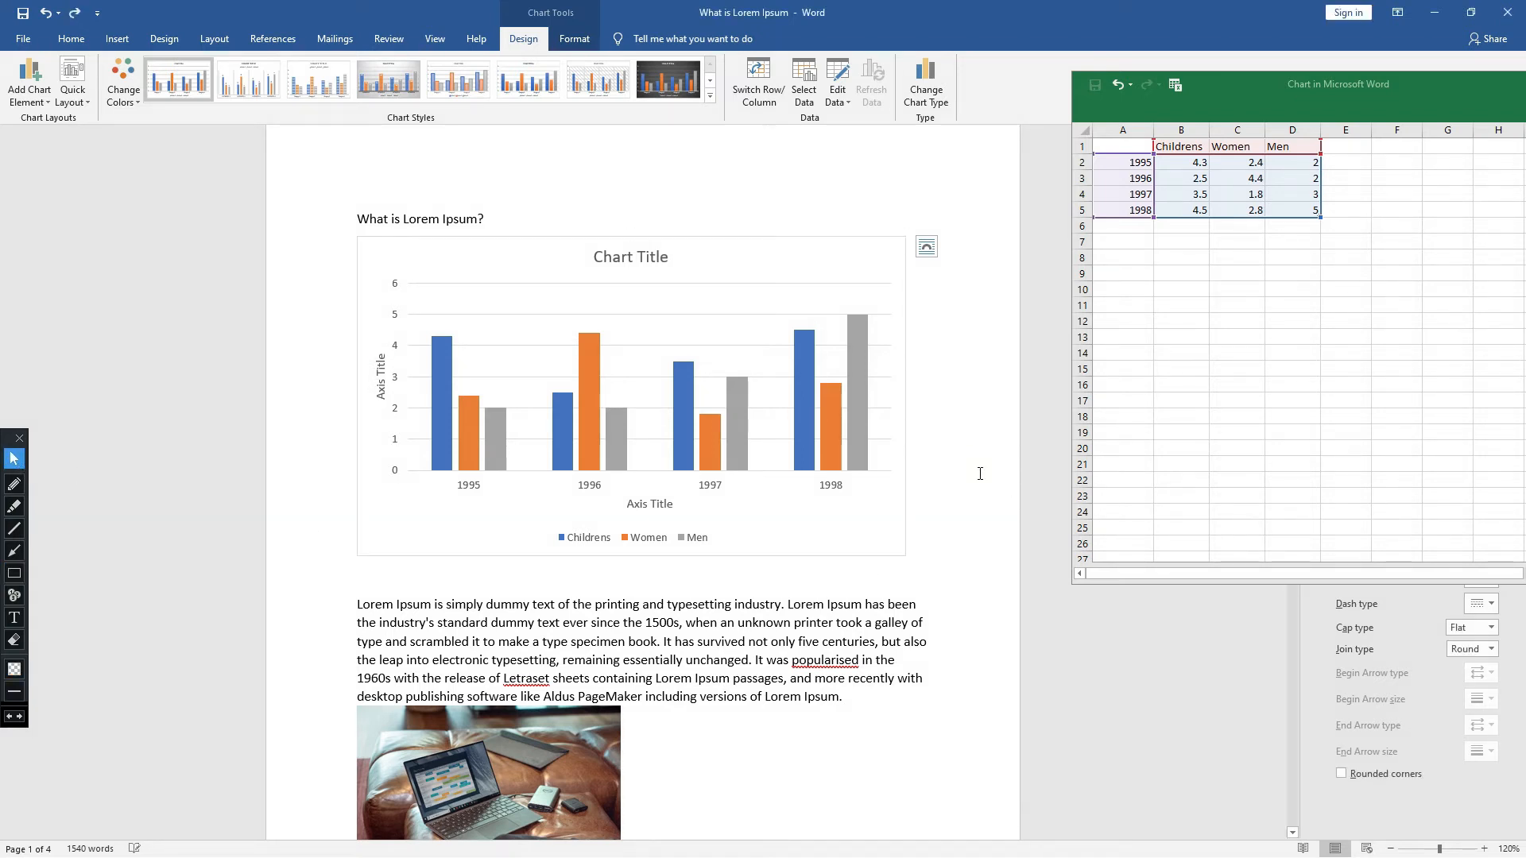
left_click(980, 474)
- Try error bars on the Men series, switching them on and off again
left_click(736, 418)
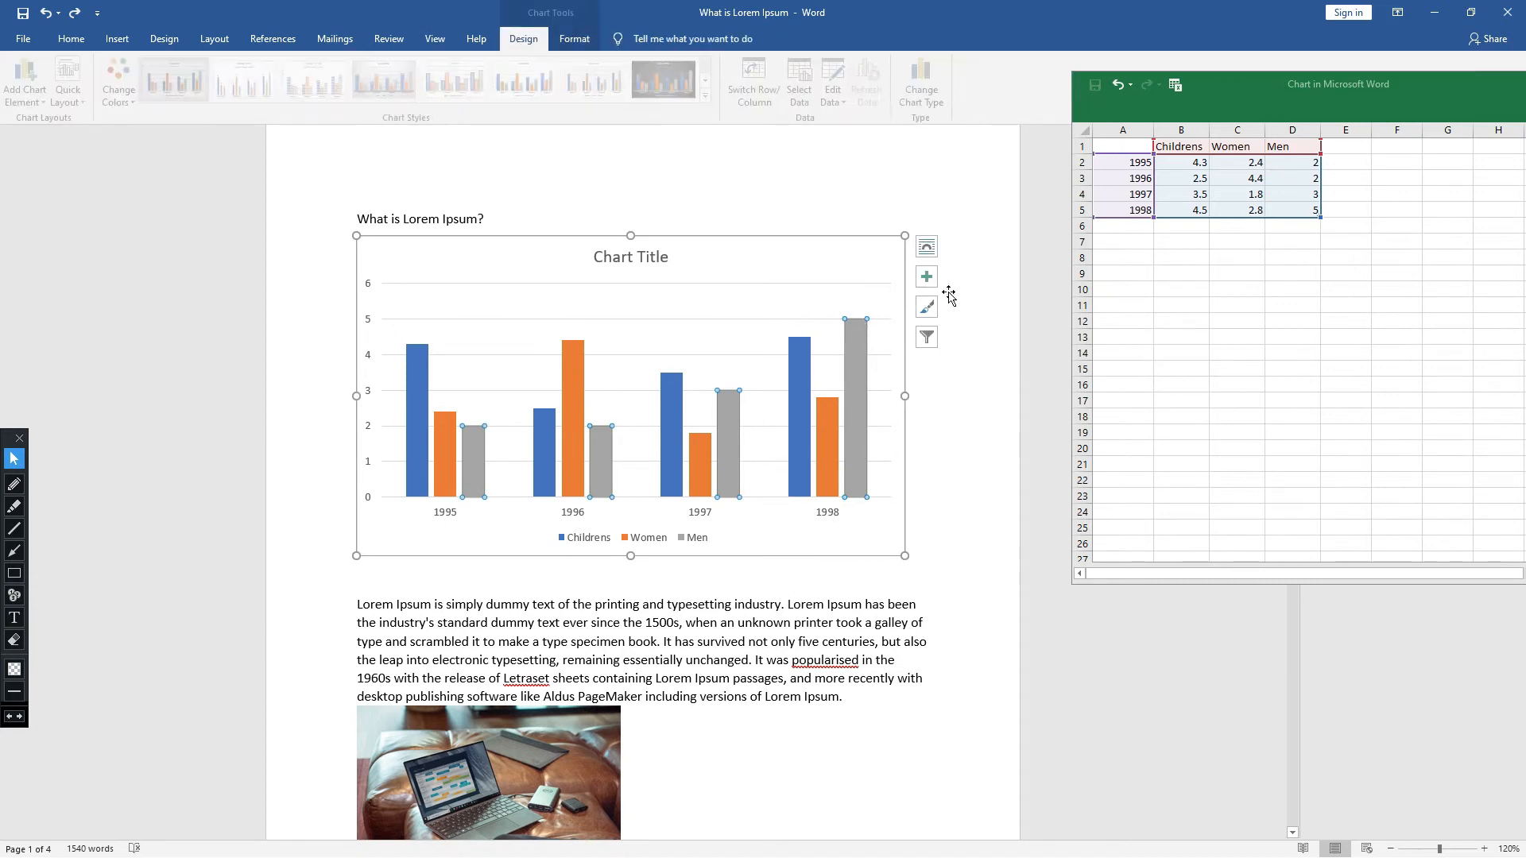
left_click(928, 278)
left_click(931, 282)
left_click(930, 280)
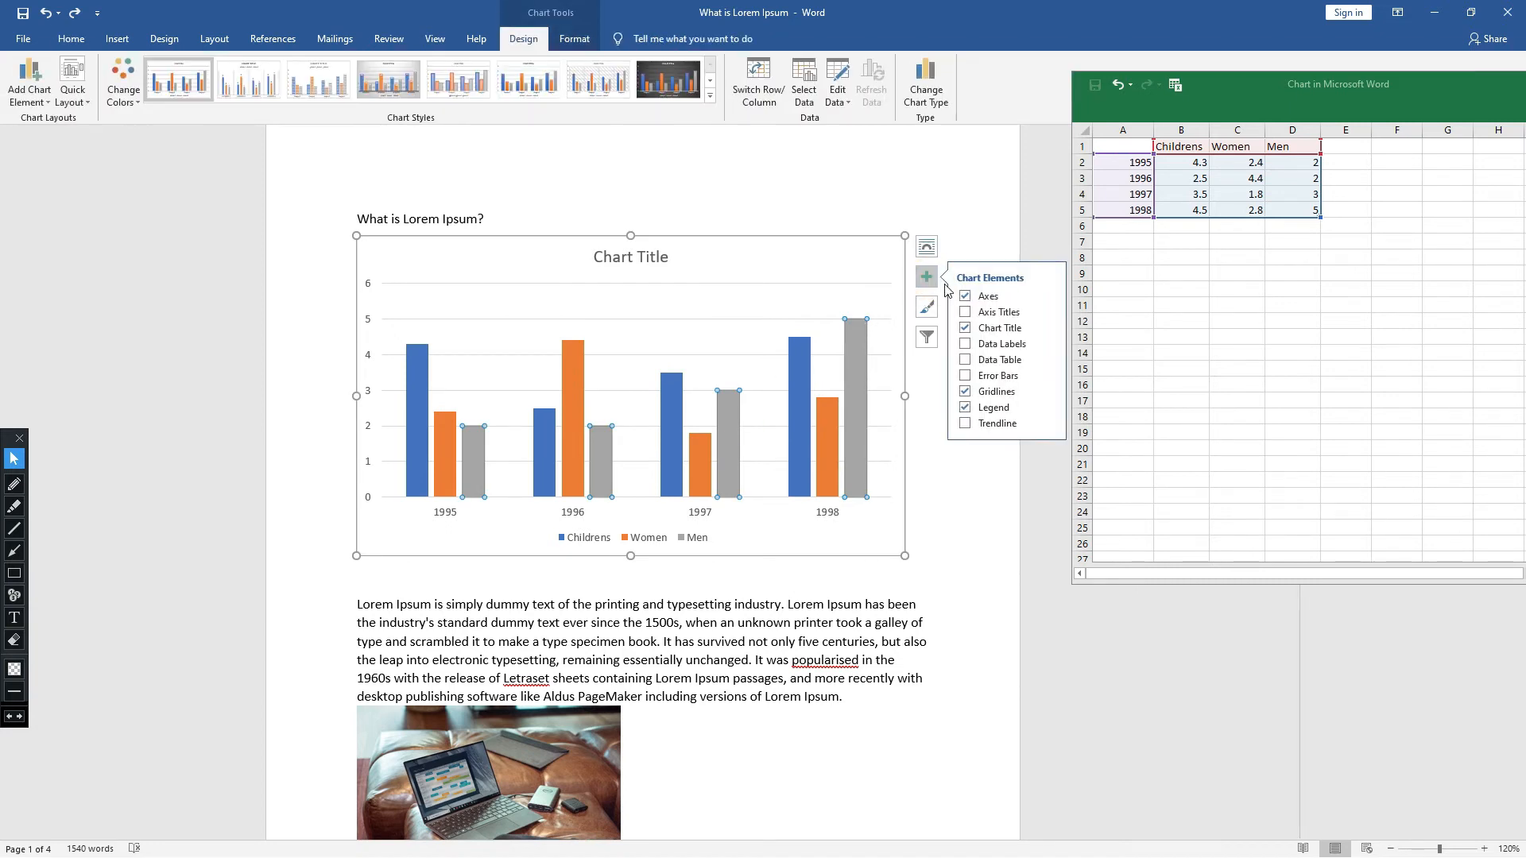
left_click(1019, 377)
left_click(1021, 377)
left_click(1019, 376)
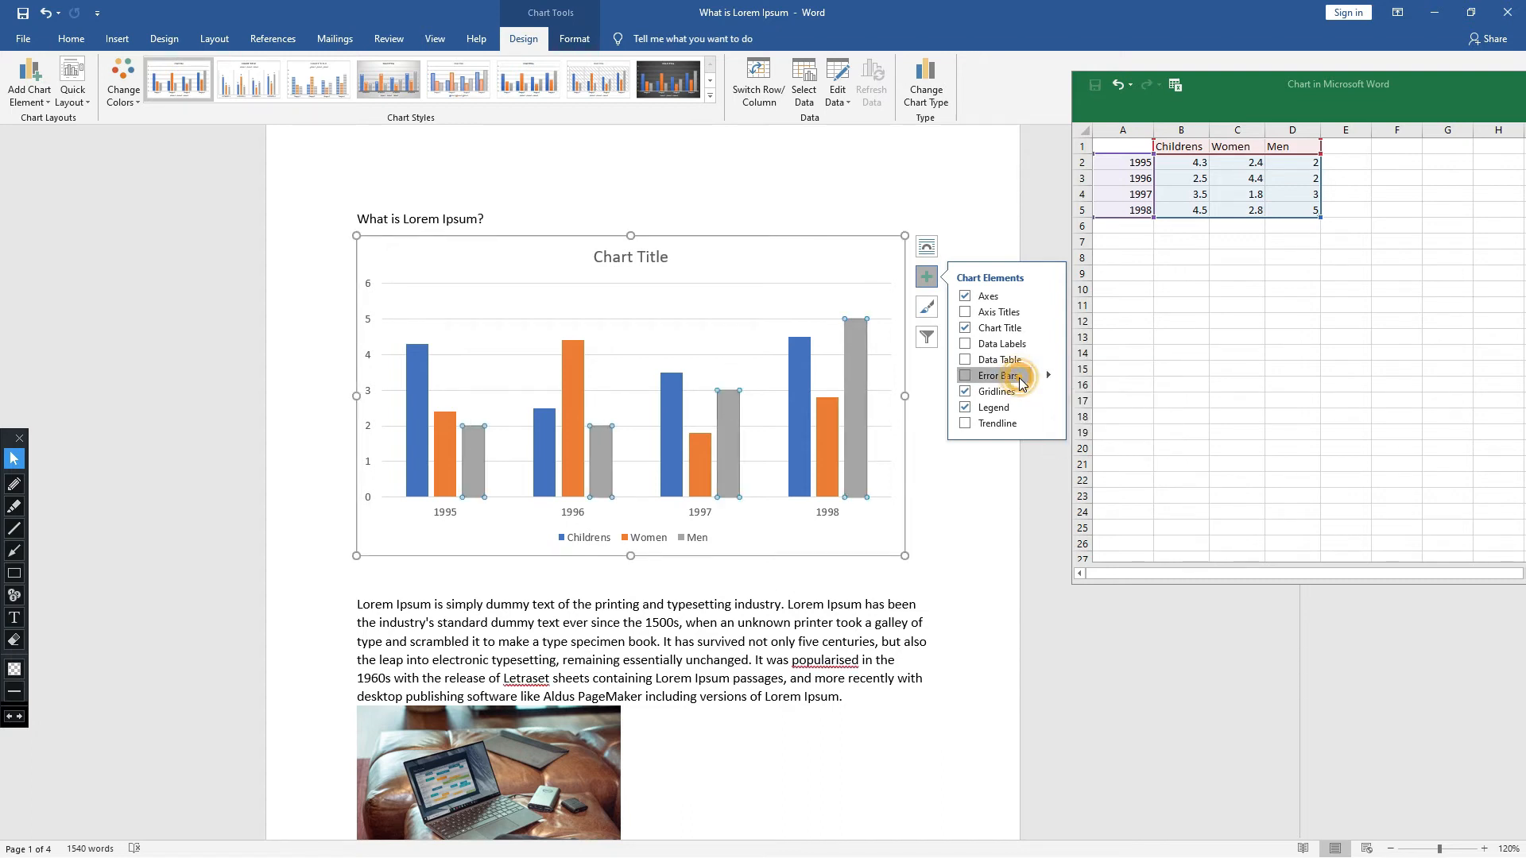
left_click(1020, 378)
- Review the available error bar types and the chart's style choices without applying any
left_click(1049, 376)
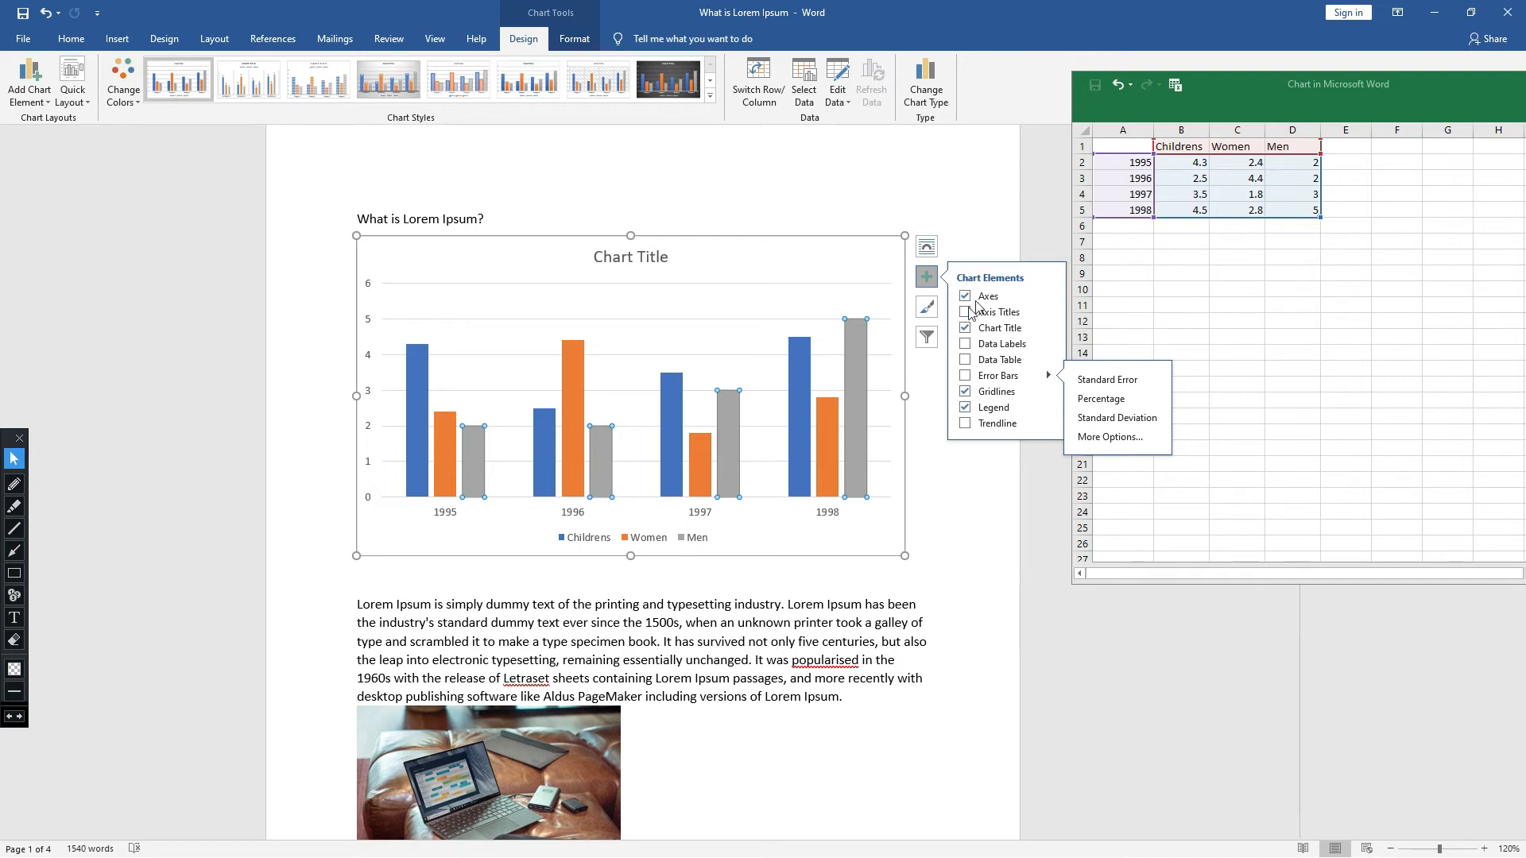
left_click(933, 307)
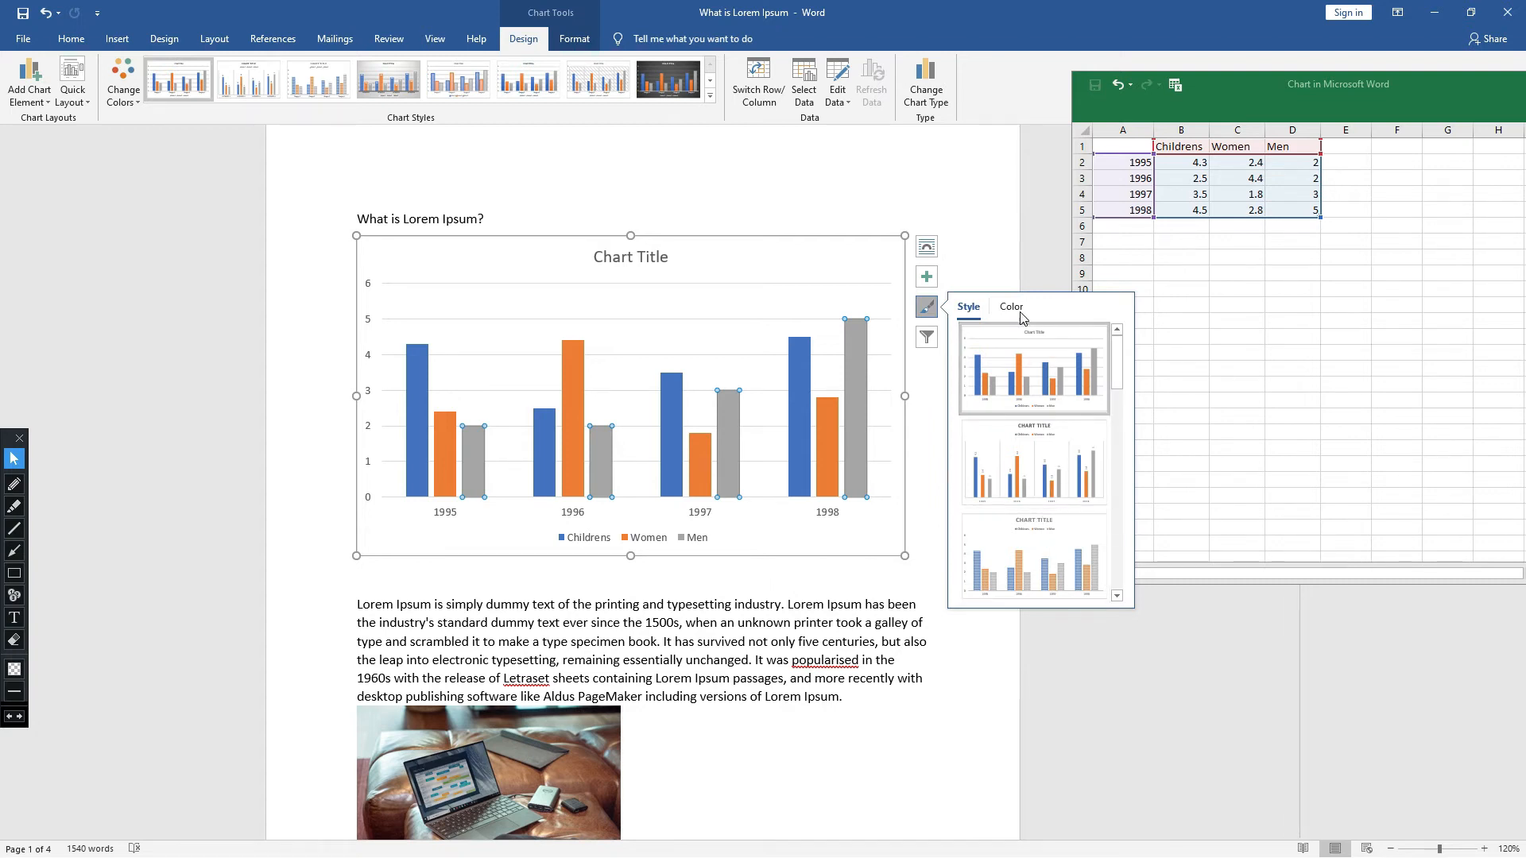
left_click(960, 265)
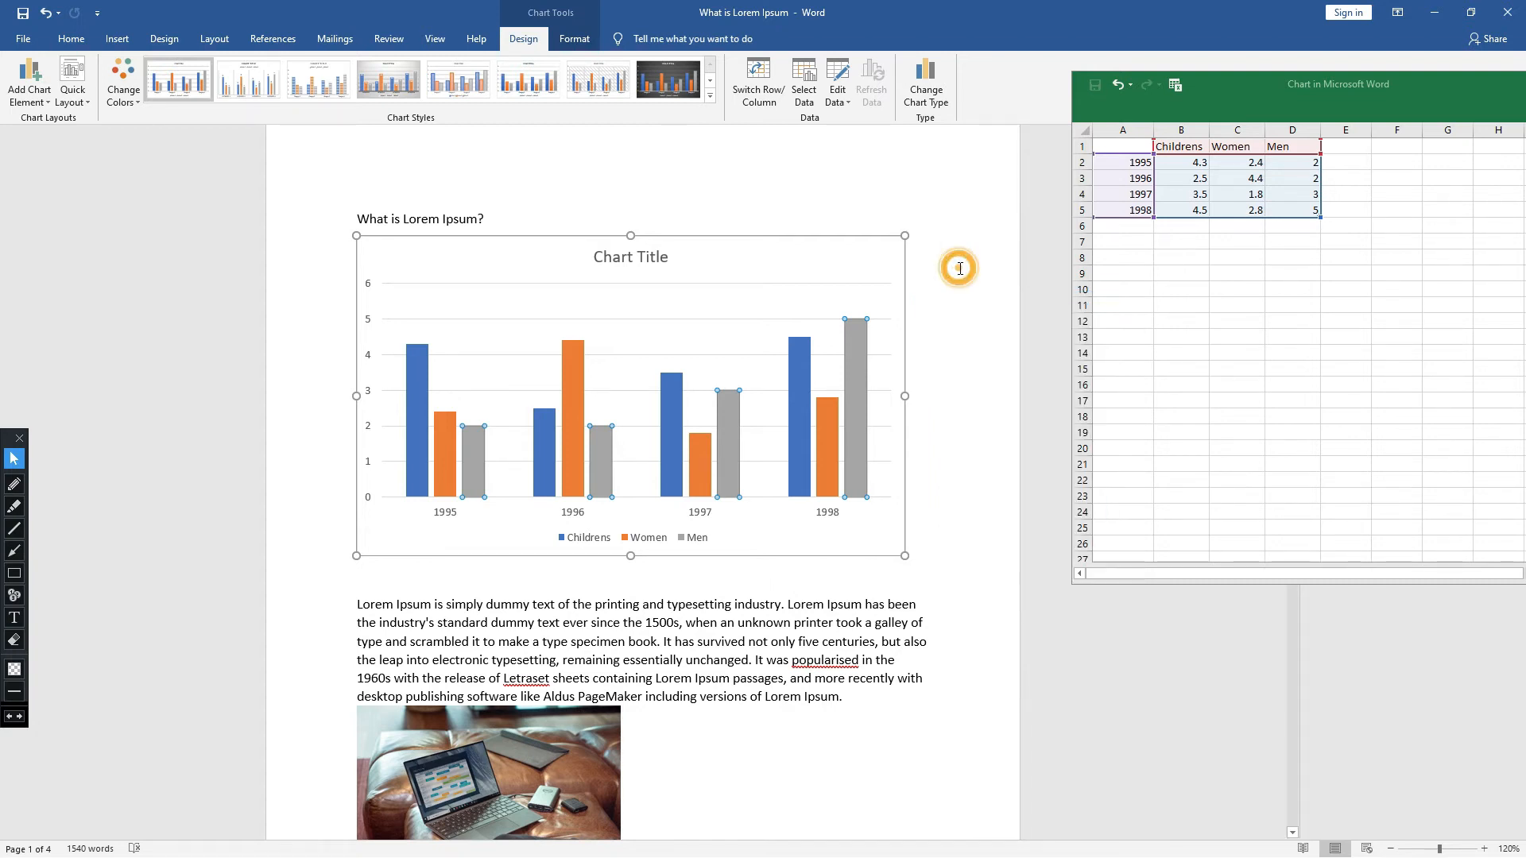
- Add a primary horizontal axis title to the chart
left_click(636, 364)
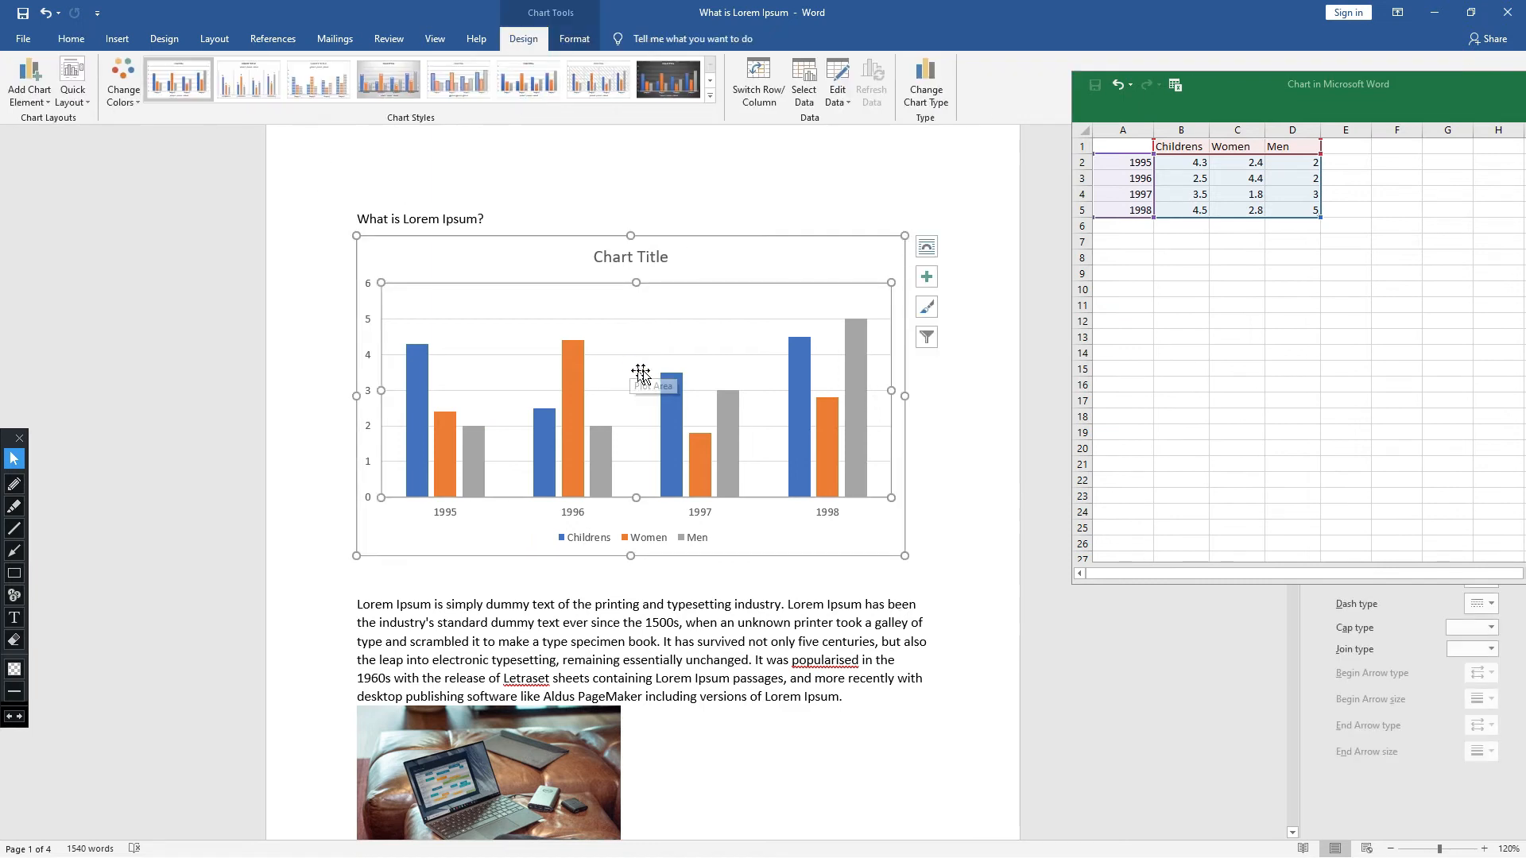
left_click(43, 103)
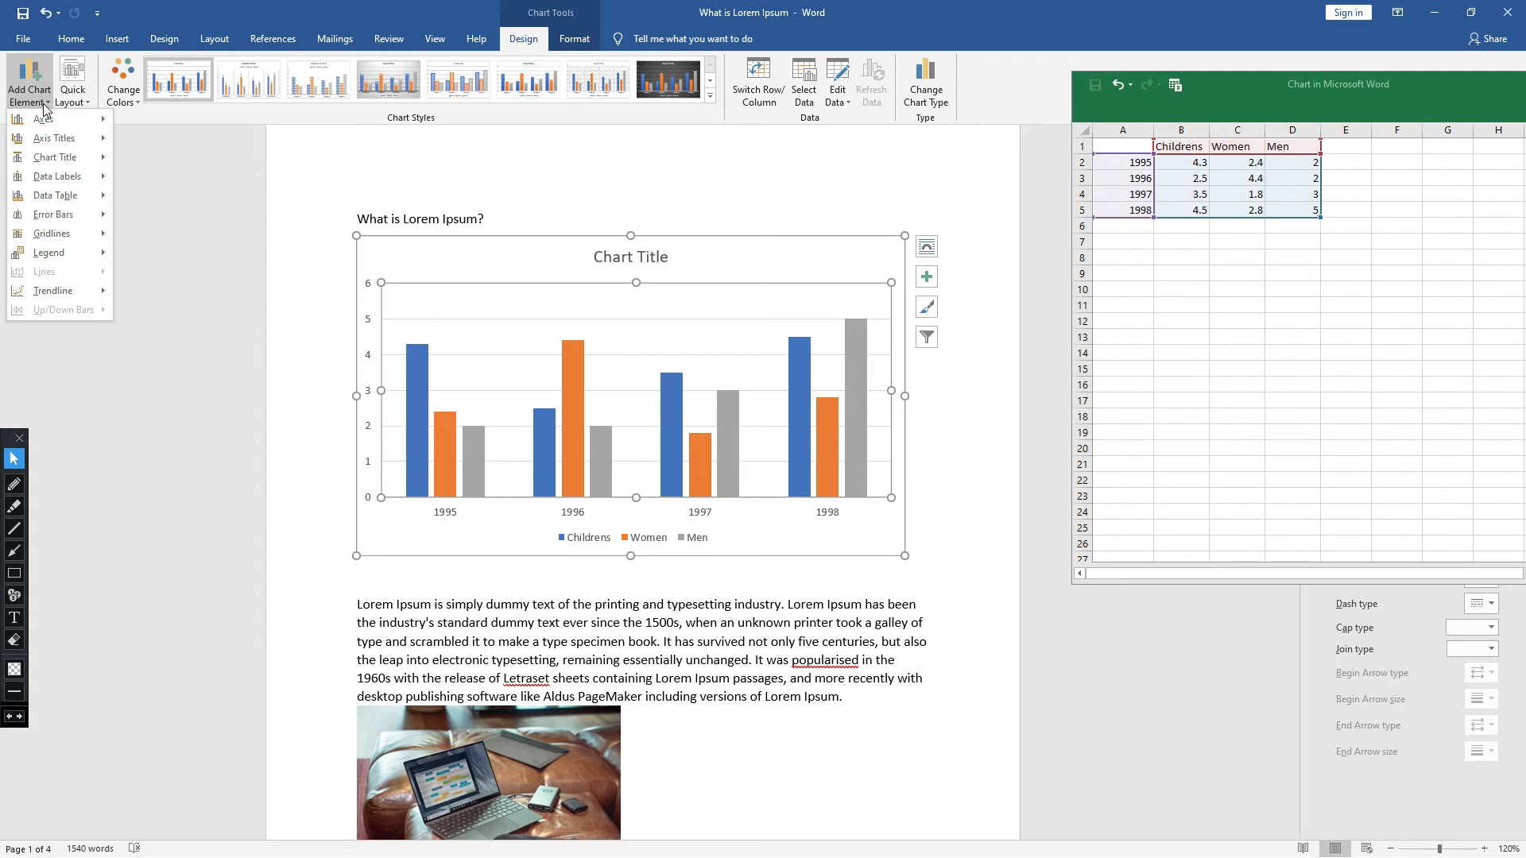
mouse_move(48, 122)
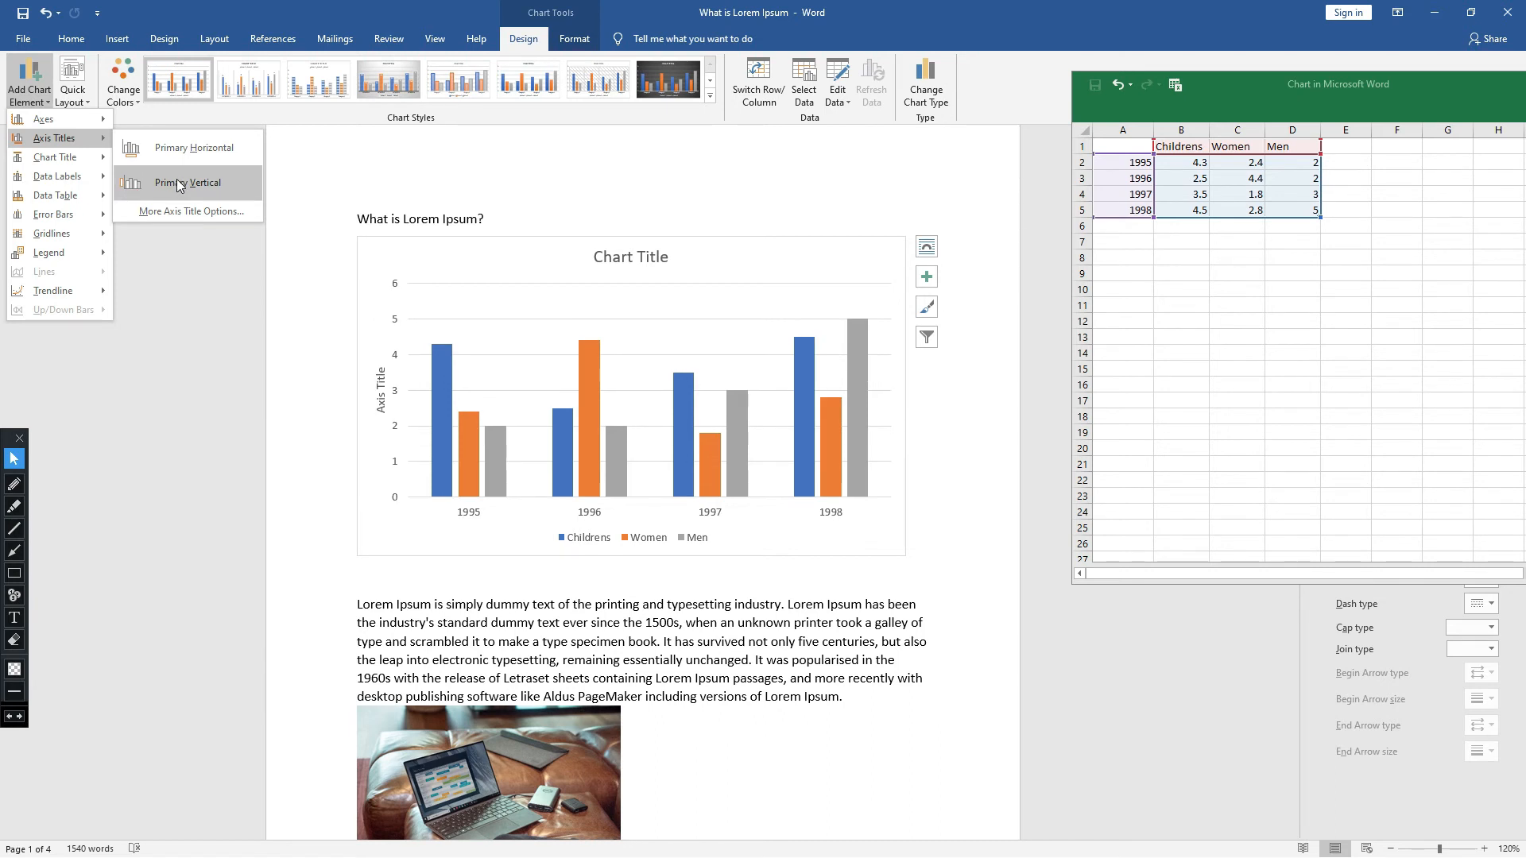
mouse_move(41, 176)
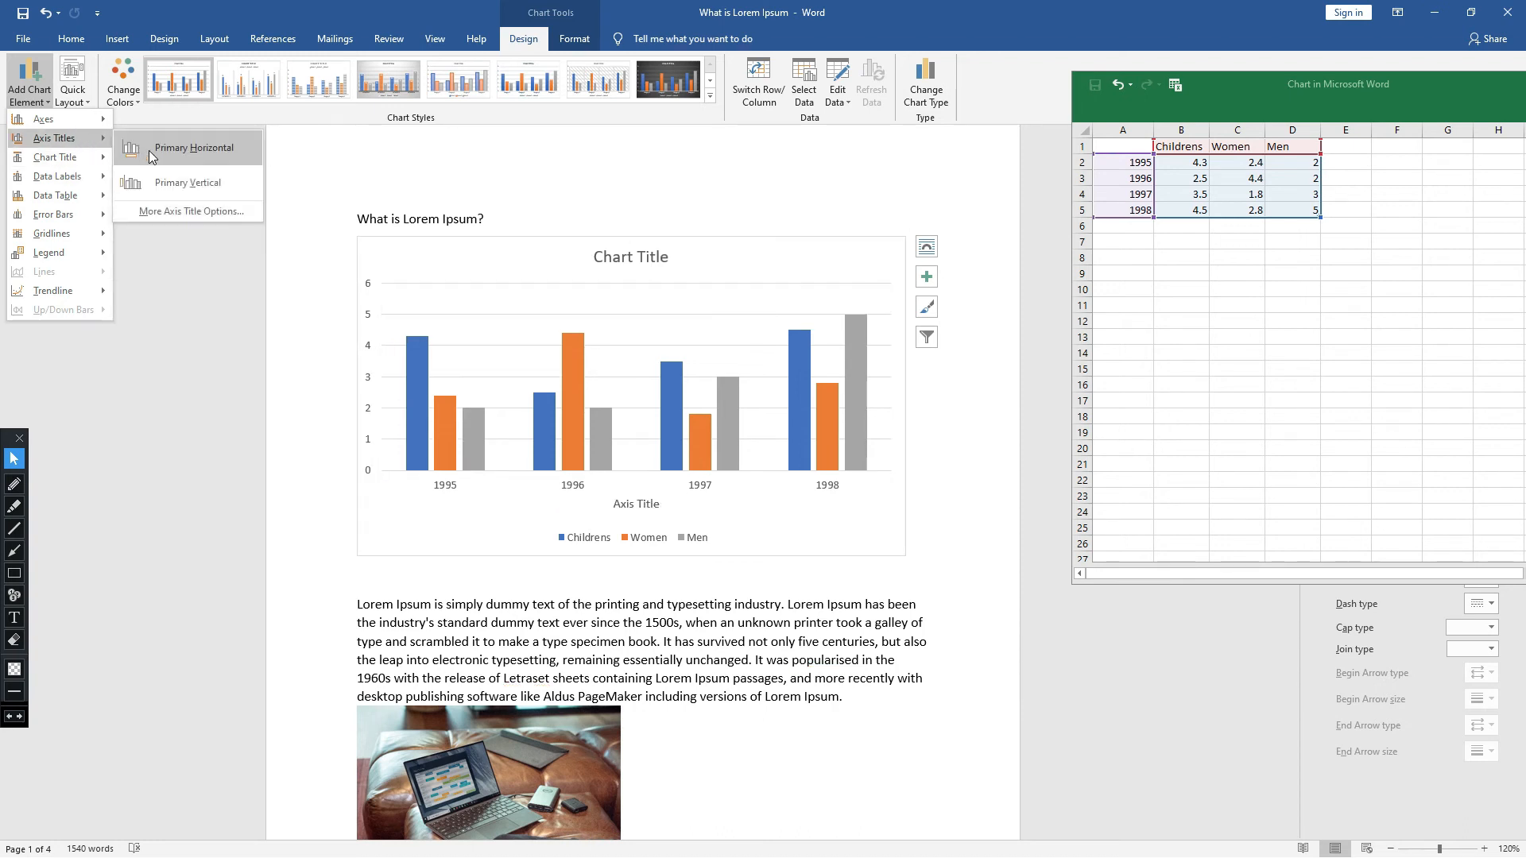
left_click(141, 150)
- Add a primary vertical axis title to the chart
left_click(36, 112)
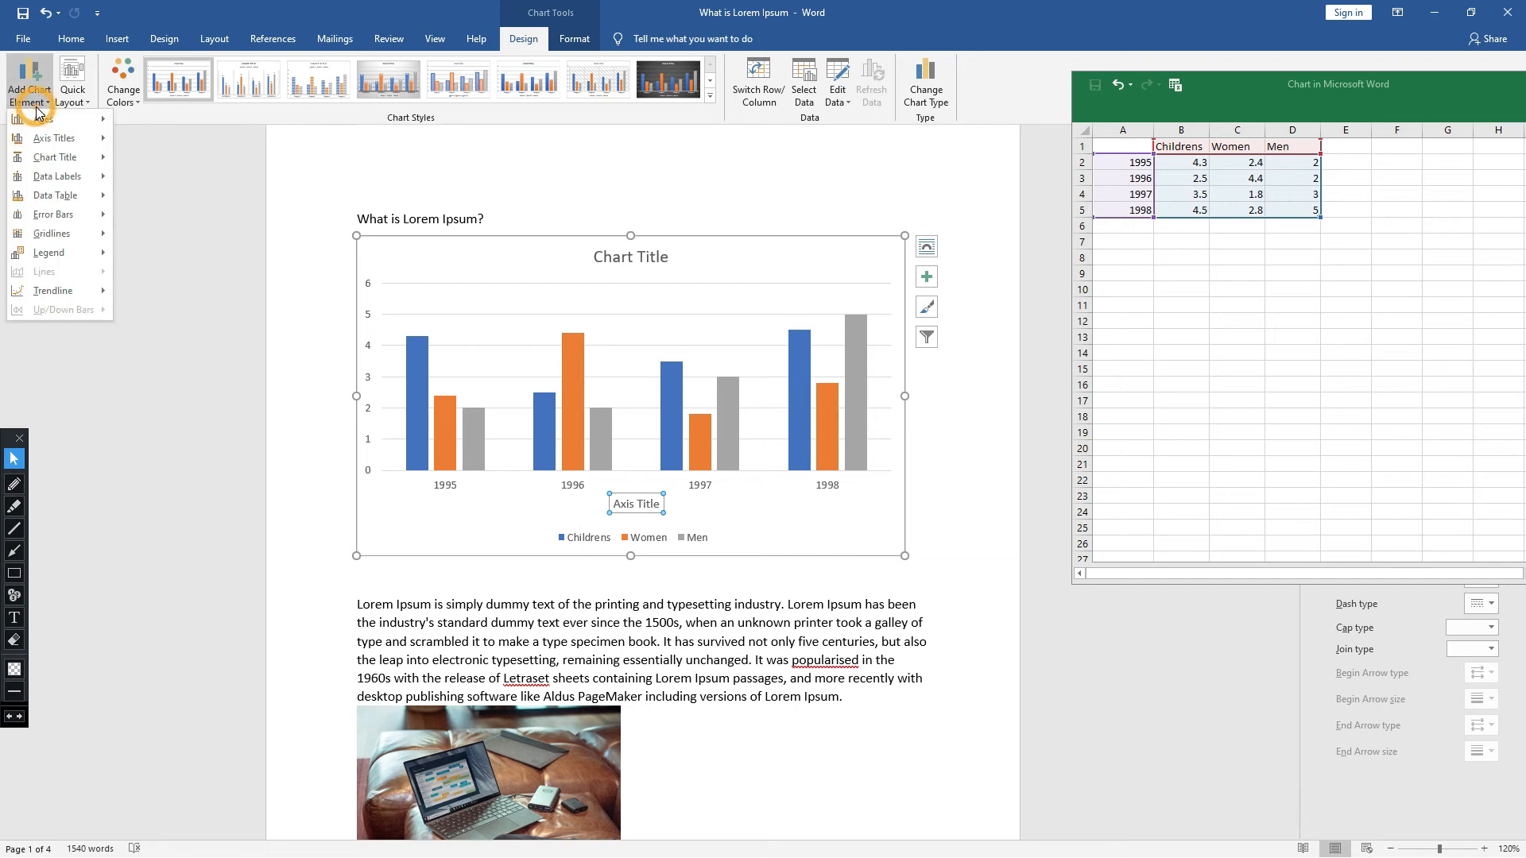
mouse_move(108, 141)
left_click(166, 185)
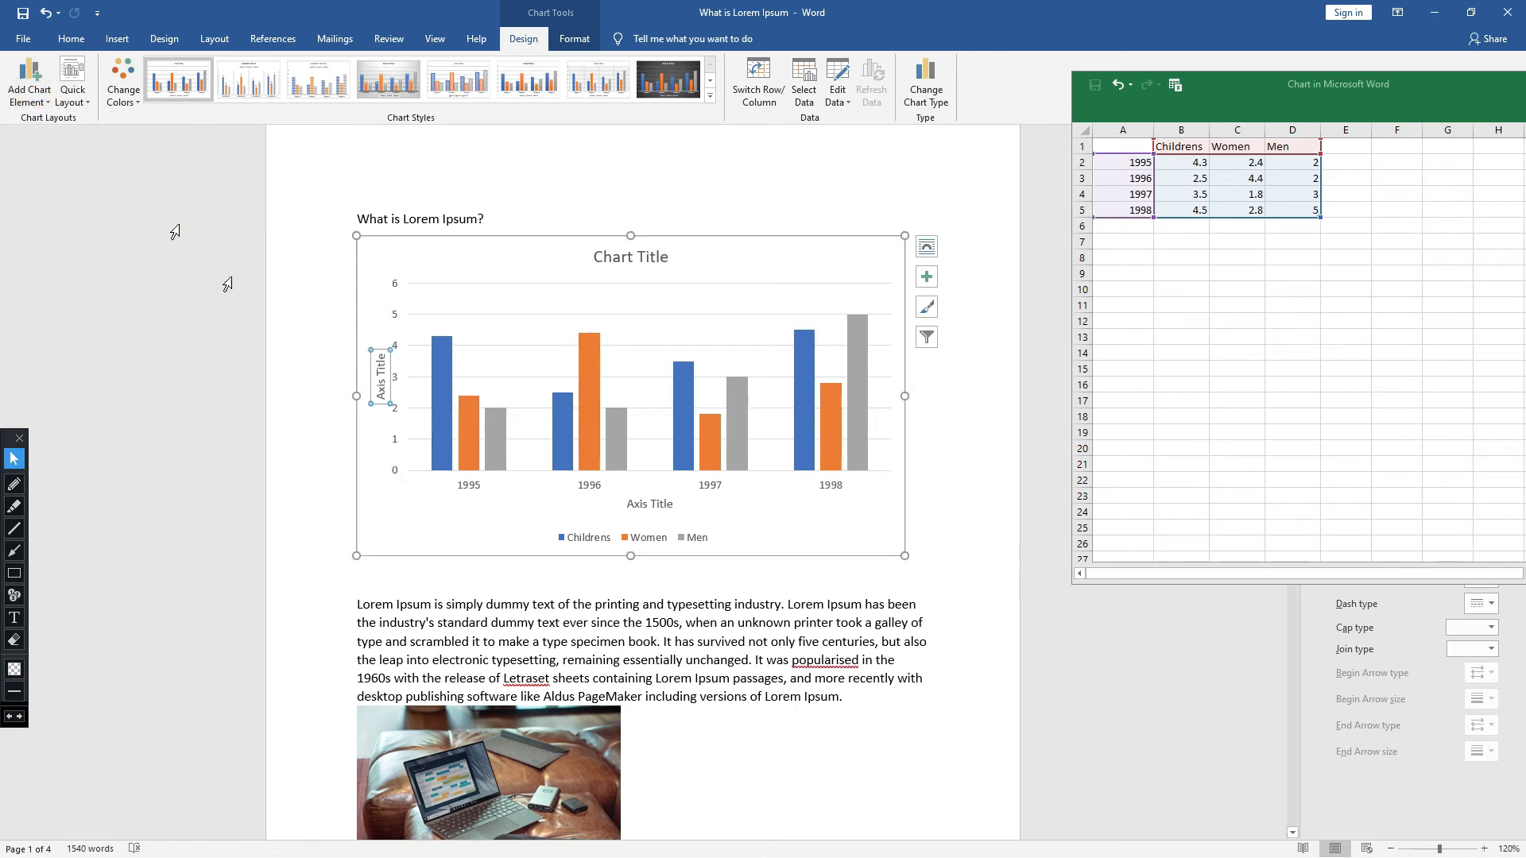
left_click(278, 438)
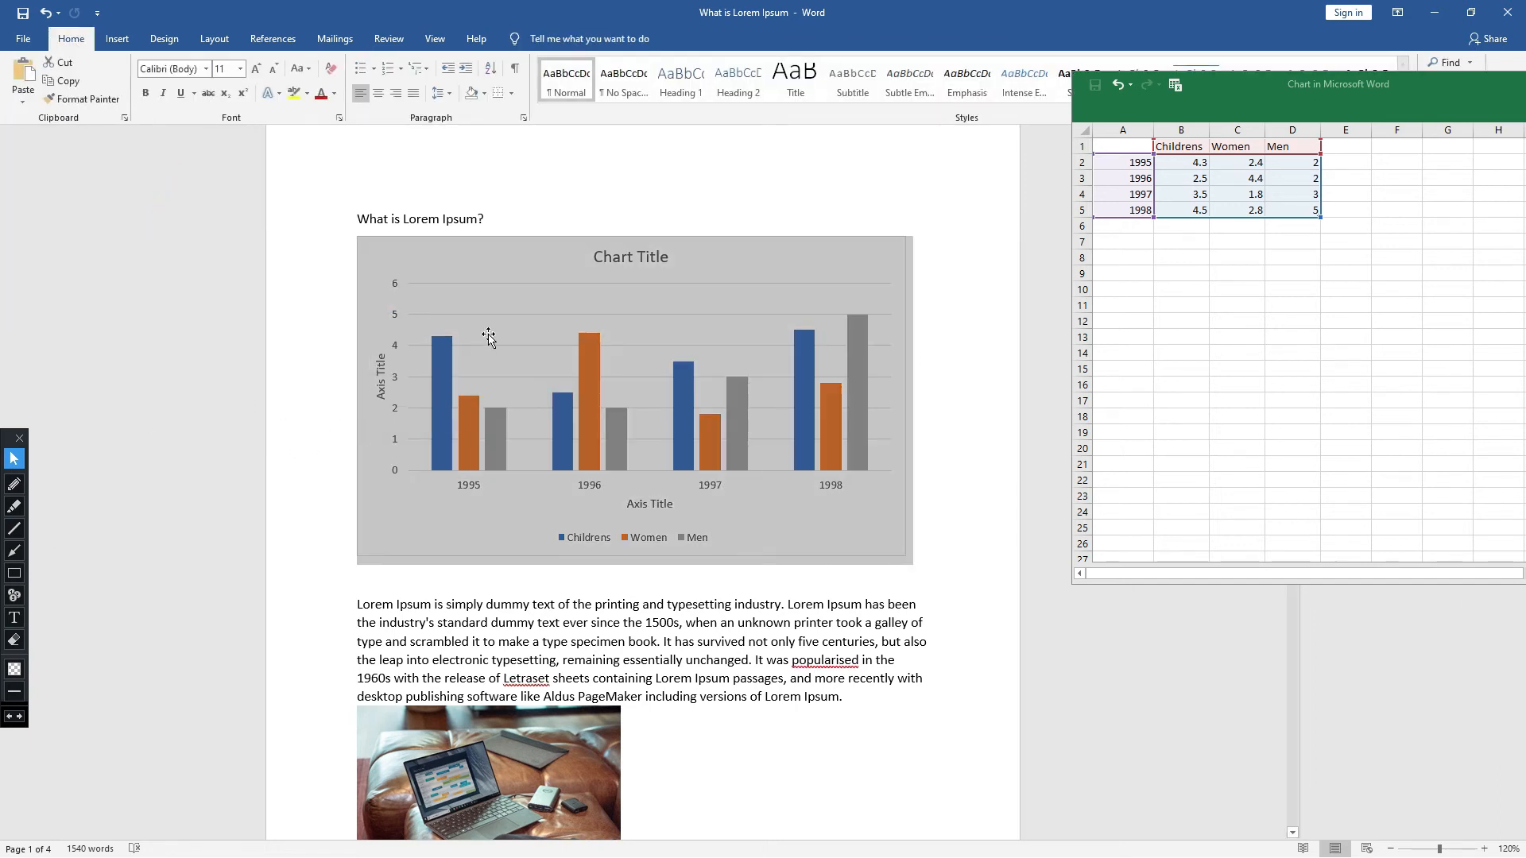
- Outline the vertical and horizontal axis titles with orange rectangle annotations, and remove both markings
left_click(17, 582)
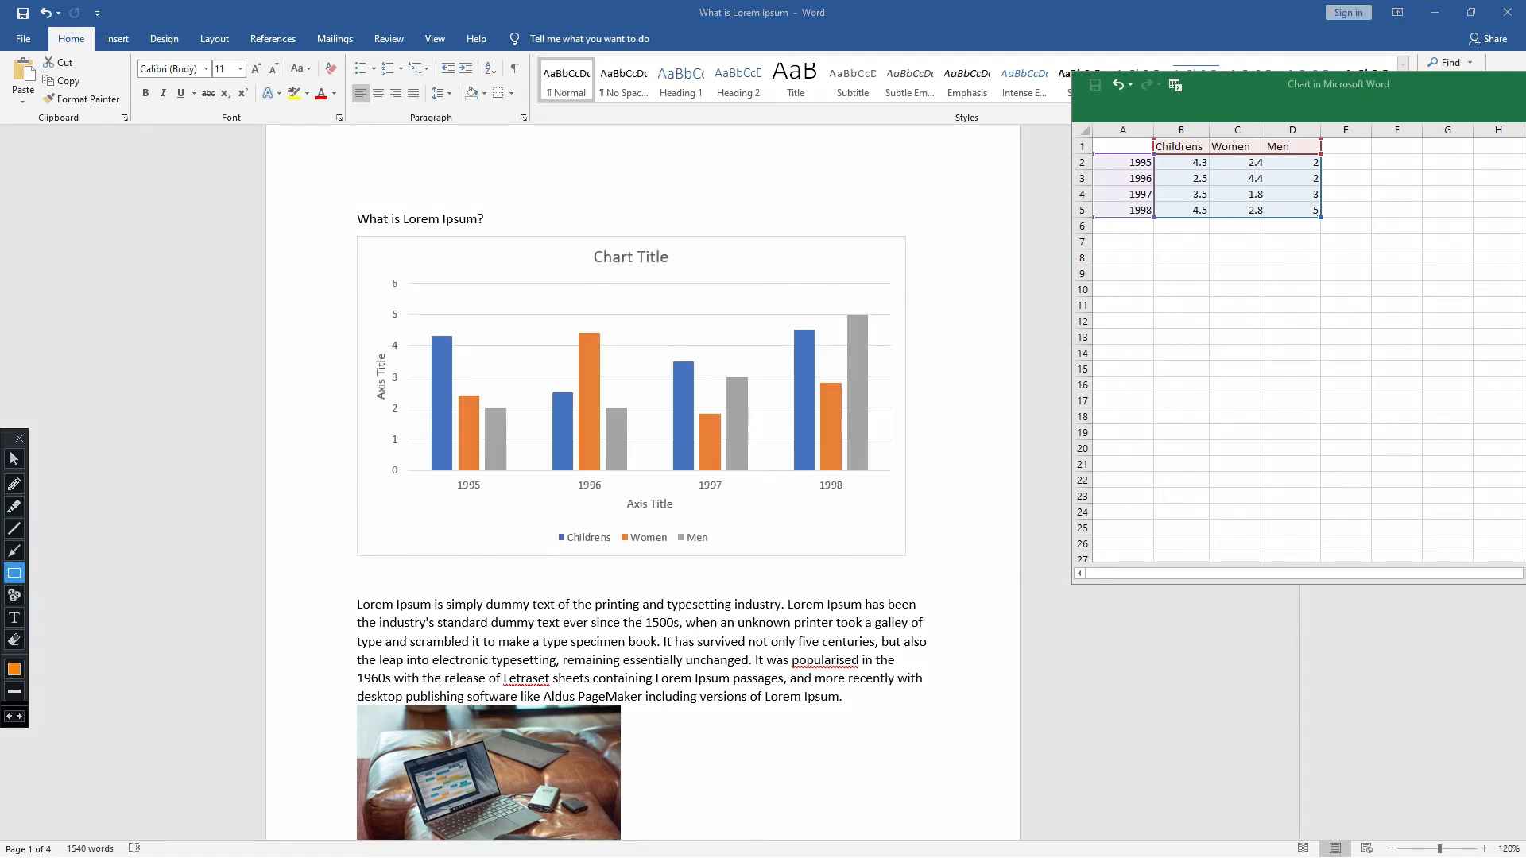
left_click_drag(374, 342, 390, 409)
left_click_drag(619, 494, 719, 519)
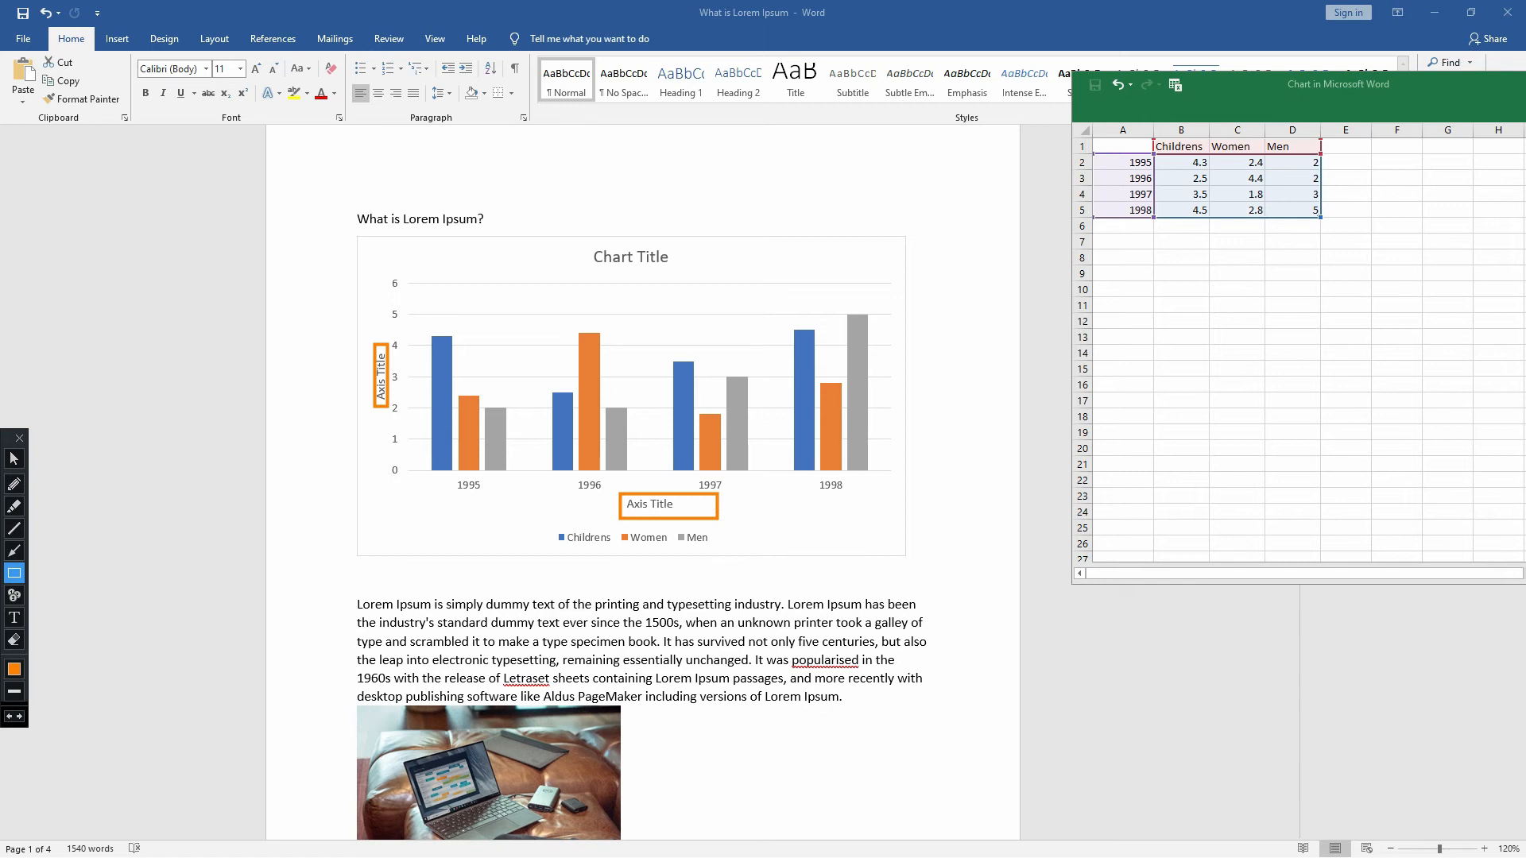
key("ctrl+z")
key("ctrl+z")
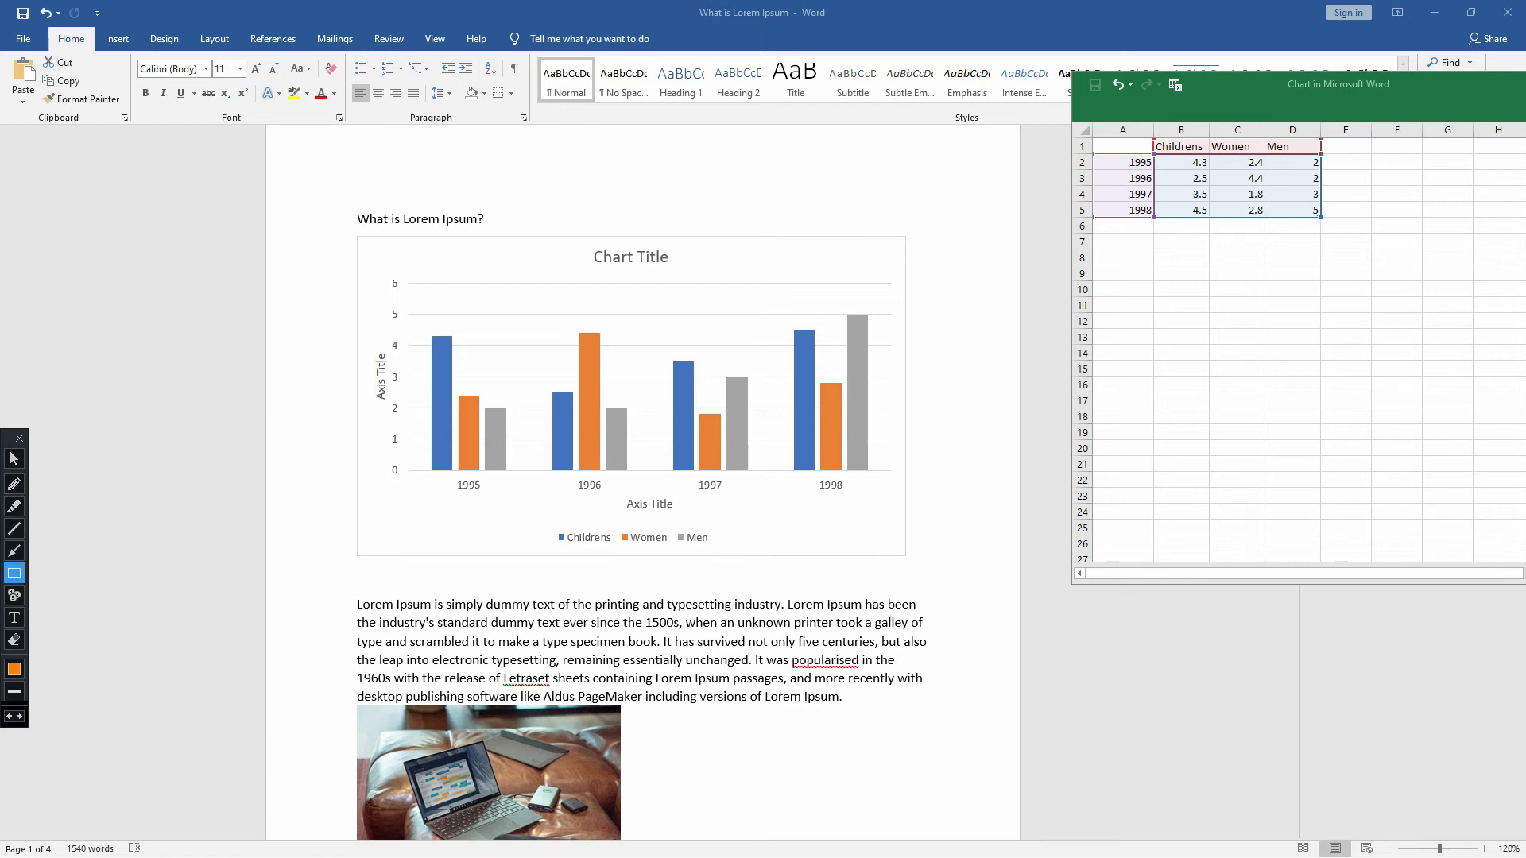
left_click(13, 459)
- Add data labels to the column chart using the Center position
left_click(495, 330)
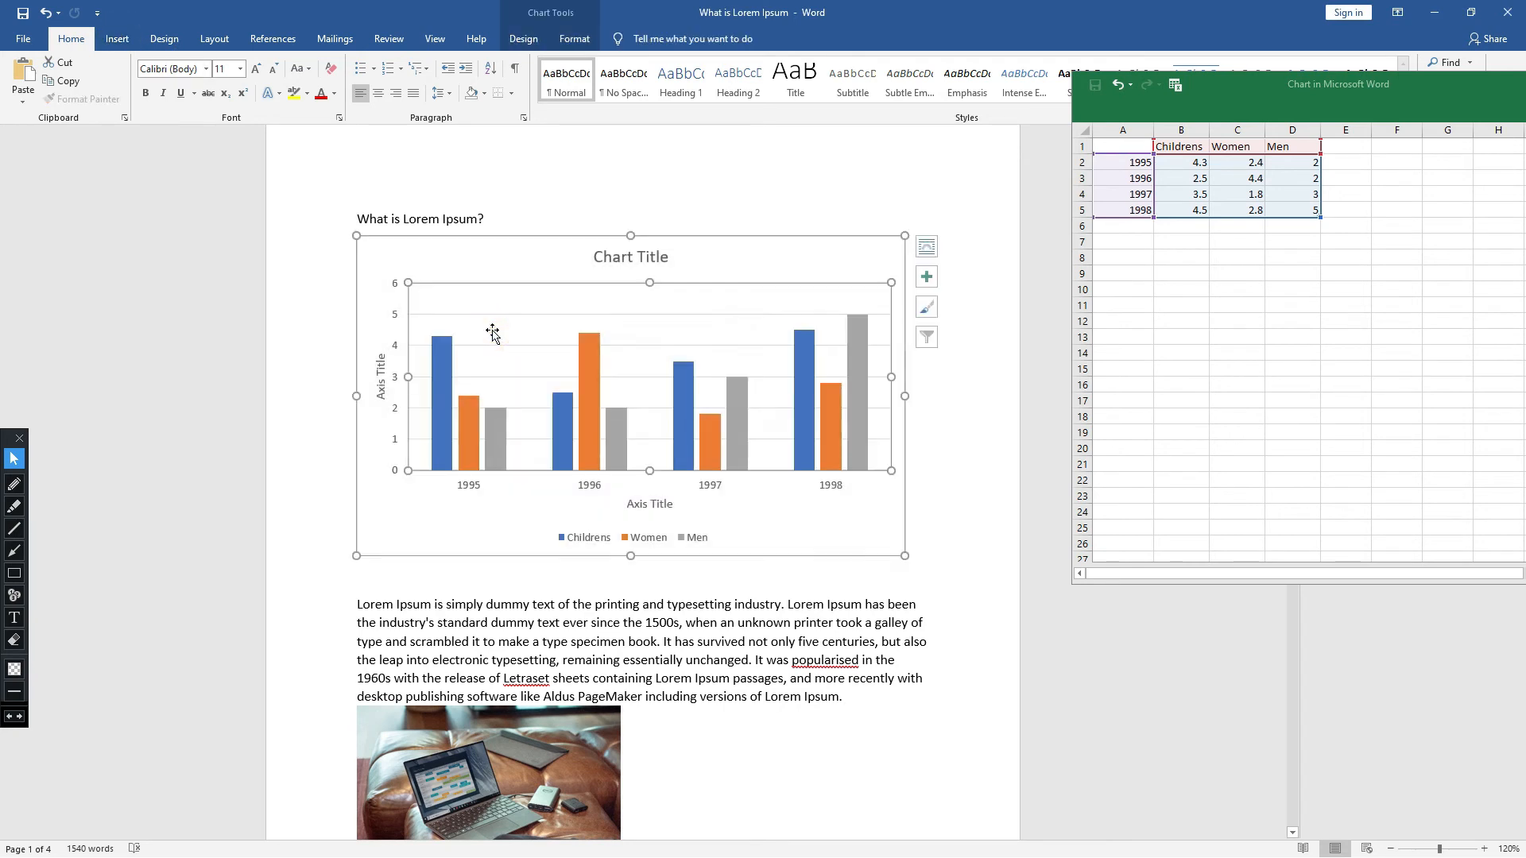
left_click(371, 260)
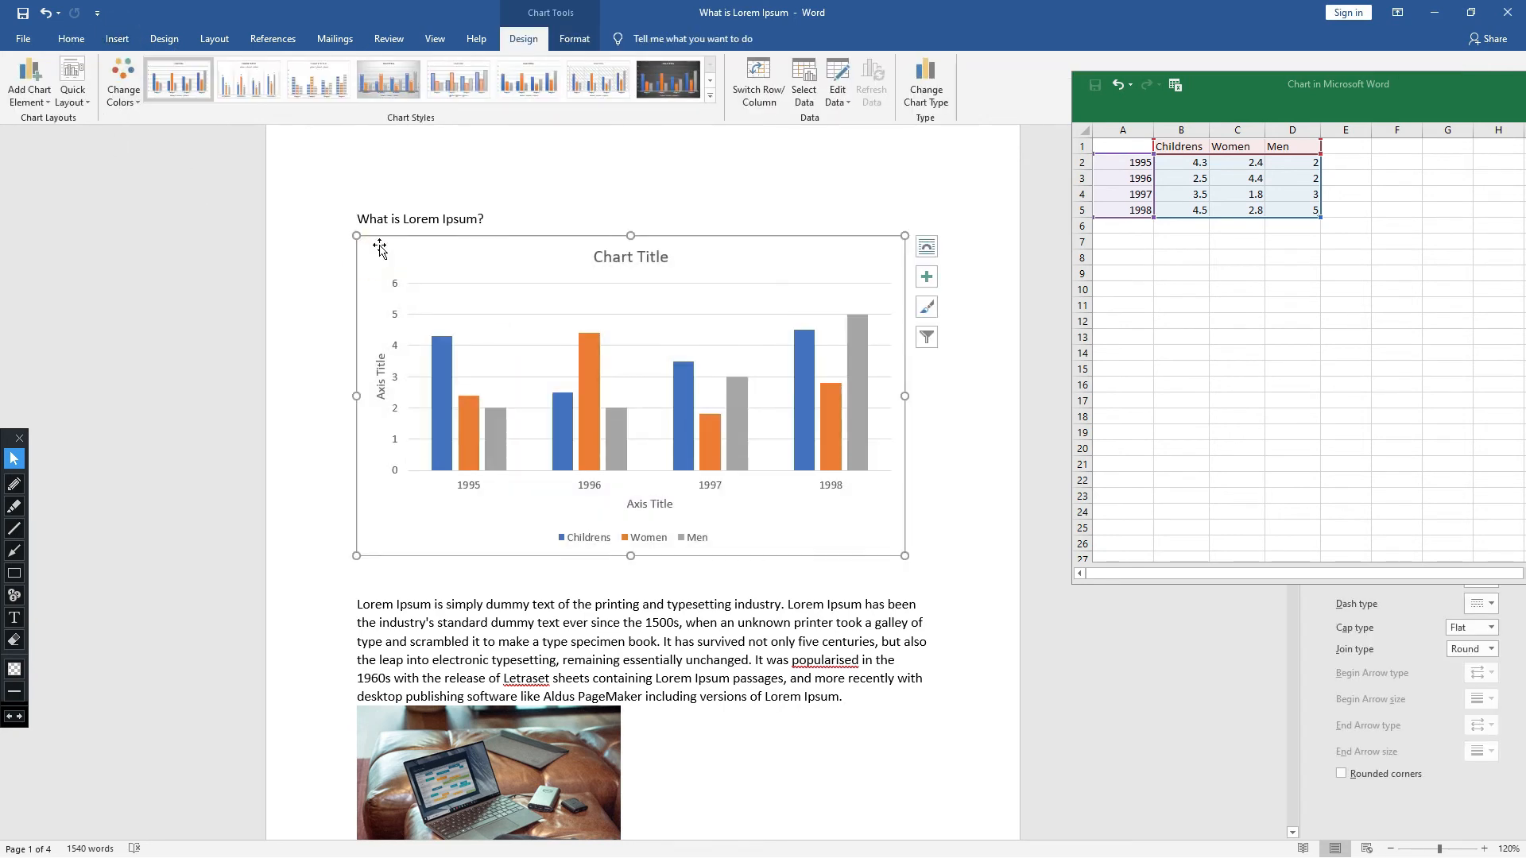
left_click(44, 99)
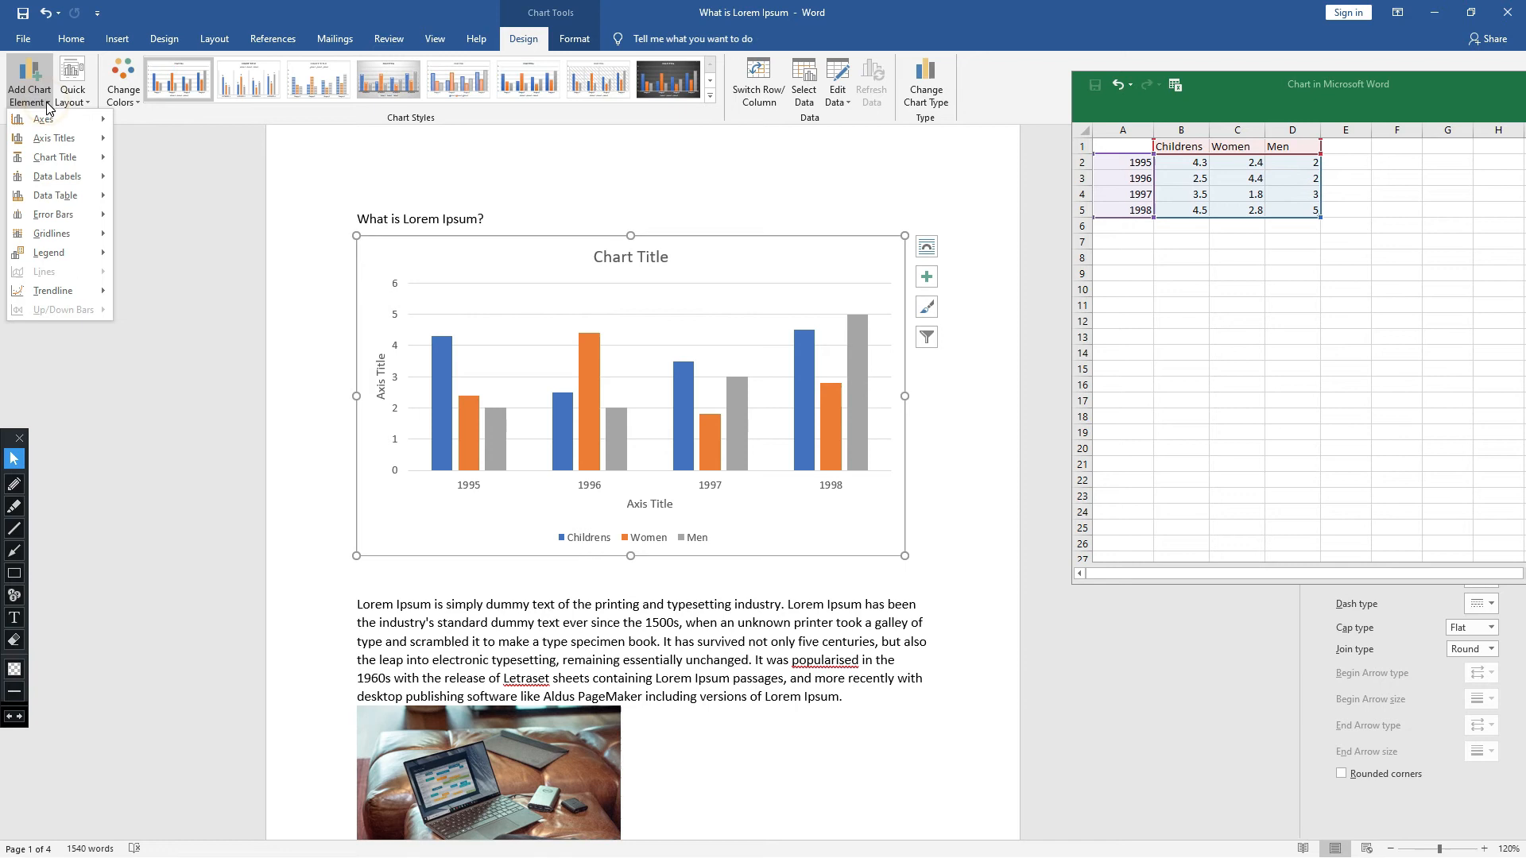
mouse_move(62, 168)
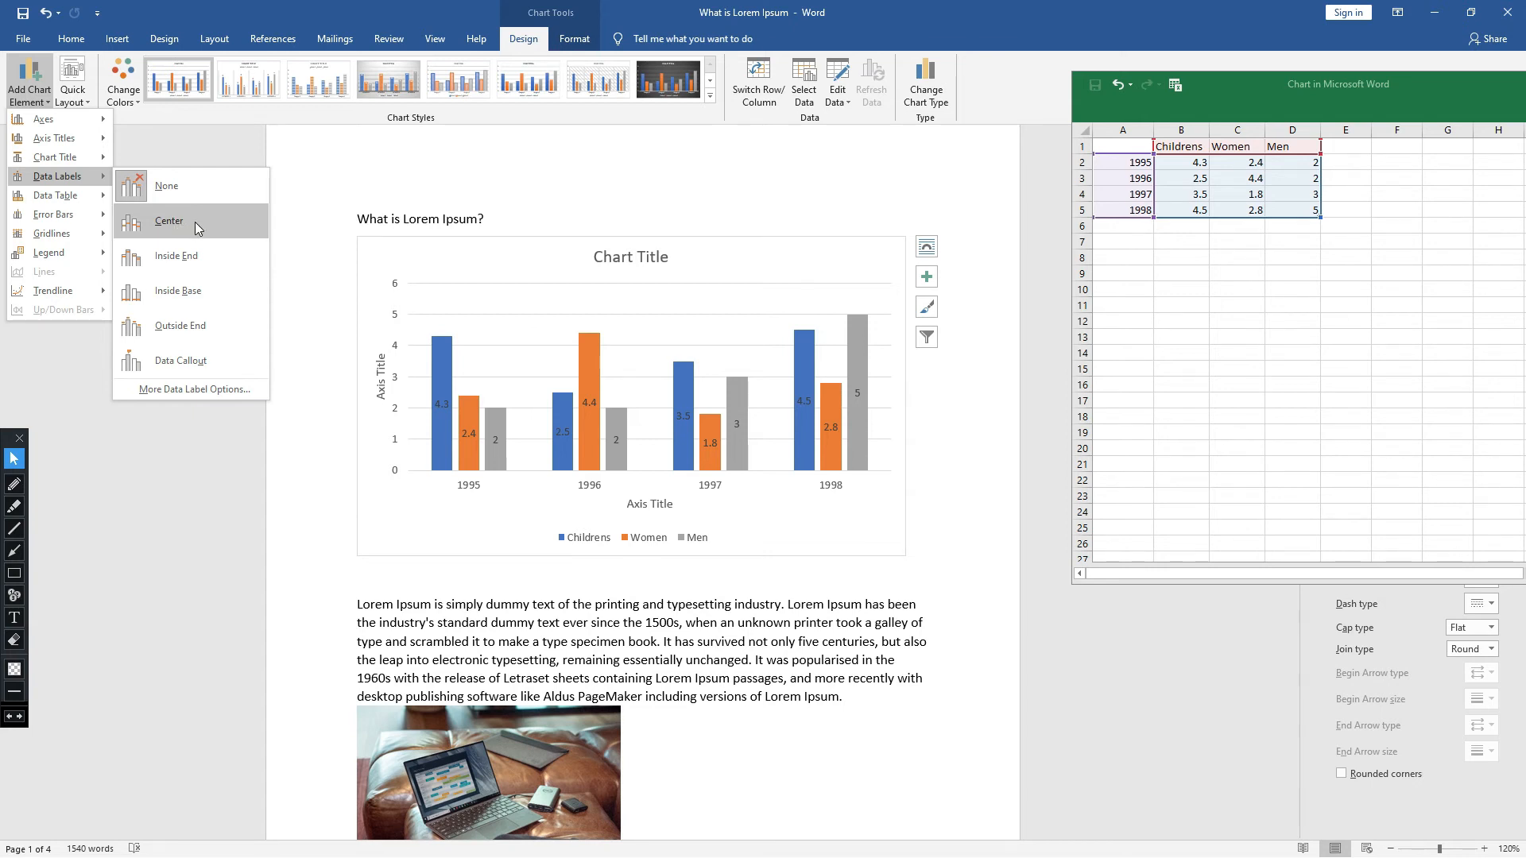
left_click(197, 228)
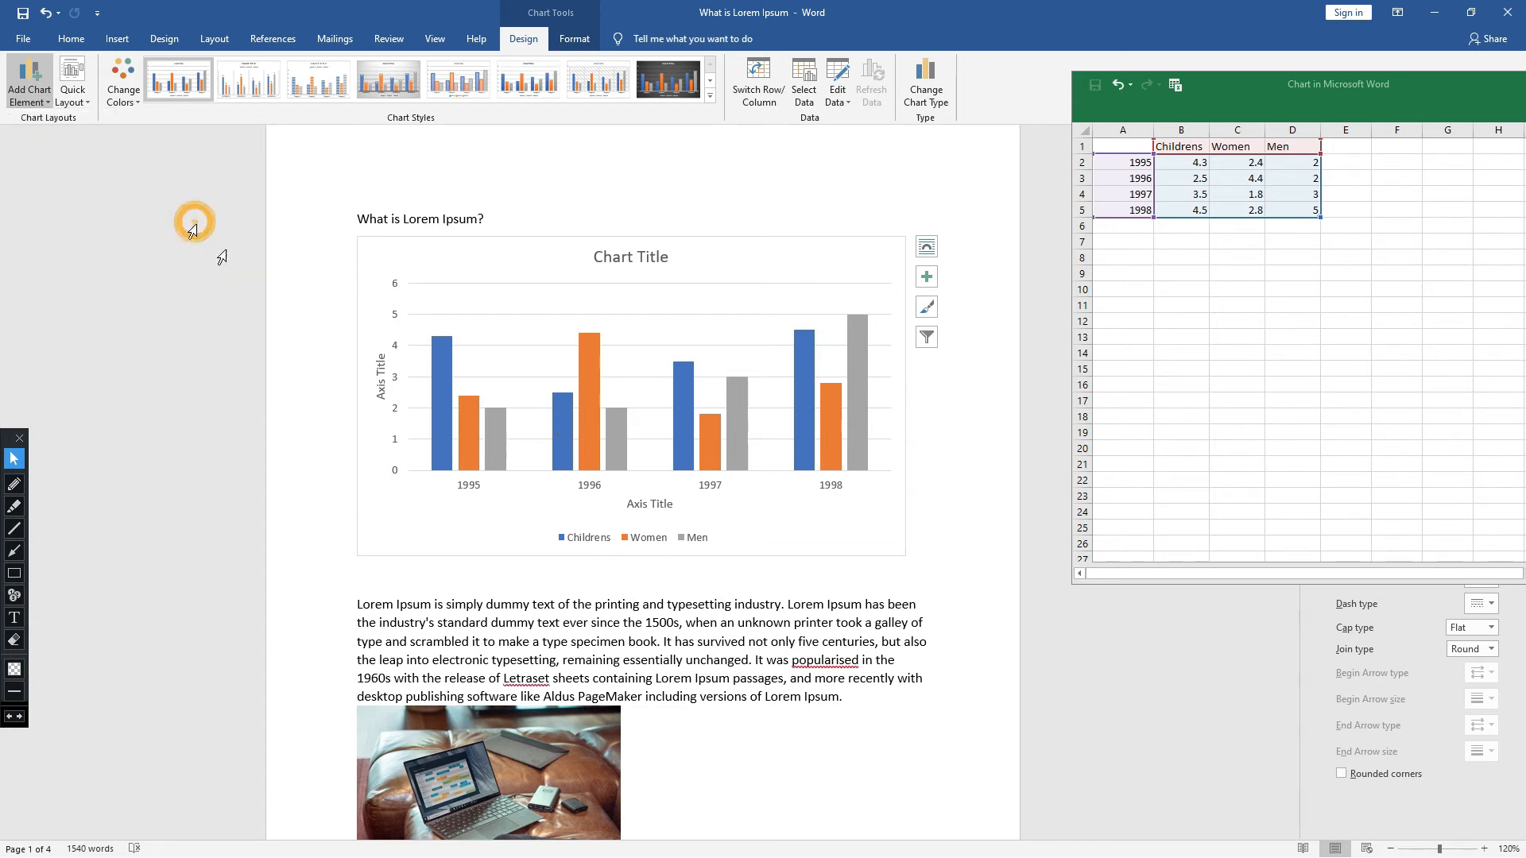
- Place numbered markers 1 to 4 on the data labels of the first four columns, and remove them
left_click(14, 595)
left_click(443, 415)
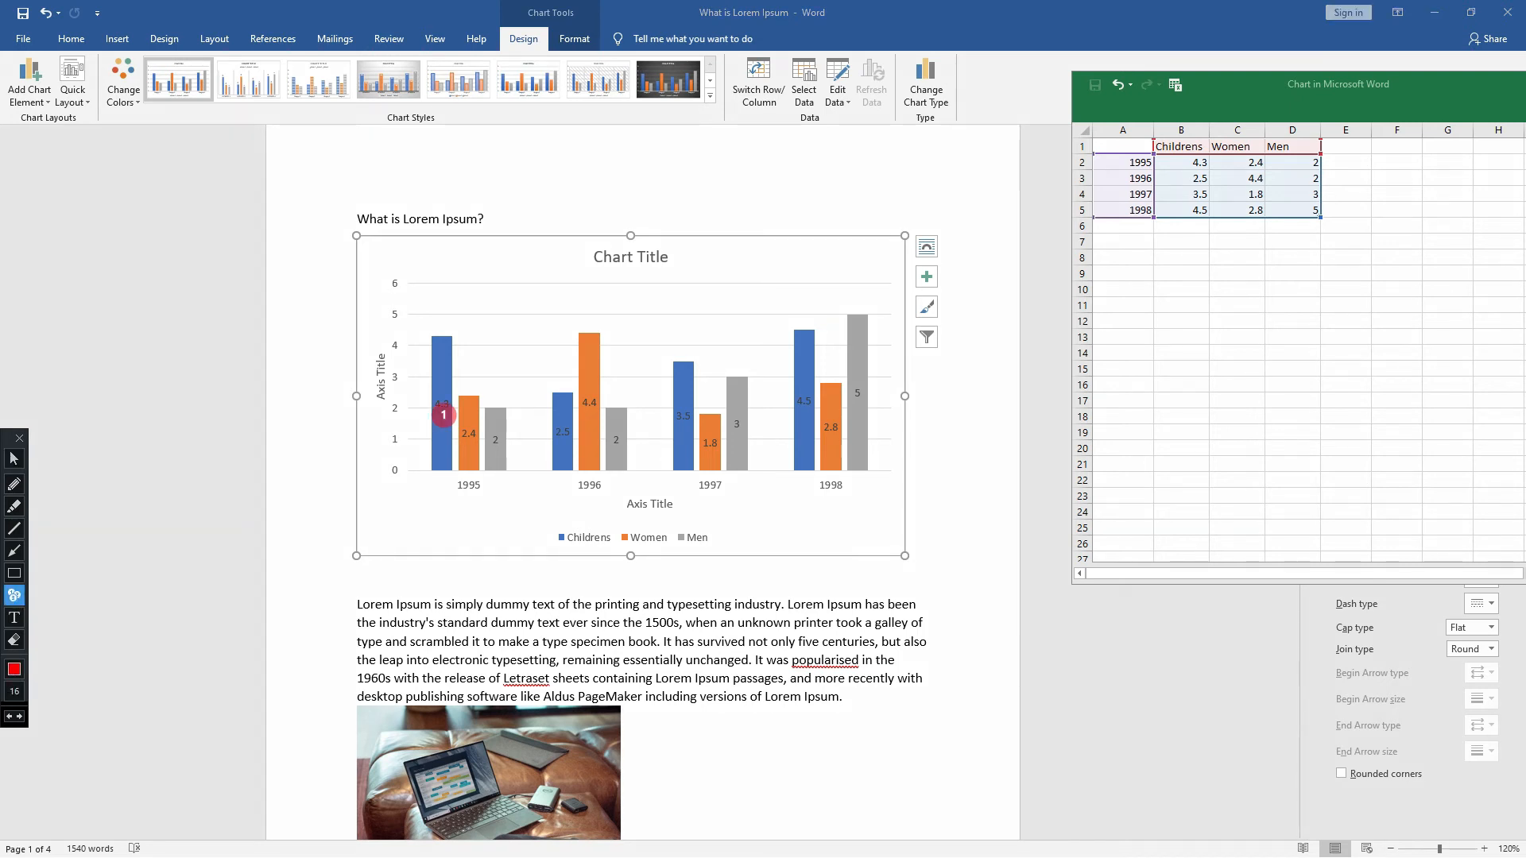
left_click(470, 459)
left_click(499, 453)
left_click(566, 446)
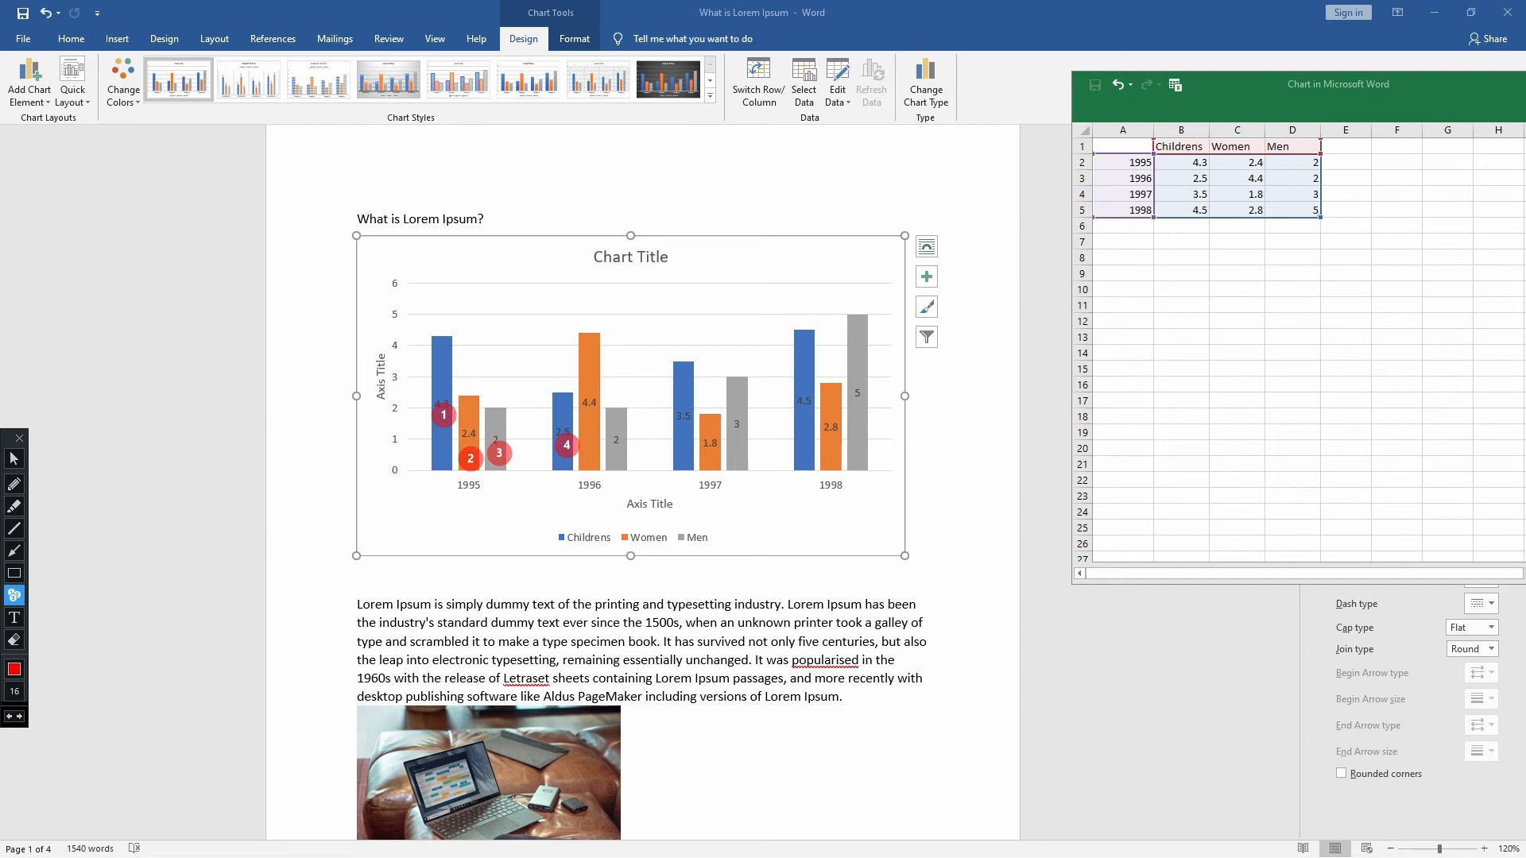
key("ctrl+z")
key("ctrl+z")
key("ctrl+z")
key("ctrl+z")
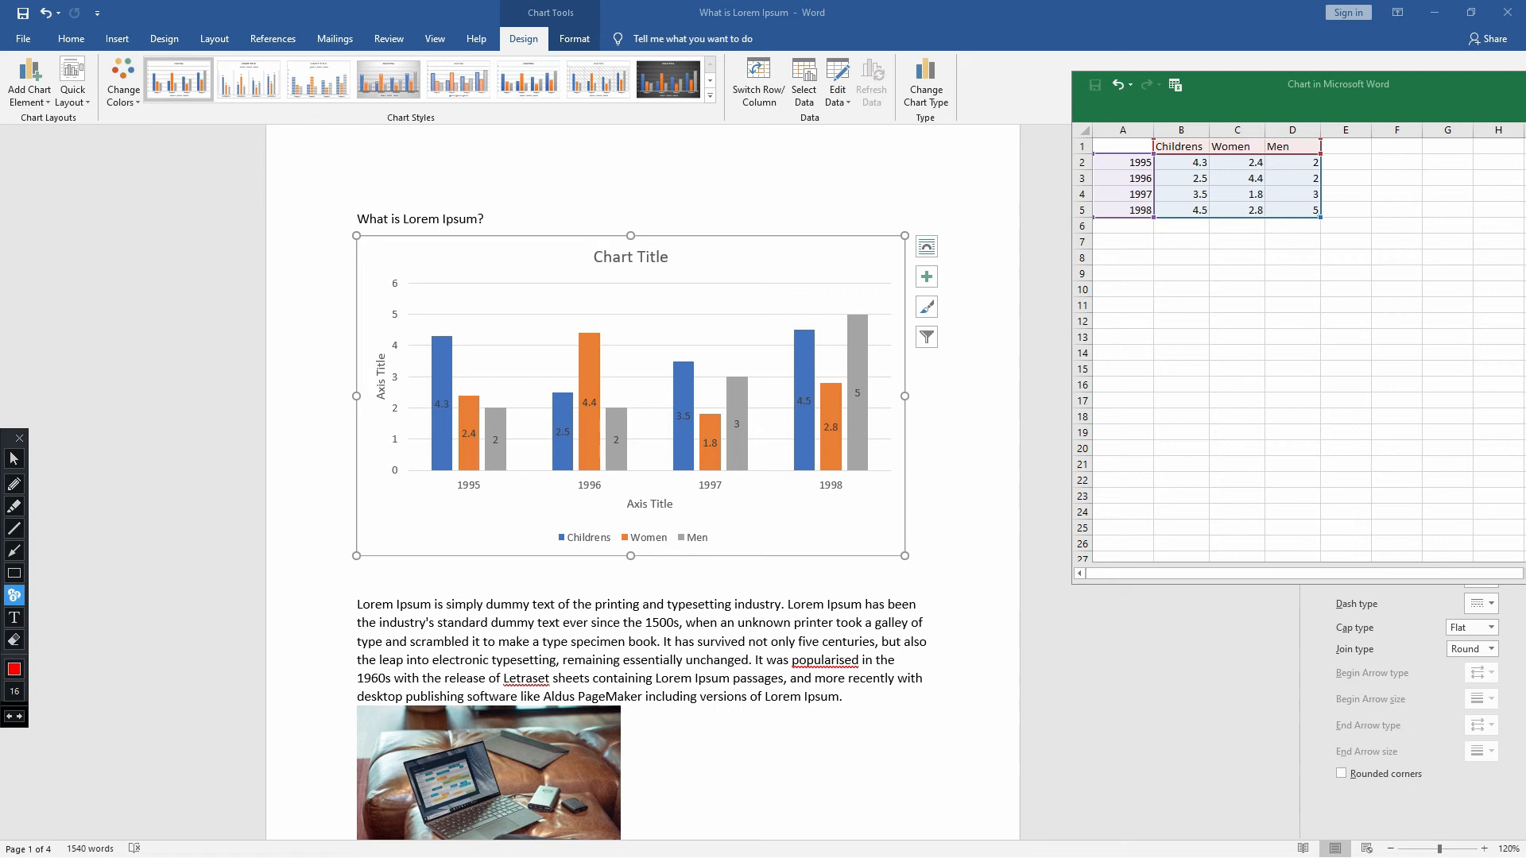
left_click(13, 459)
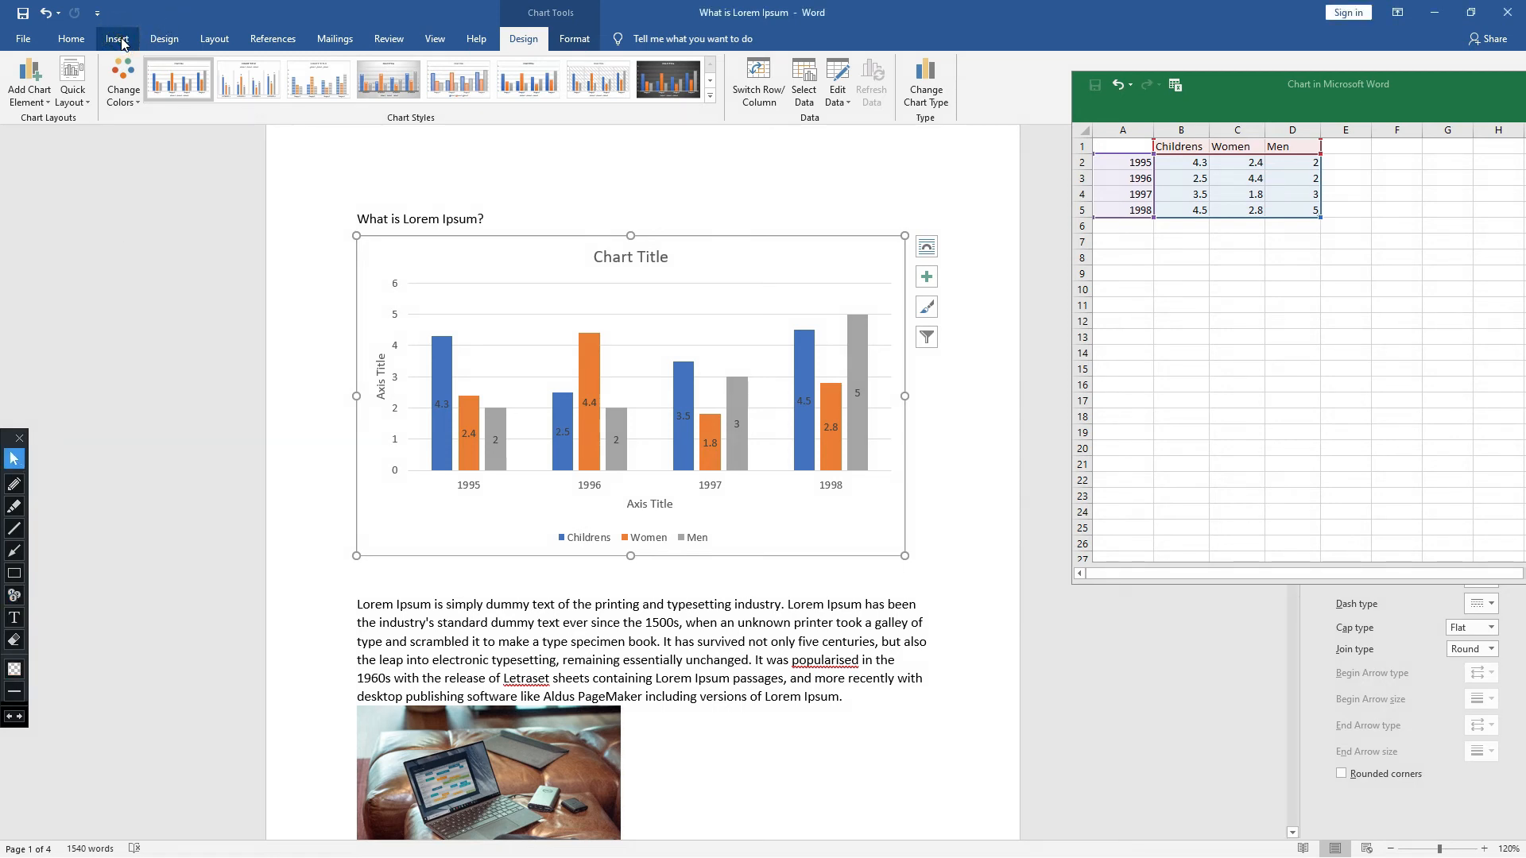
- Review the error bar and legend options available for the chart without applying any
left_click(492, 350)
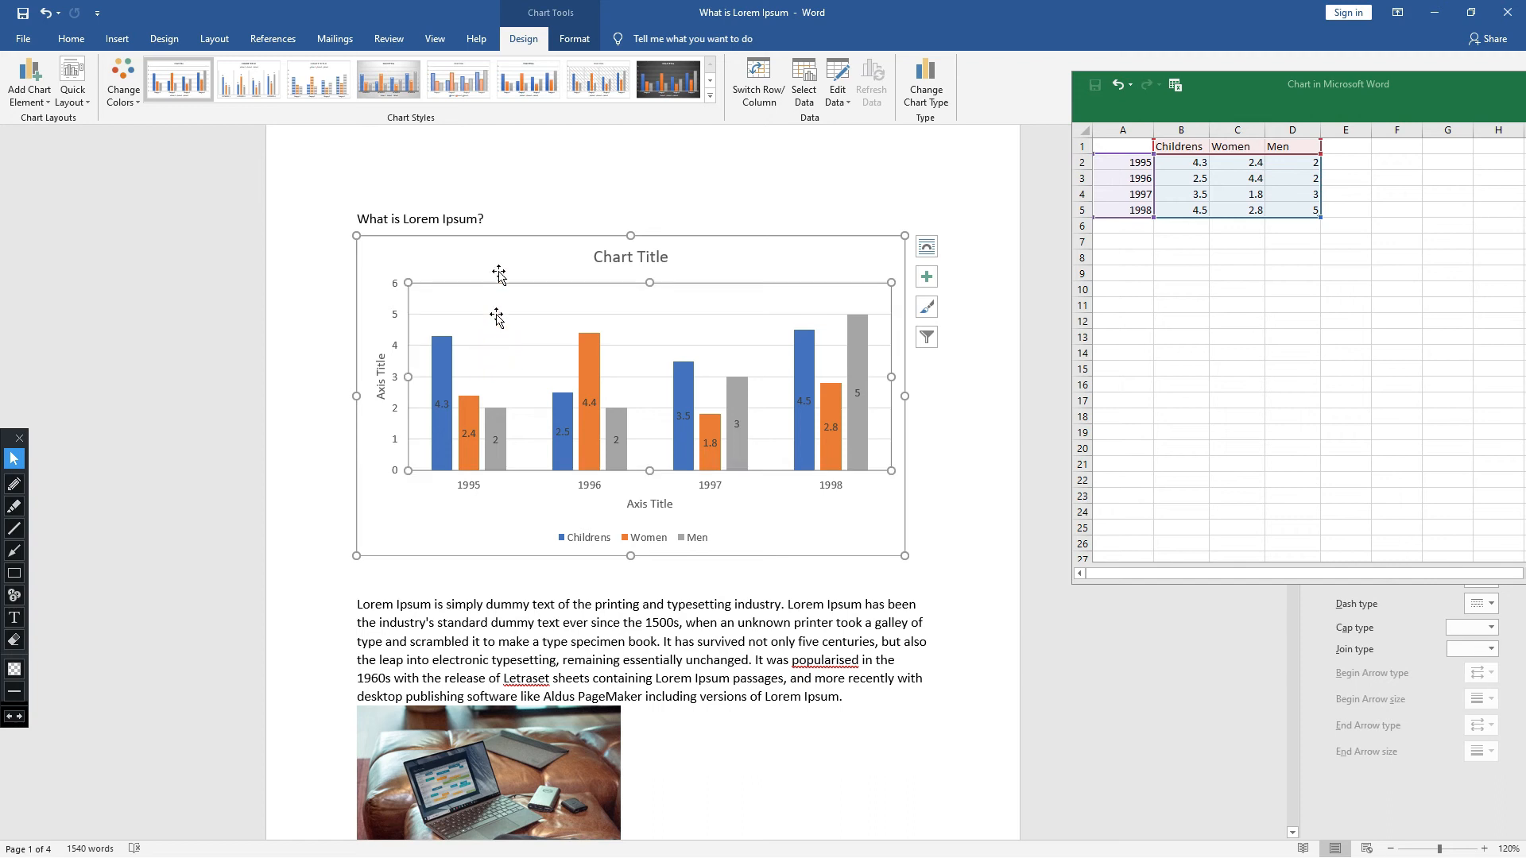
left_click(29, 87)
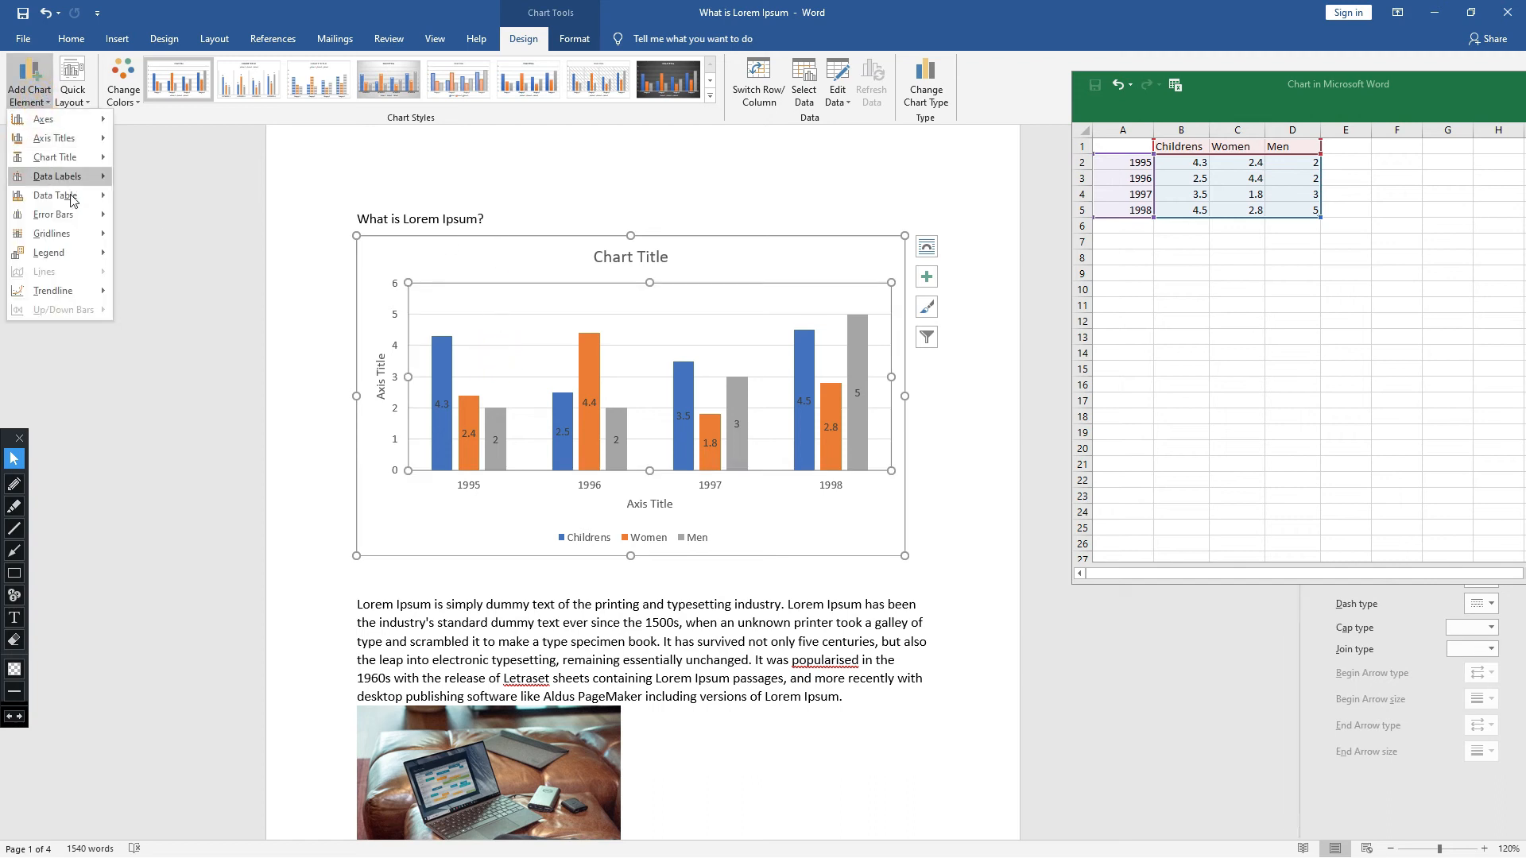
mouse_move(73, 213)
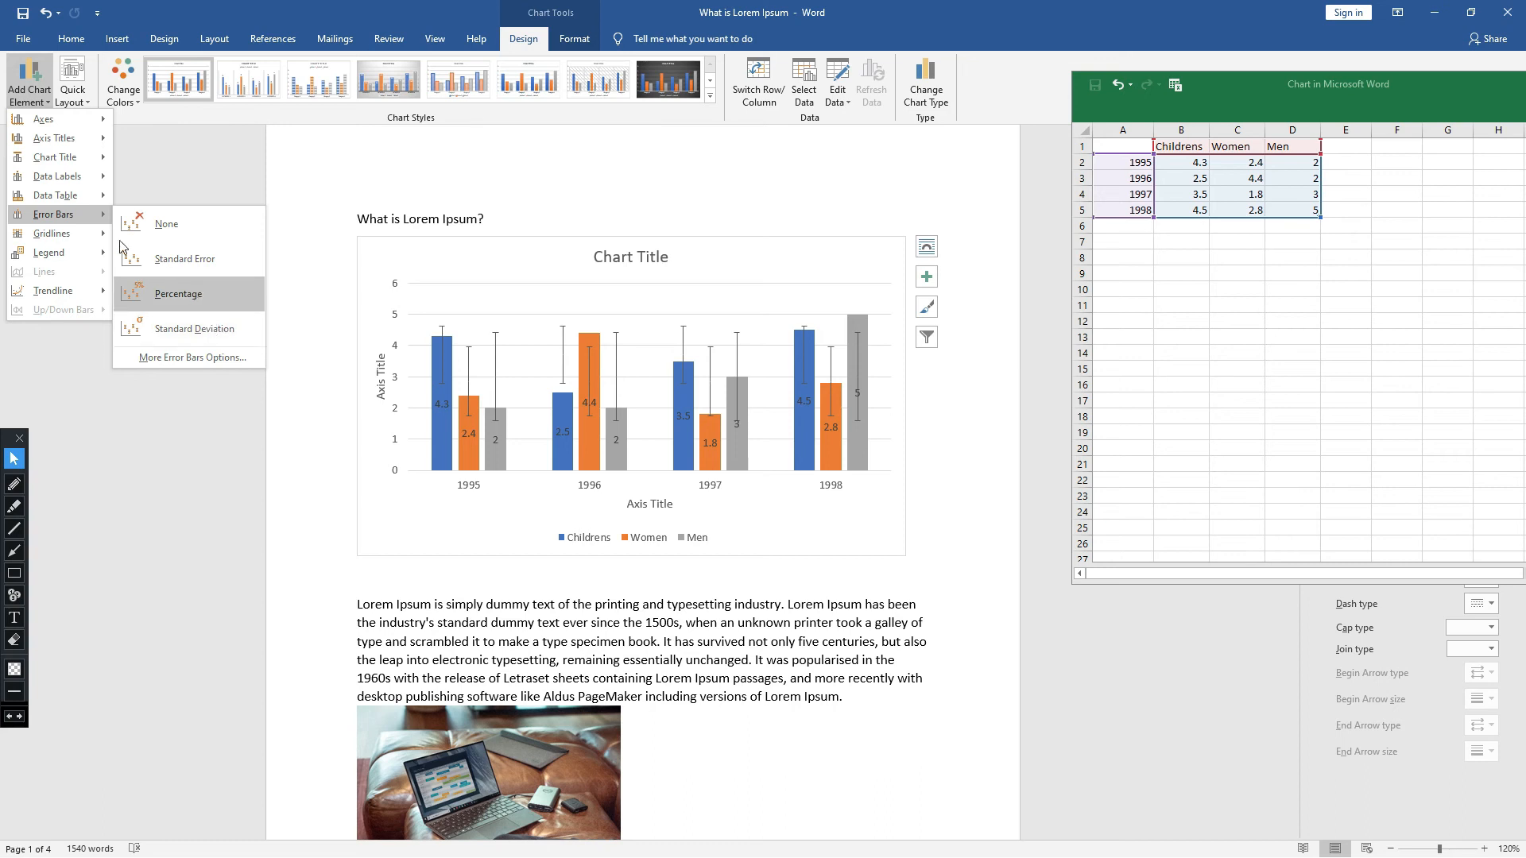
mouse_move(86, 243)
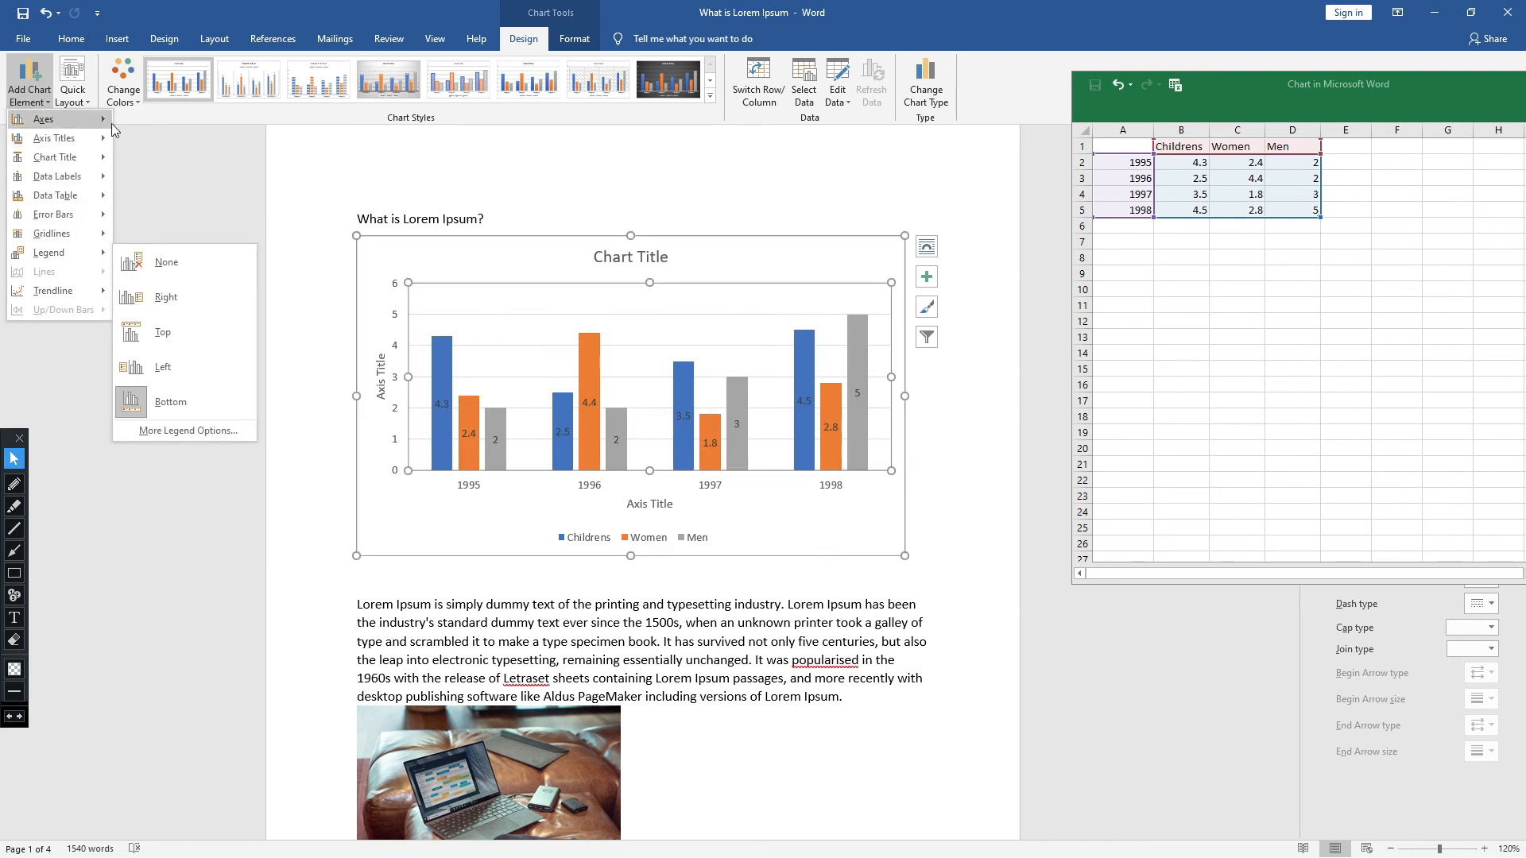
left_click(137, 146)
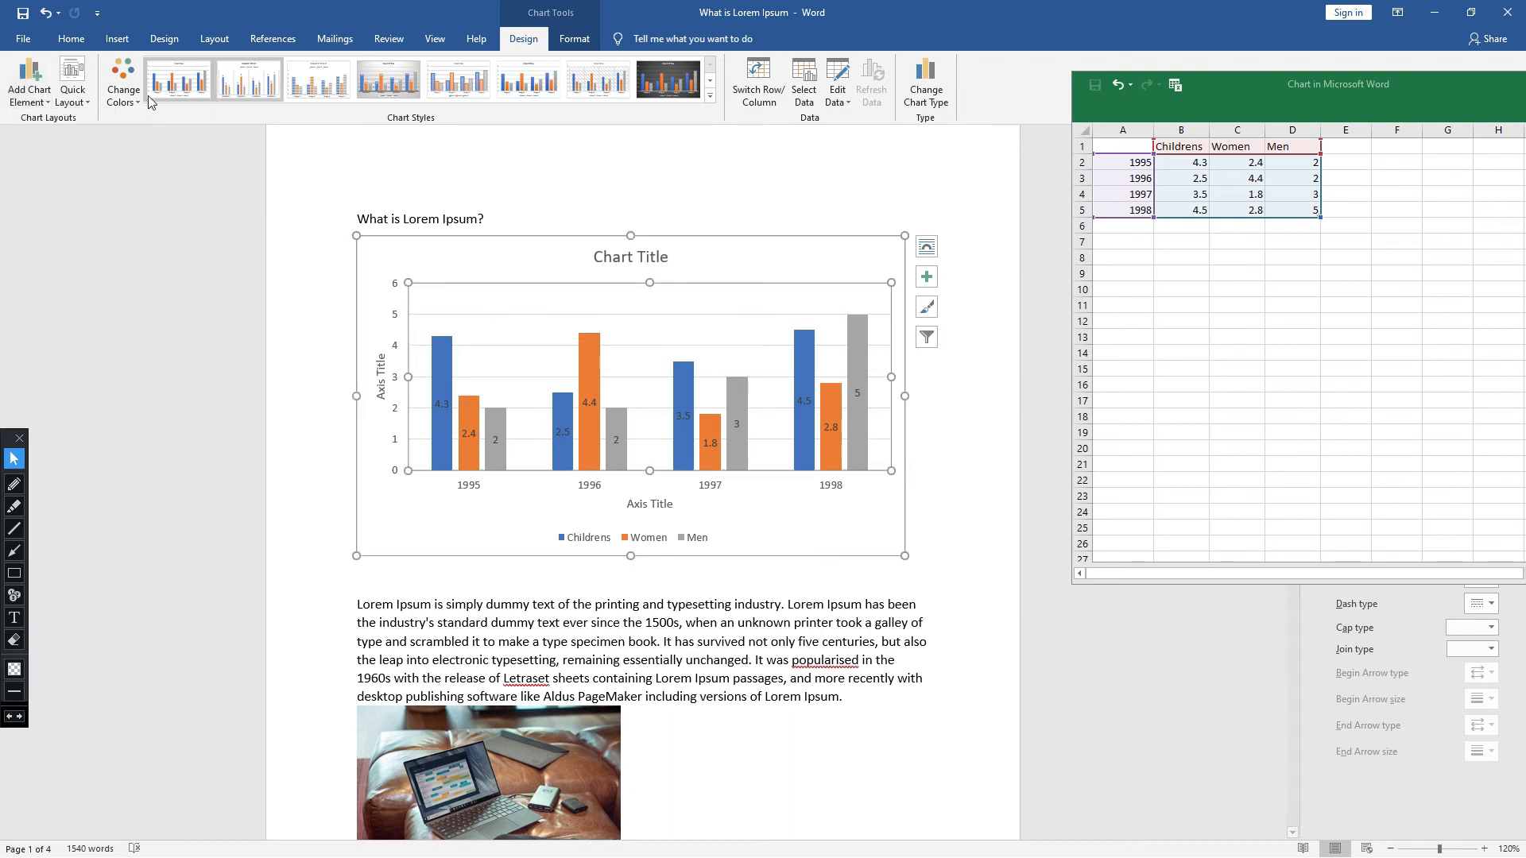
- Delete the clustered column chart and insert a basic Line chart in its place
left_click(545, 247)
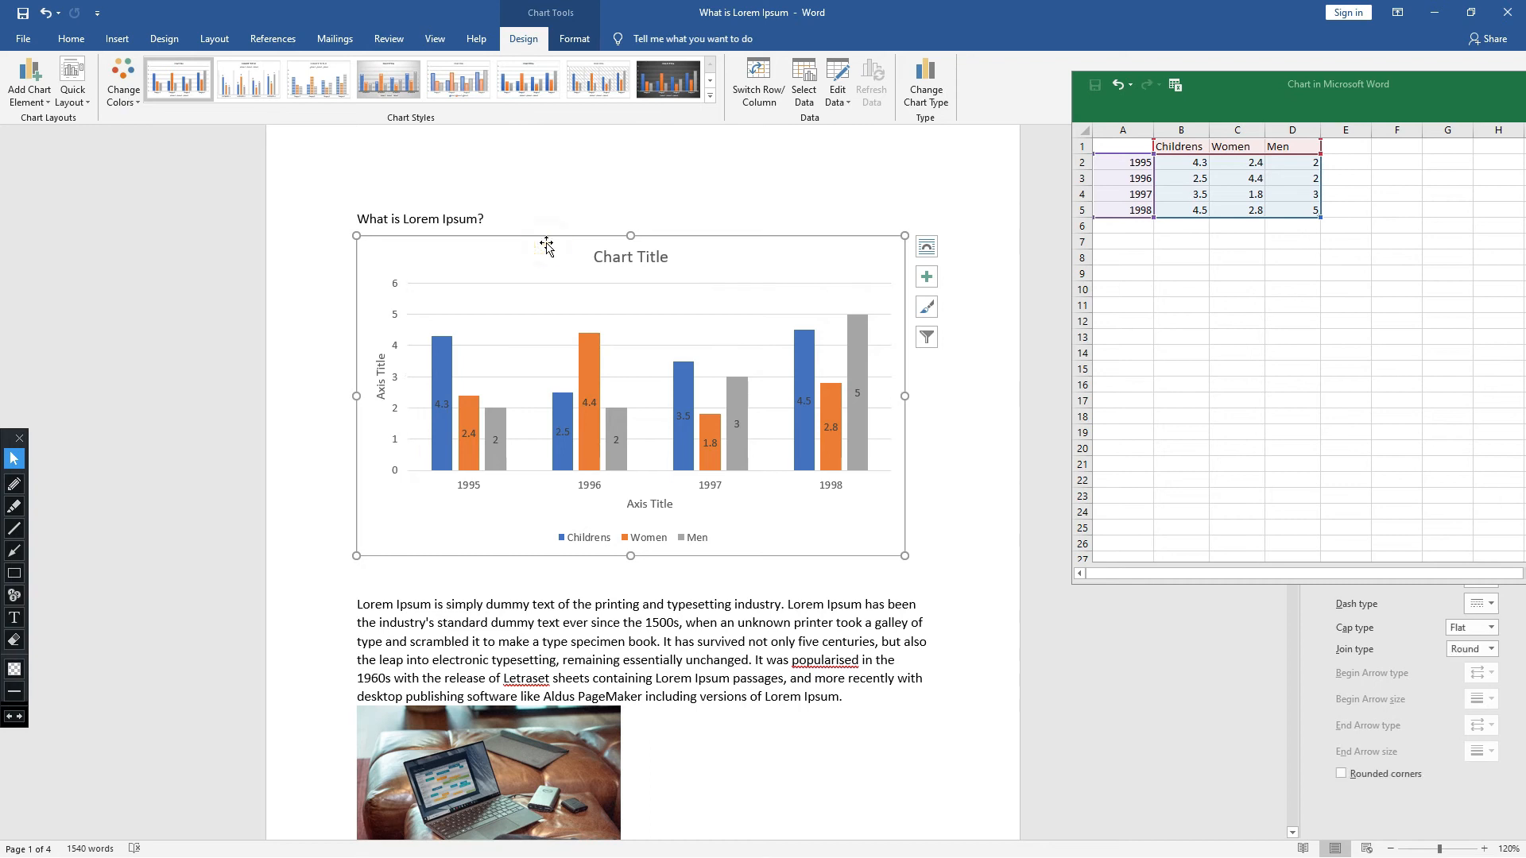
key("Delete")
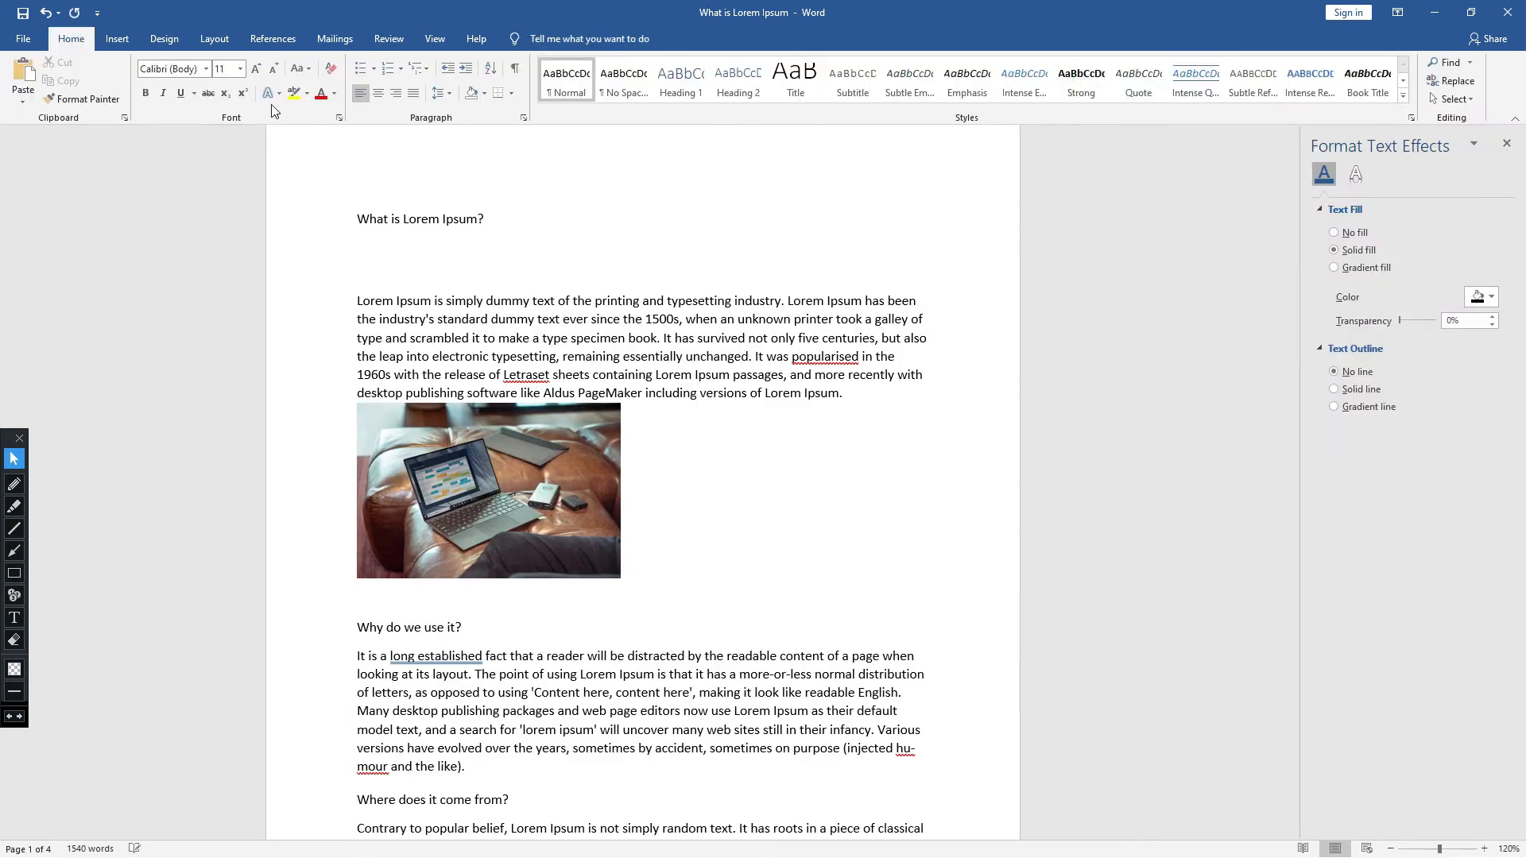
left_click(120, 39)
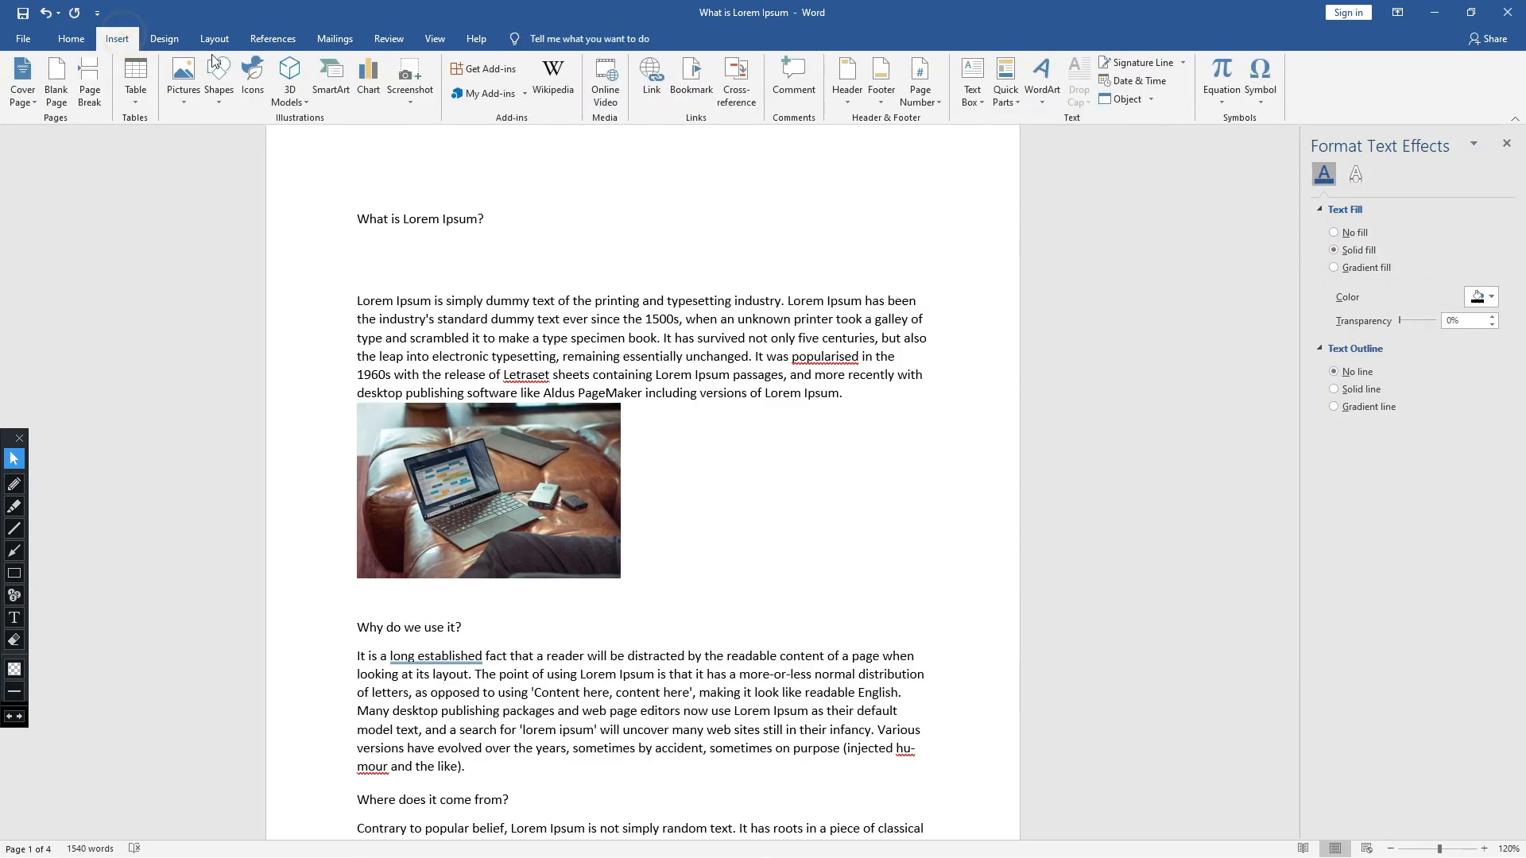
left_click(371, 94)
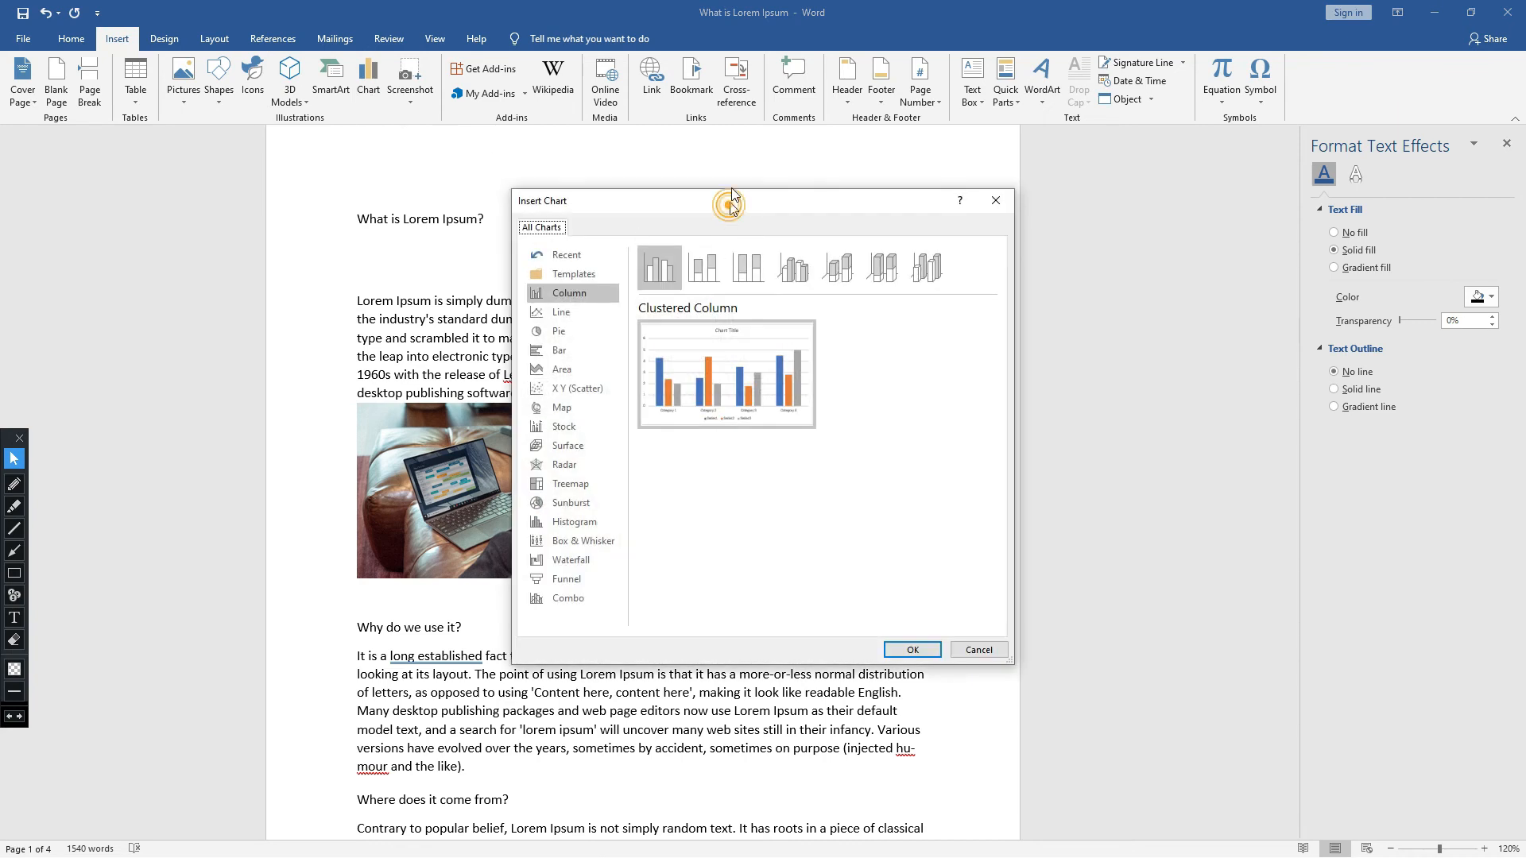
left_click_drag(731, 200, 798, 93)
left_click(628, 205)
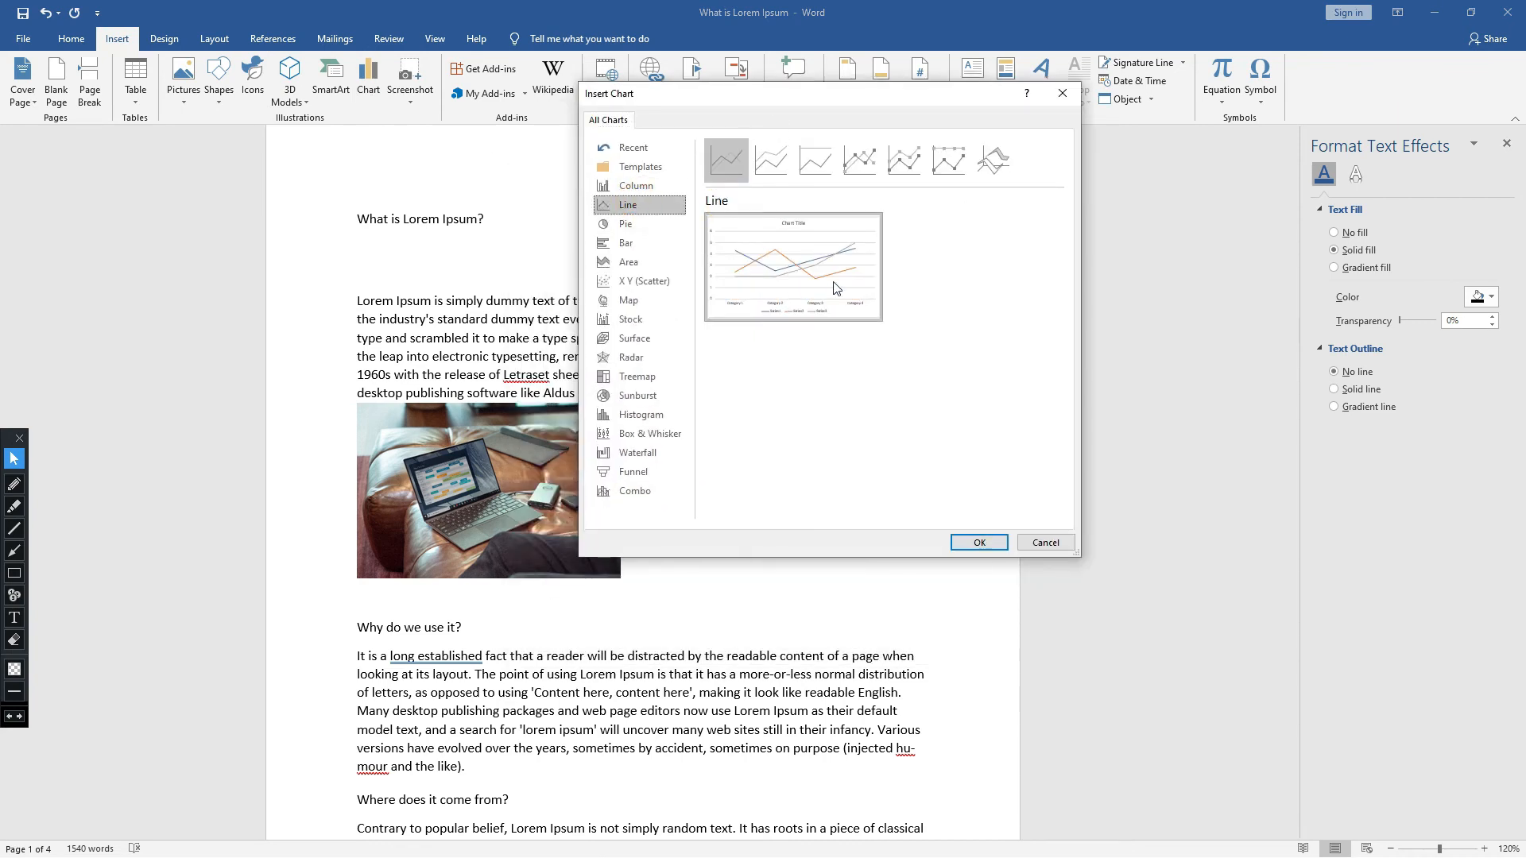
left_click(979, 544)
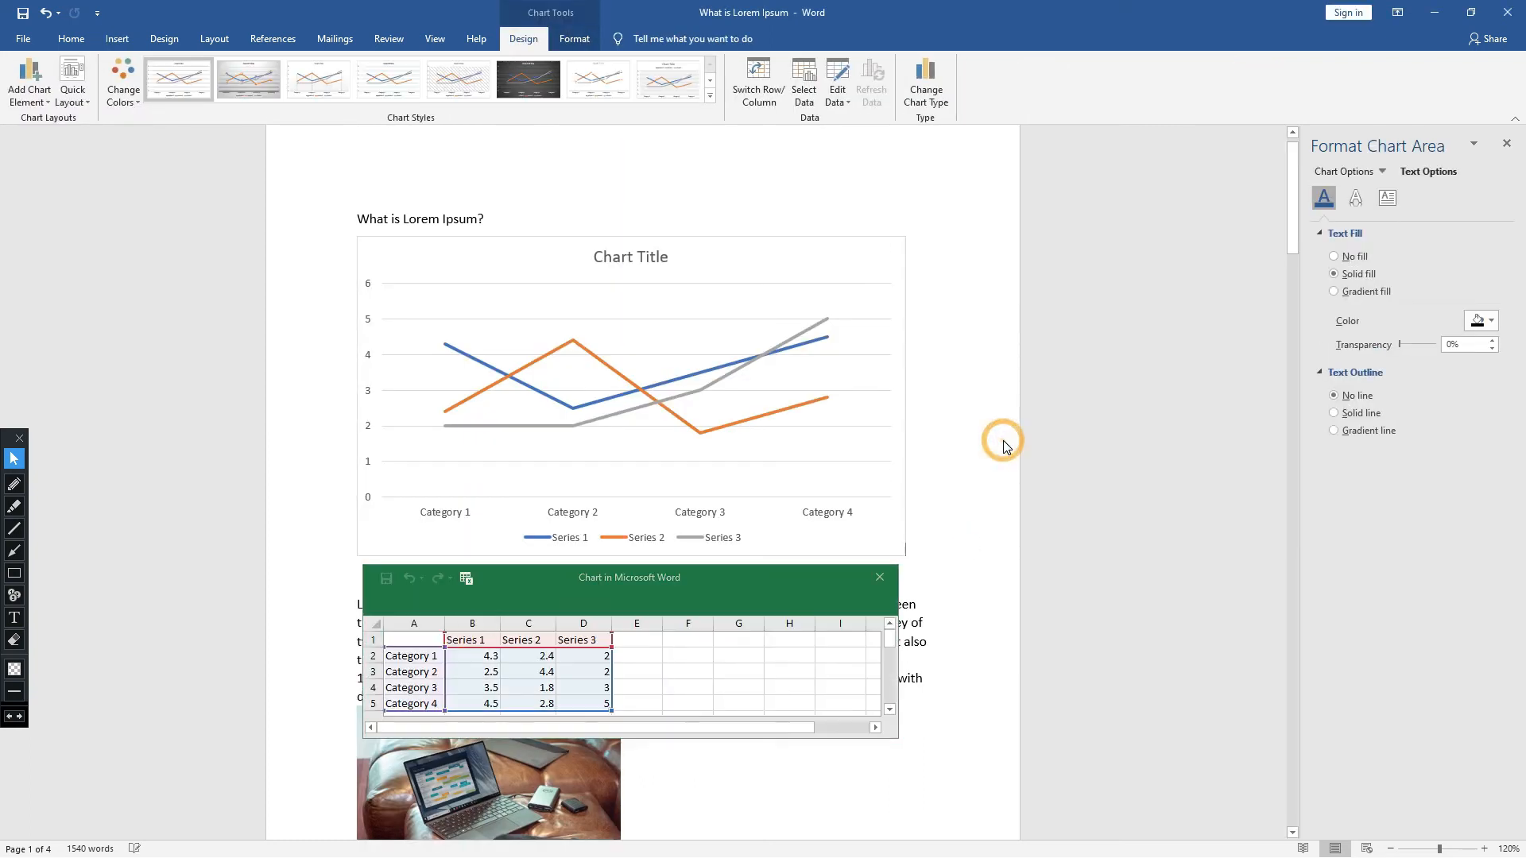
- Dismiss the product key prompt, and move and enlarge the chart's data sheet beside the line chart
left_click(1005, 447)
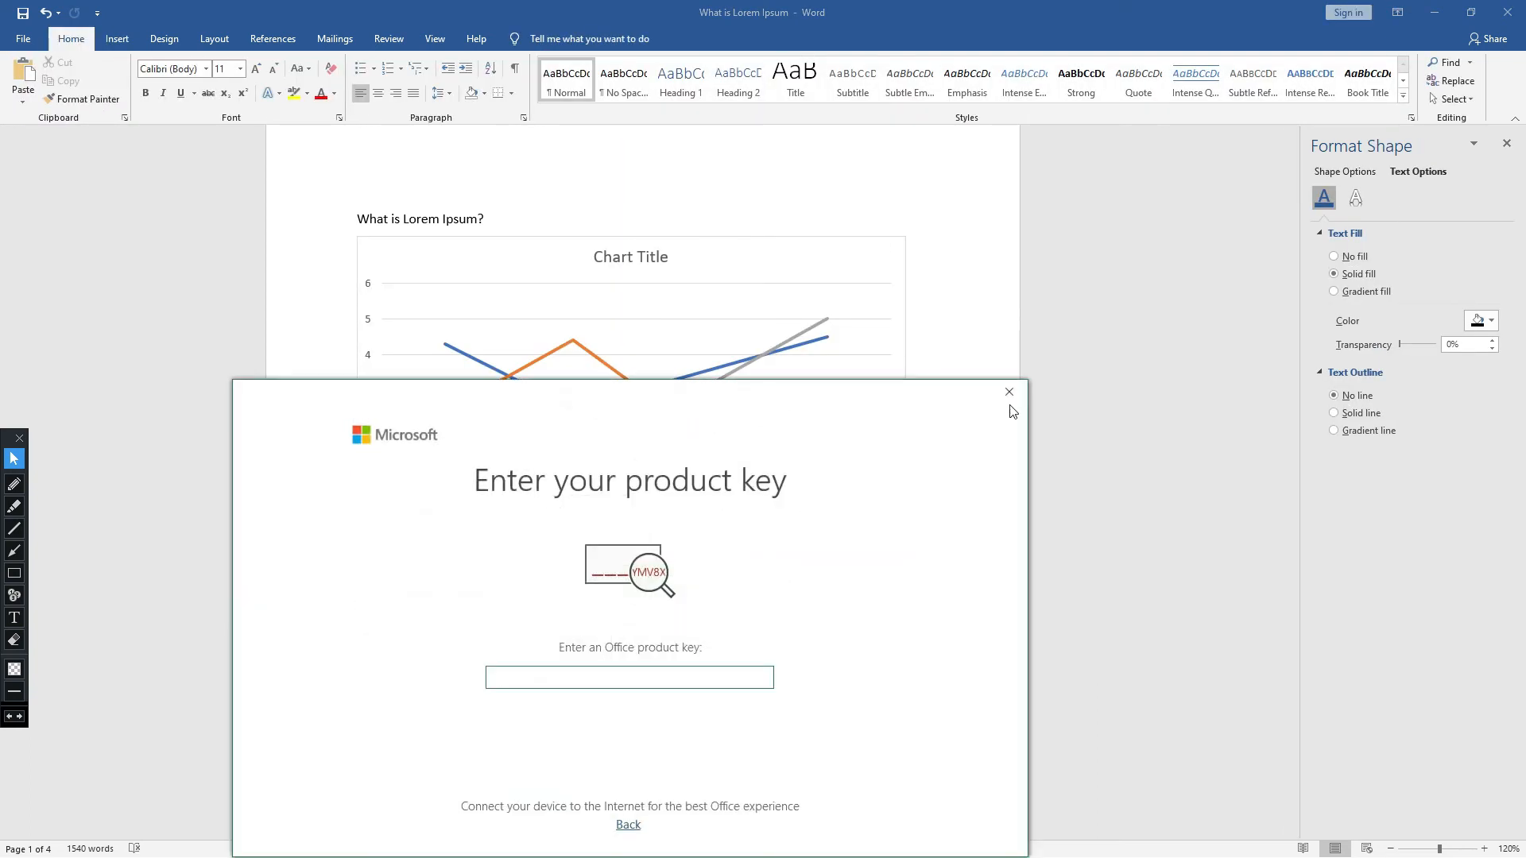
left_click(1009, 391)
left_click_drag(736, 581, 1430, 161)
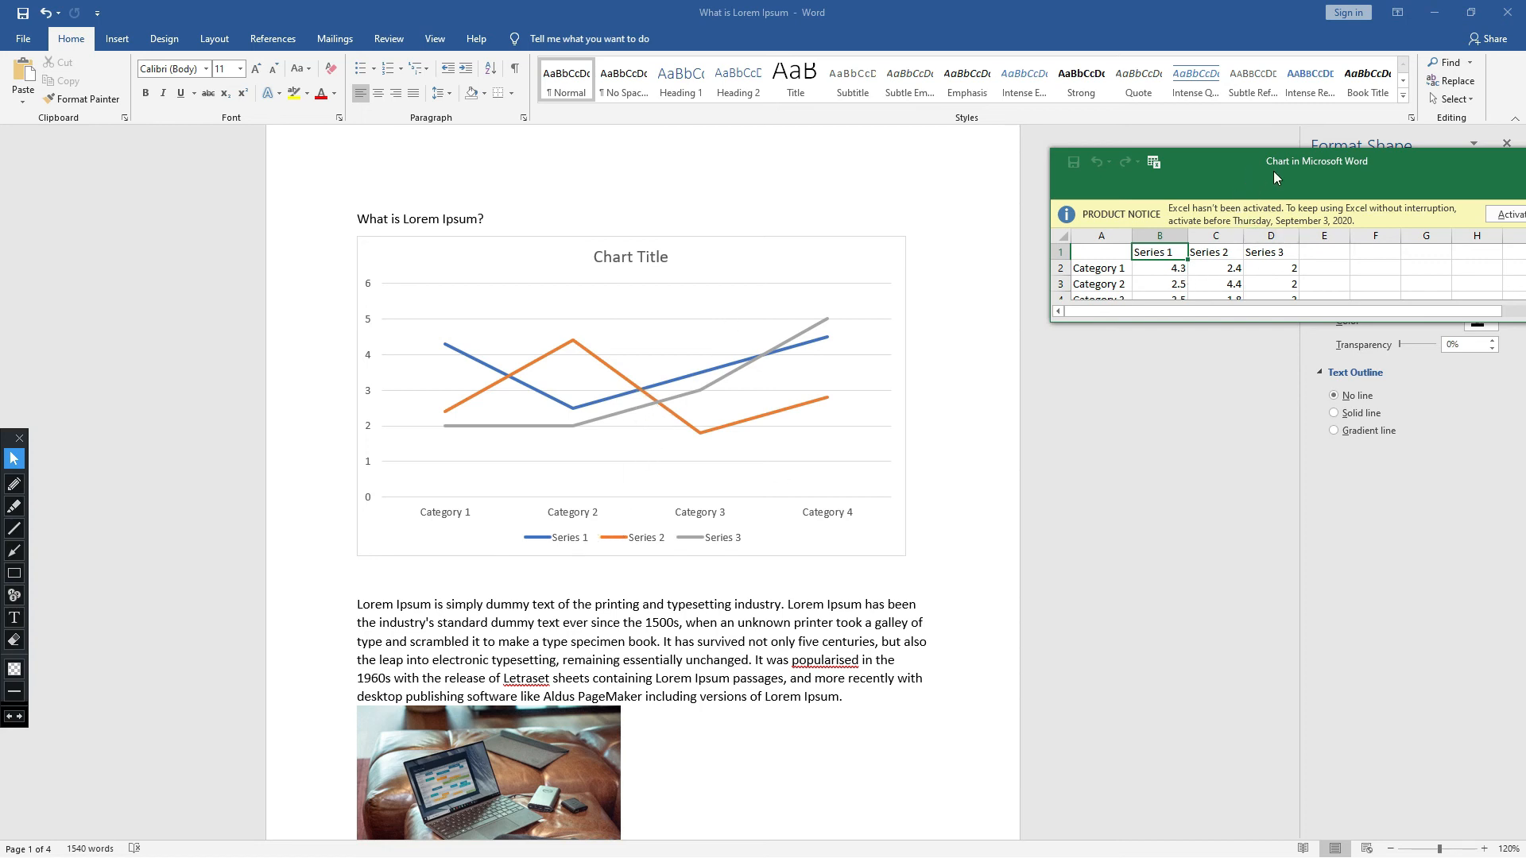
left_click_drag(1318, 321, 1278, 613)
left_click_drag(1440, 171, 1315, 151)
- Examine the series headings and category labels in the line chart's data sheet, and close the sheet
left_click_drag(984, 248, 976, 296)
left_click_drag(1027, 233, 1136, 233)
left_click(1044, 233)
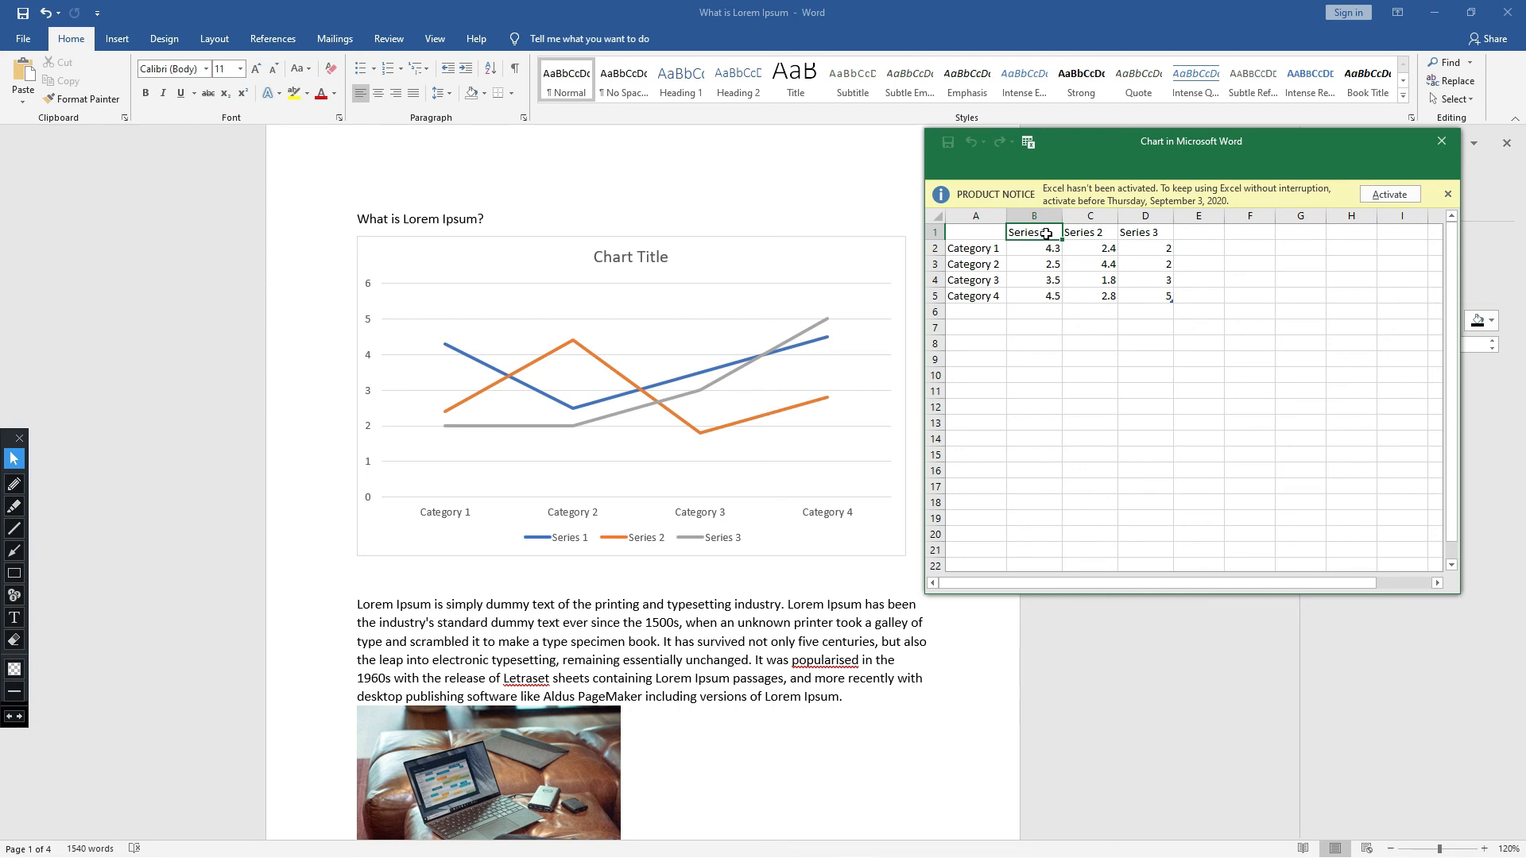
left_click(1095, 234)
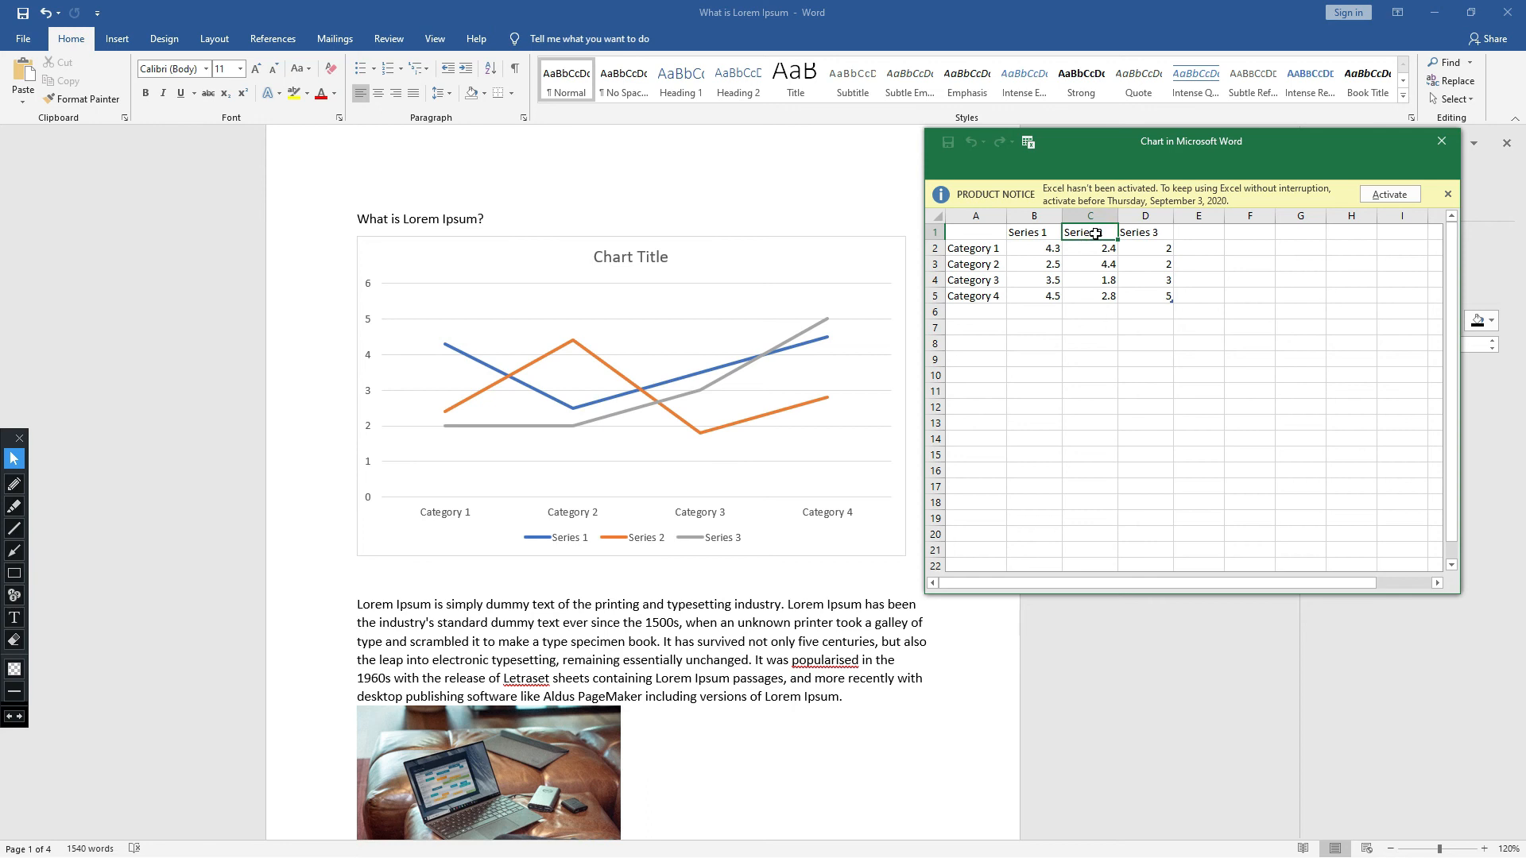
left_click(1139, 236)
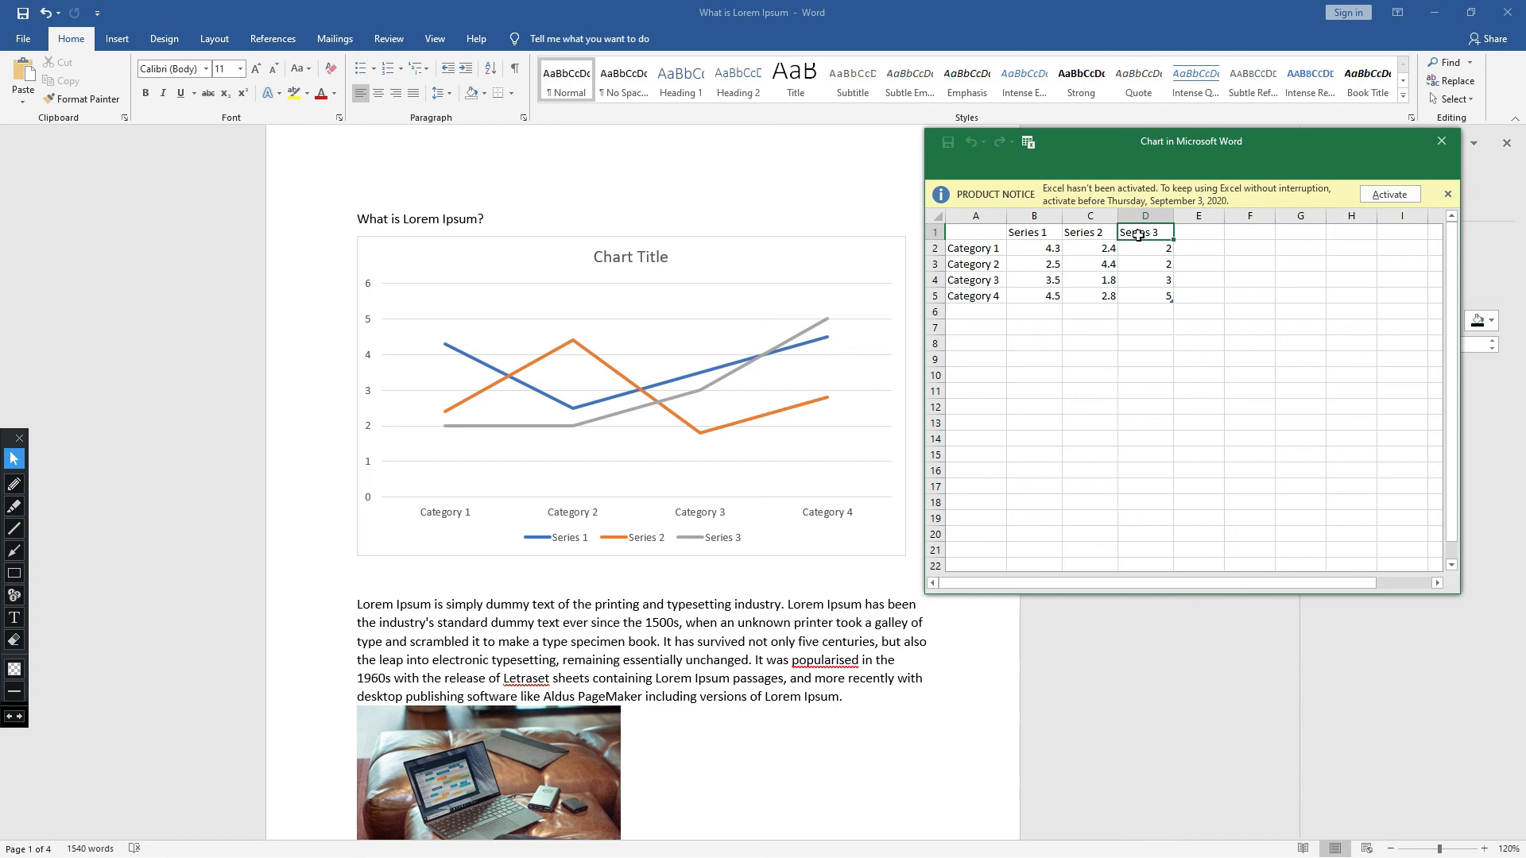
left_click(1047, 234)
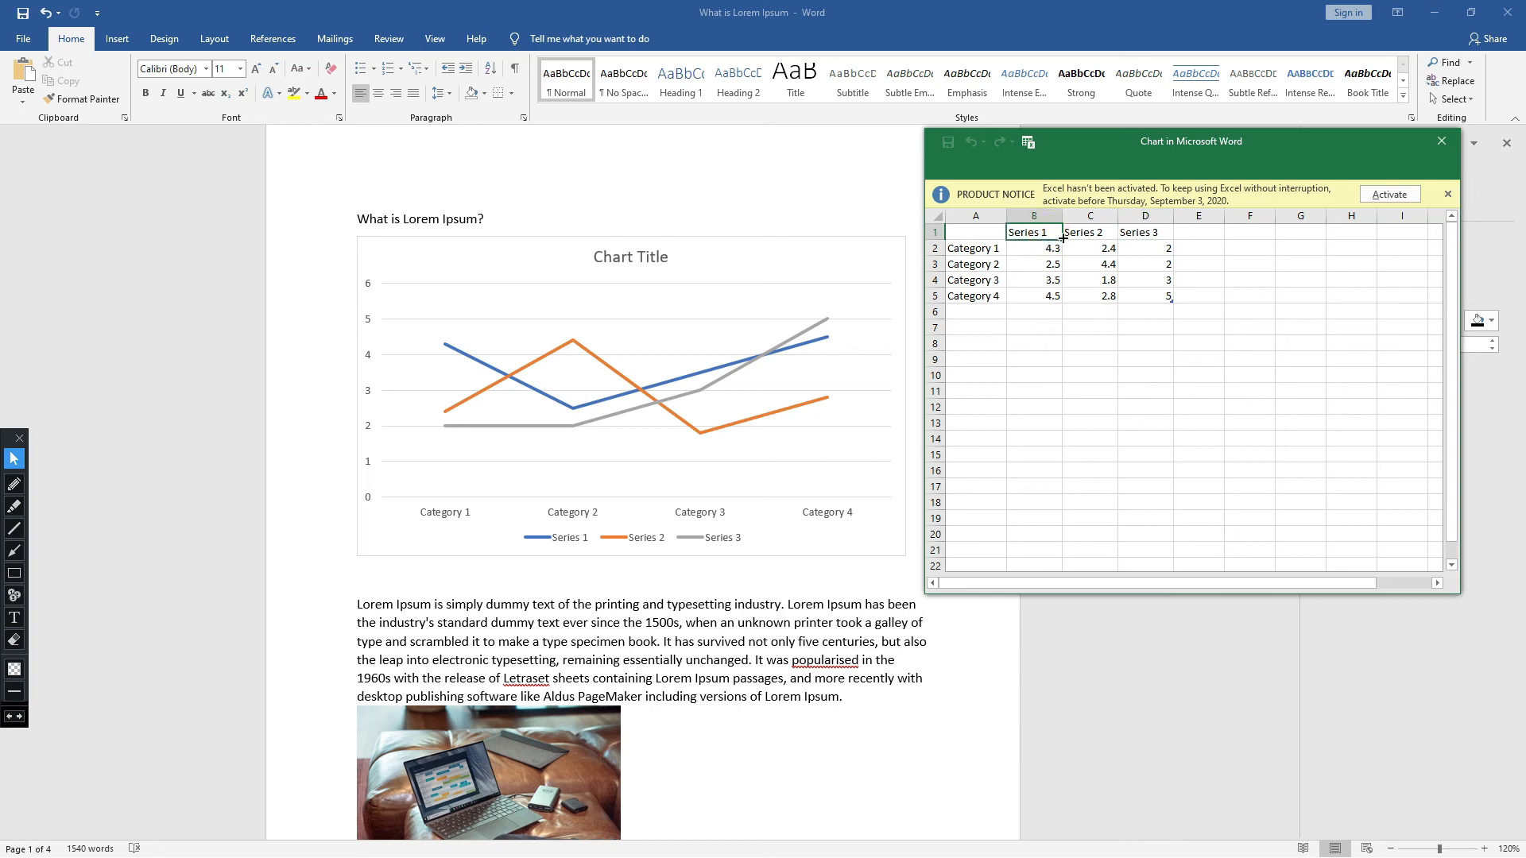
left_click(1097, 235)
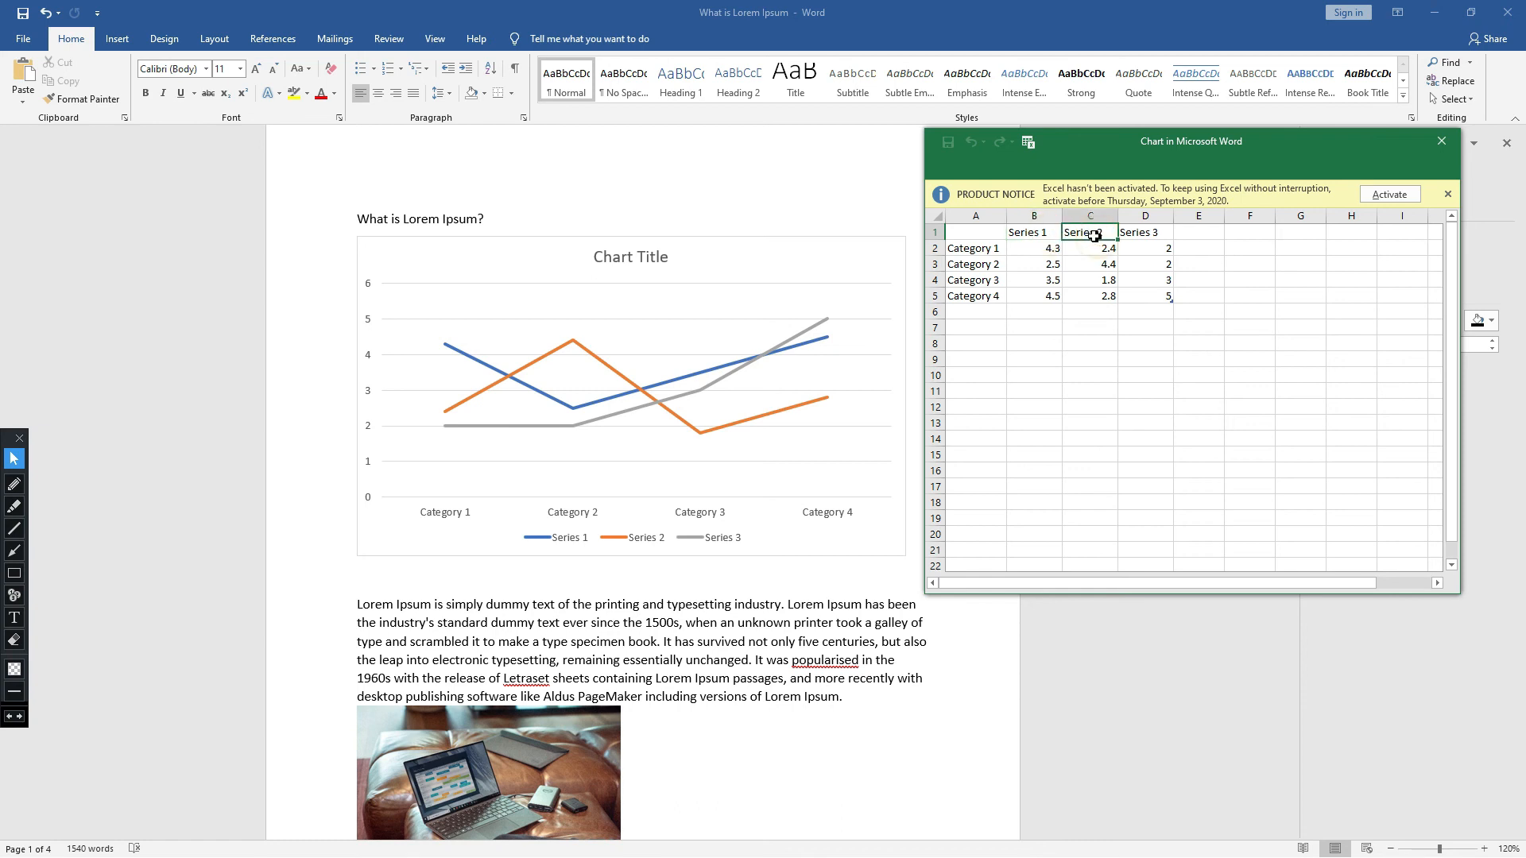
left_click_drag(1053, 234, 1042, 234)
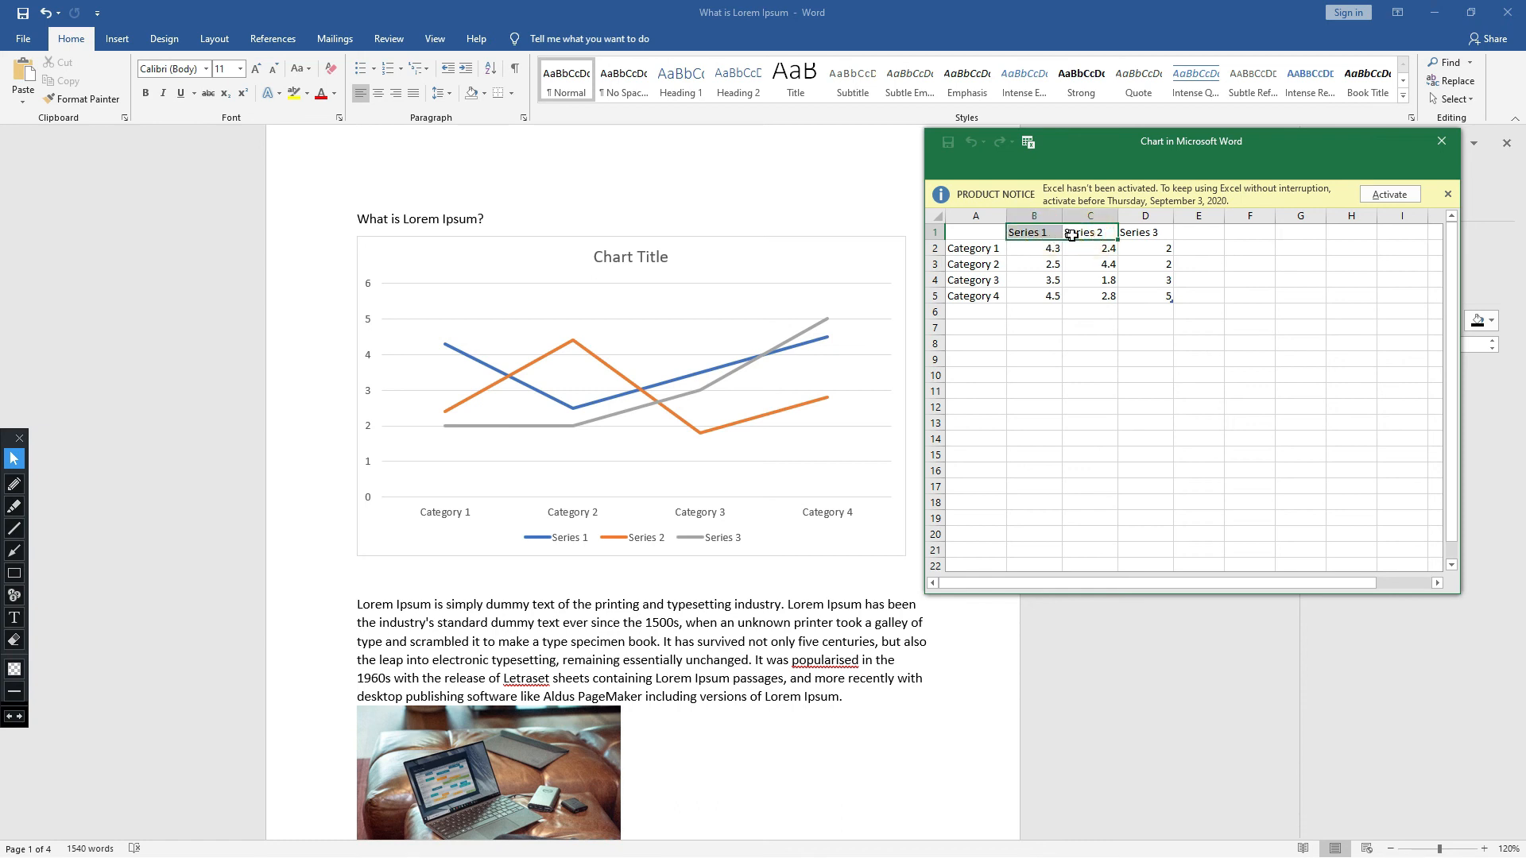
left_click(1077, 235)
left_click(1038, 233)
left_click_drag(990, 249, 988, 297)
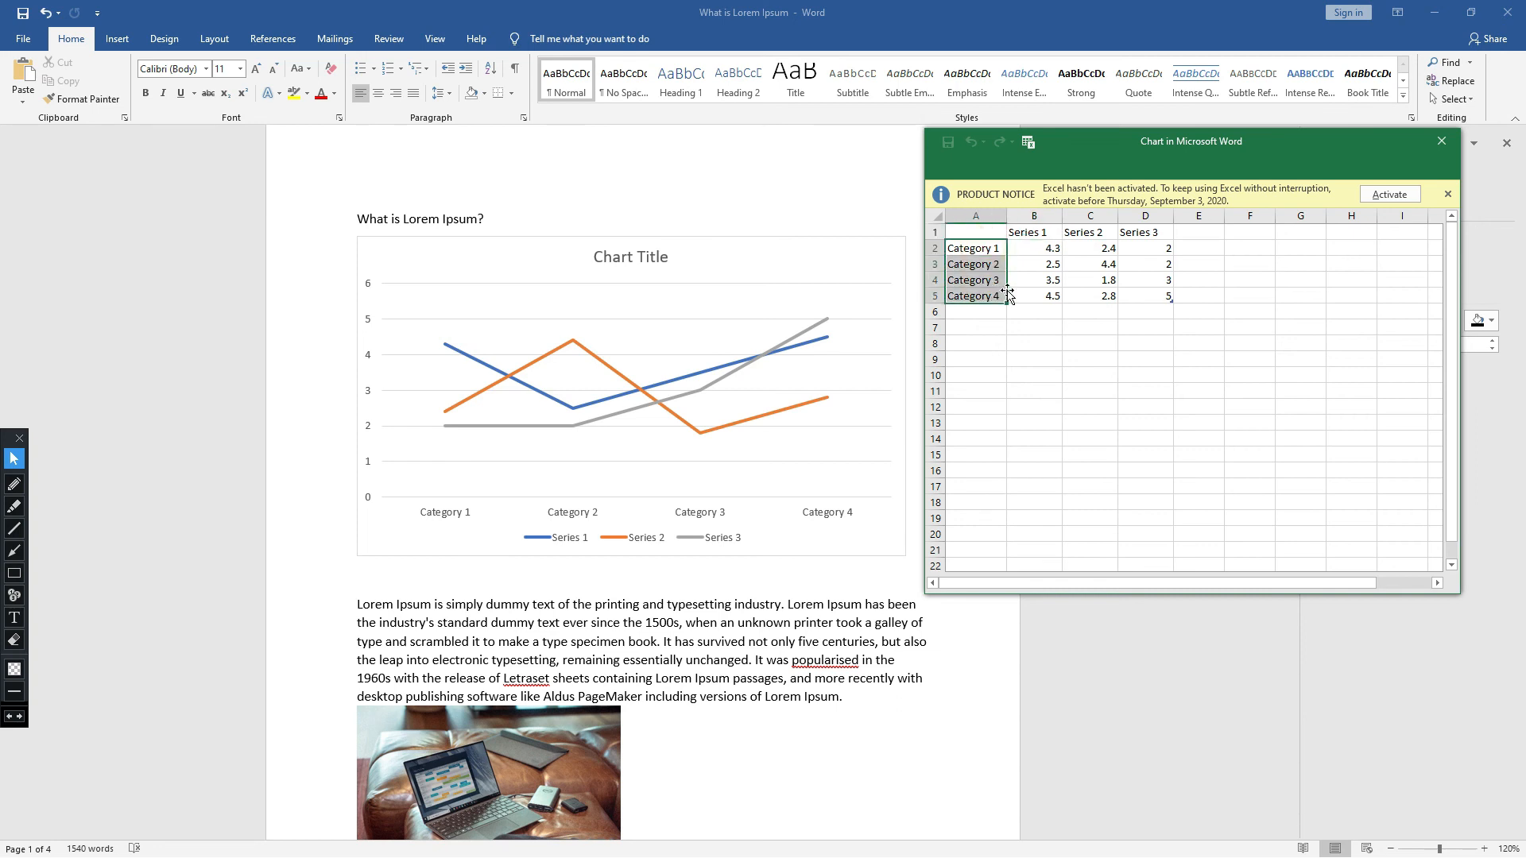
left_click(1096, 240)
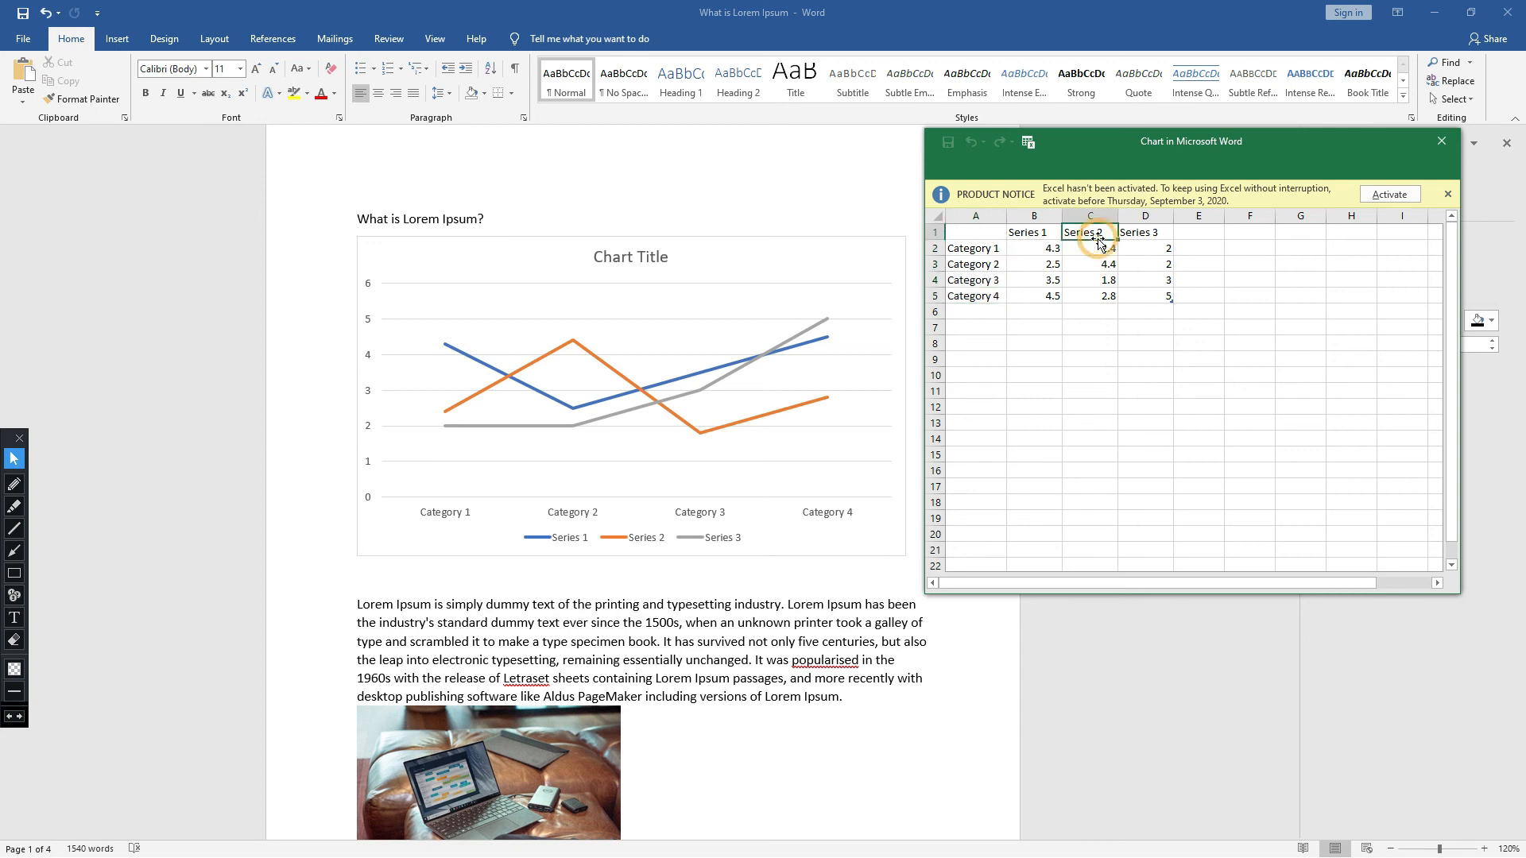
left_click(1038, 234)
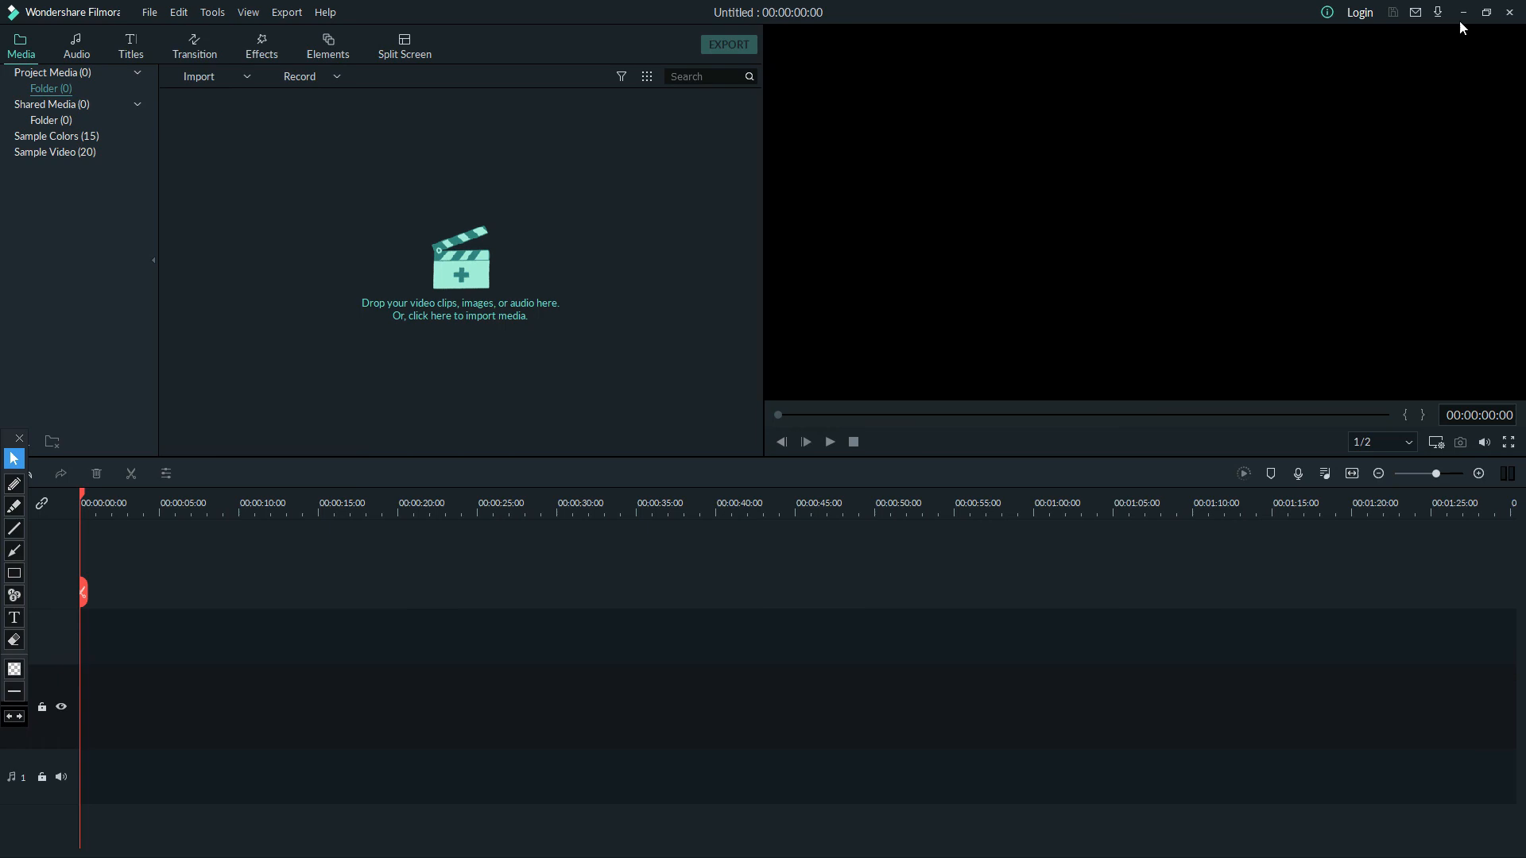
left_click(1463, 12)
left_click(779, 410)
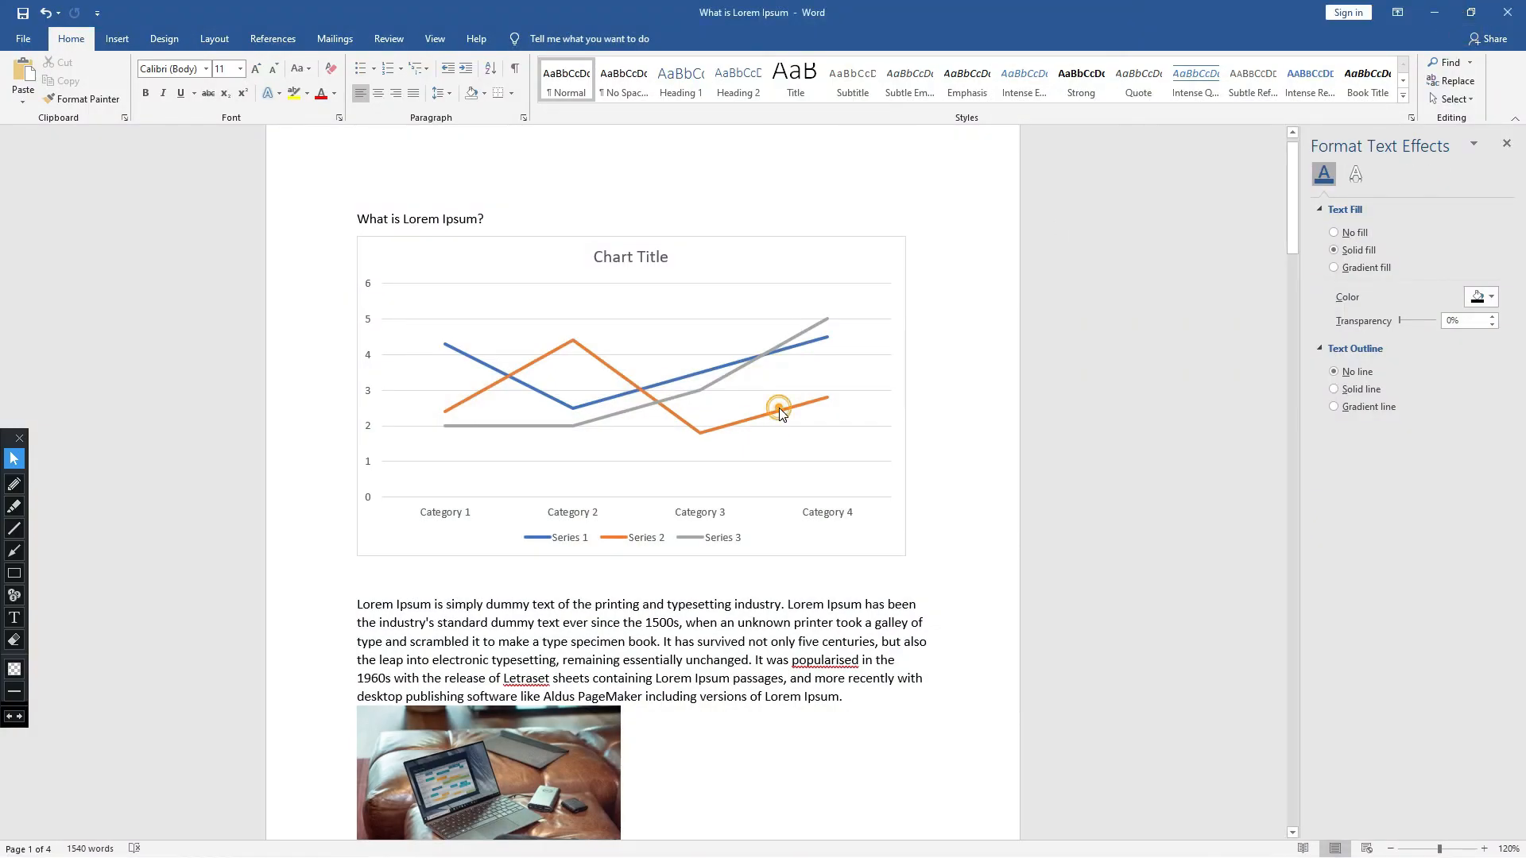
- Delete the line chart and insert a basic Pie chart in its place
left_click(874, 233)
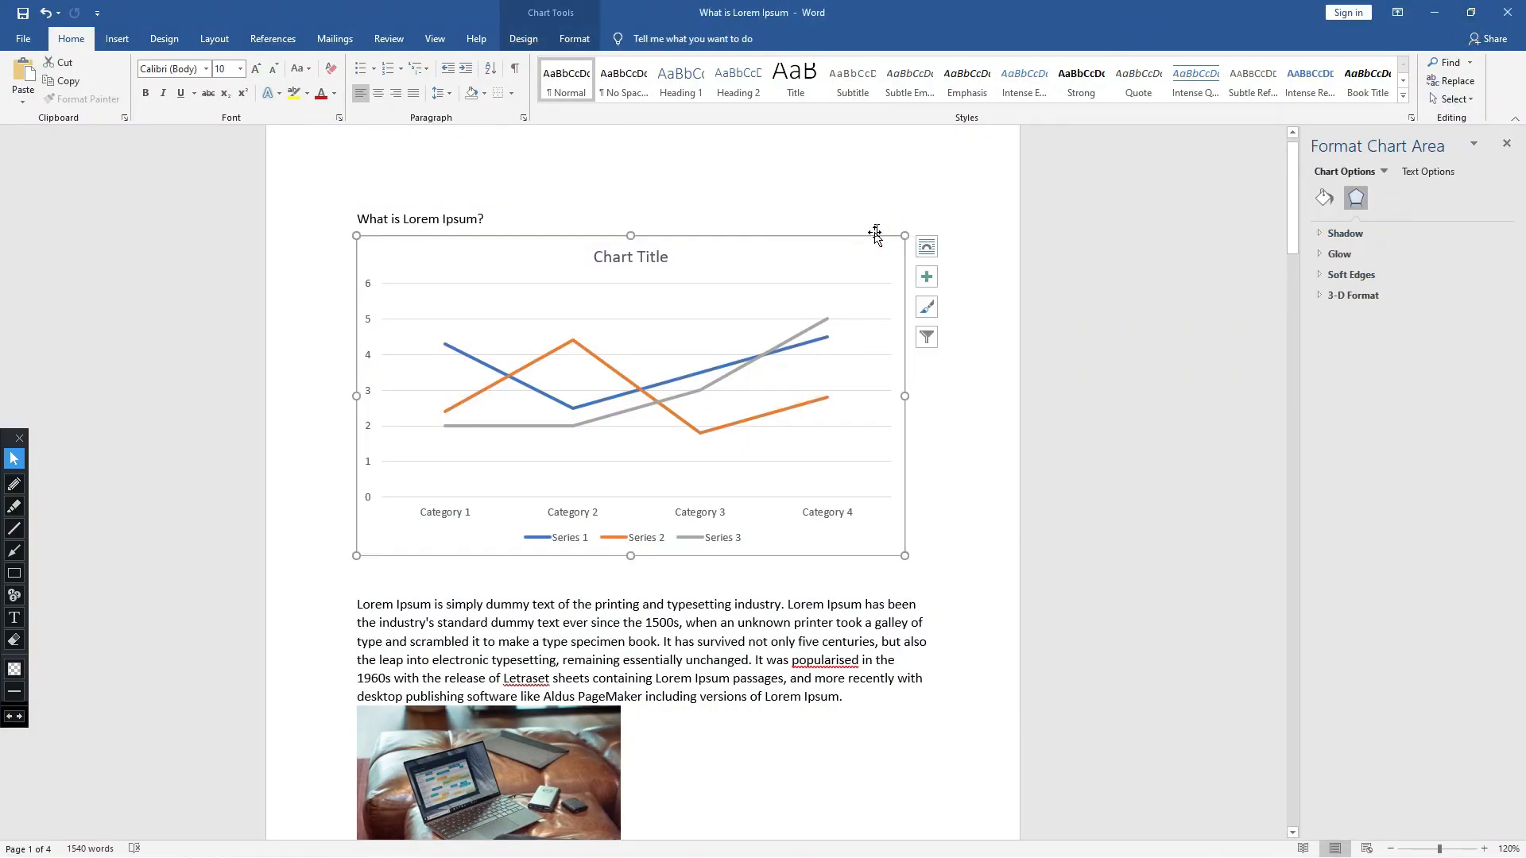
key("Delete")
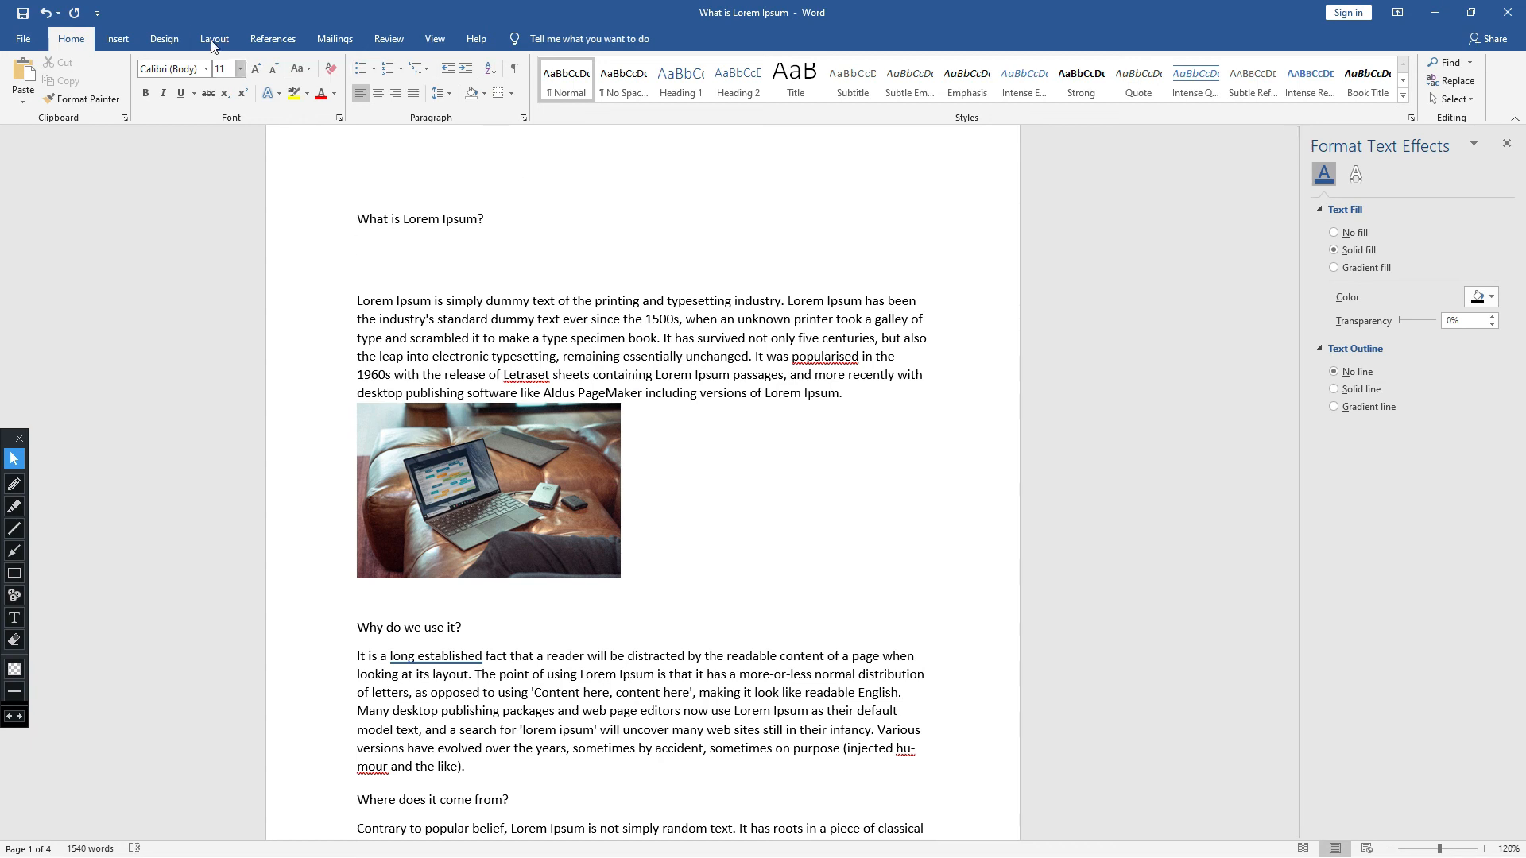
left_click(126, 41)
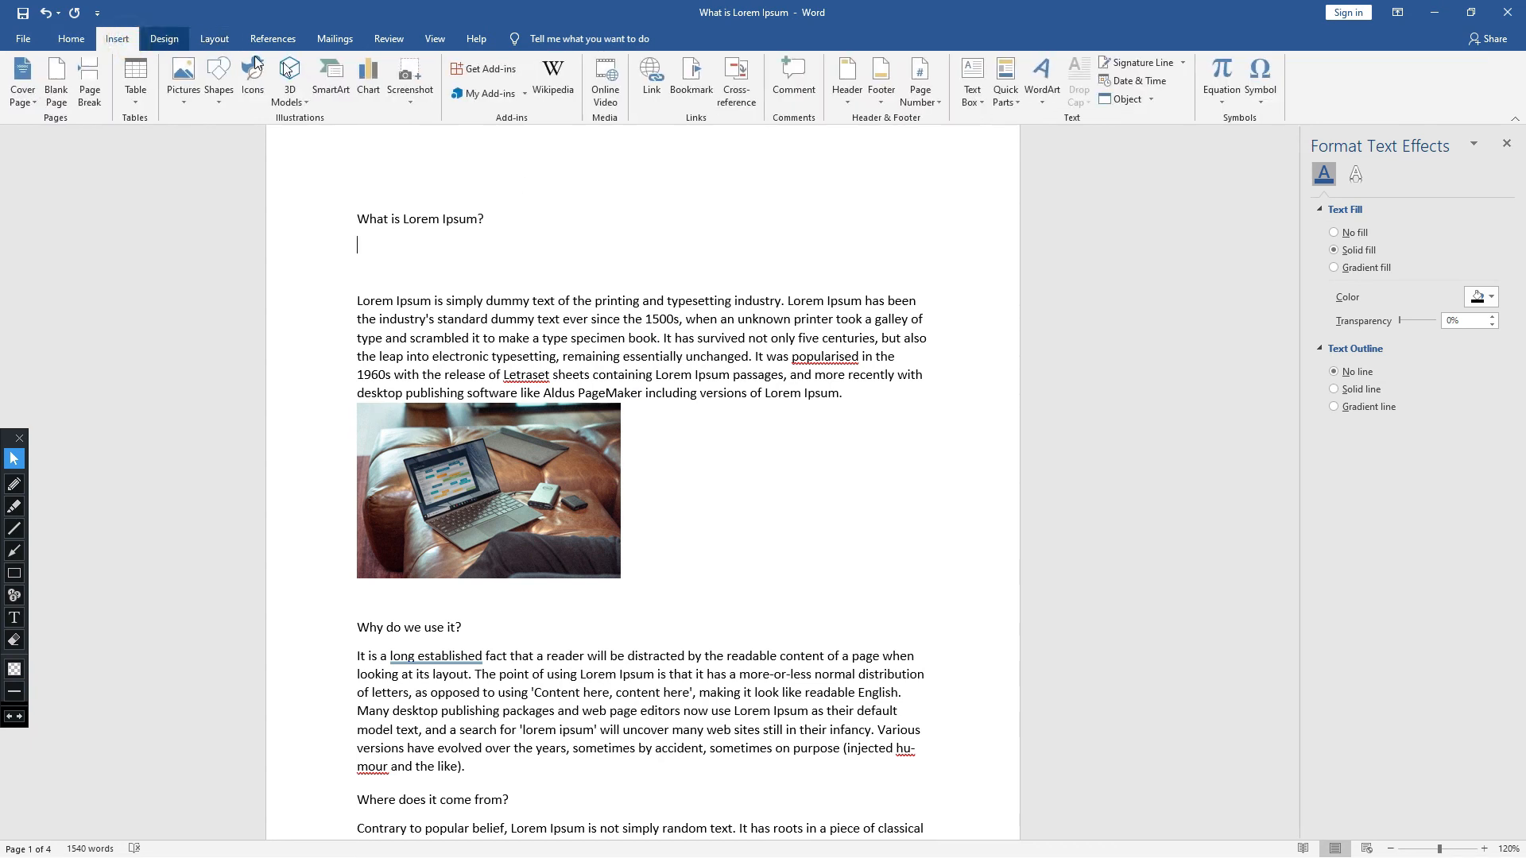
left_click(371, 87)
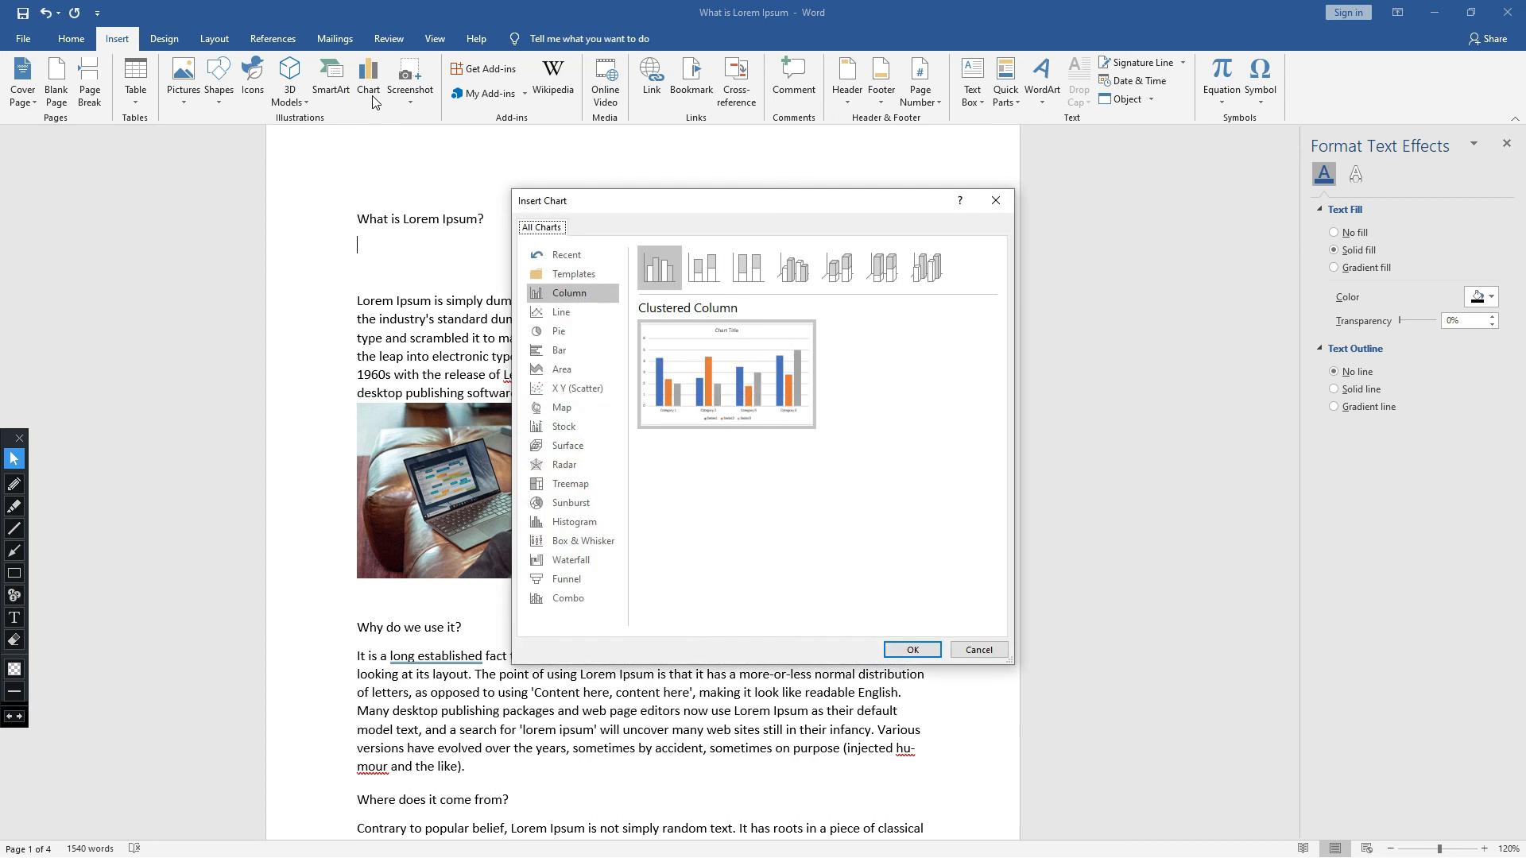
left_click(581, 337)
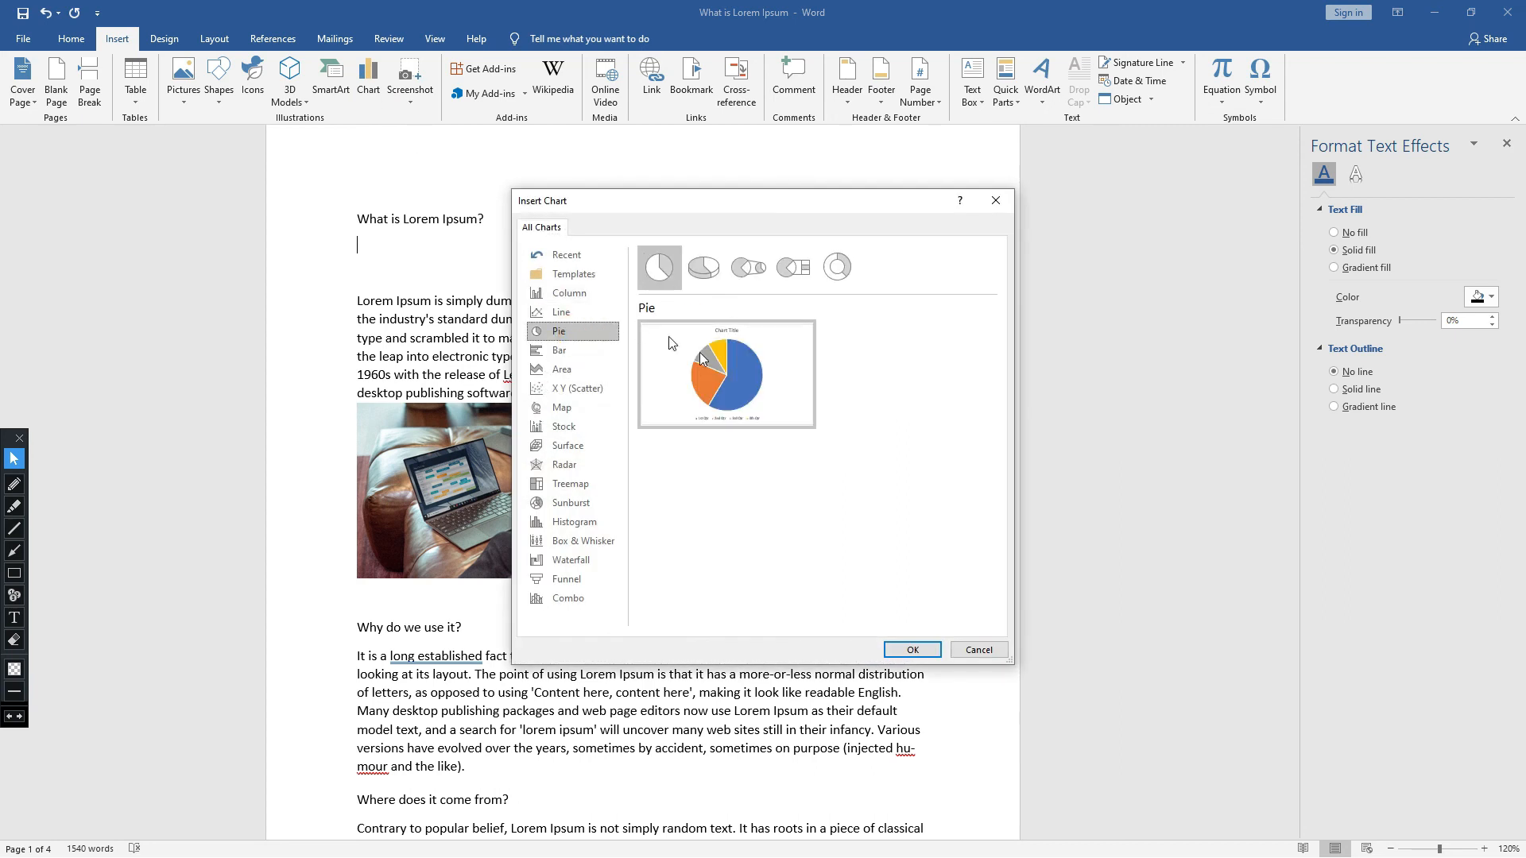
mouse_move(725, 402)
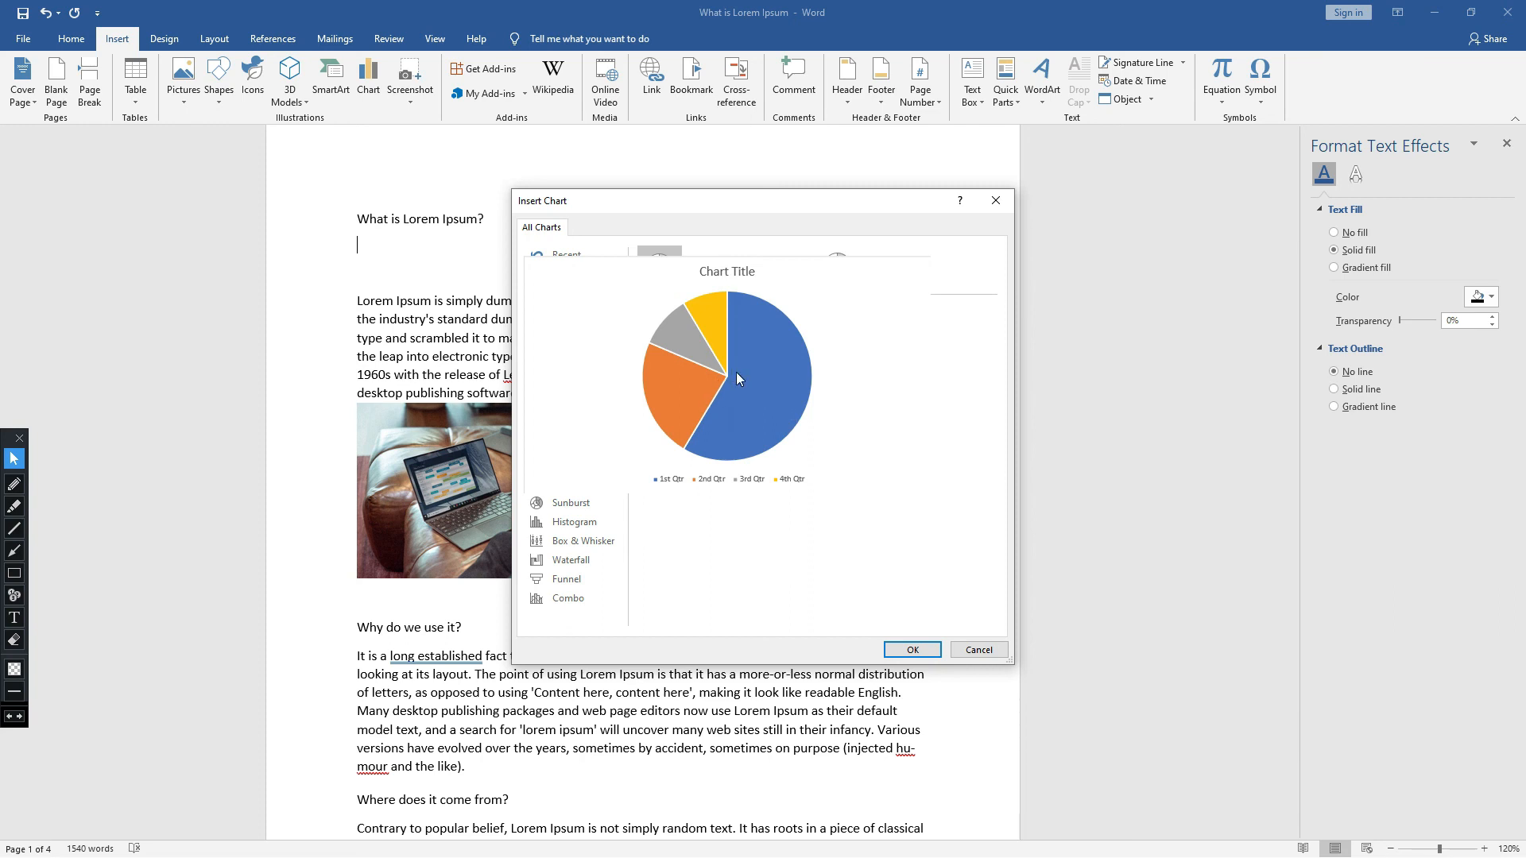
left_click(921, 649)
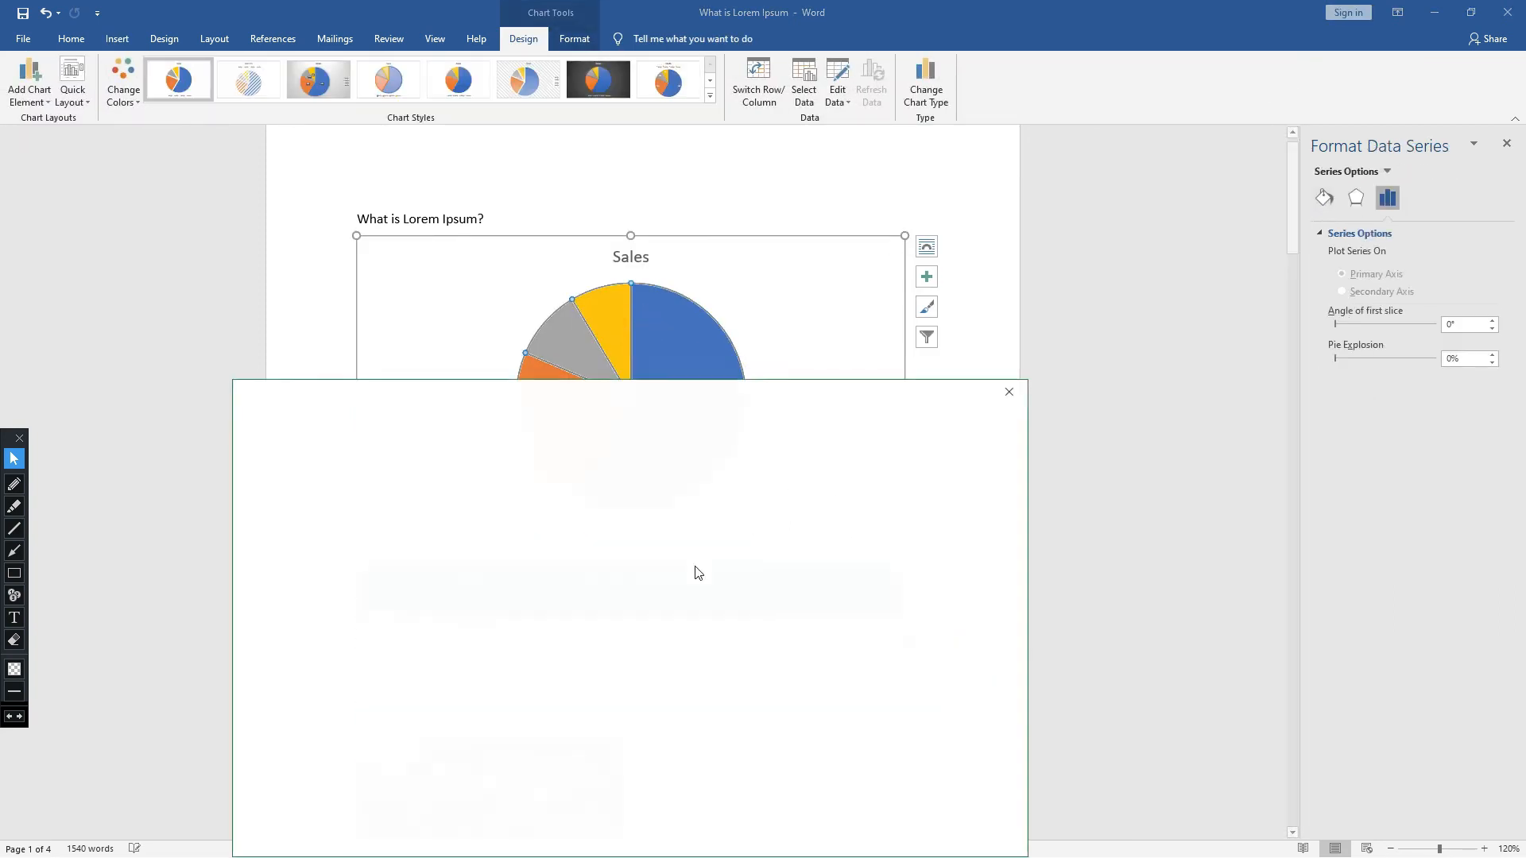
- Dismiss the prompt covering the pie chart and enlarge its data sheet to examine the quarter labels
left_click(1010, 391)
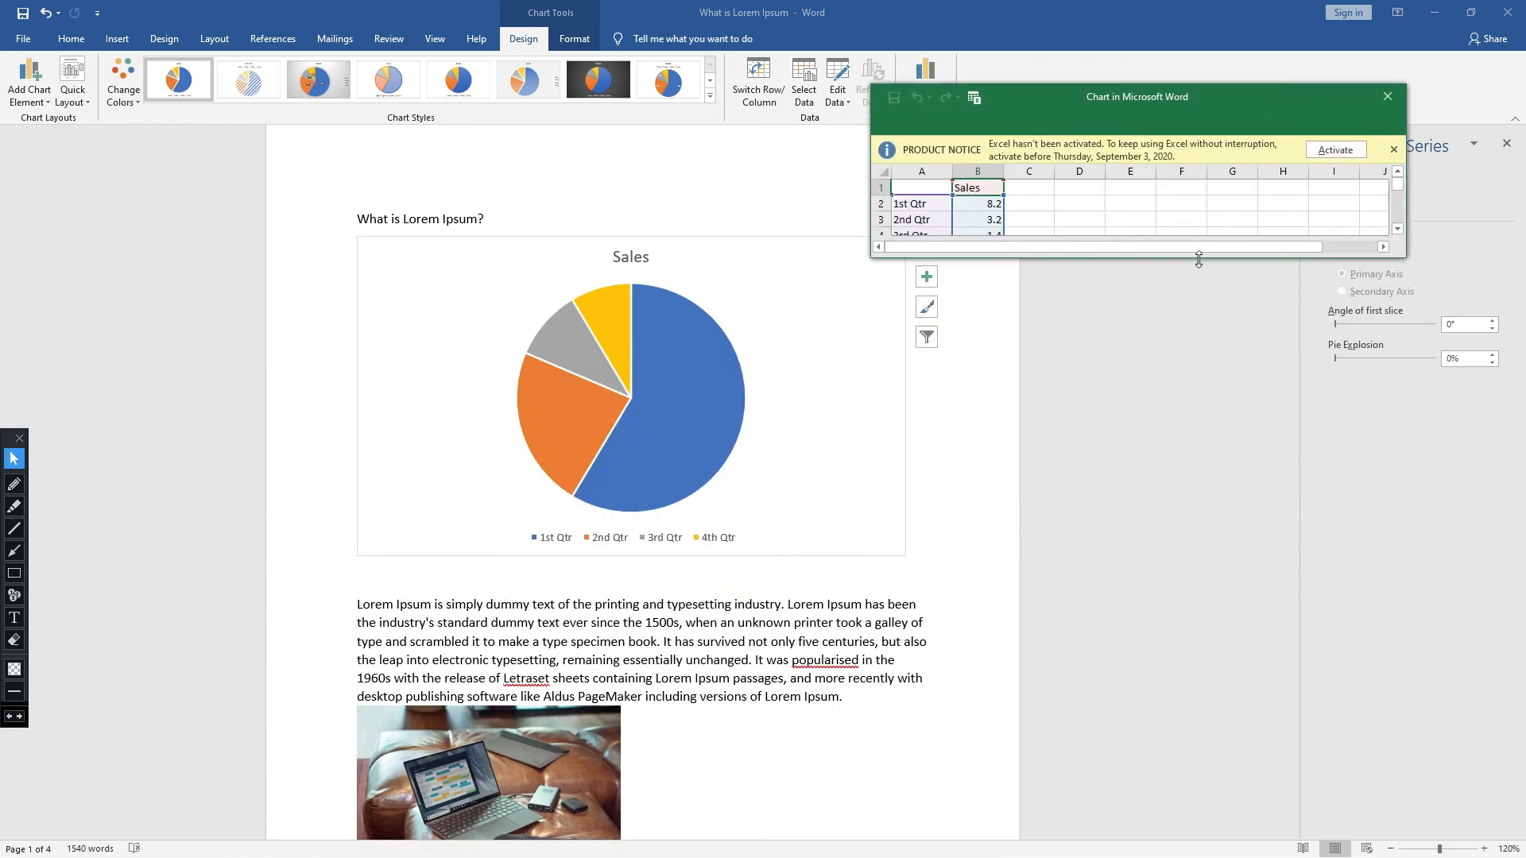
left_click_drag(1197, 257, 1185, 577)
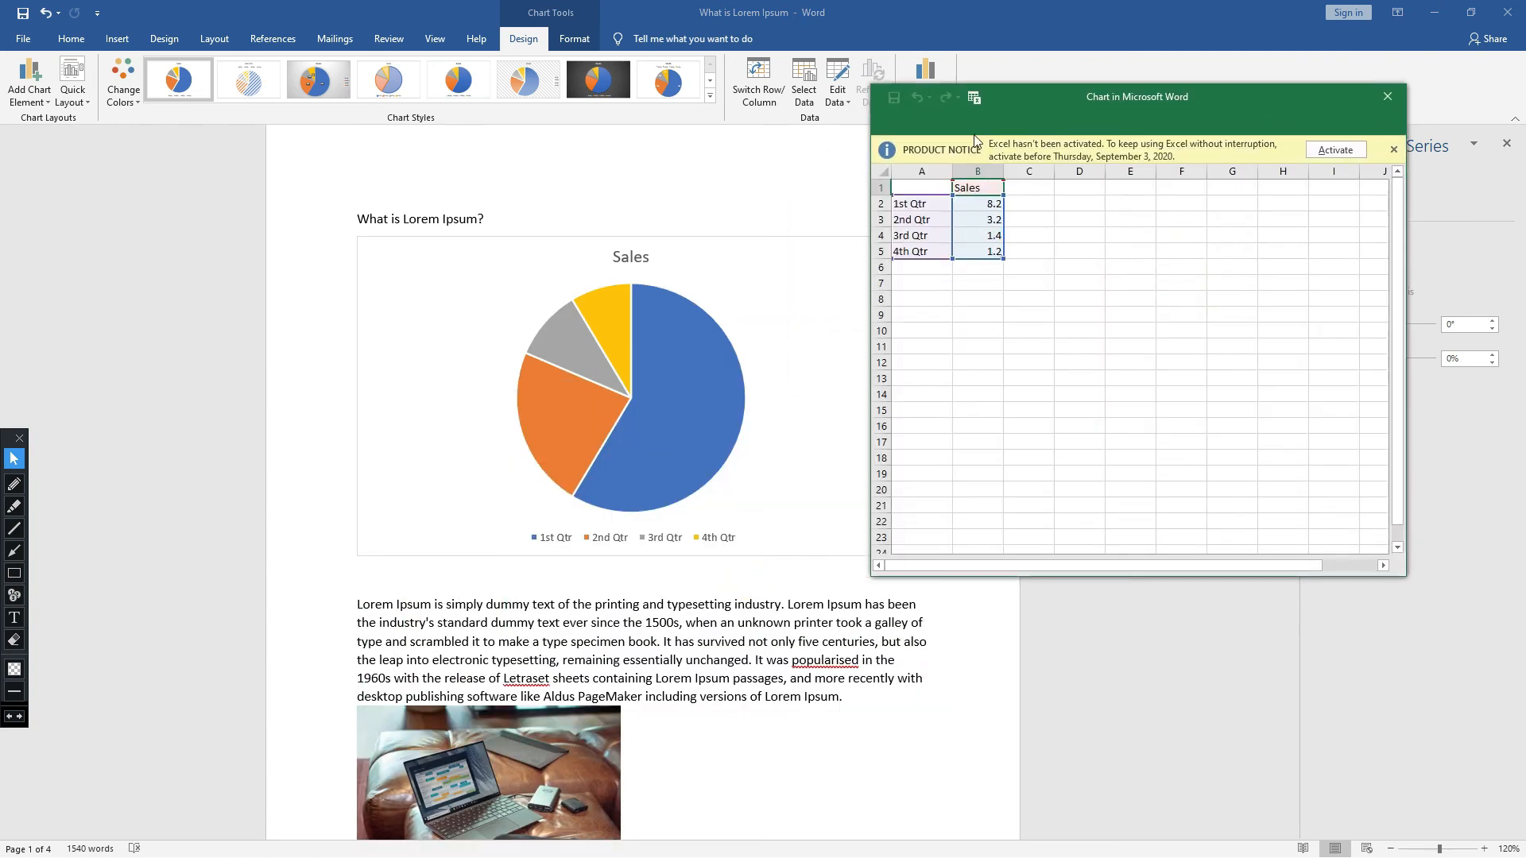
left_click(921, 220)
left_click(932, 240)
left_click(929, 265)
left_click(933, 250)
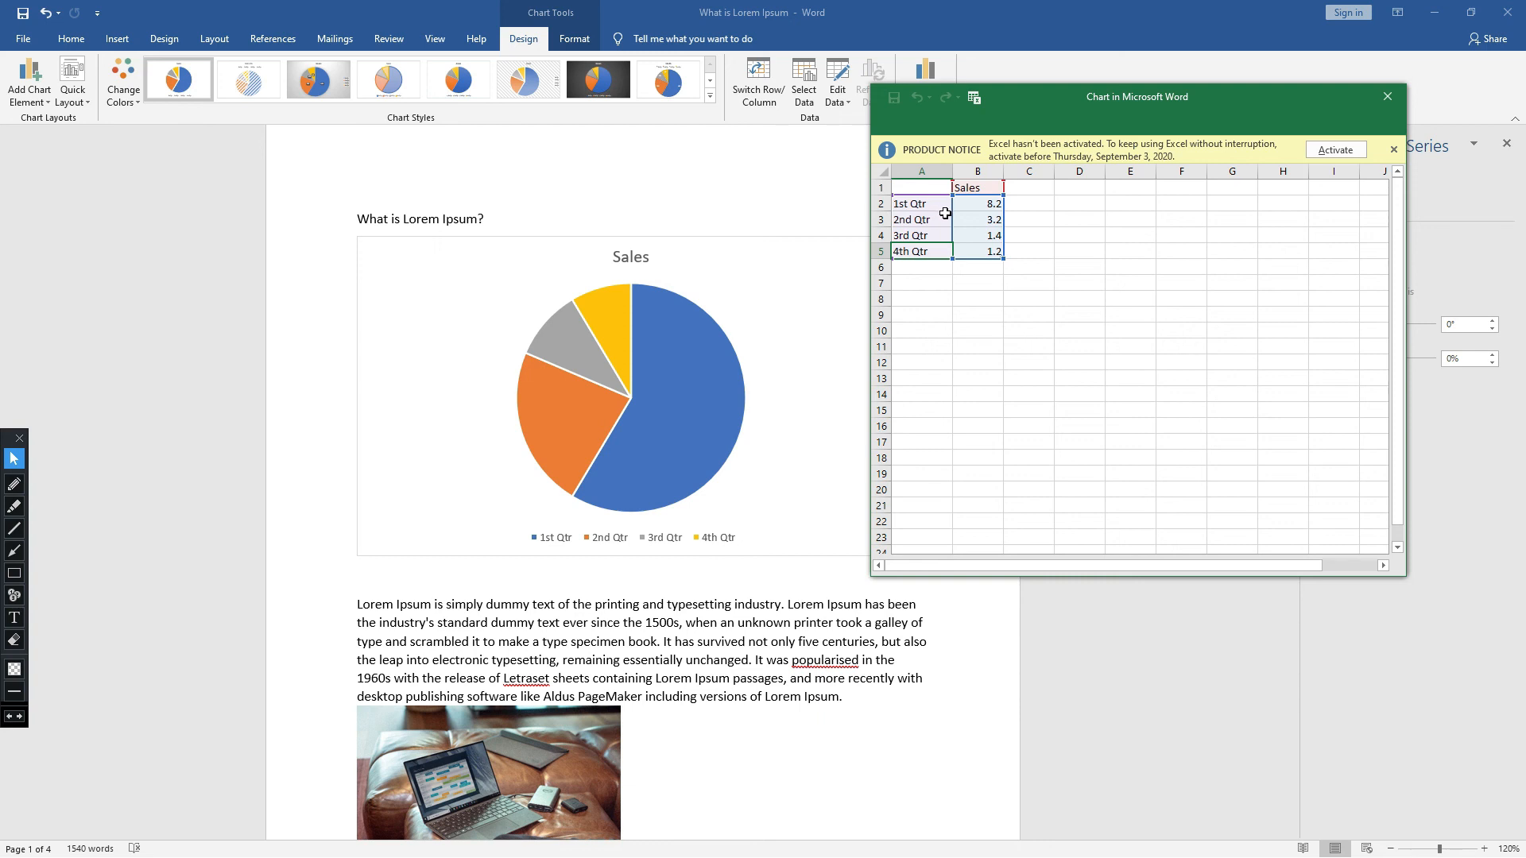
- Set the pie chart's sales values to 10 for 1st Qtr and 5 for 2nd Qtr
left_click(987, 203)
left_click_drag(1002, 205, 985, 209)
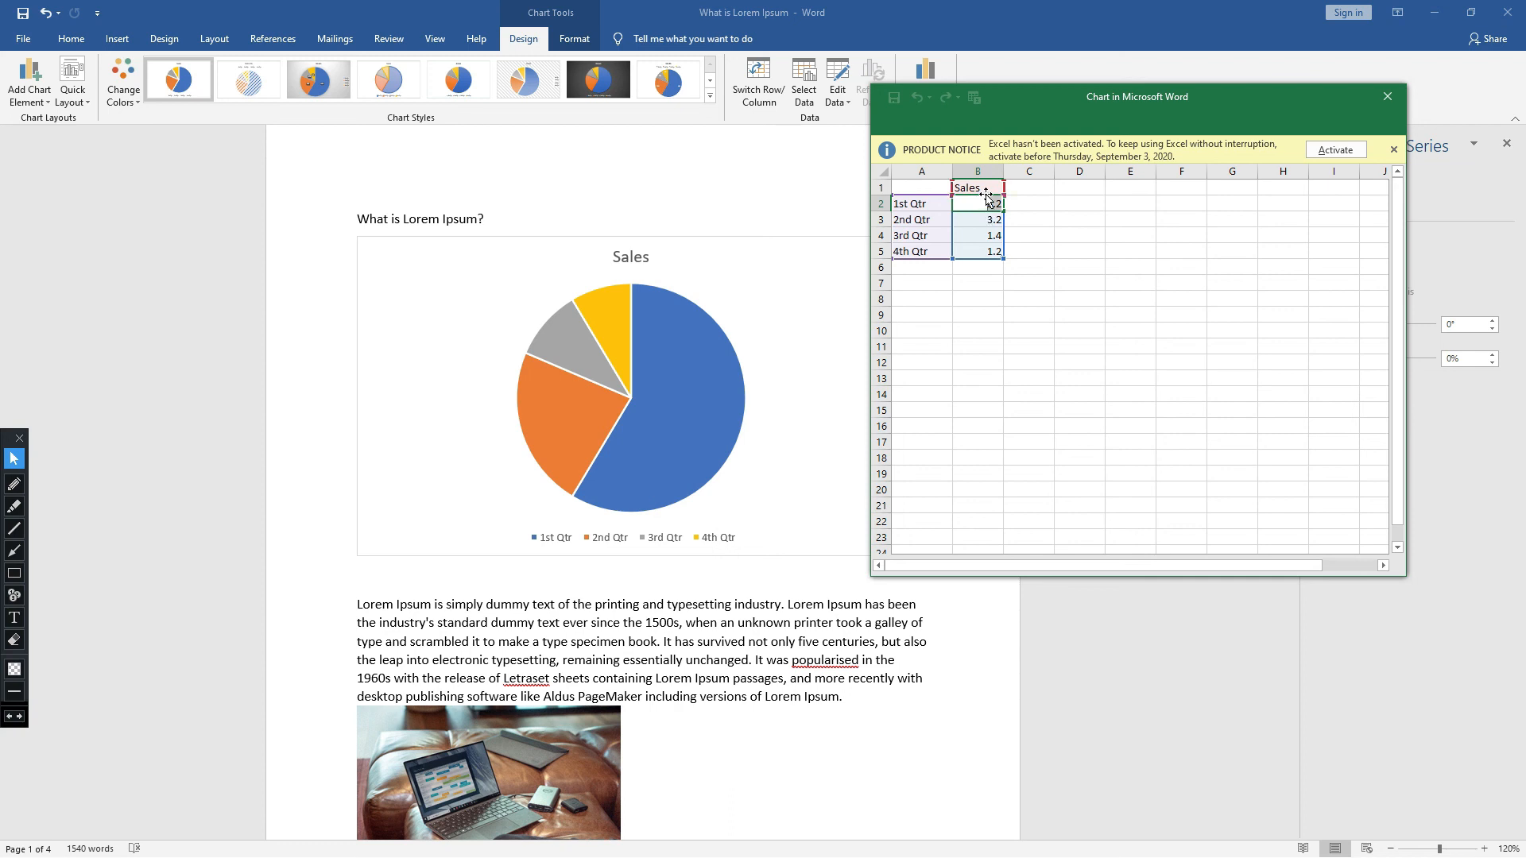
key("Delete")
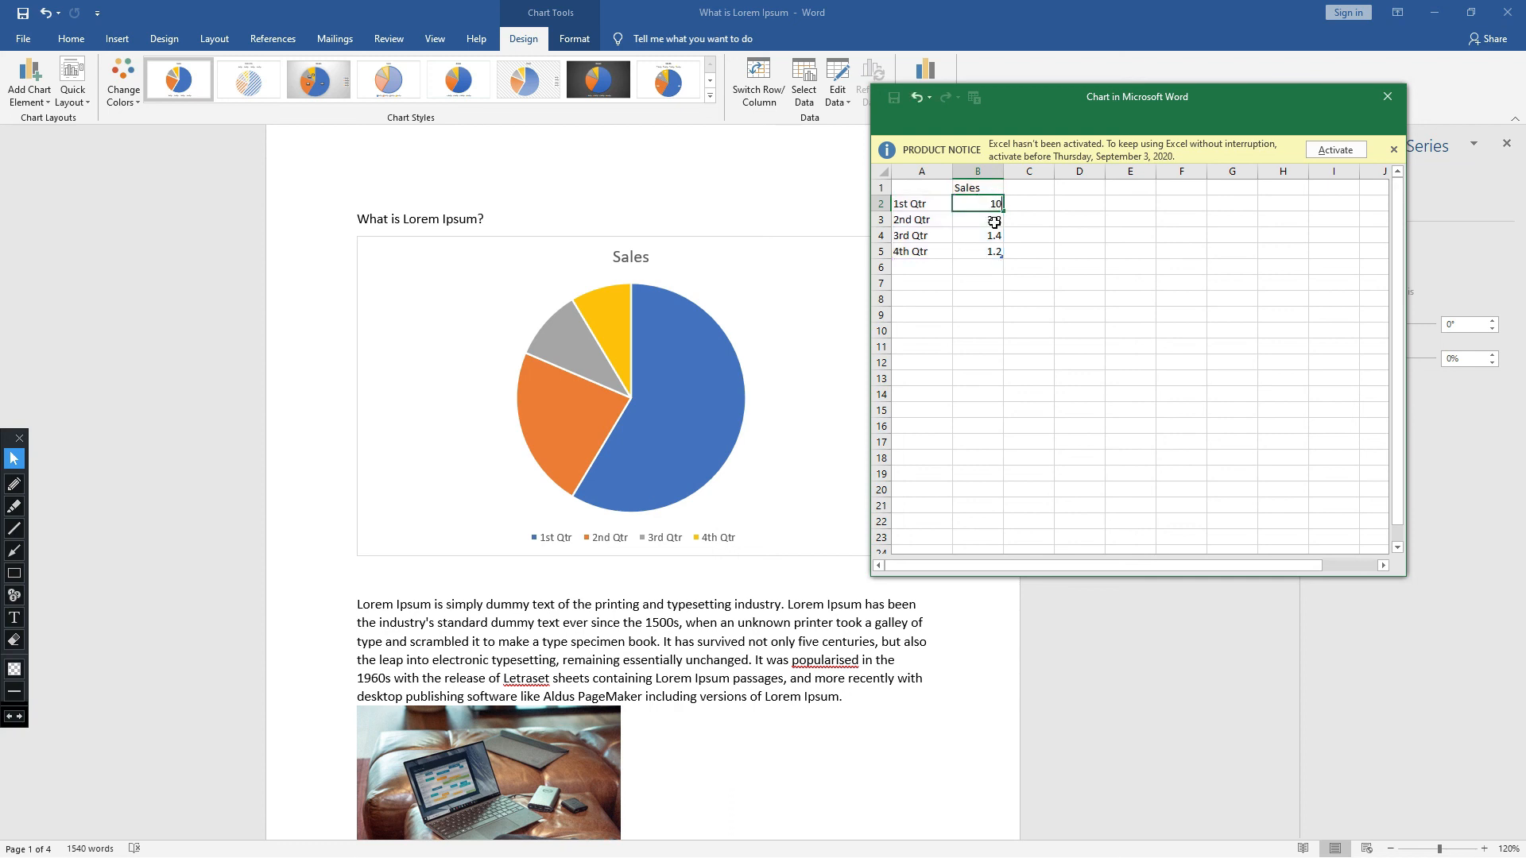
type("10")
left_click(994, 222)
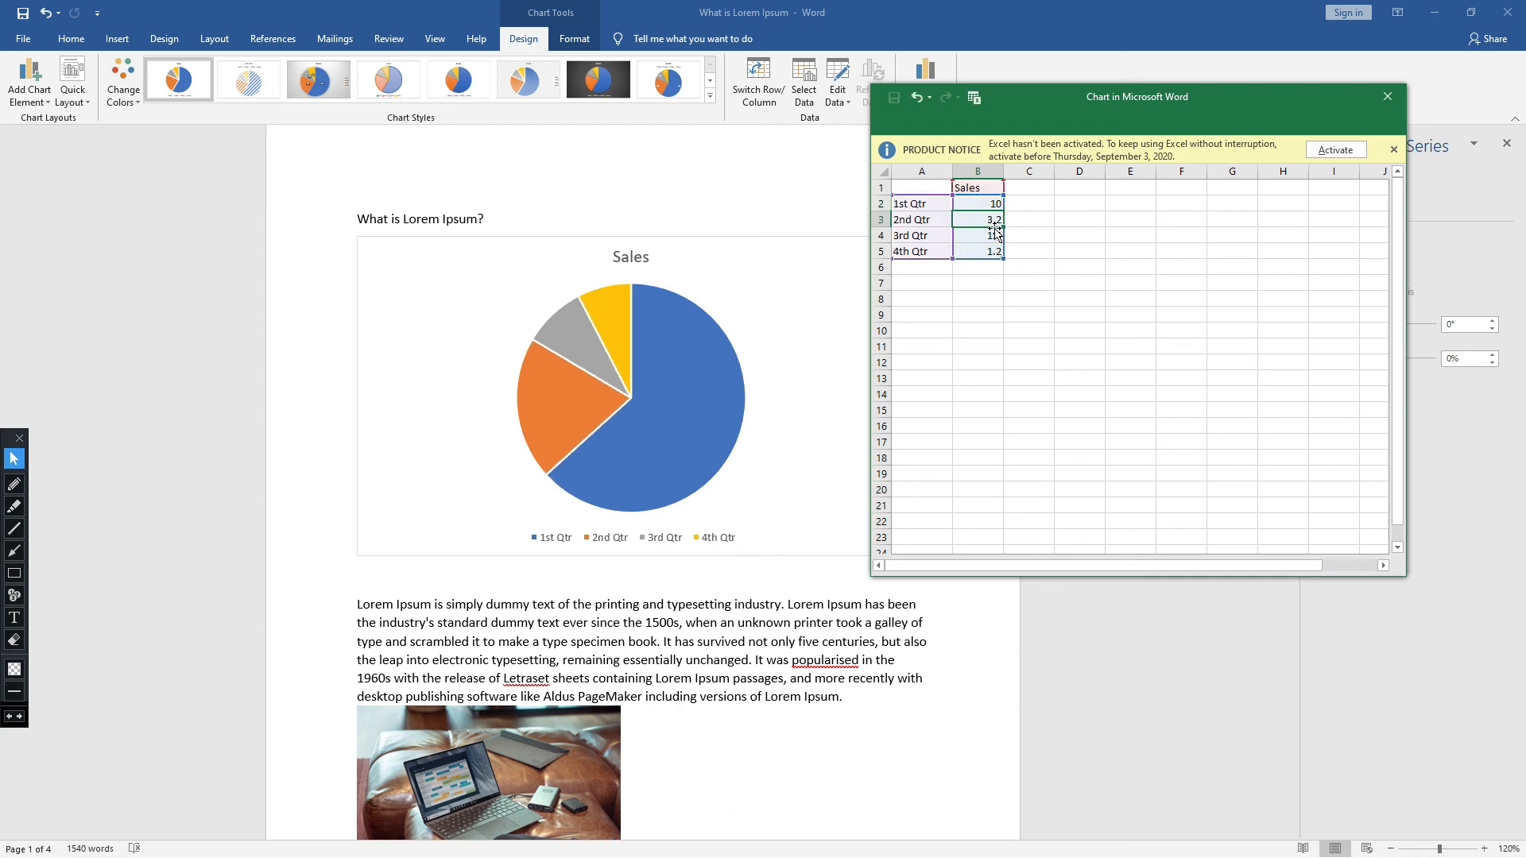
double_click(995, 220)
key("BackSpace")
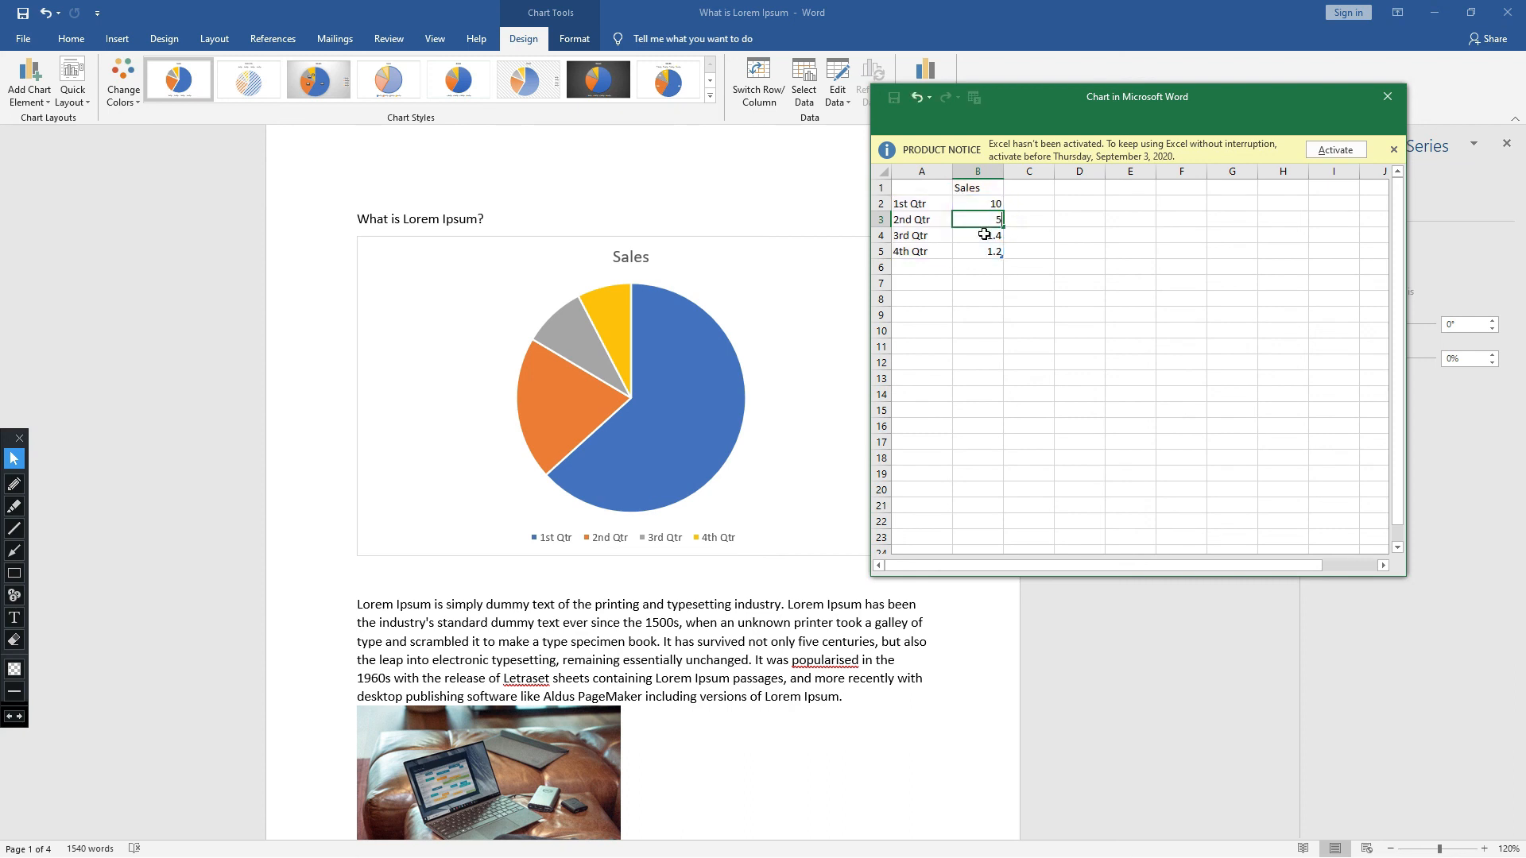
- Set the pie chart's sales values to 7 for 3rd Qtr and 15 for 4th Qtr
left_click(984, 234)
double_click(999, 238)
left_click_drag(986, 236, 1004, 236)
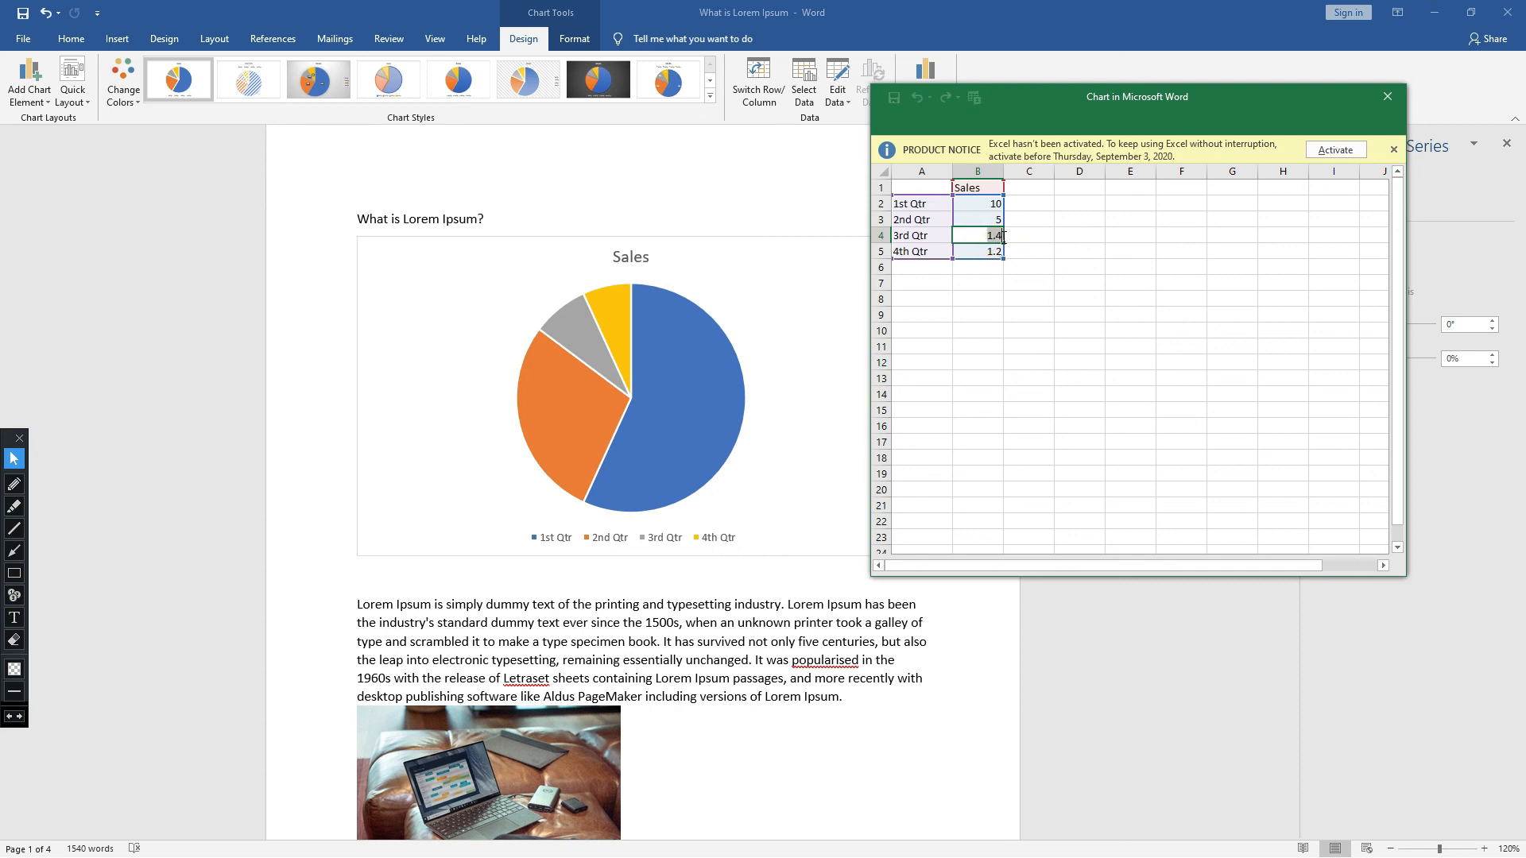
key("BackSpace")
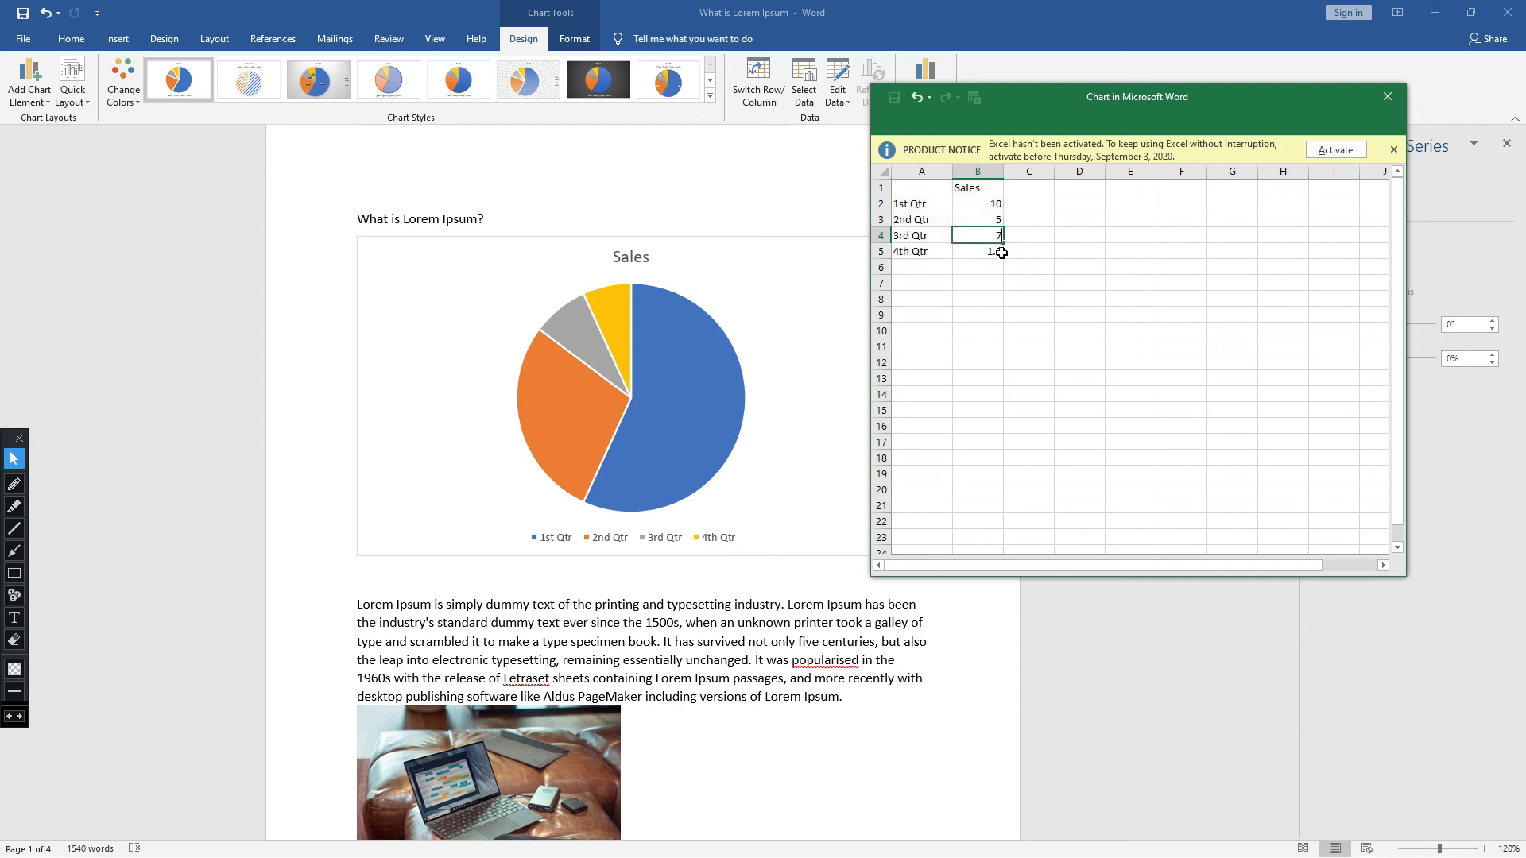
left_click(995, 255)
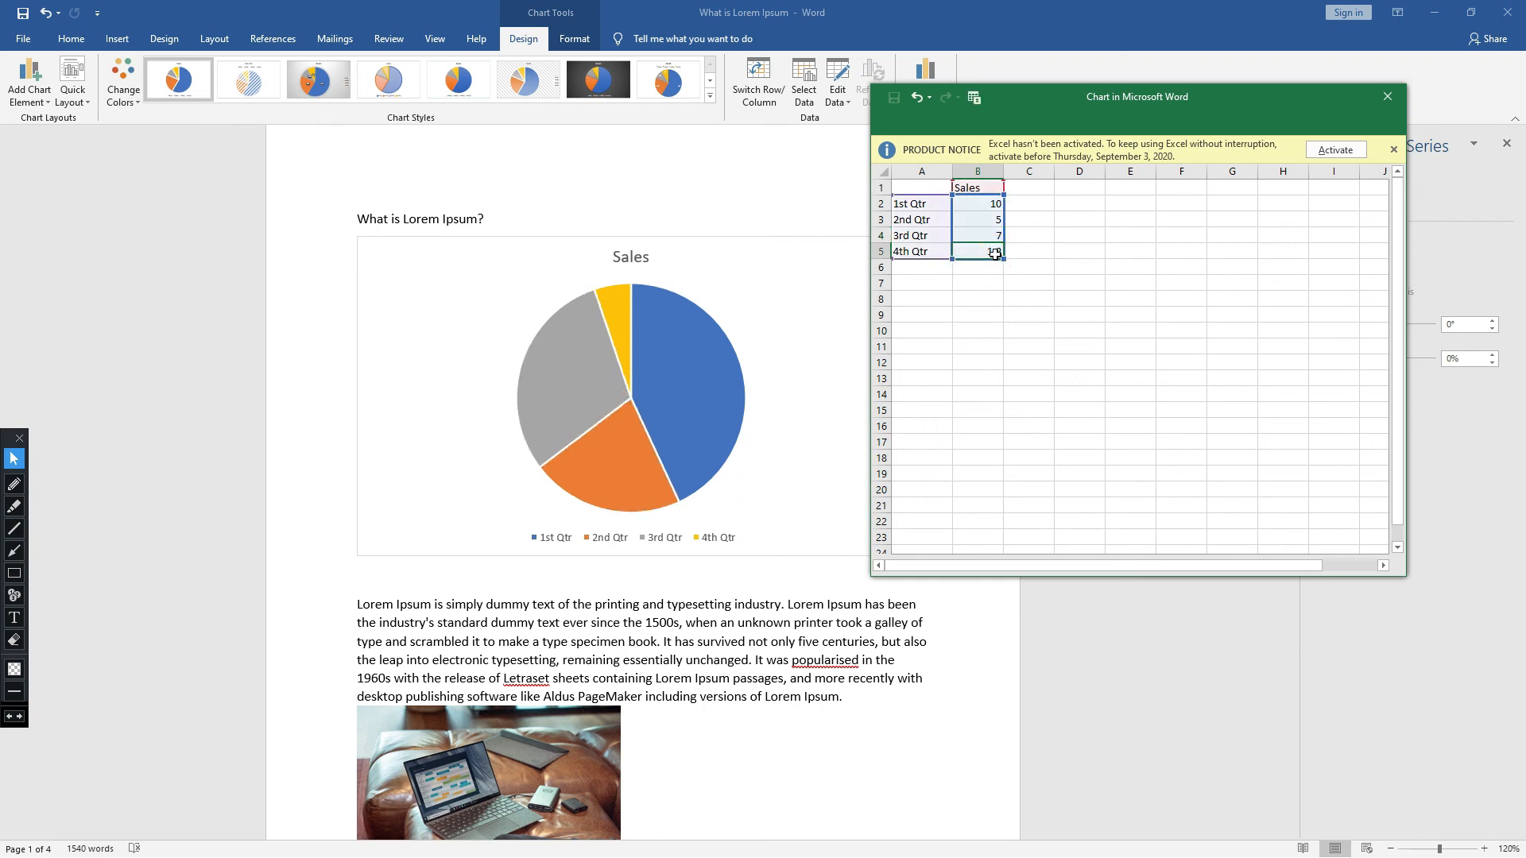
double_click(995, 255)
left_click_drag(986, 251, 1003, 251)
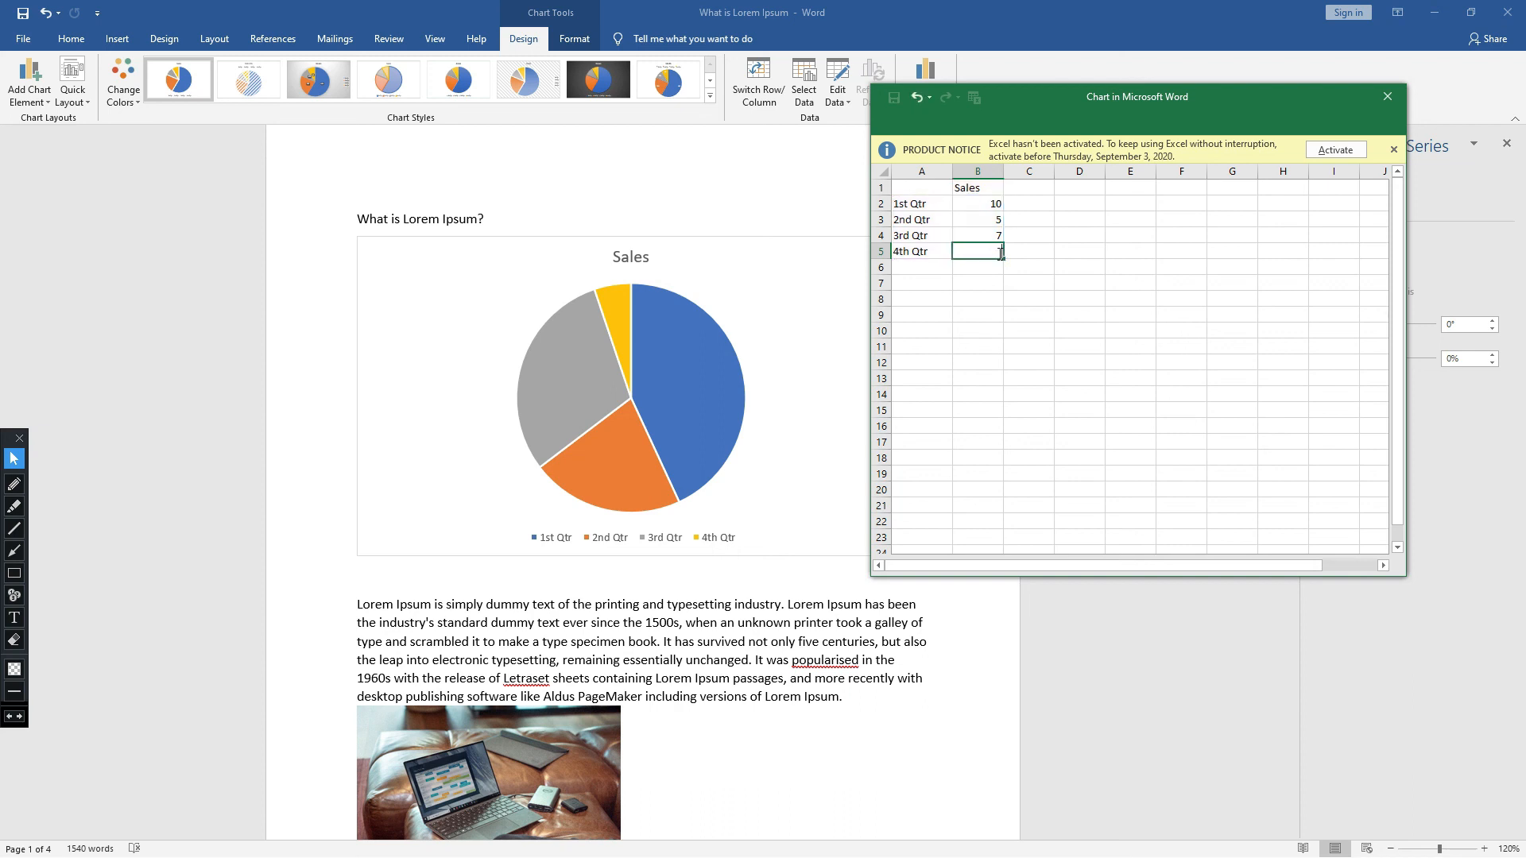
left_click(989, 280)
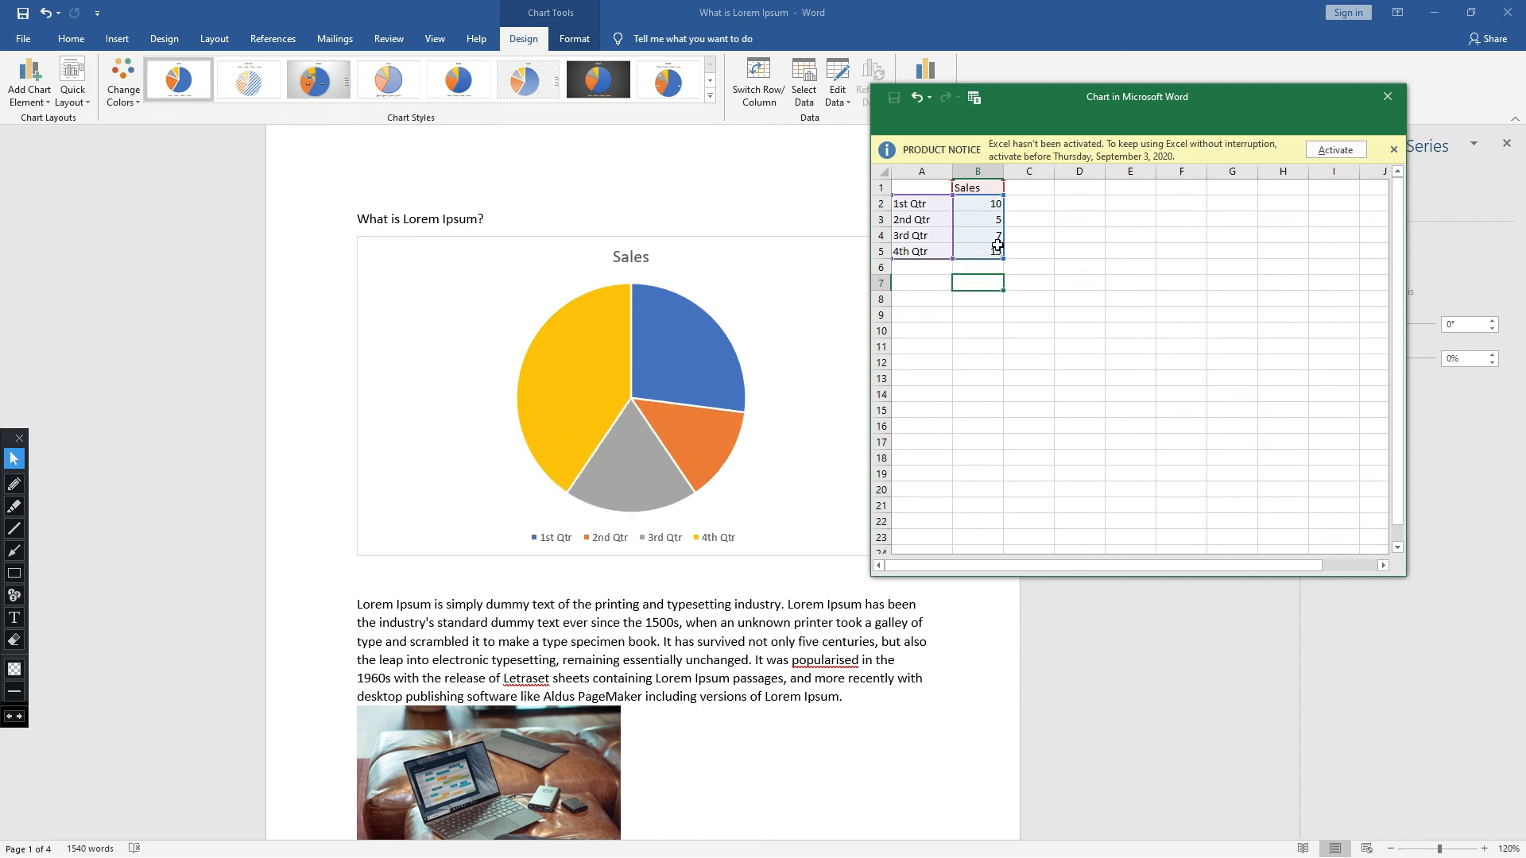
- Review the sales values and the editable quarter labels in the pie chart's data sheet
left_click(994, 253)
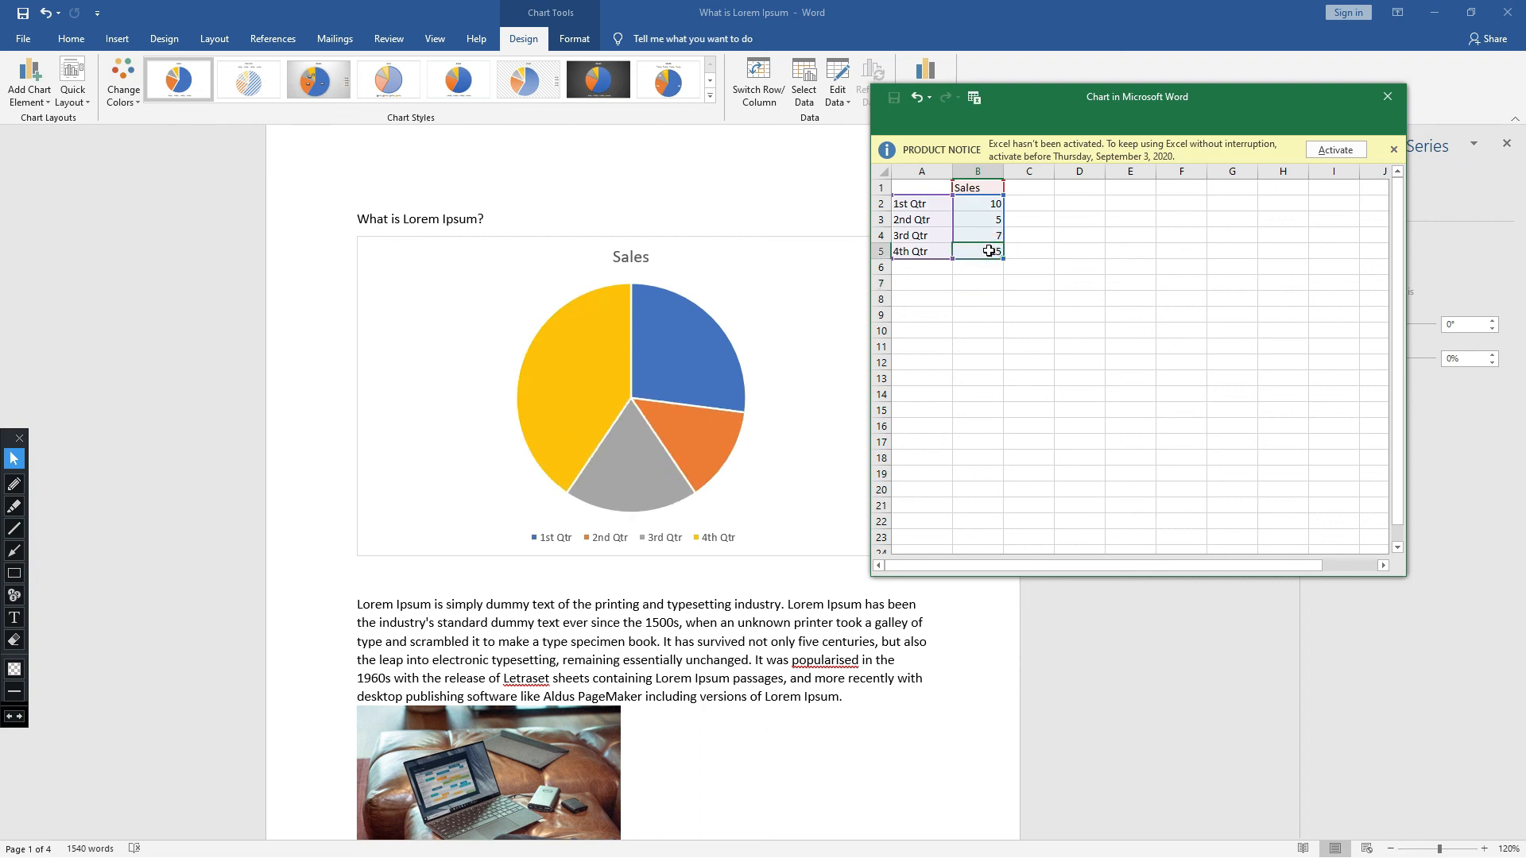
left_click(970, 224)
left_click(972, 246)
left_click(990, 207)
left_click(911, 205)
double_click(934, 208)
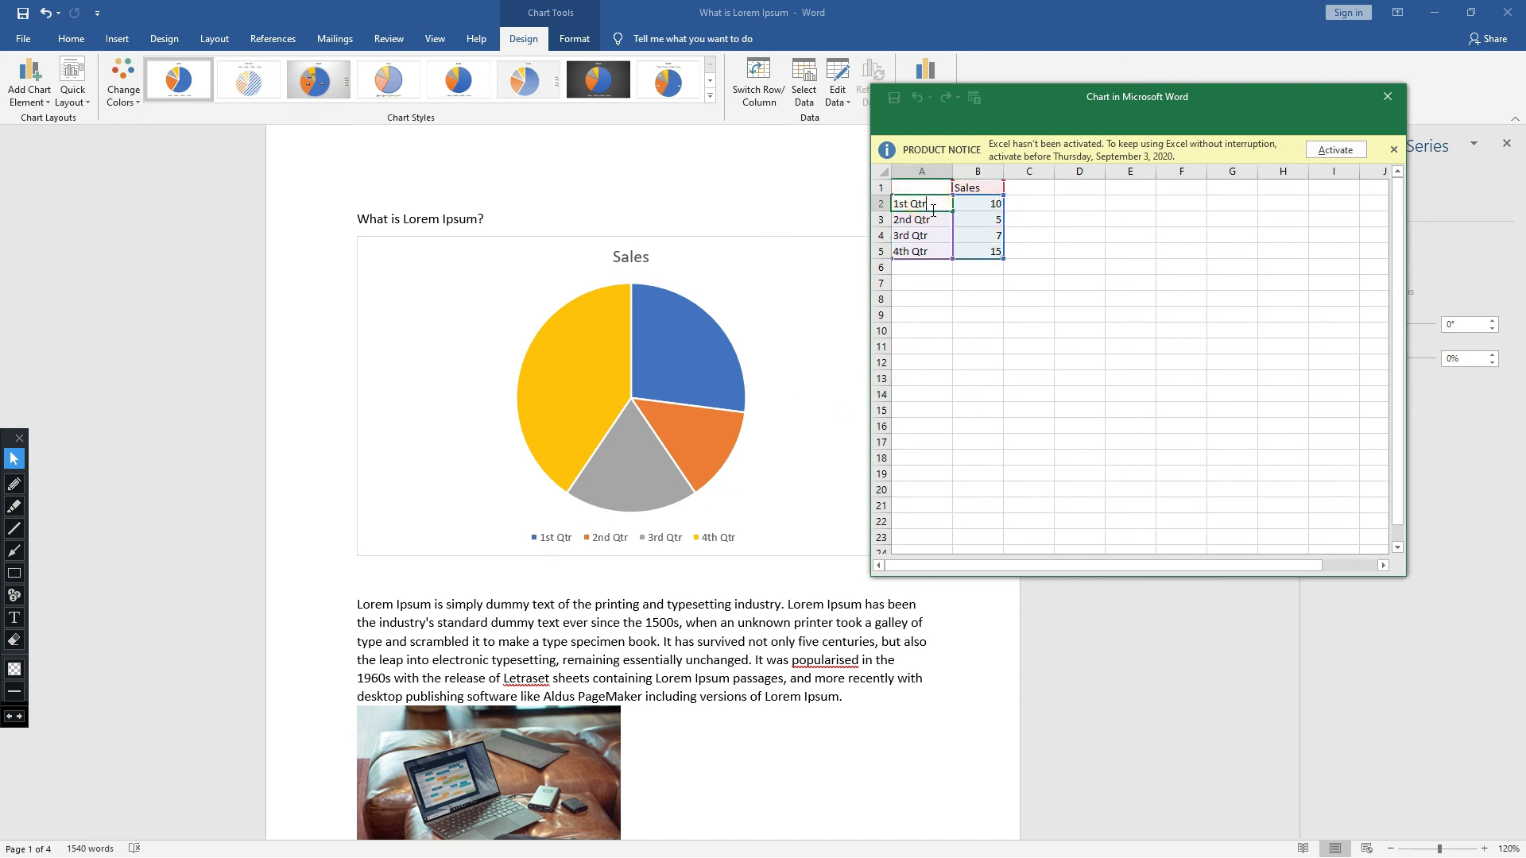
left_click(936, 223)
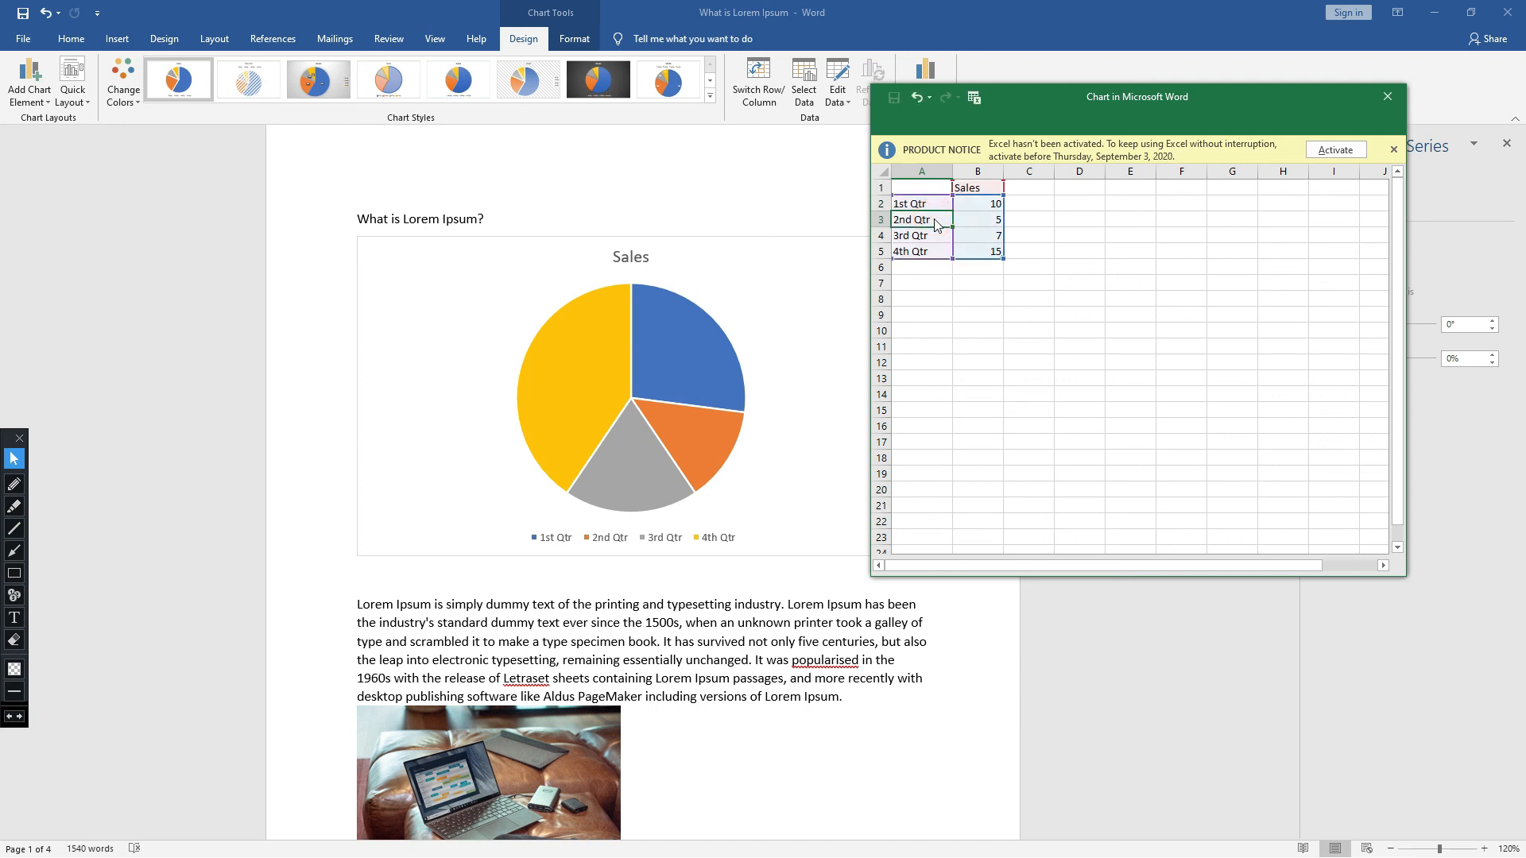
- Close the data sheet and delete the pie chart from the document
left_click(1388, 96)
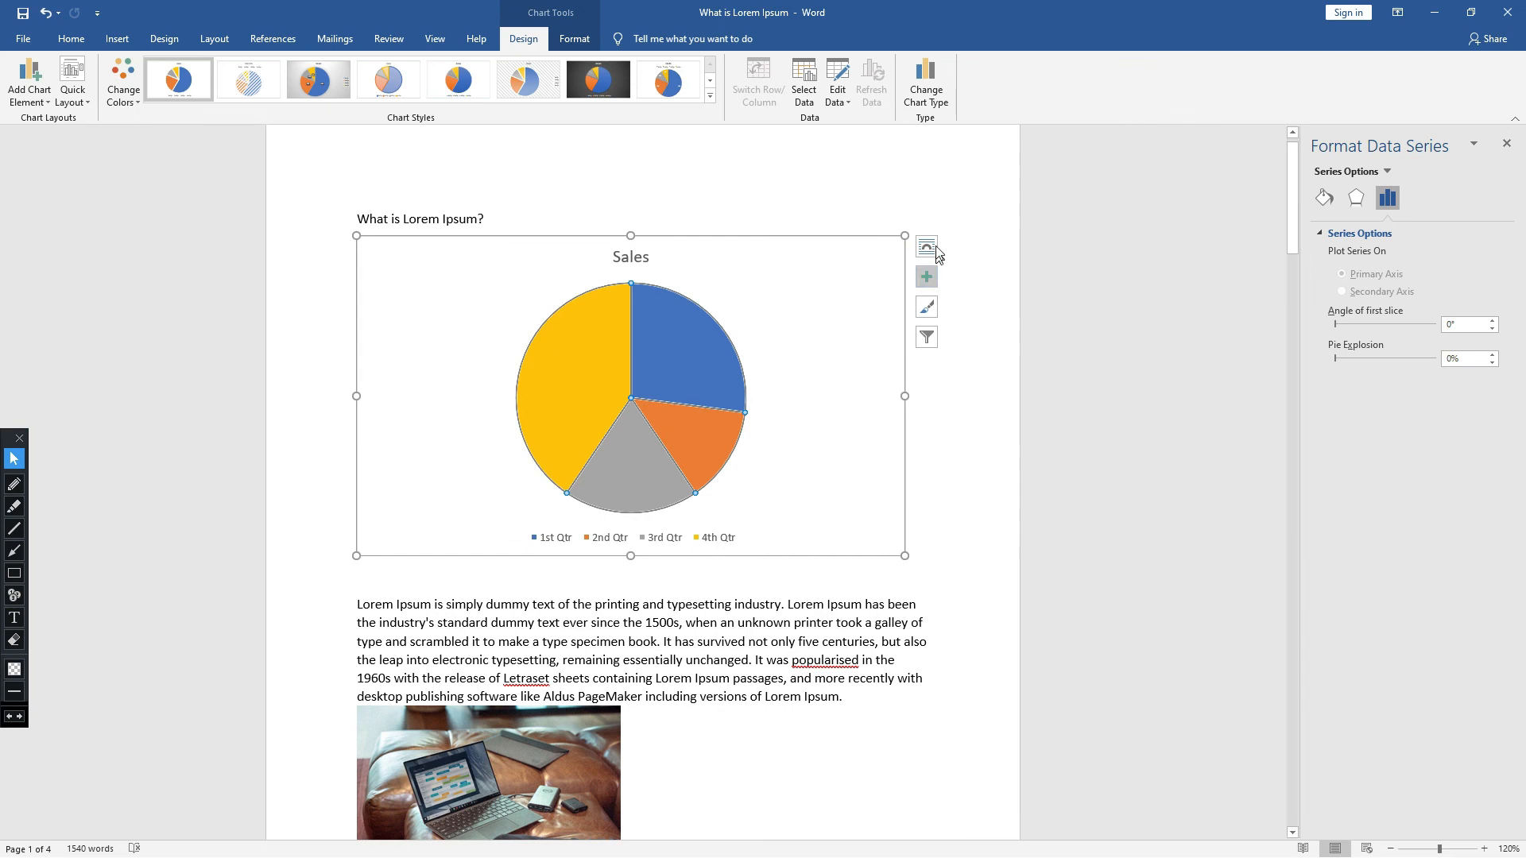
left_click(868, 244)
key("Delete")
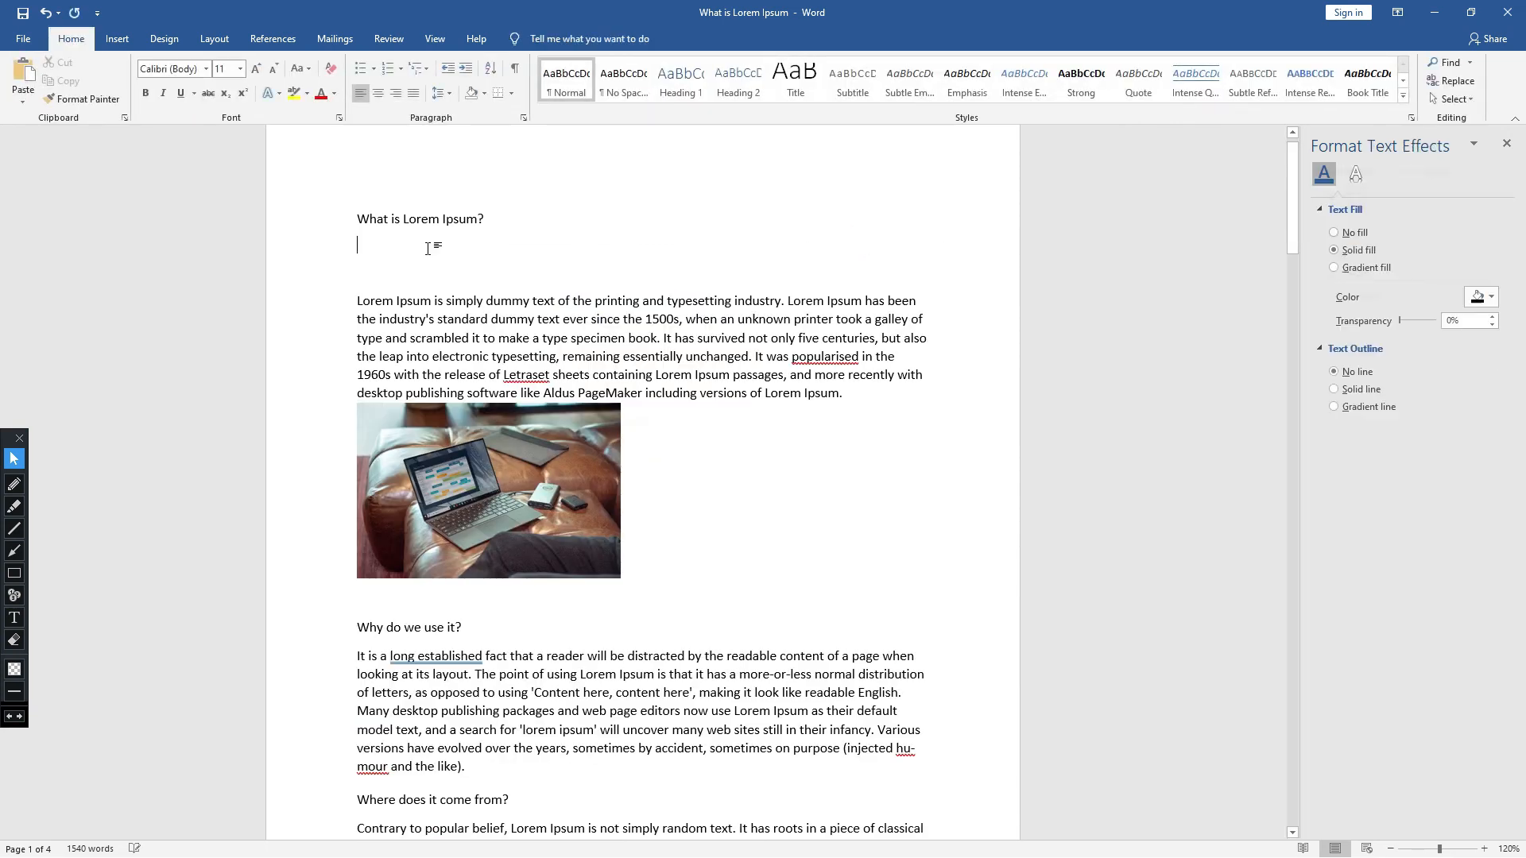
left_click(117, 39)
left_click(337, 93)
left_click(1040, 287)
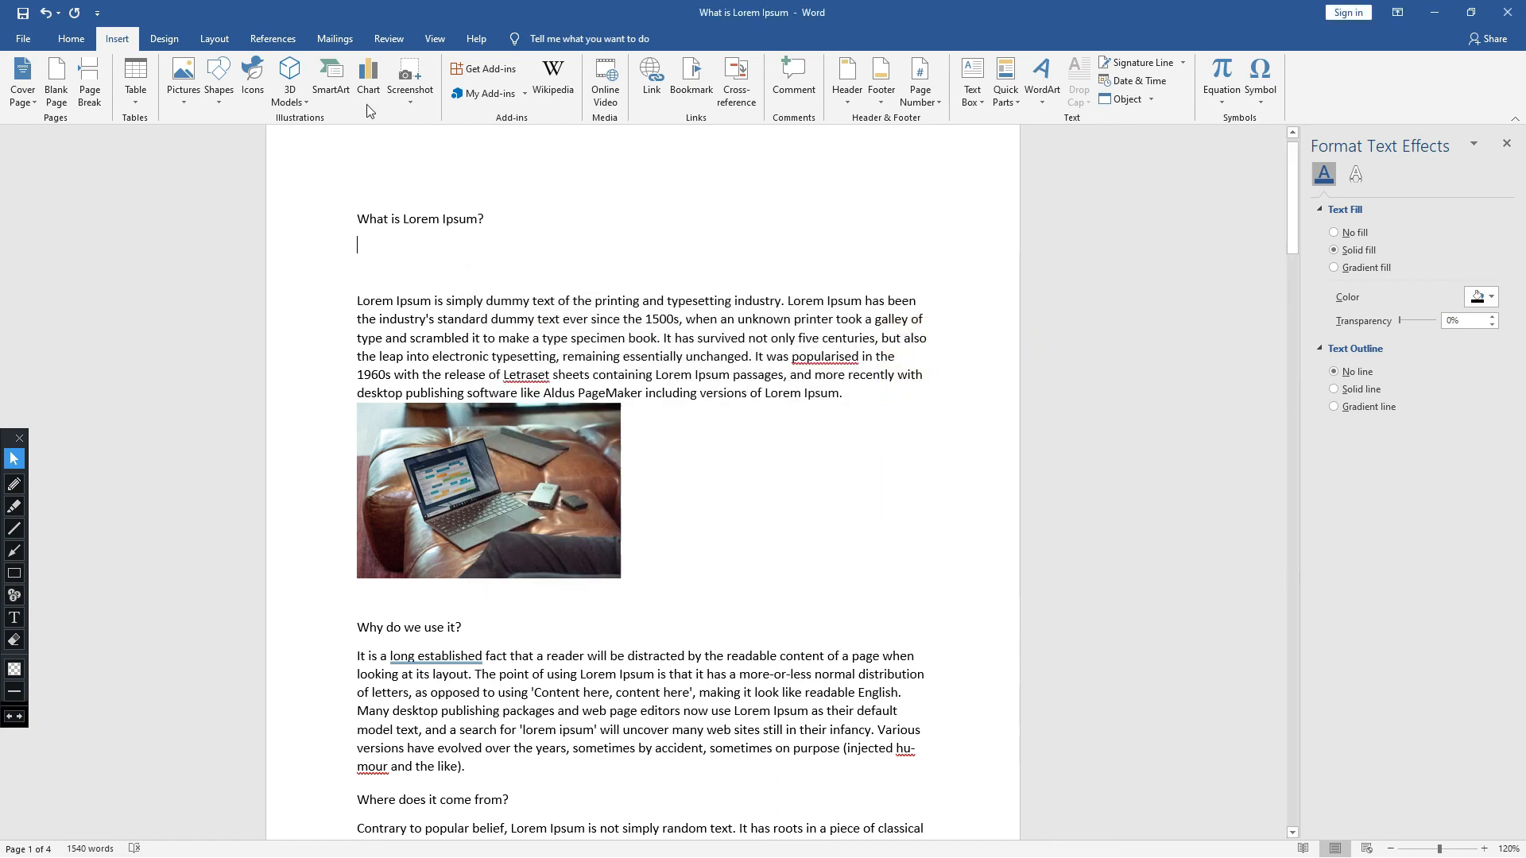
- Preview the Bar, Area, X Y (Scatter), Map, Stock, Surface and Radar chart types available for insertion
left_click(369, 92)
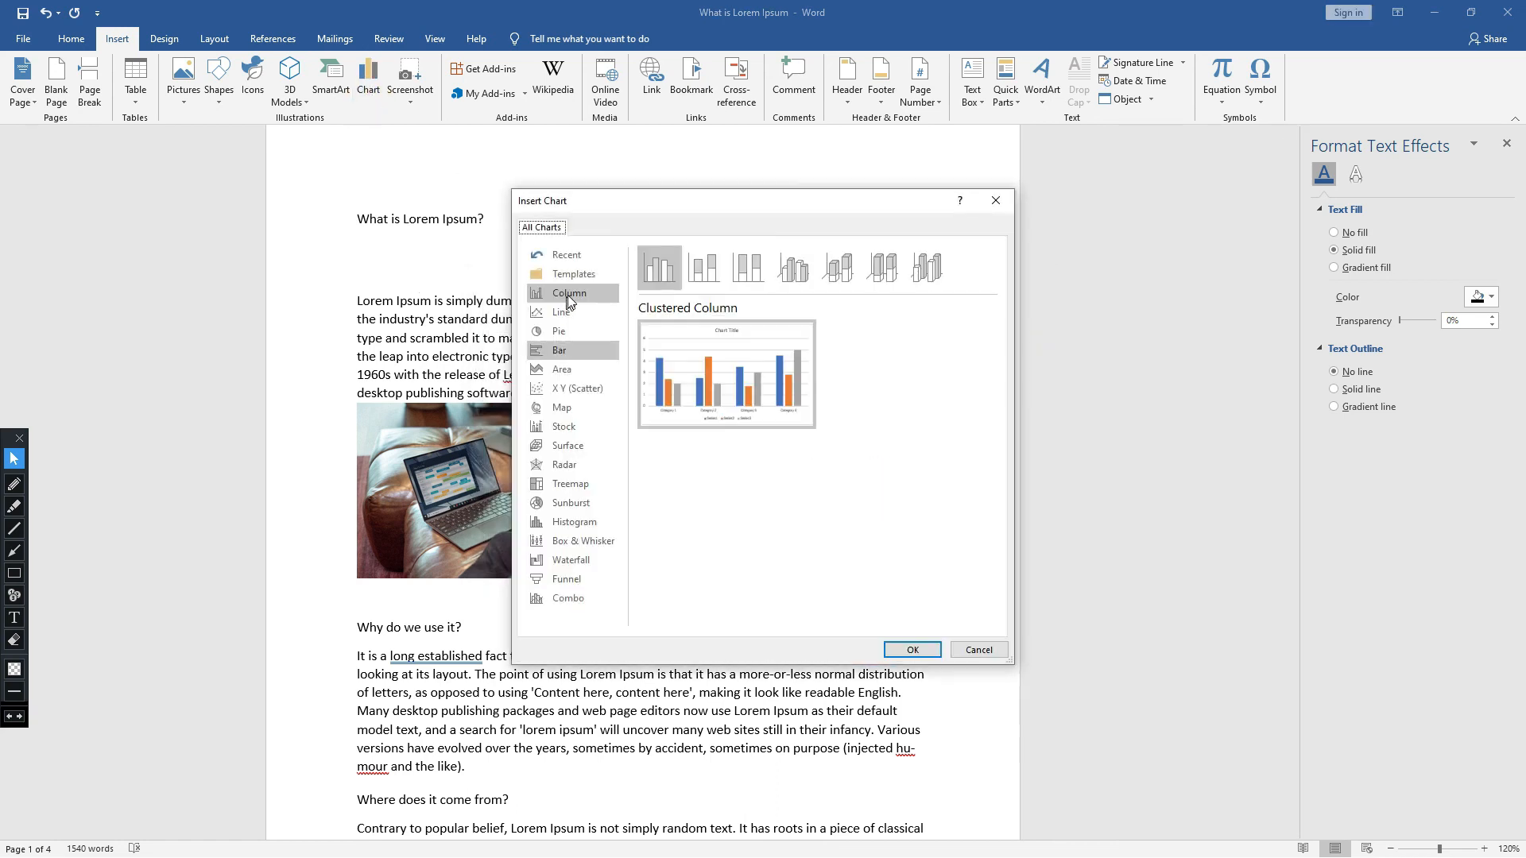
left_click(573, 350)
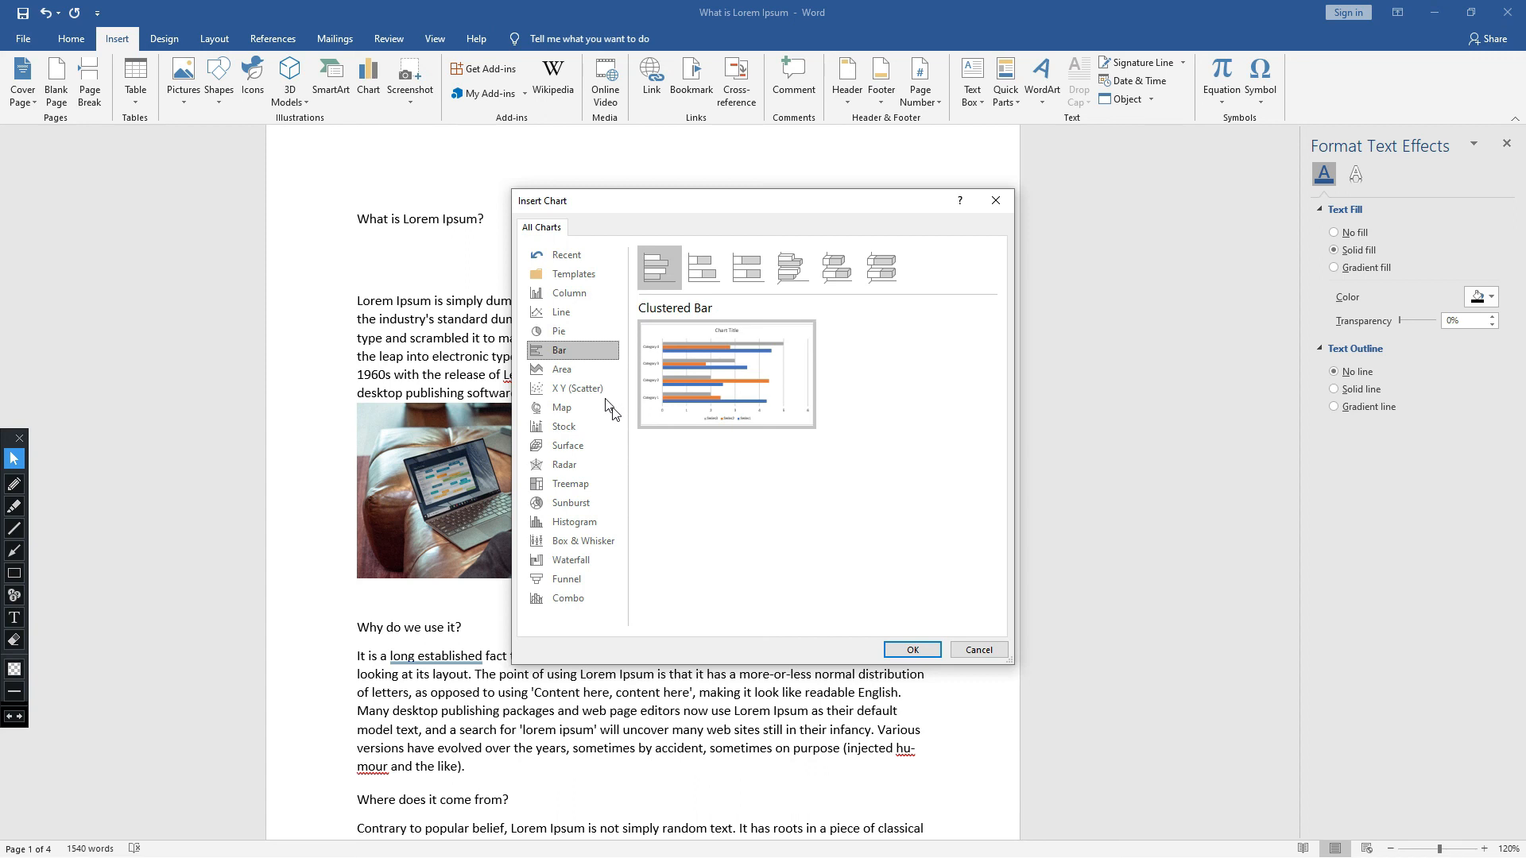
left_click(592, 368)
mouse_move(726, 388)
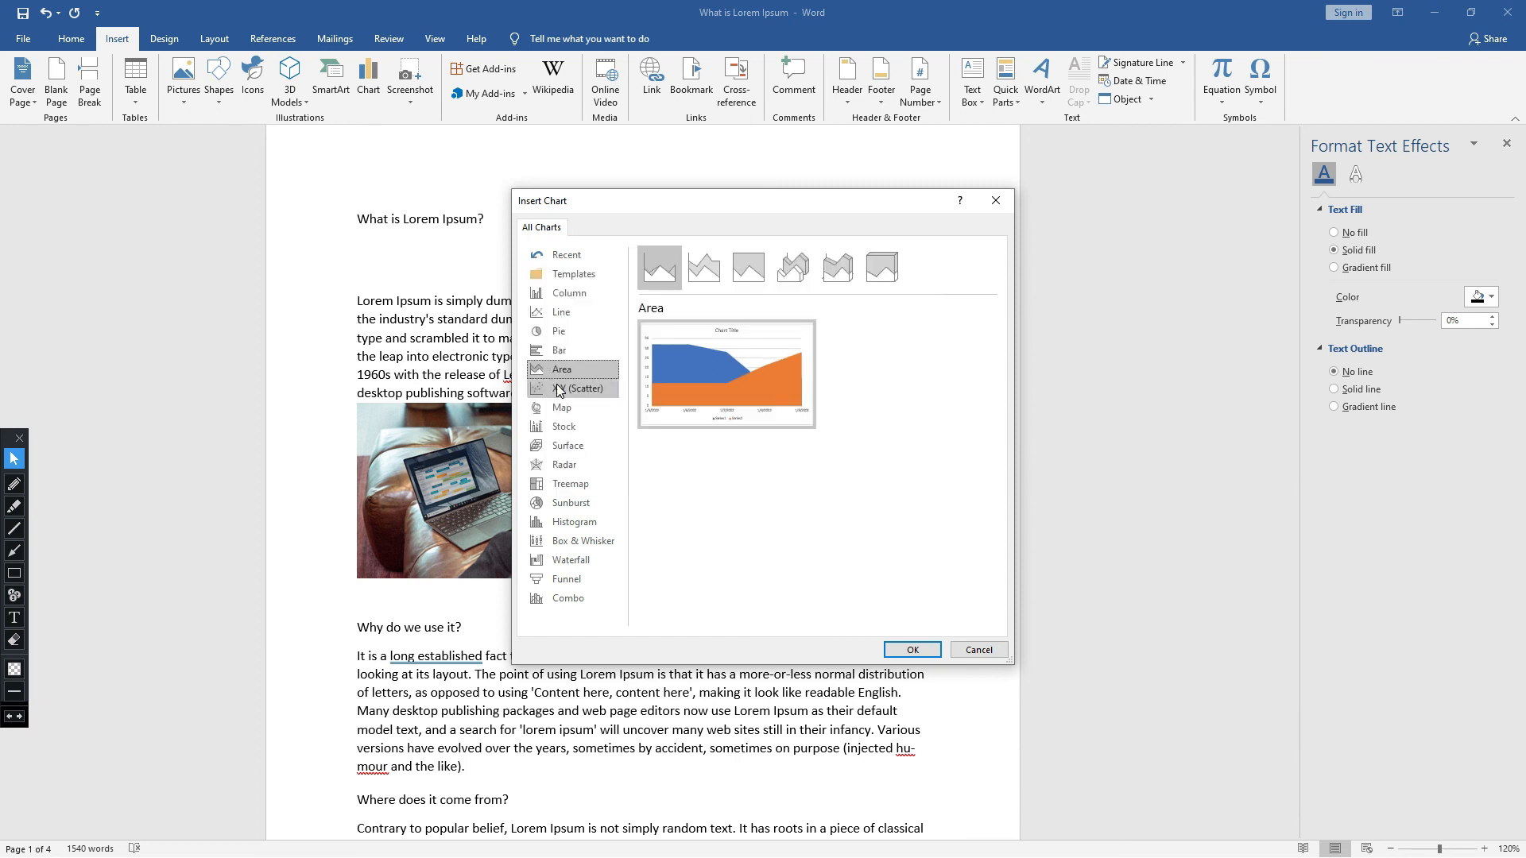
left_click(559, 389)
left_click(562, 408)
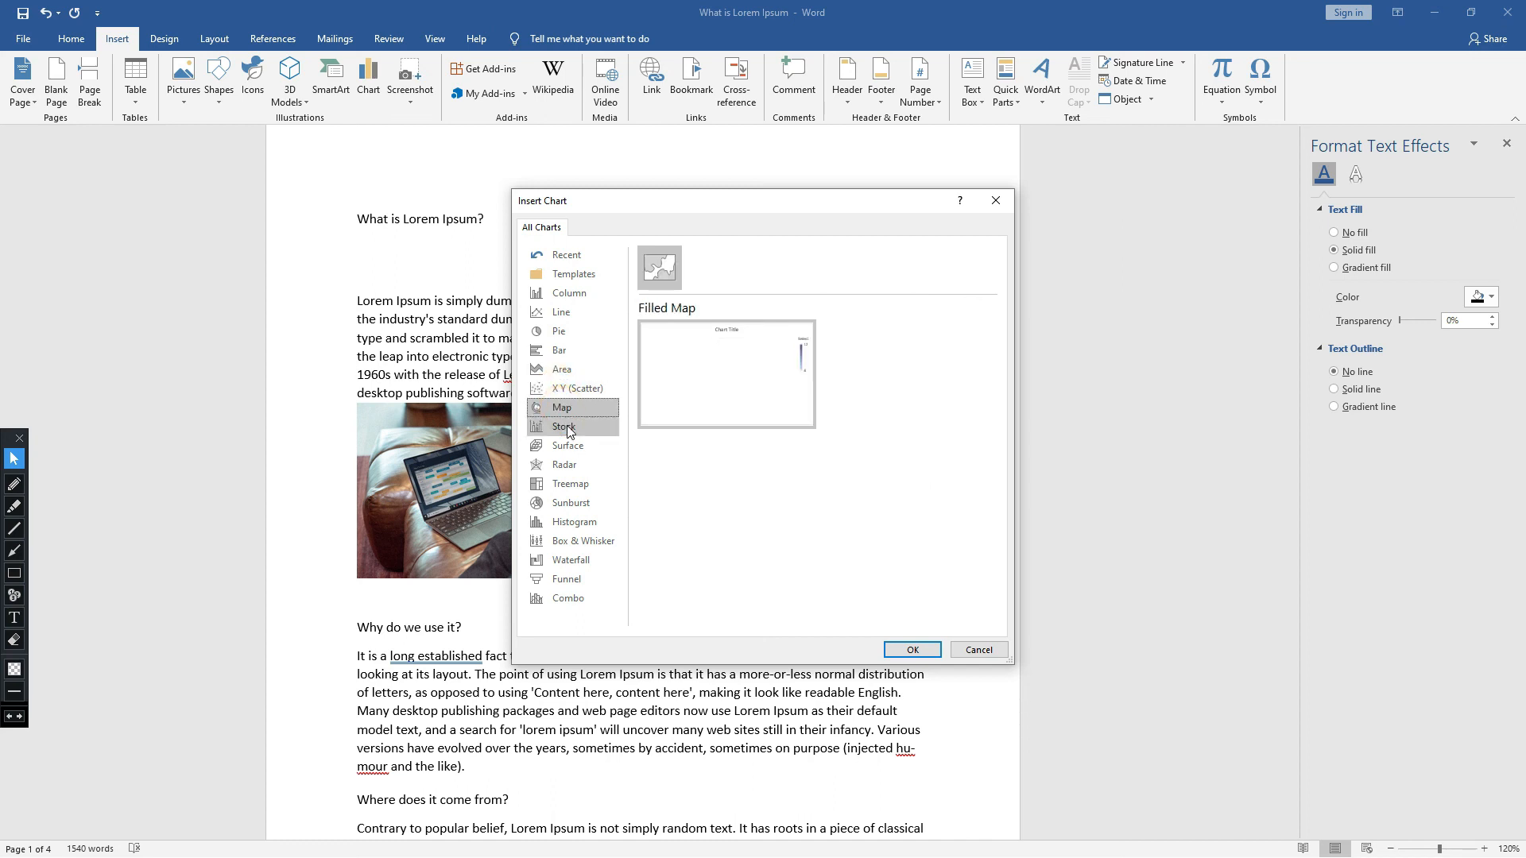
left_click(568, 429)
left_click(573, 445)
left_click(571, 429)
left_click(572, 446)
left_click(570, 466)
- Preview the Treemap, Sunburst, Histogram, Box & Whisker, Waterfall, Funnel and Combo chart types, and leave without inserting a chart
left_click(571, 484)
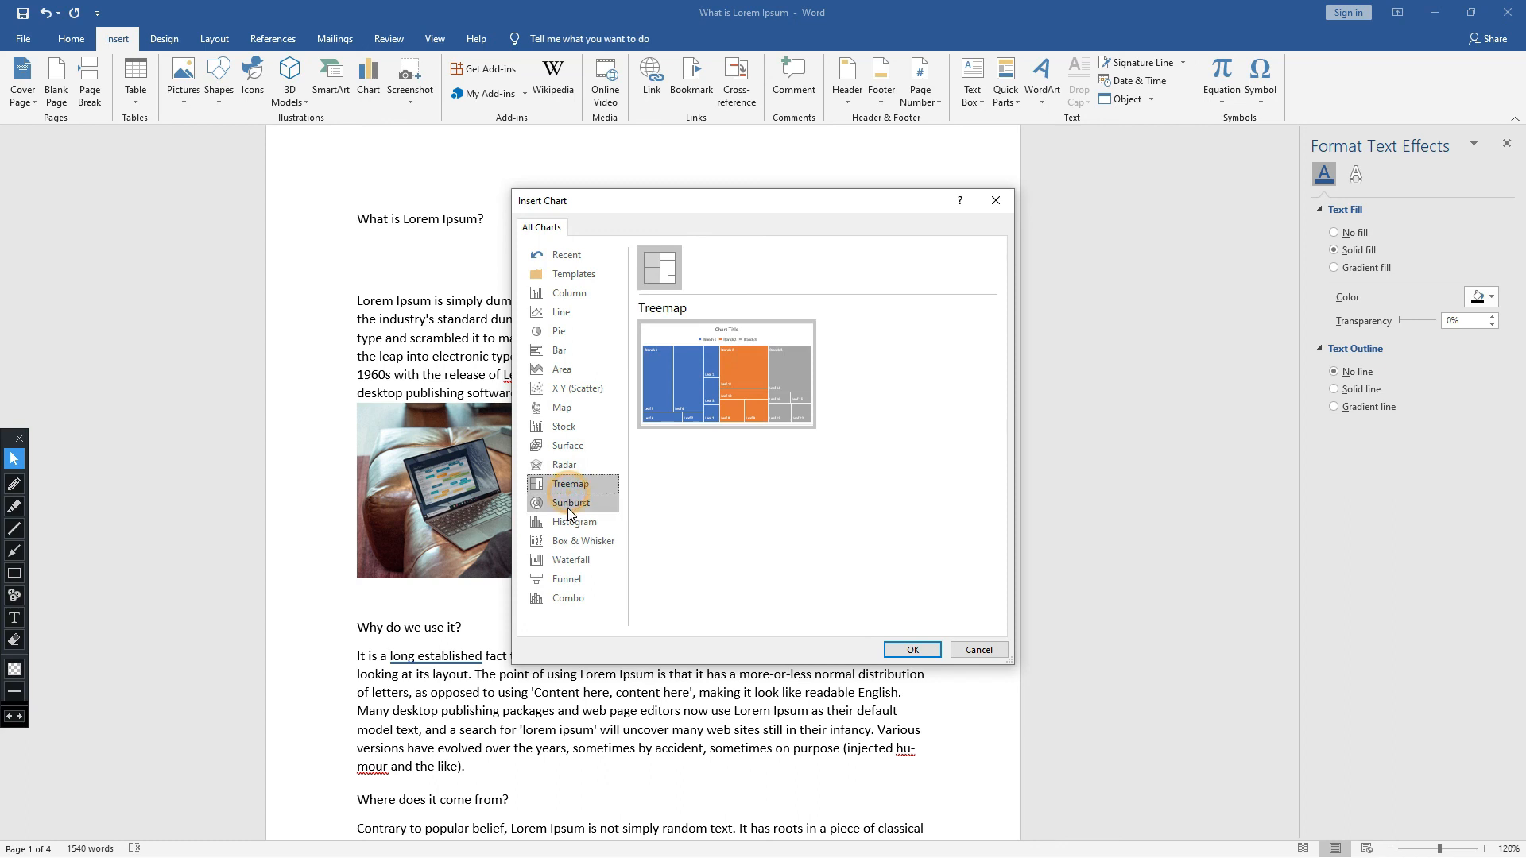
left_click(569, 504)
left_click(573, 524)
left_click(573, 542)
left_click(572, 561)
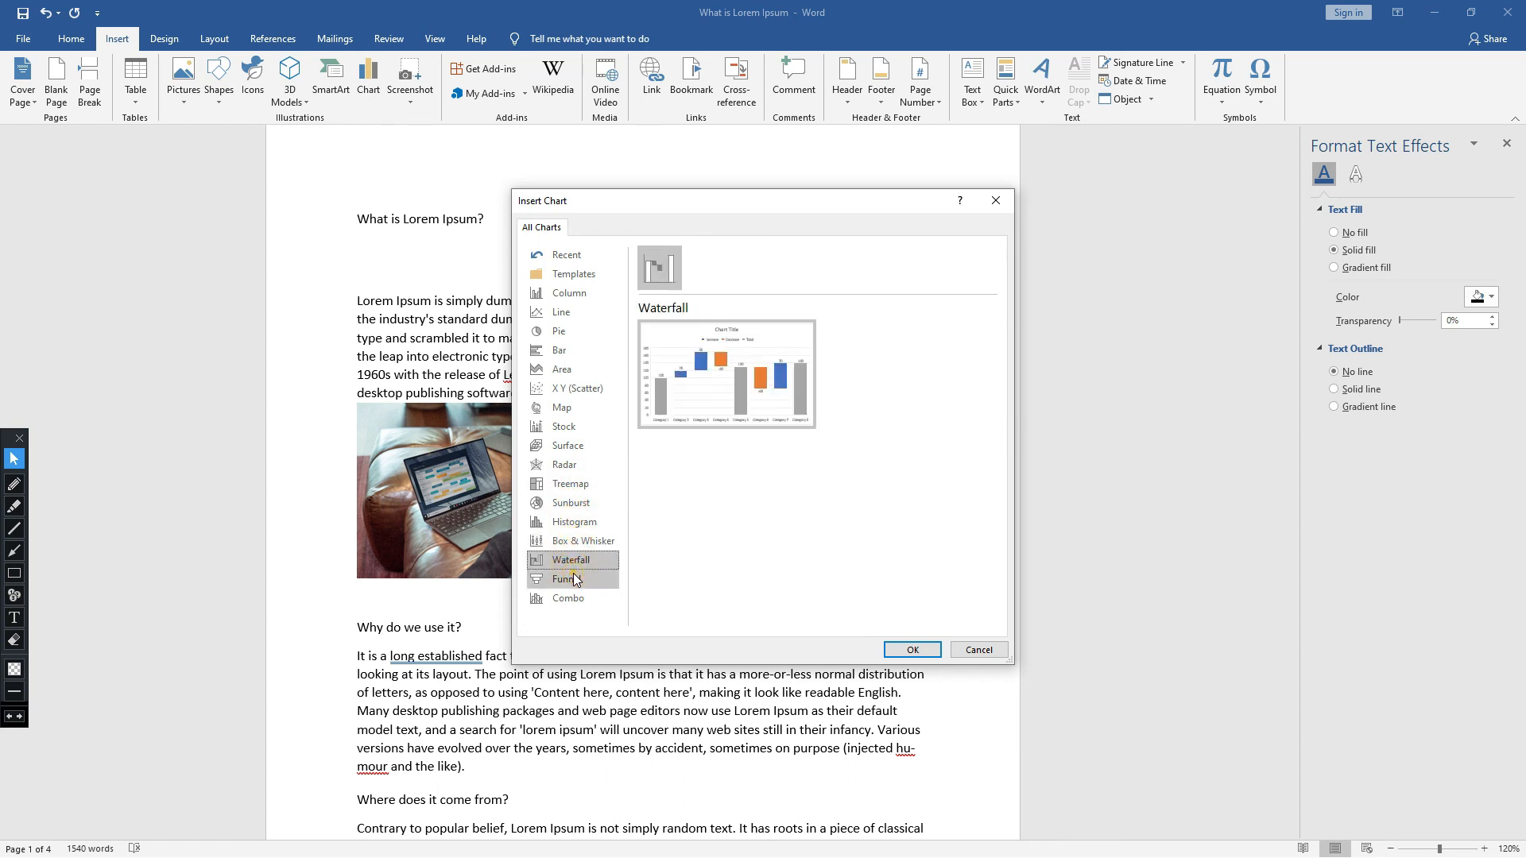
left_click(569, 580)
left_click(569, 598)
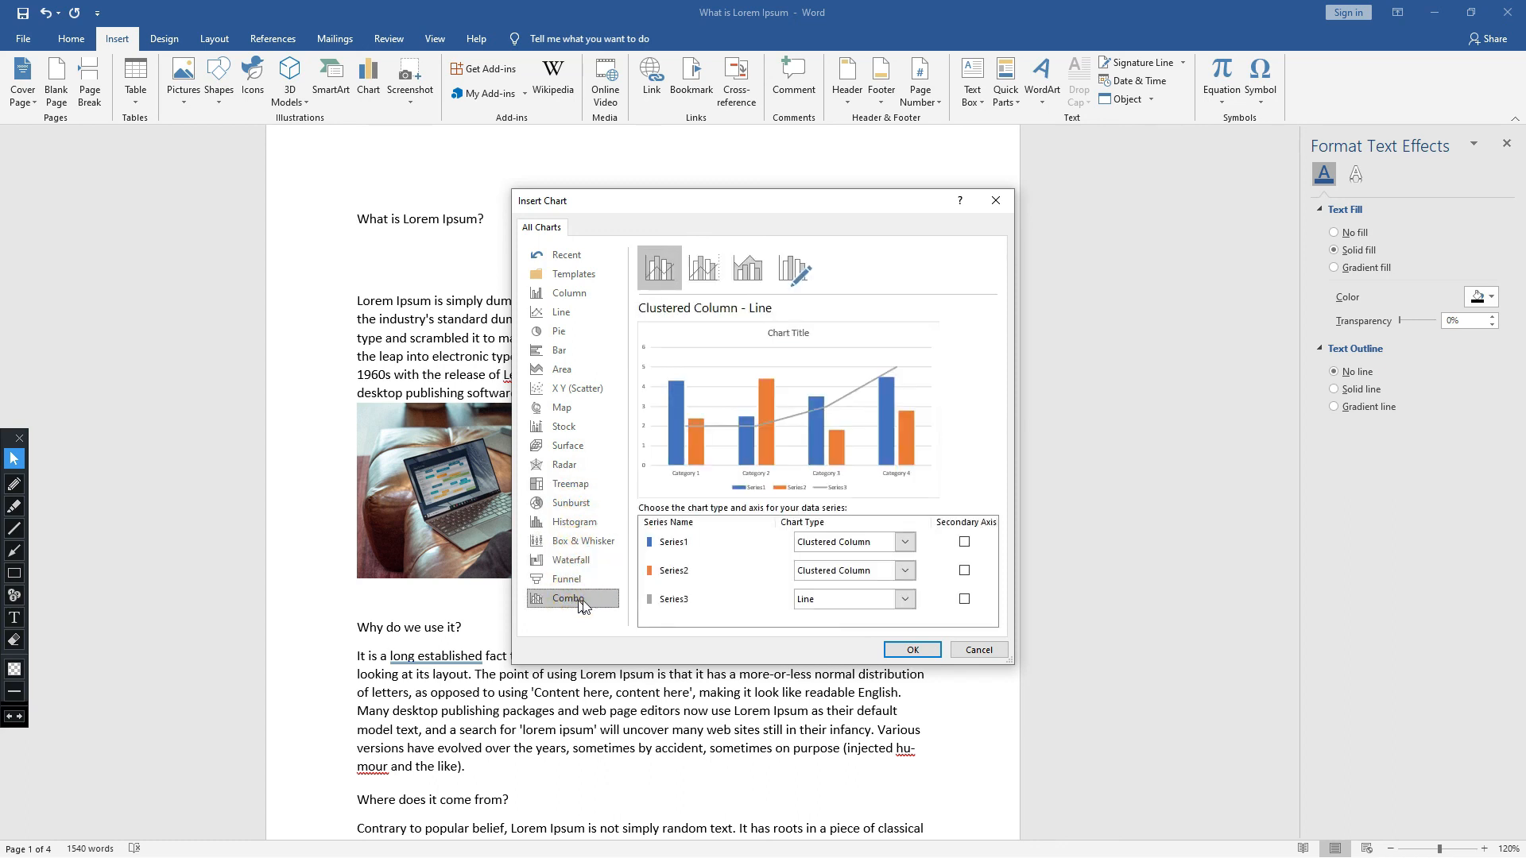
left_click(996, 199)
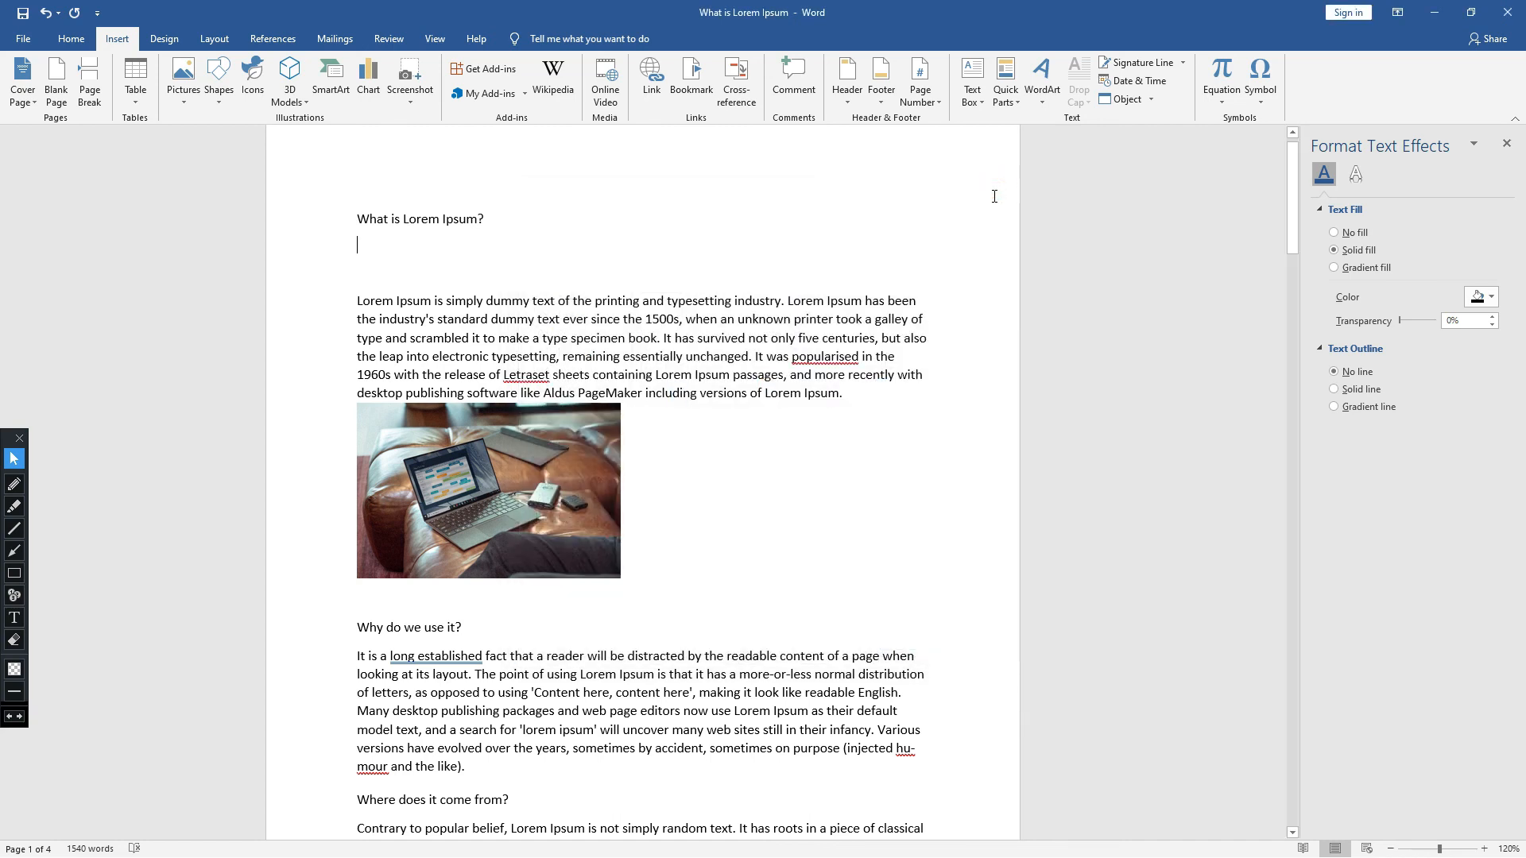